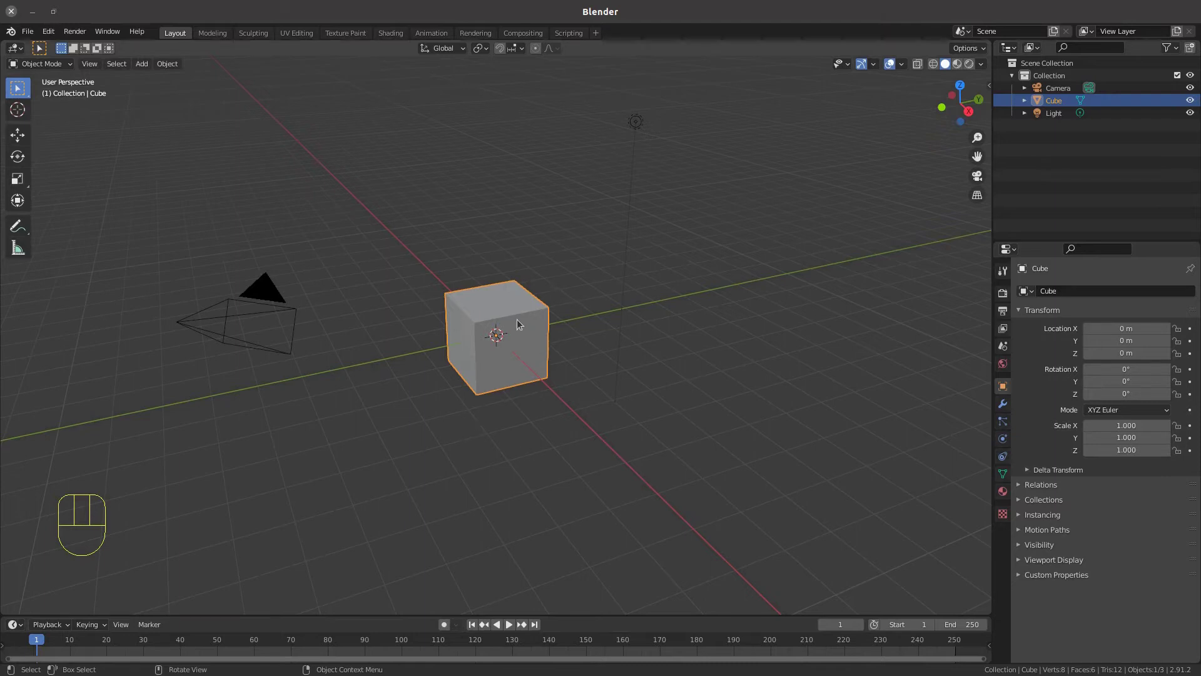
{"action": "left_click", "coordinate": [69, 67]}
{"action": "left_click", "coordinate": [44, 75]}
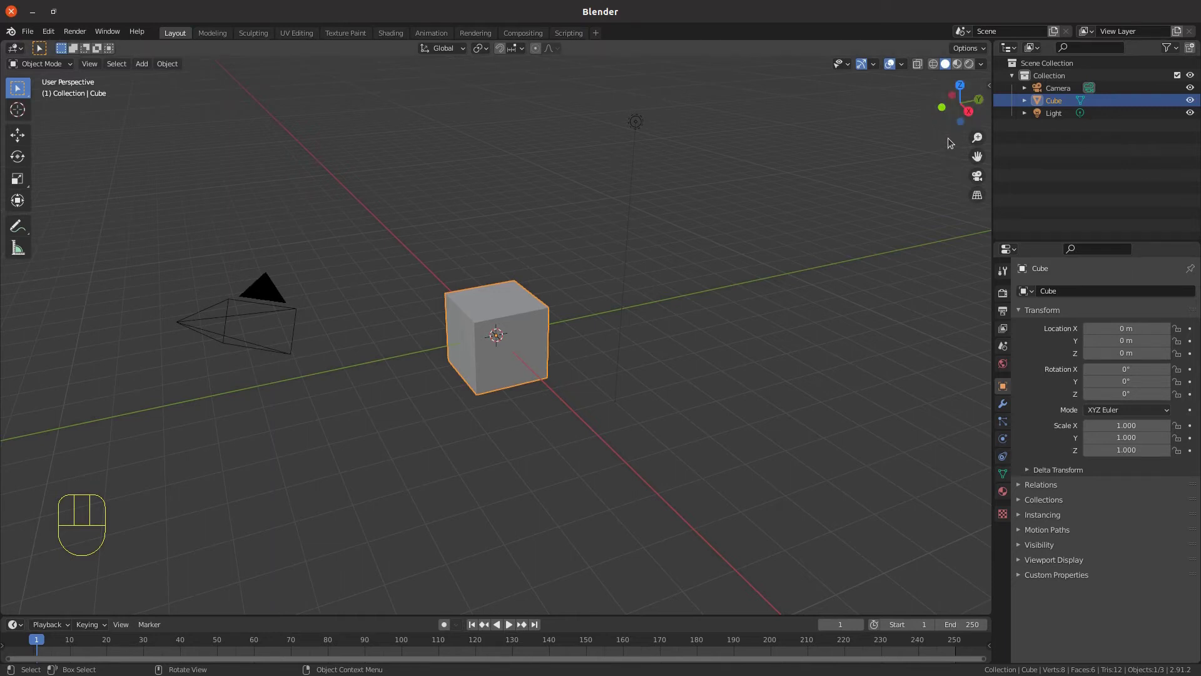
- View the cube in orthographic projection from the right, left, back, front, top and bottom
{"action": "left_click", "coordinate": [968, 111]}
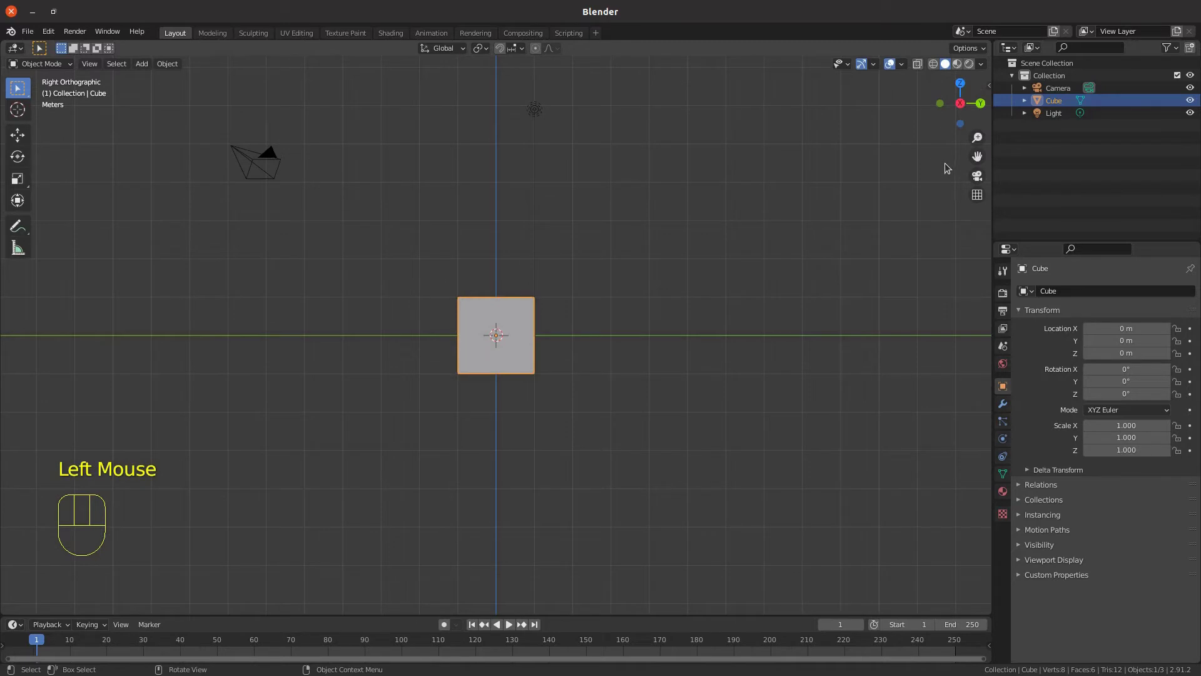
{"action": "left_click", "coordinate": [961, 103]}
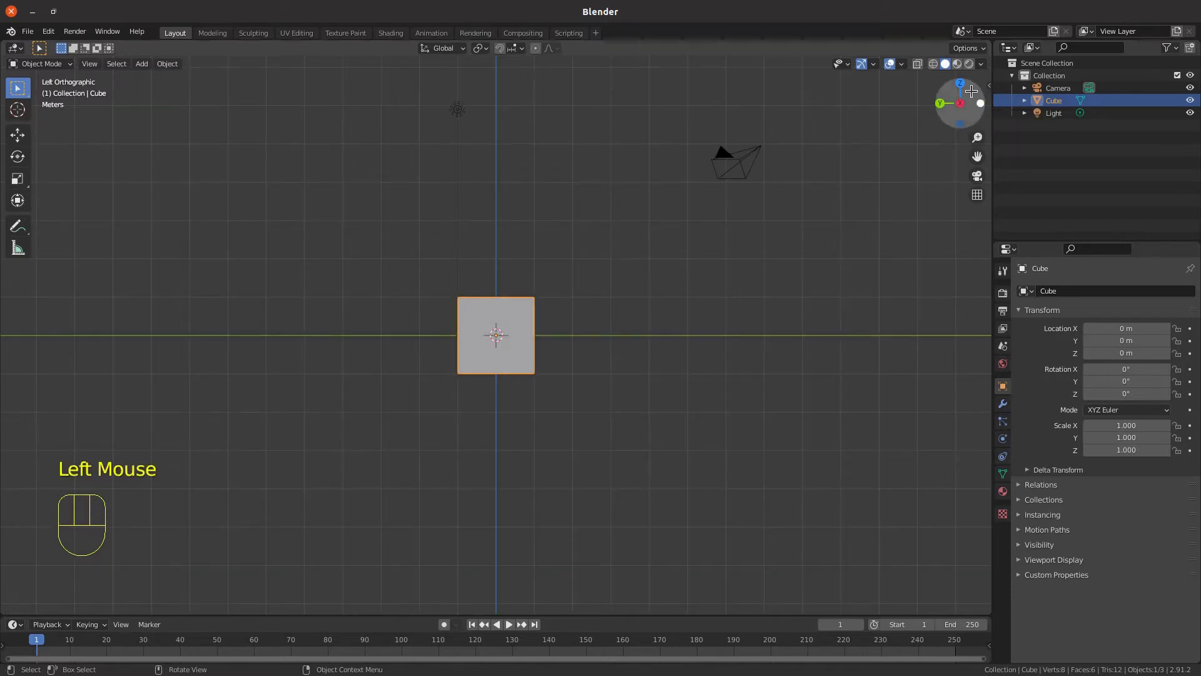
{"action": "double_click", "coordinate": [961, 103]}
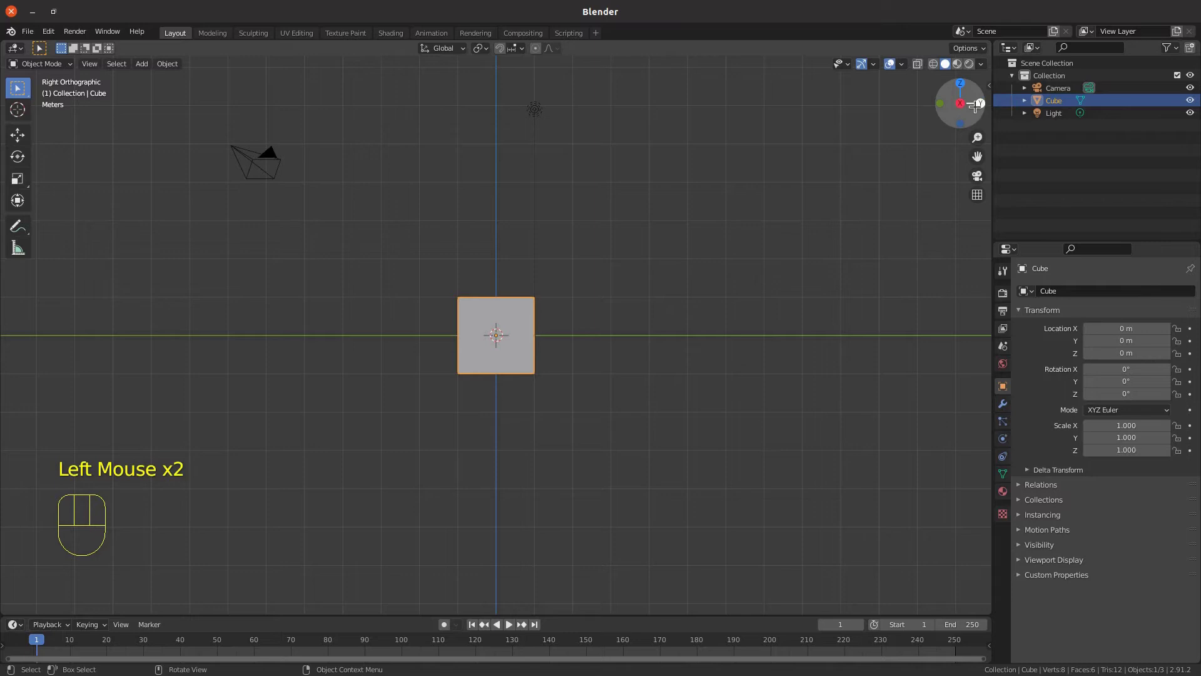
{"action": "left_click", "coordinate": [980, 103]}
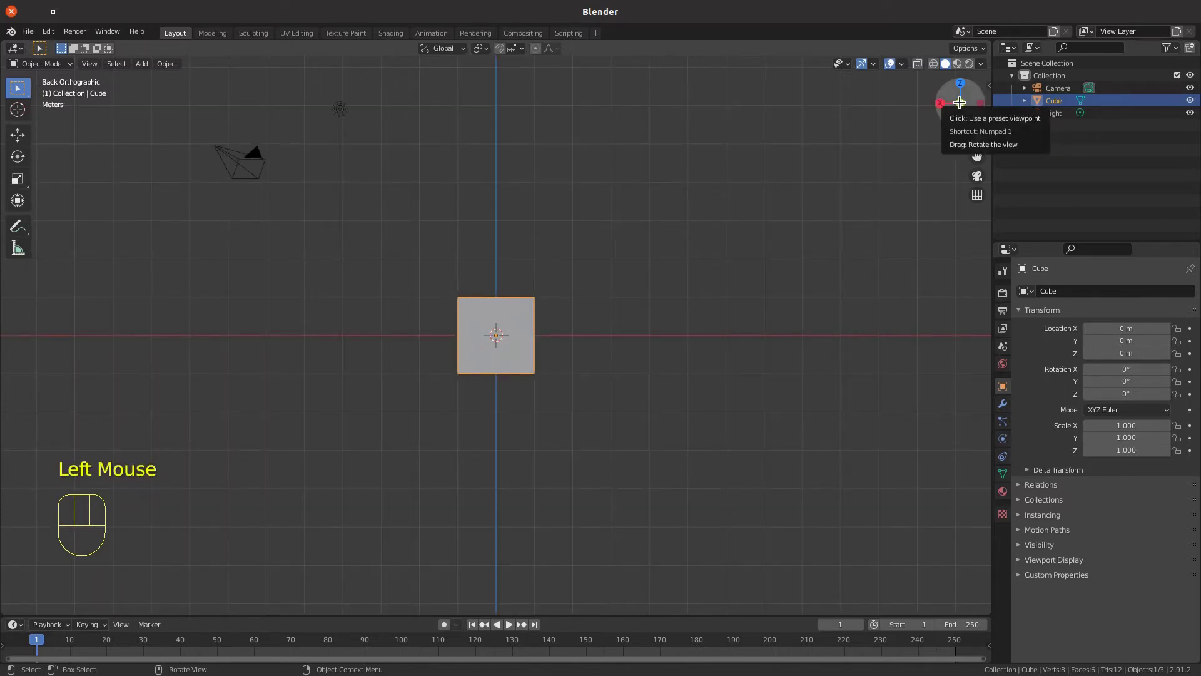
{"action": "double_click", "coordinate": [960, 103]}
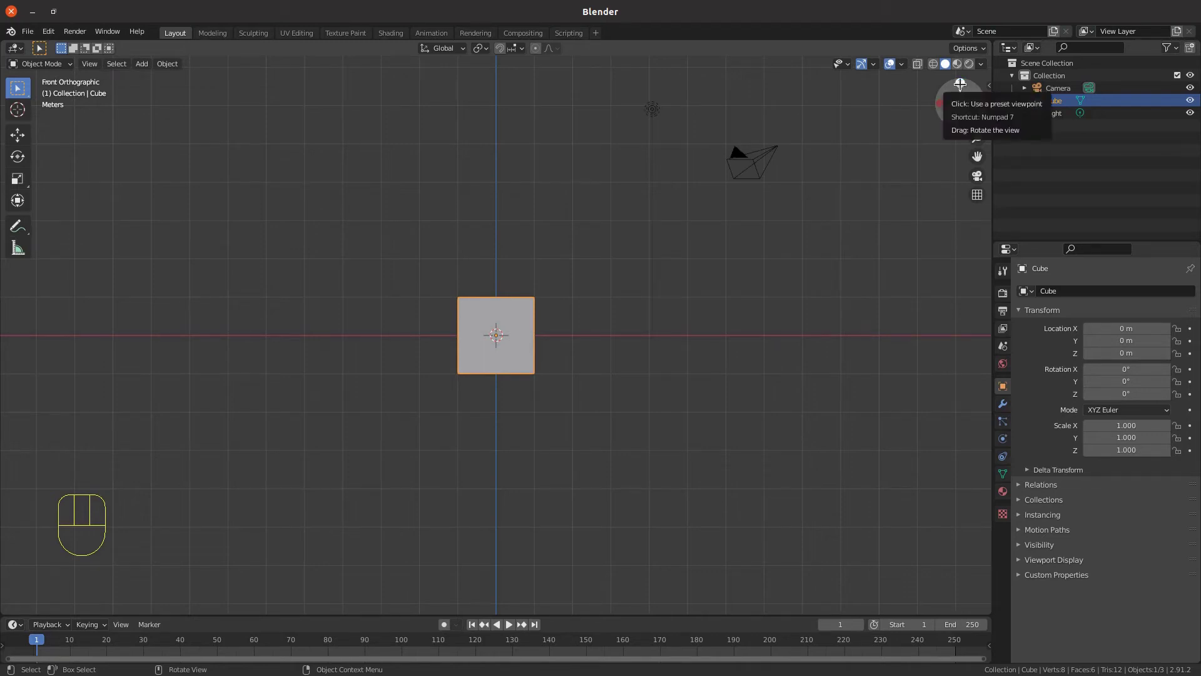
{"action": "left_click", "coordinate": [960, 83]}
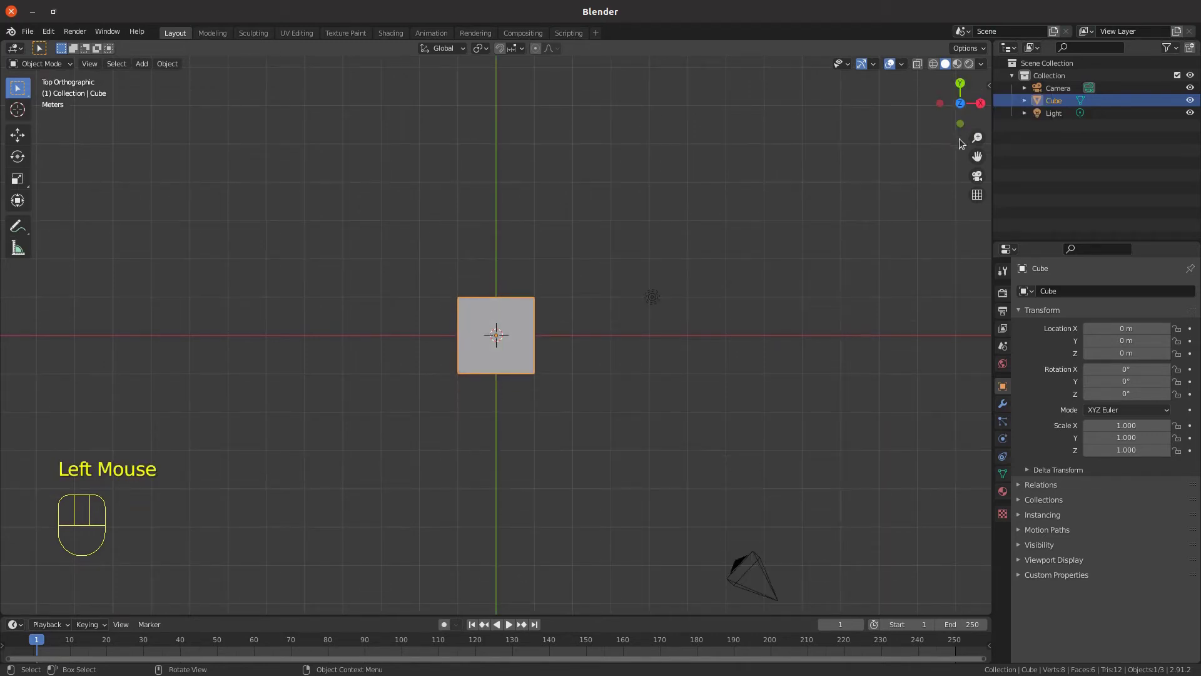
{"action": "left_click", "coordinate": [961, 103]}
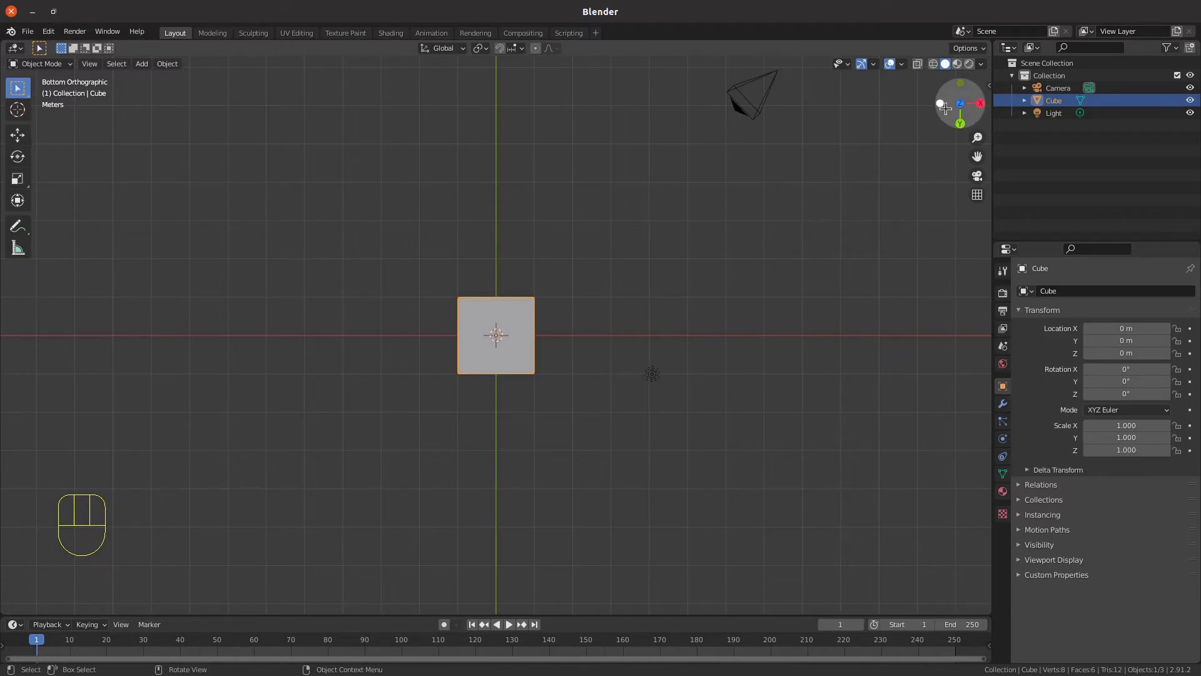
- Return to an angled perspective view and frame the cube more closely, slightly off centre
{"action": "left_click_drag", "start_coordinate": [972, 119], "coordinate": [968, 161]}
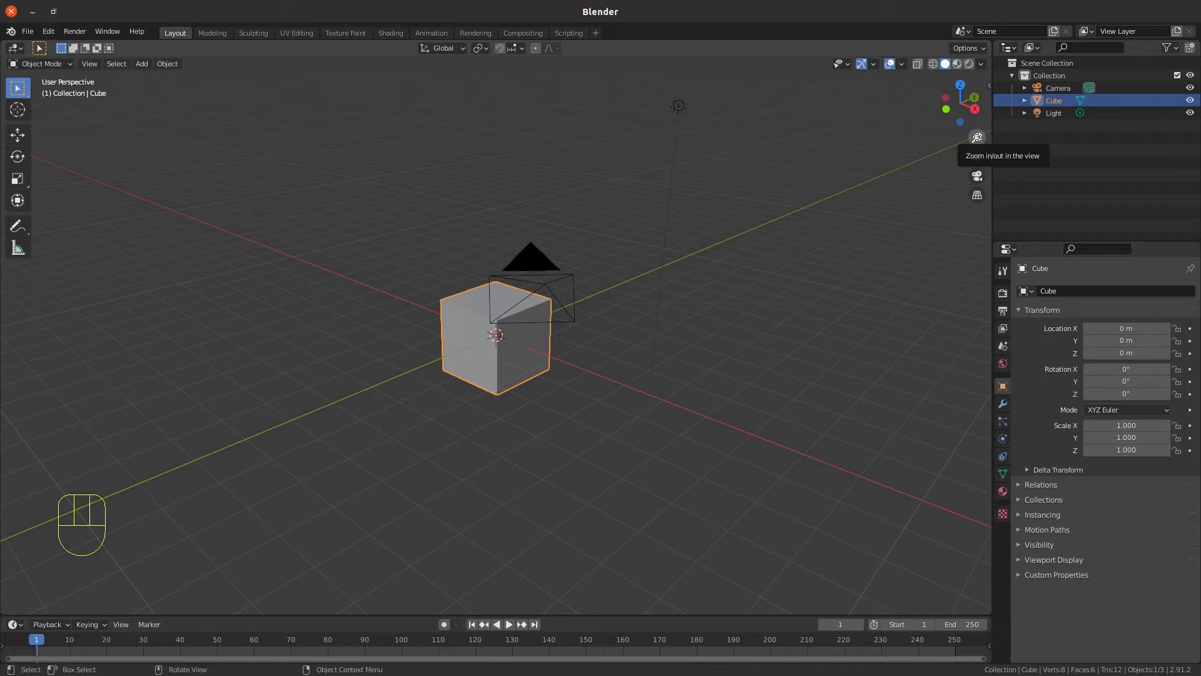
{"action": "mouse_move", "coordinate": [977, 137]}
{"action": "left_mouse_down"}
{"action": "mouse_move", "coordinate": [977, 179]}
{"action": "mouse_move", "coordinate": [977, 97]}
{"action": "mouse_move", "coordinate": [977, 150]}
{"action": "mouse_move", "coordinate": [970, 133]}
{"action": "left_mouse_up"}
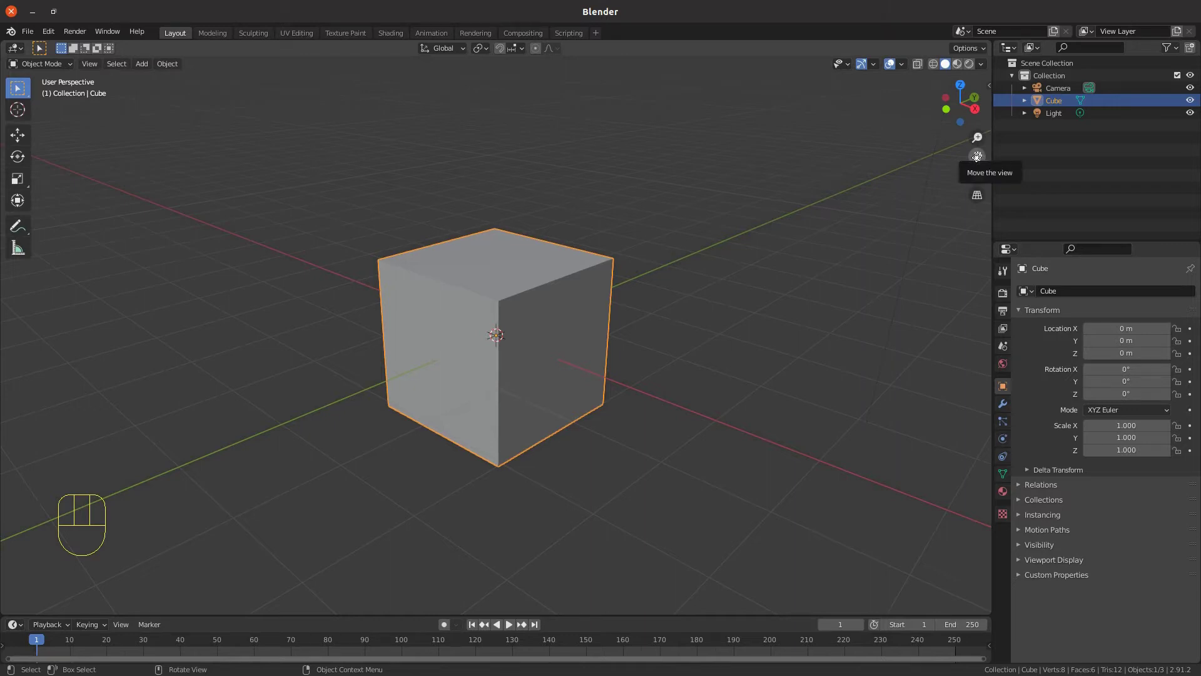
{"action": "mouse_move", "coordinate": [977, 156]}
{"action": "left_mouse_down"}
{"action": "mouse_move", "coordinate": [741, 183]}
{"action": "mouse_move", "coordinate": [723, 135]}
{"action": "mouse_move", "coordinate": [1199, 130]}
{"action": "mouse_move", "coordinate": [955, 66]}
{"action": "mouse_move", "coordinate": [939, 312]}
{"action": "mouse_move", "coordinate": [952, 17]}
{"action": "mouse_move", "coordinate": [993, 218]}
{"action": "mouse_move", "coordinate": [451, 178]}
{"action": "mouse_move", "coordinate": [939, 182]}
{"action": "mouse_move", "coordinate": [951, 128]}
{"action": "mouse_move", "coordinate": [911, 156]}
{"action": "mouse_move", "coordinate": [856, 168]}
{"action": "mouse_move", "coordinate": [957, 165]}
{"action": "left_mouse_up"}
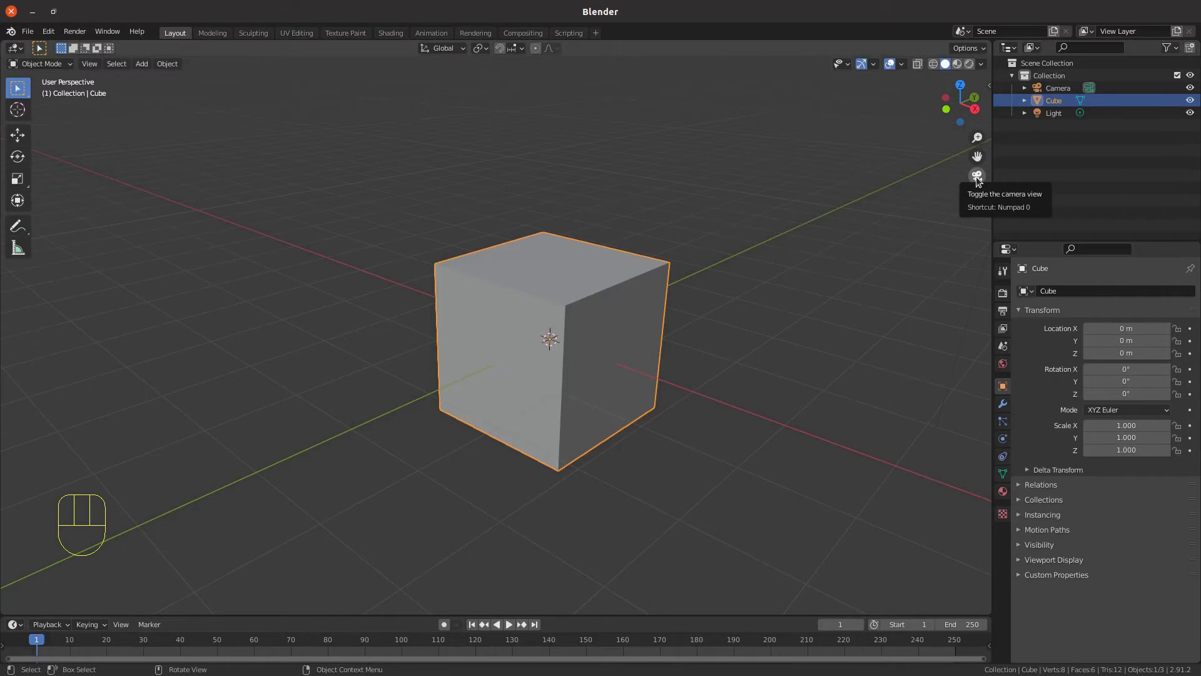
- Examine the cube through the scene camera and in orthographic projection, returning to the free perspective view each time
{"action": "left_click", "coordinate": [976, 177]}
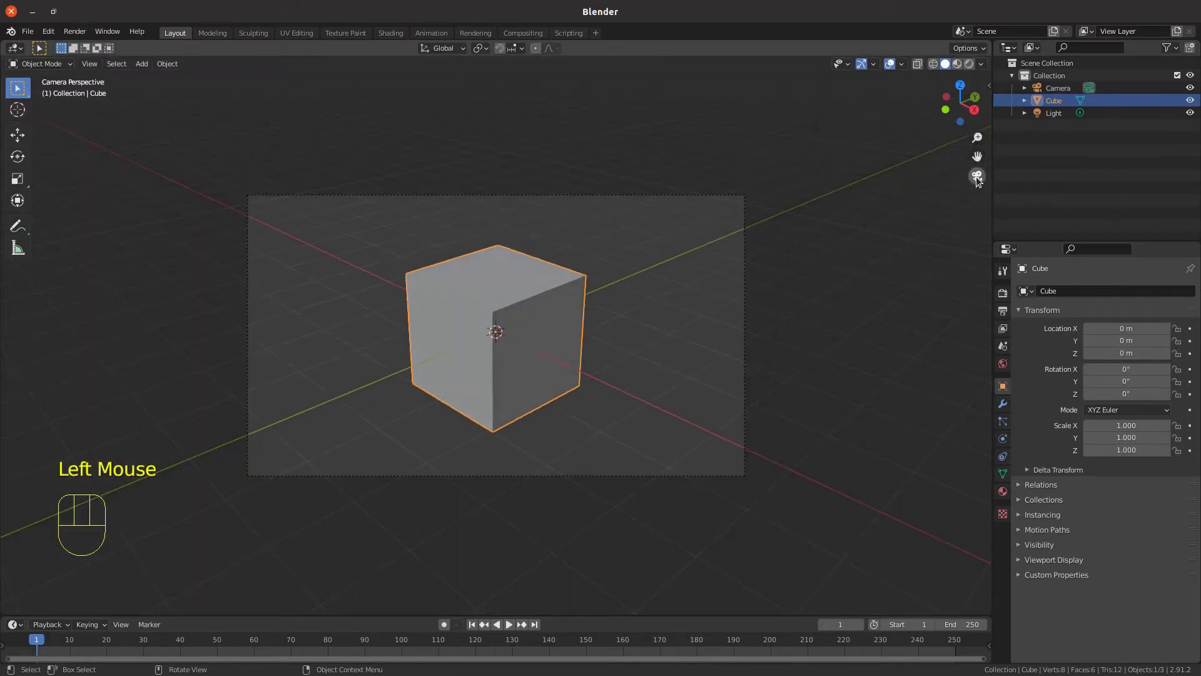
{"action": "left_click", "coordinate": [976, 176]}
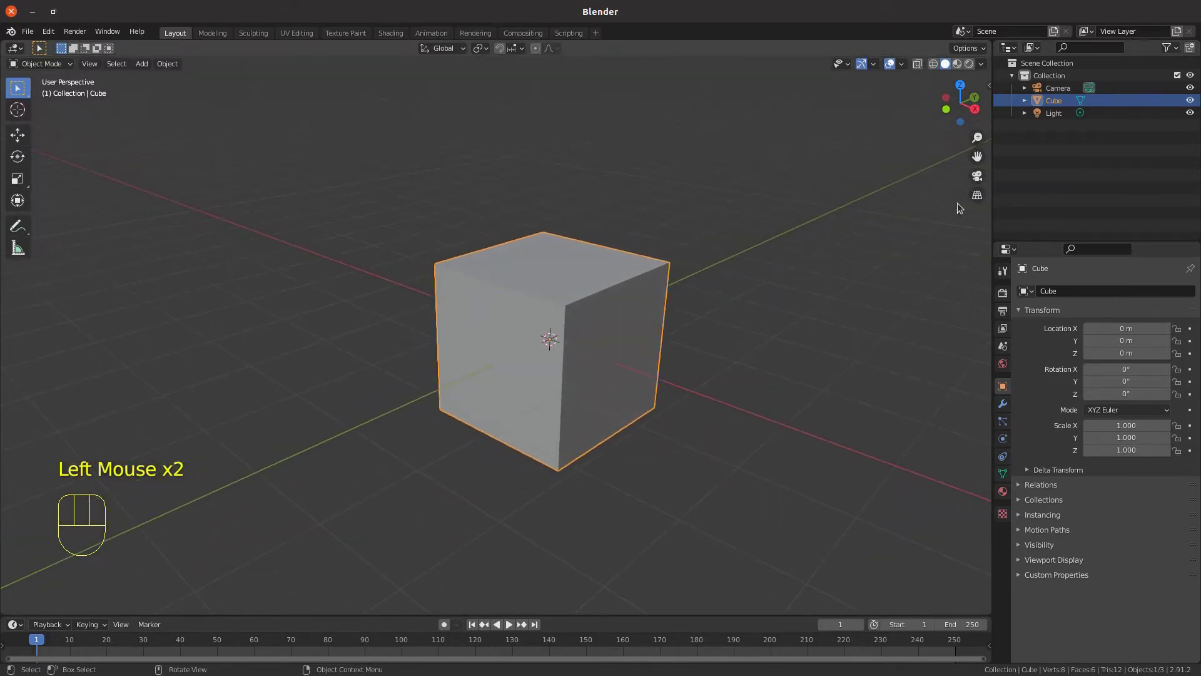
{"action": "scroll", "coordinate": [832, 247], "scroll_direction": "down", "scroll_amount": 3}
{"action": "middle_click_drag", "start_coordinate": [666, 332], "coordinate": [616, 329]}
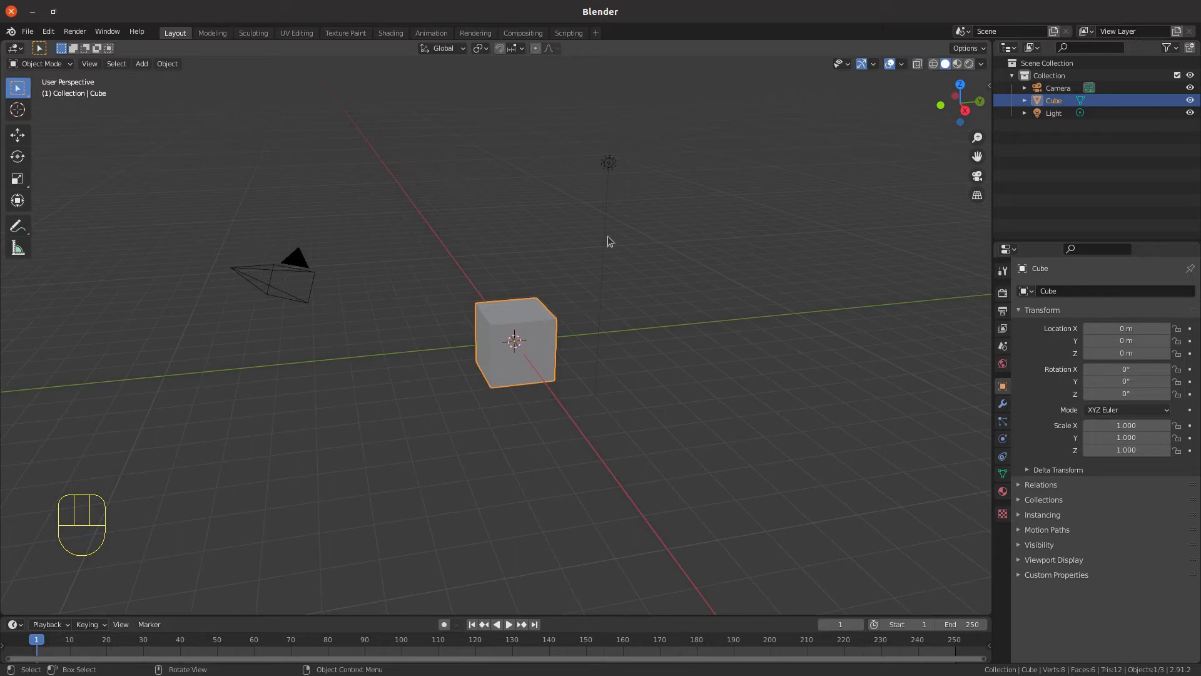
{"action": "left_click", "coordinate": [978, 177]}
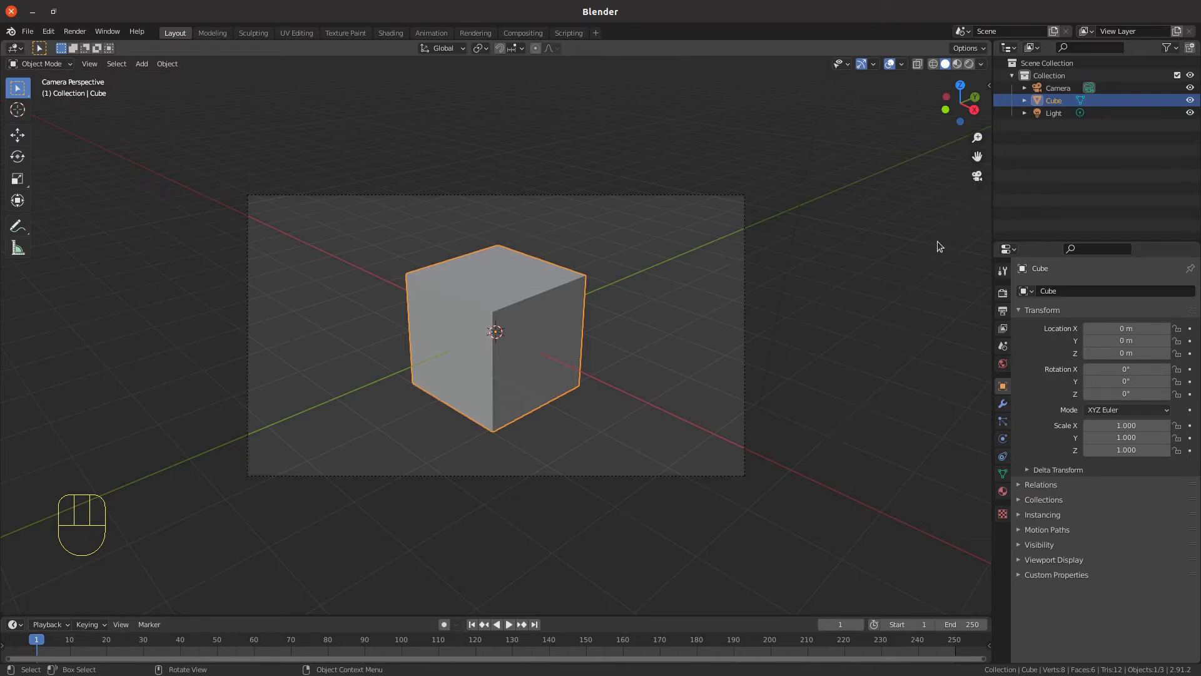
{"action": "left_click", "coordinate": [974, 180]}
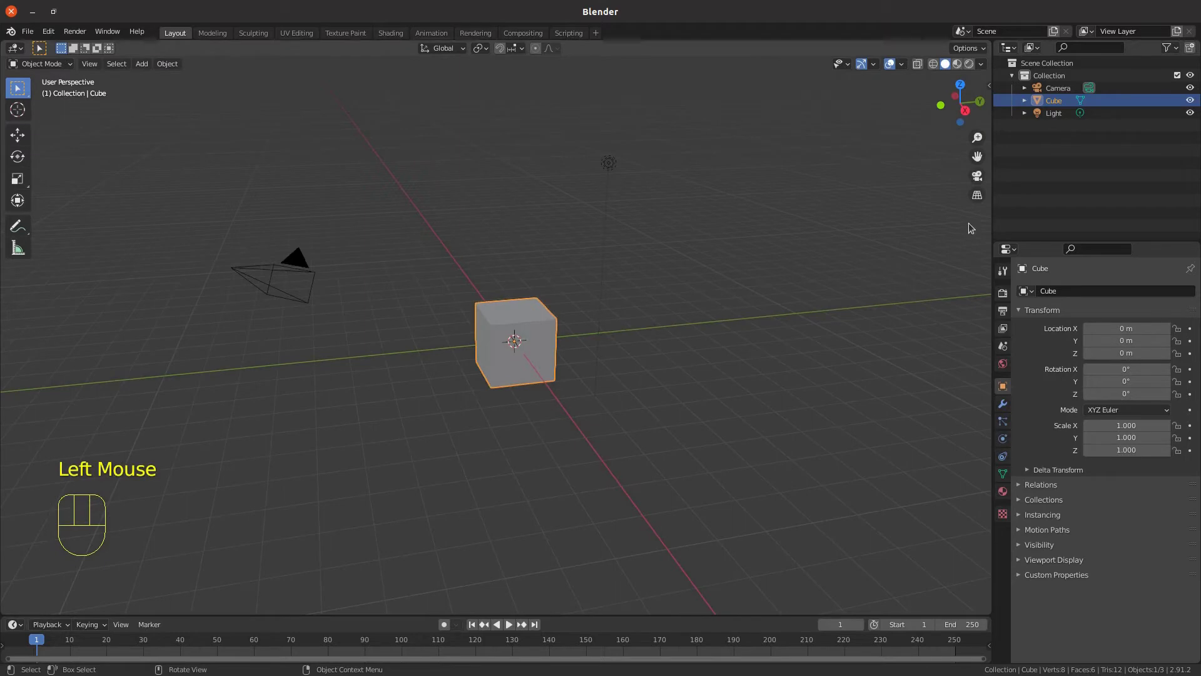
{"action": "left_click", "coordinate": [977, 196]}
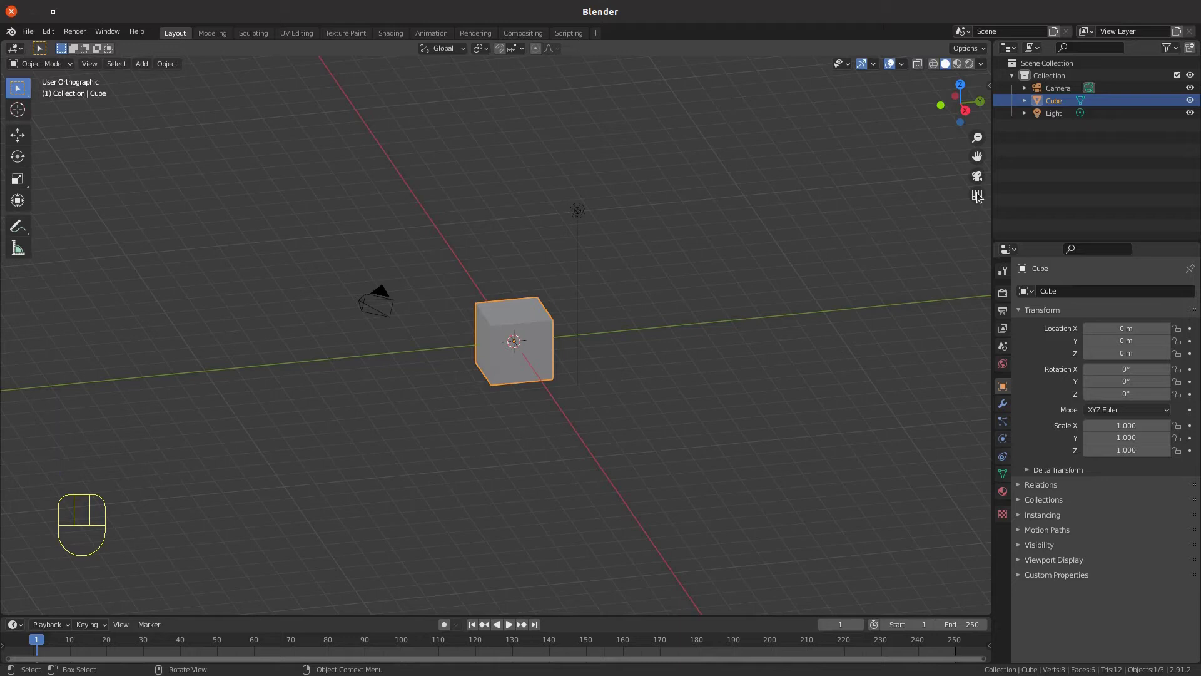
{"action": "left_click", "coordinate": [977, 195]}
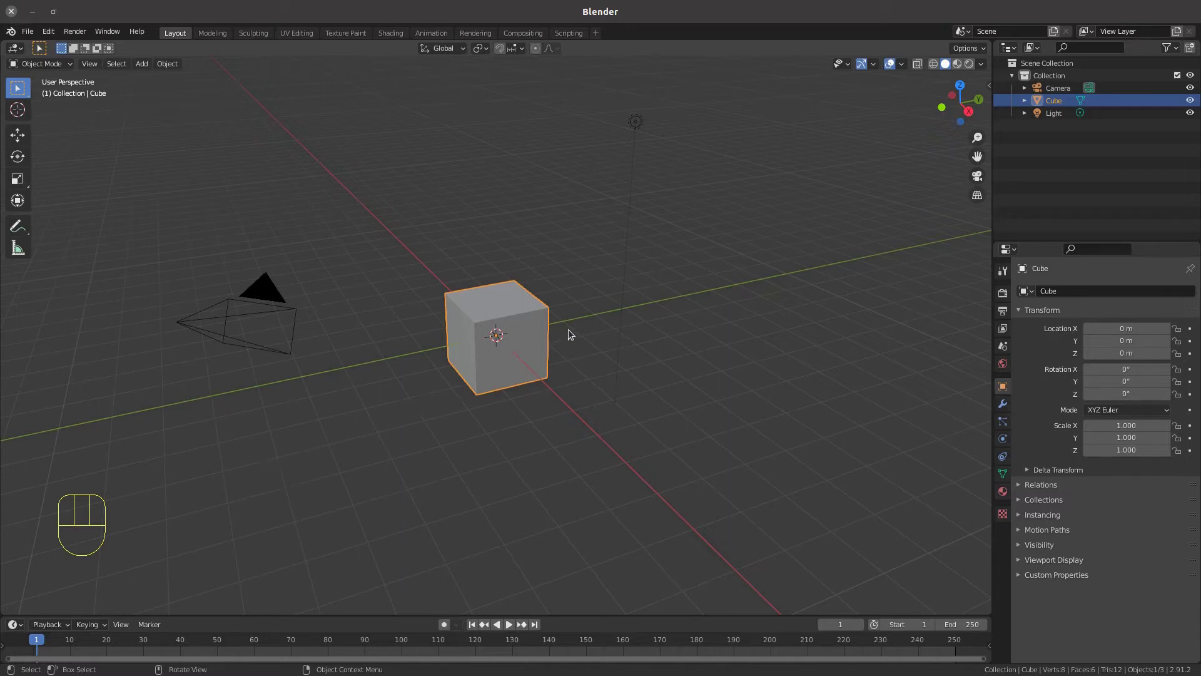
- Orbit to a lower, nearly face-on perspective of the cube and pan the view slightly
{"action": "middle_click_drag", "start_coordinate": [440, 344], "coordinate": [407, 332]}
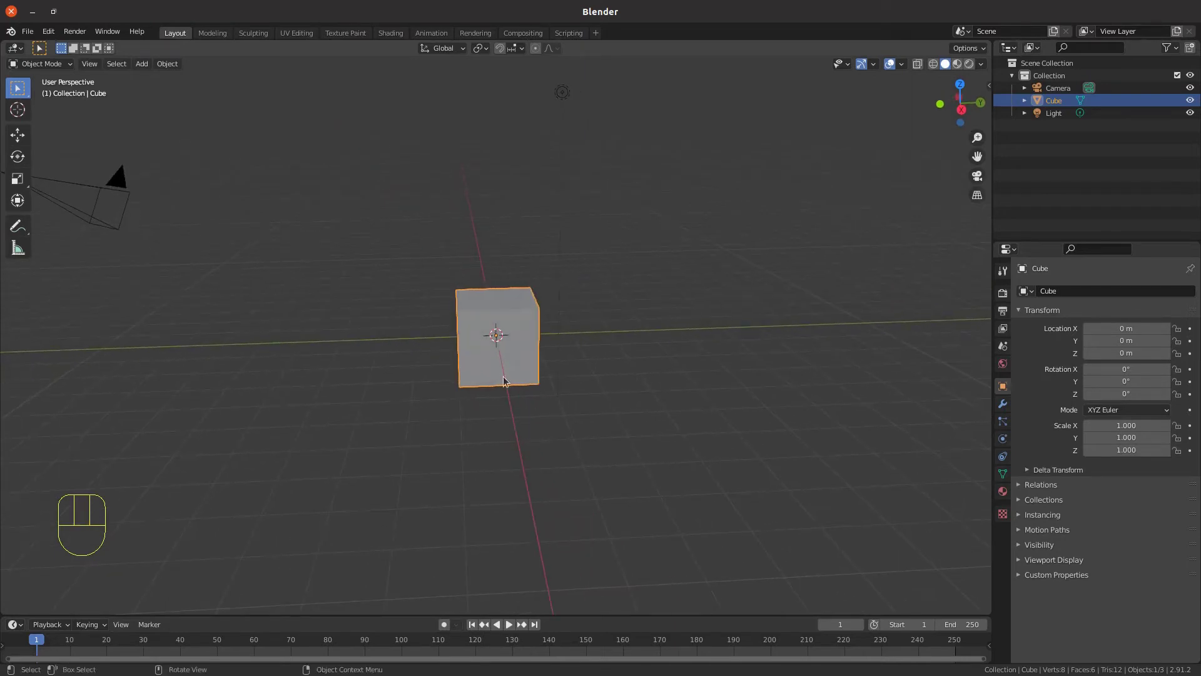
{"action": "key", "text": "shift"}
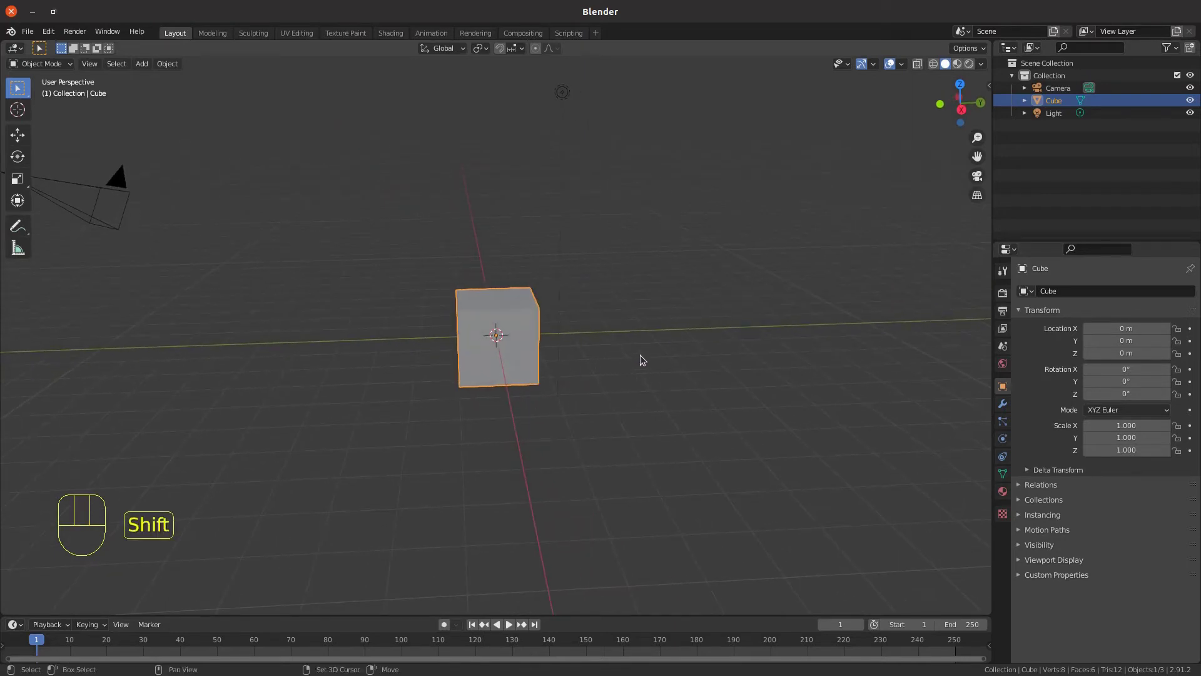
{"action": "mouse_move", "coordinate": [640, 356]}
{"action": "middle_mouse_down", "text": "shift"}
{"action": "mouse_move", "coordinate": [483, 351]}
{"action": "mouse_move", "coordinate": [767, 372]}
{"action": "mouse_move", "coordinate": [707, 292]}
{"action": "mouse_move", "coordinate": [713, 312]}
{"action": "mouse_move", "coordinate": [644, 353]}
{"action": "middle_mouse_up", "text": "shift"}
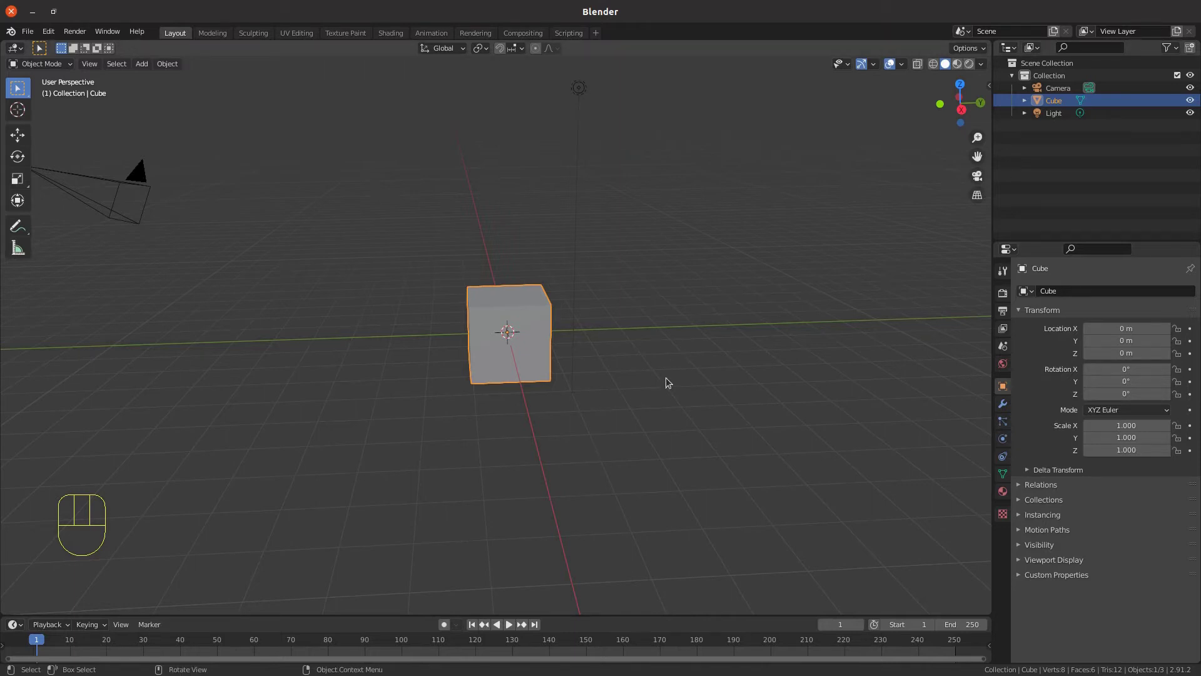
- Toggle the camera view on and off, and switch the projection to orthographic and back to perspective
{"action": "key", "text": "KP_0"}
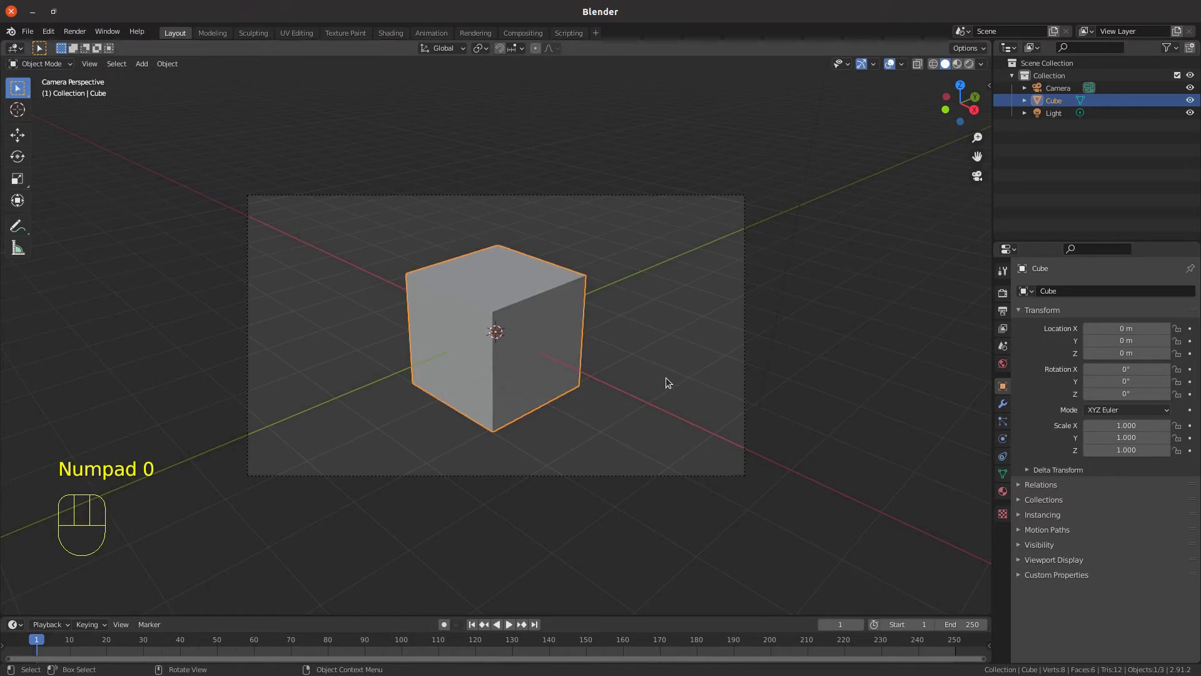
{"action": "key", "text": "KP_0"}
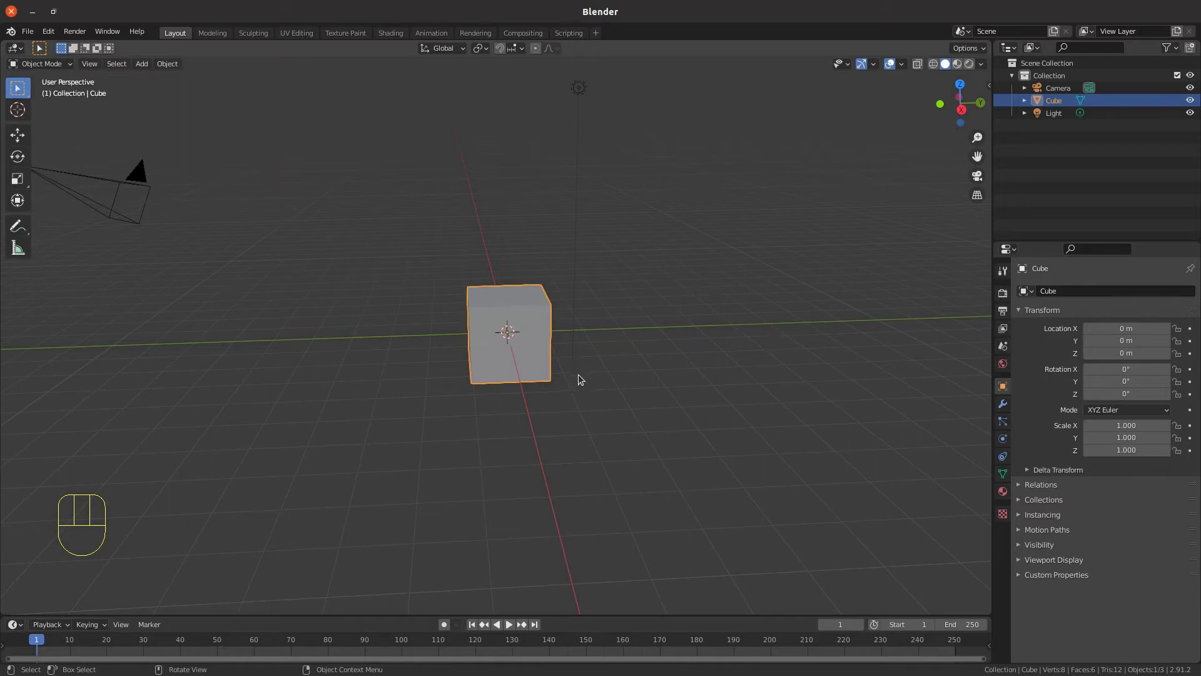
{"action": "key", "text": "KP_5"}
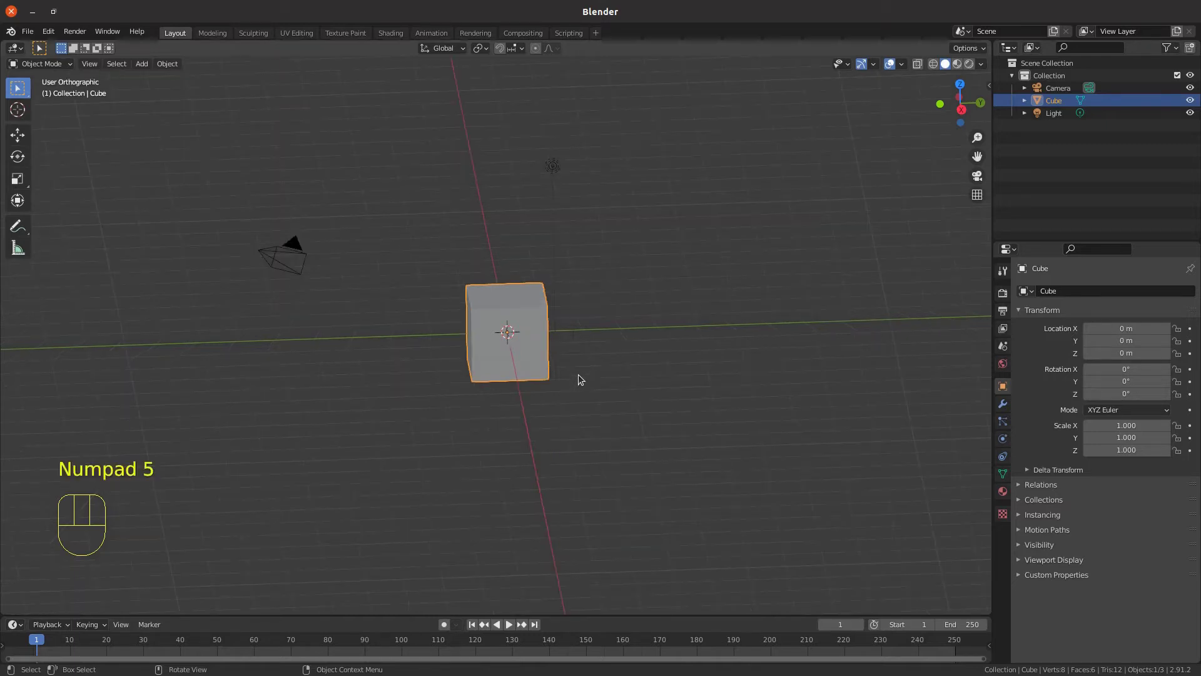
{"action": "key", "text": "KP_5"}
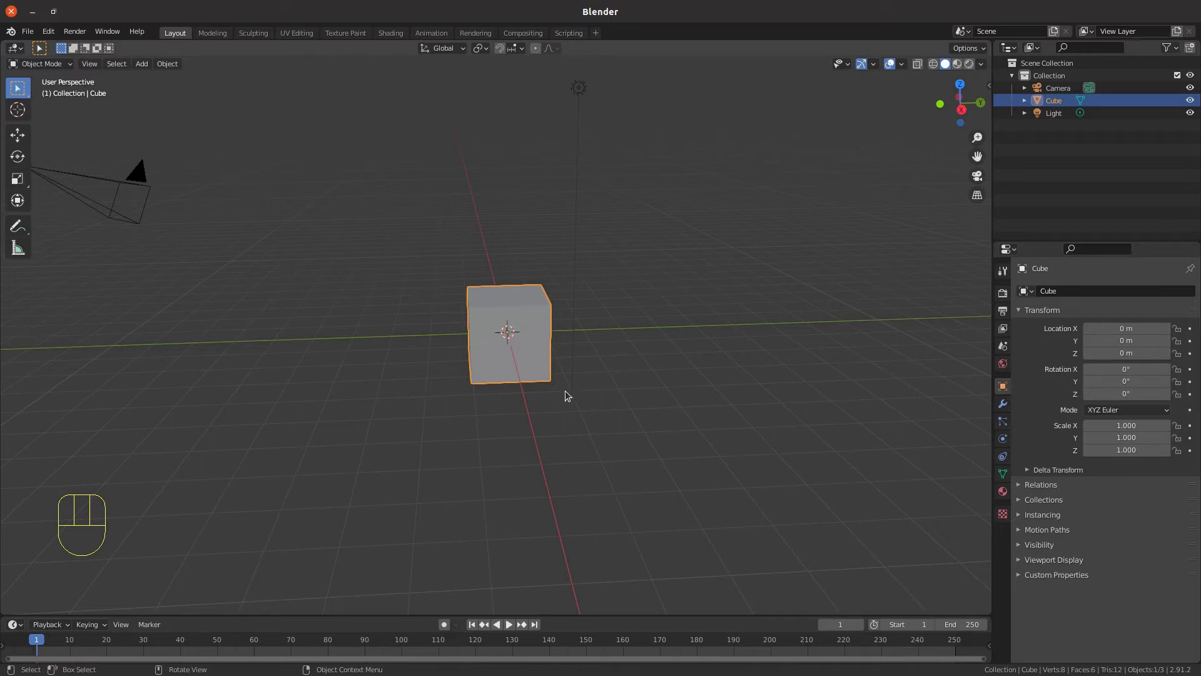
- Look at the cube in the front, right and top orthographic views
{"action": "key", "text": "KP_1"}
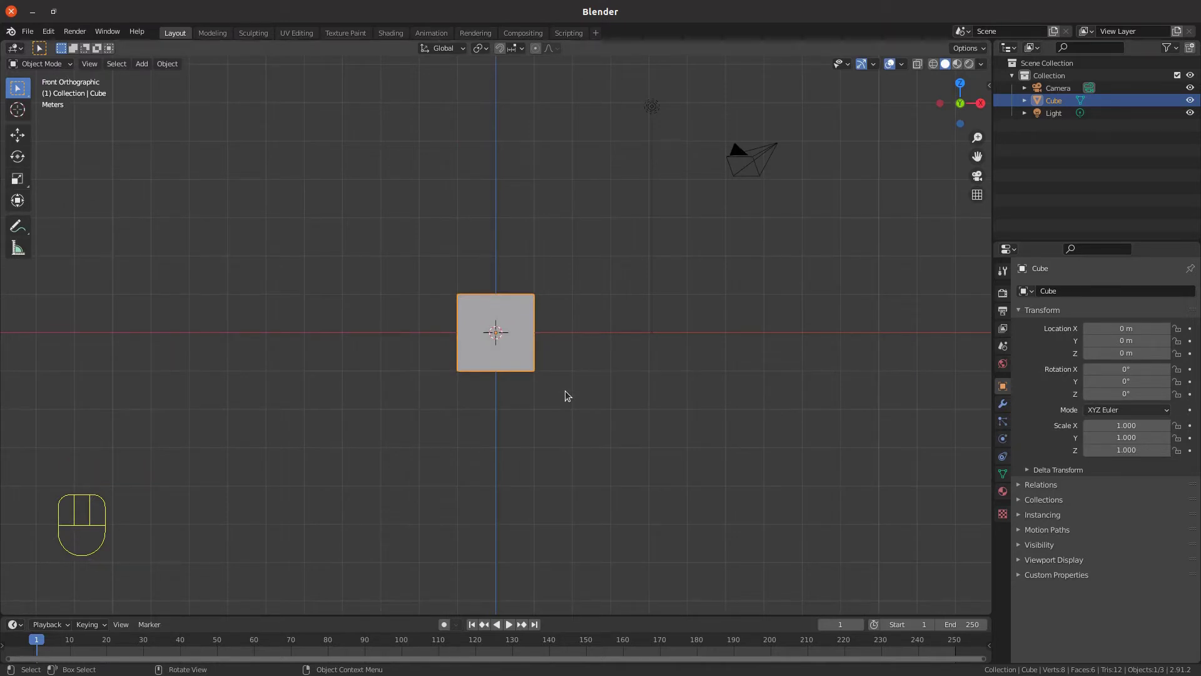
{"action": "key", "text": "KP_3"}
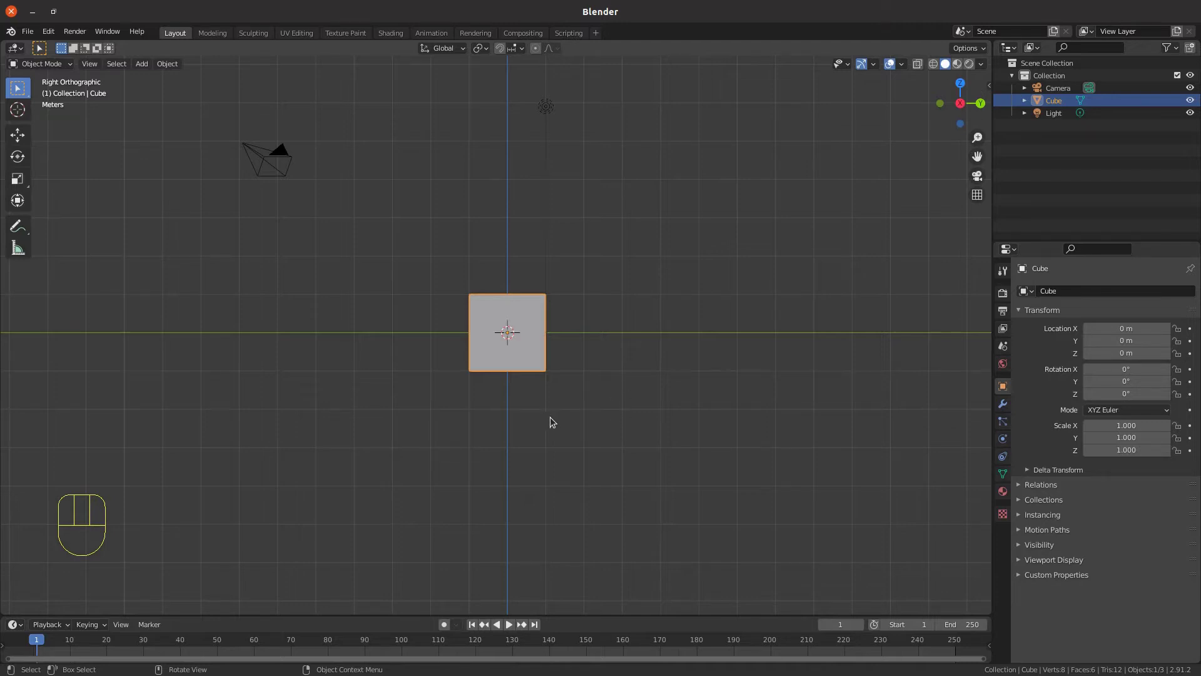
{"action": "key", "text": "KP_7"}
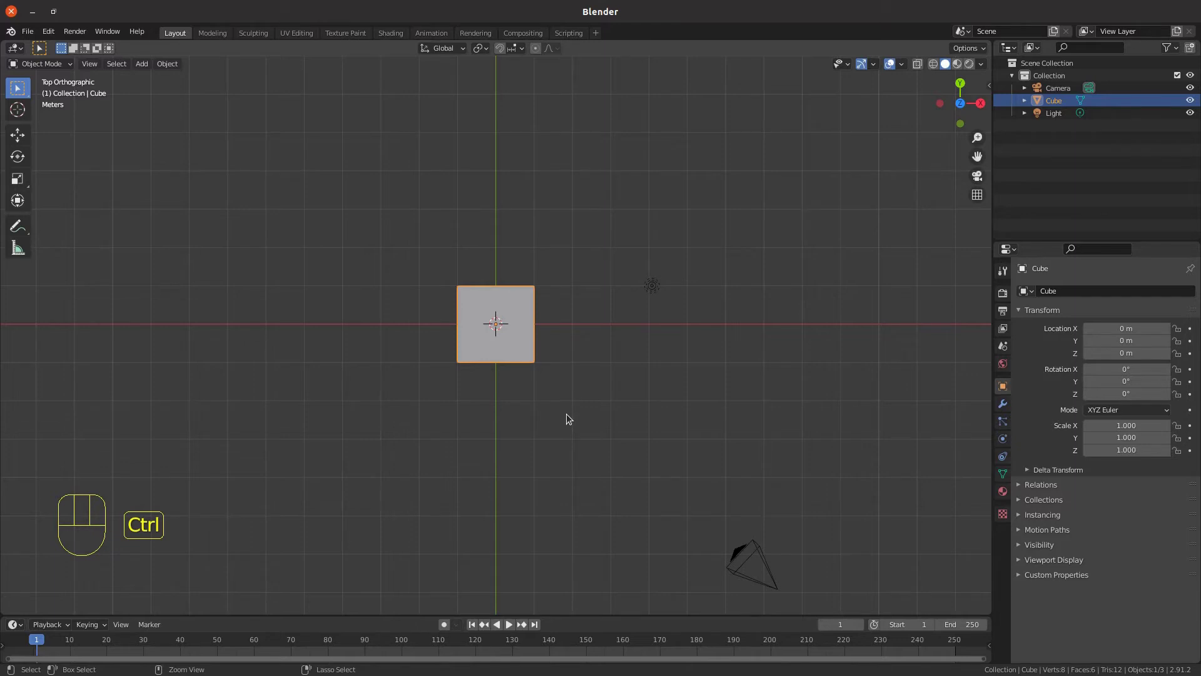
- Compare opposite orthographic views of the cube: bottom with top, back with front, and left with right
{"action": "key", "text": "ctrl+KP_7"}
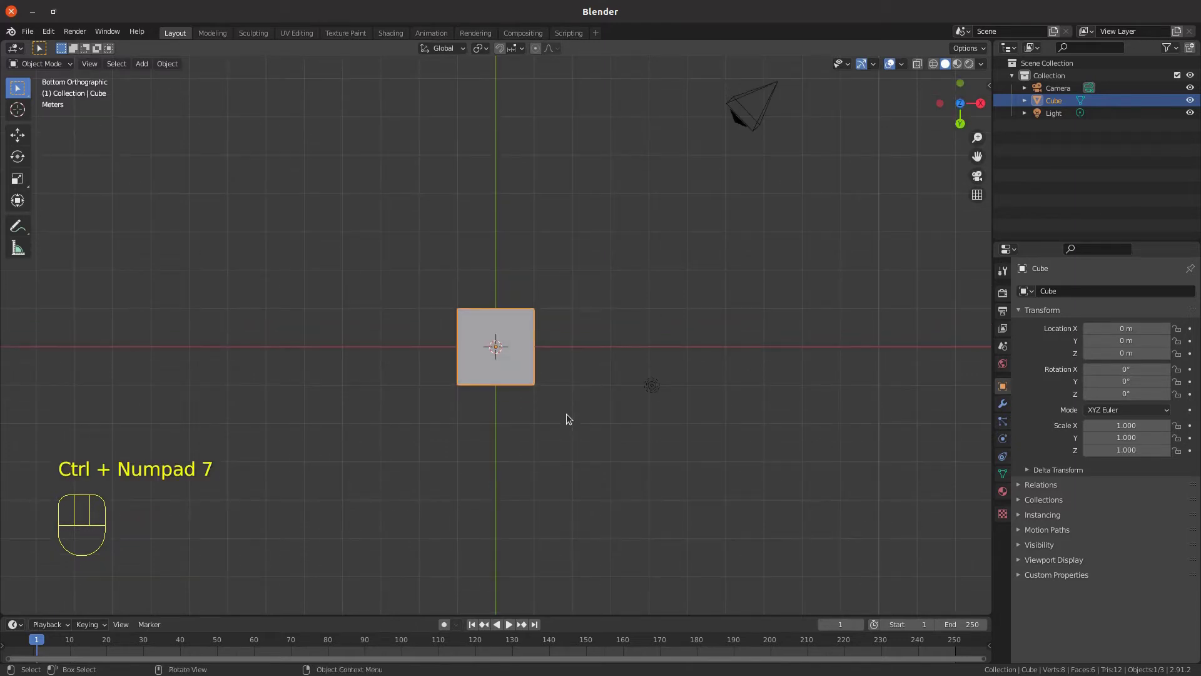
{"action": "key", "text": "KP_7"}
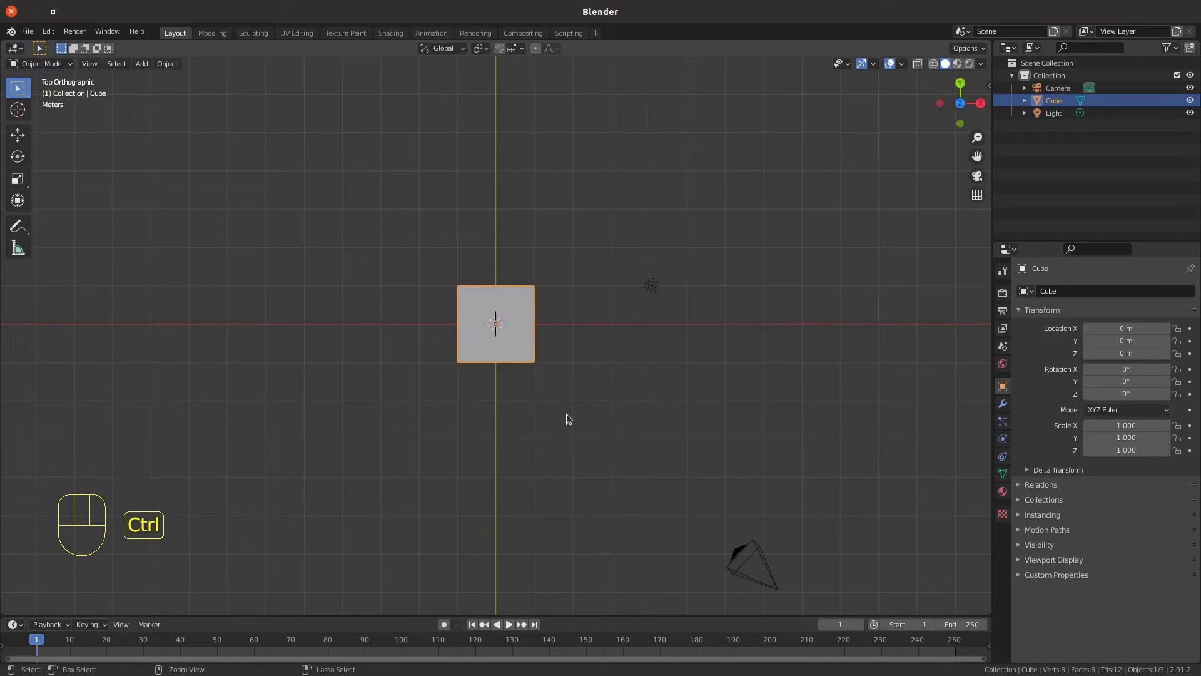
{"action": "key", "text": "ctrl+KP_1"}
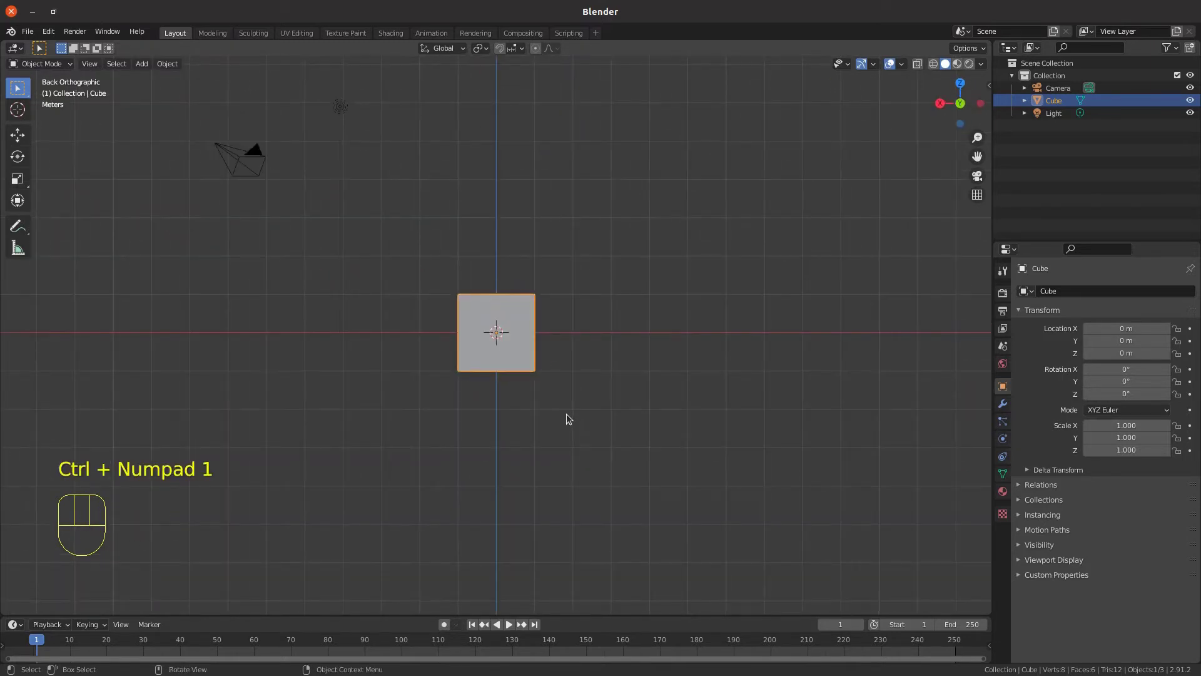
{"action": "key", "text": "KP_1"}
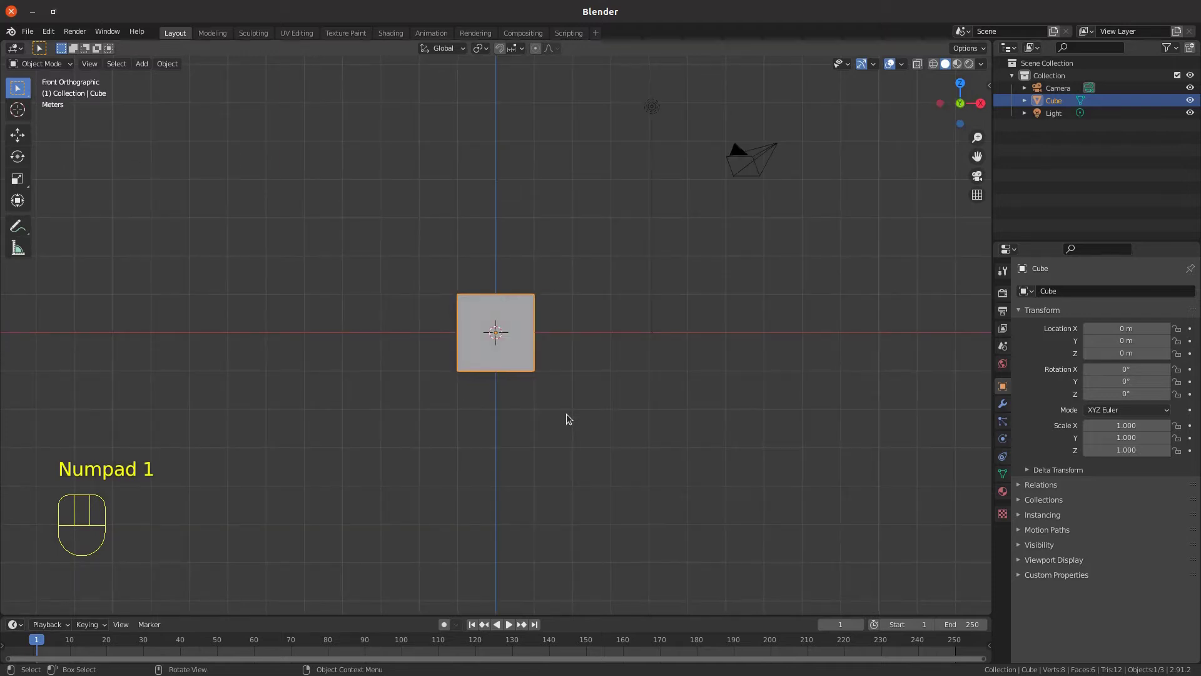
{"action": "key", "text": "ctrl"}
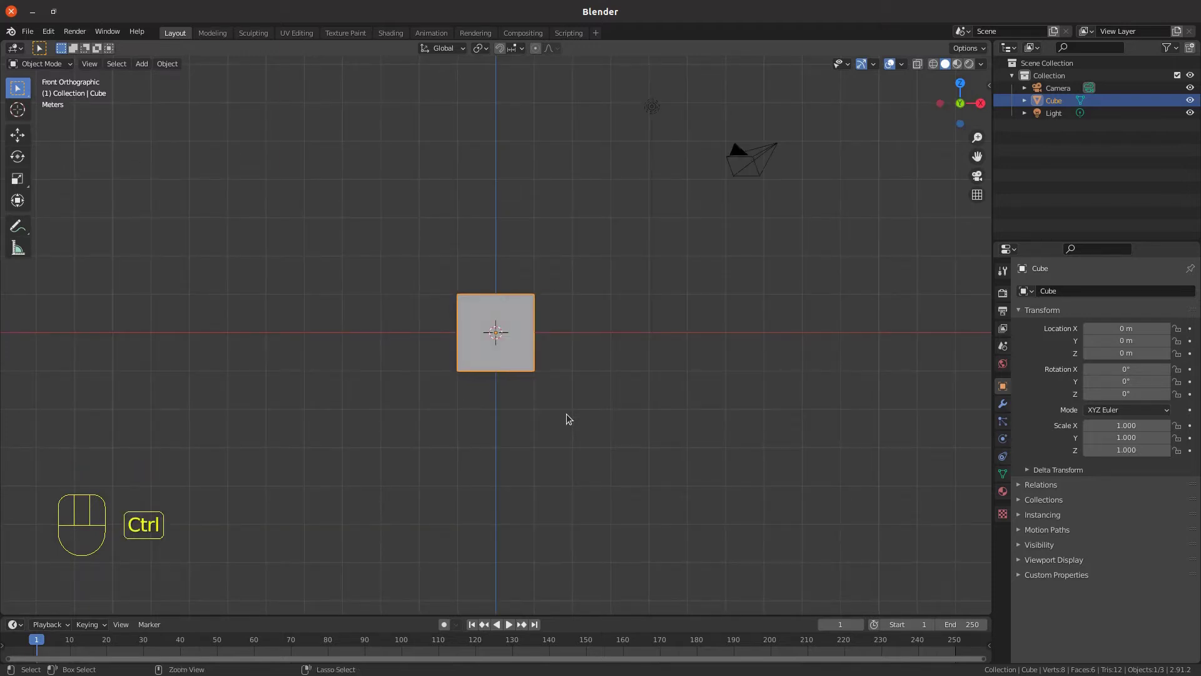
{"action": "key", "text": "ctrl+KP_3"}
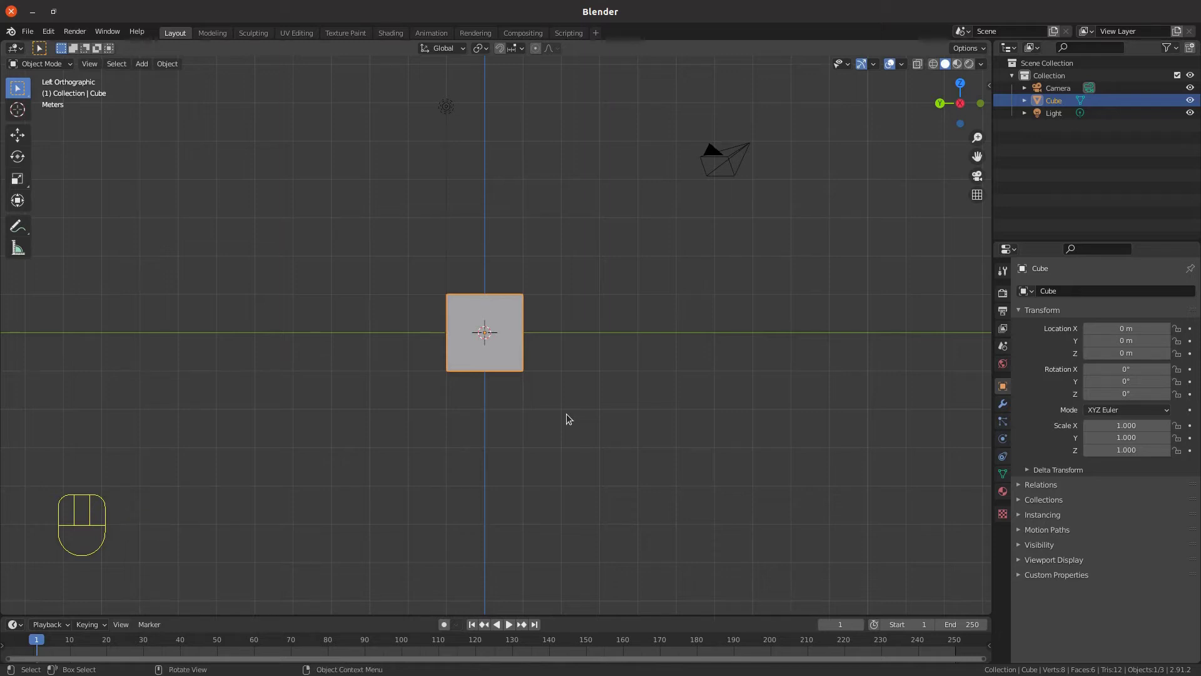
{"action": "key", "text": "KP_3"}
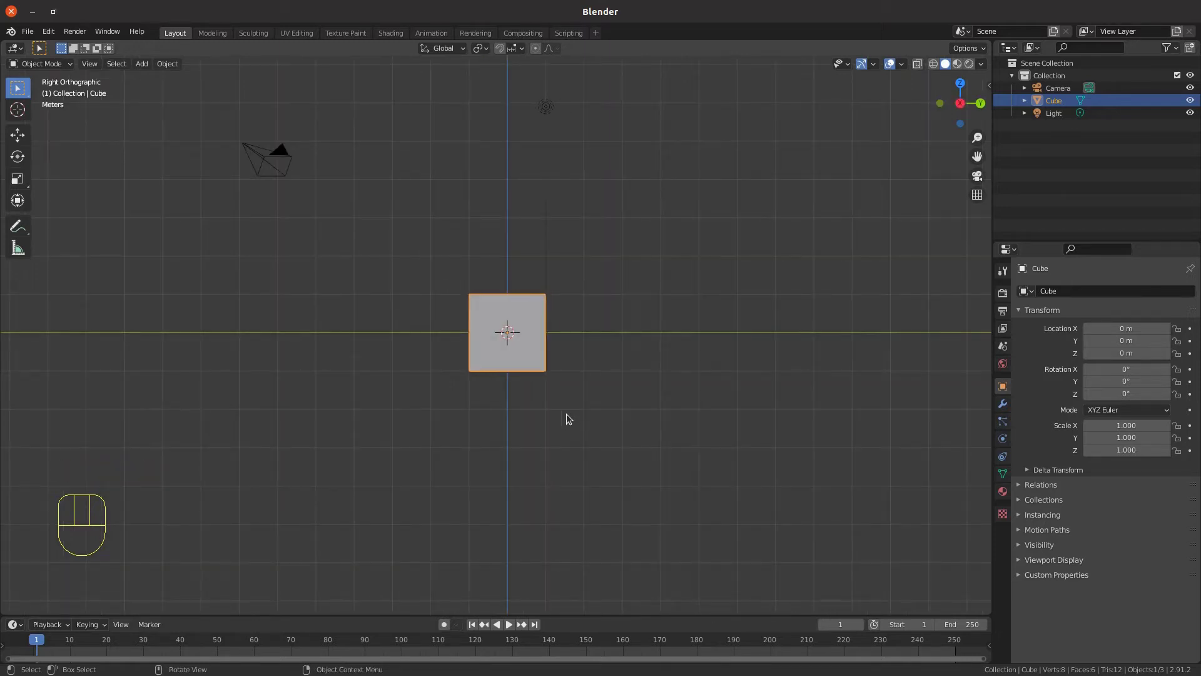
- Switch to the front view, orbit to an angled perspective, and rotate the view around the cube sideways in fixed increments and back
{"action": "key", "text": "KP_1"}
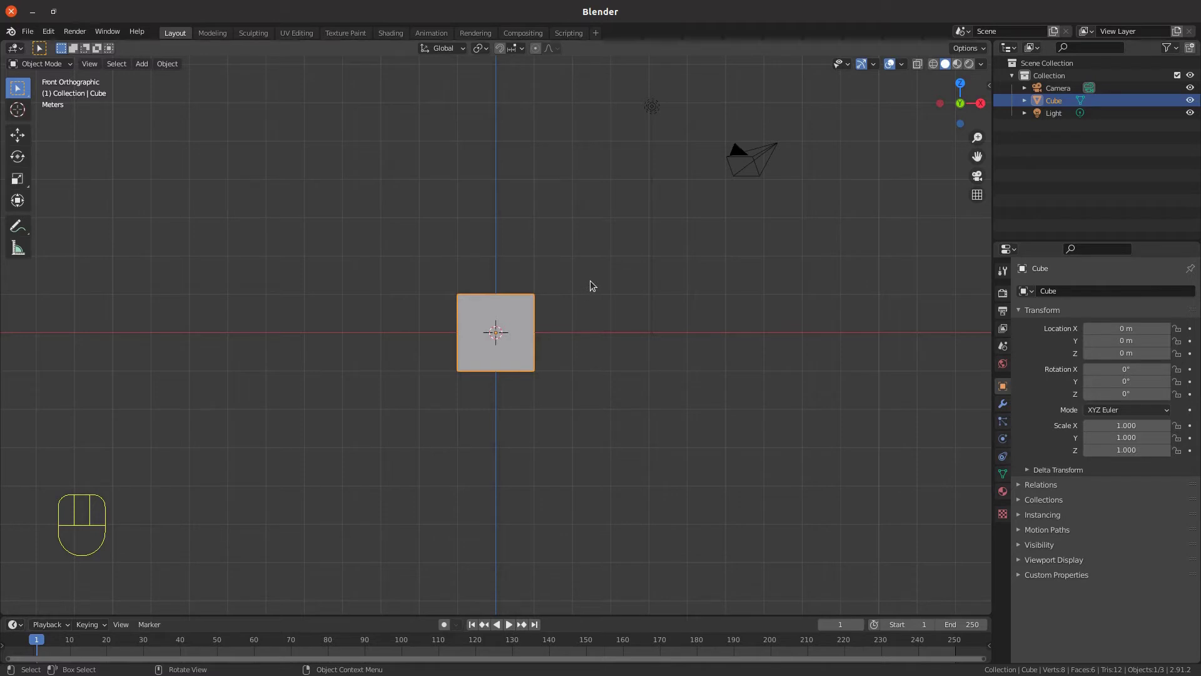
{"action": "middle_click_drag", "start_coordinate": [592, 286], "coordinate": [548, 327]}
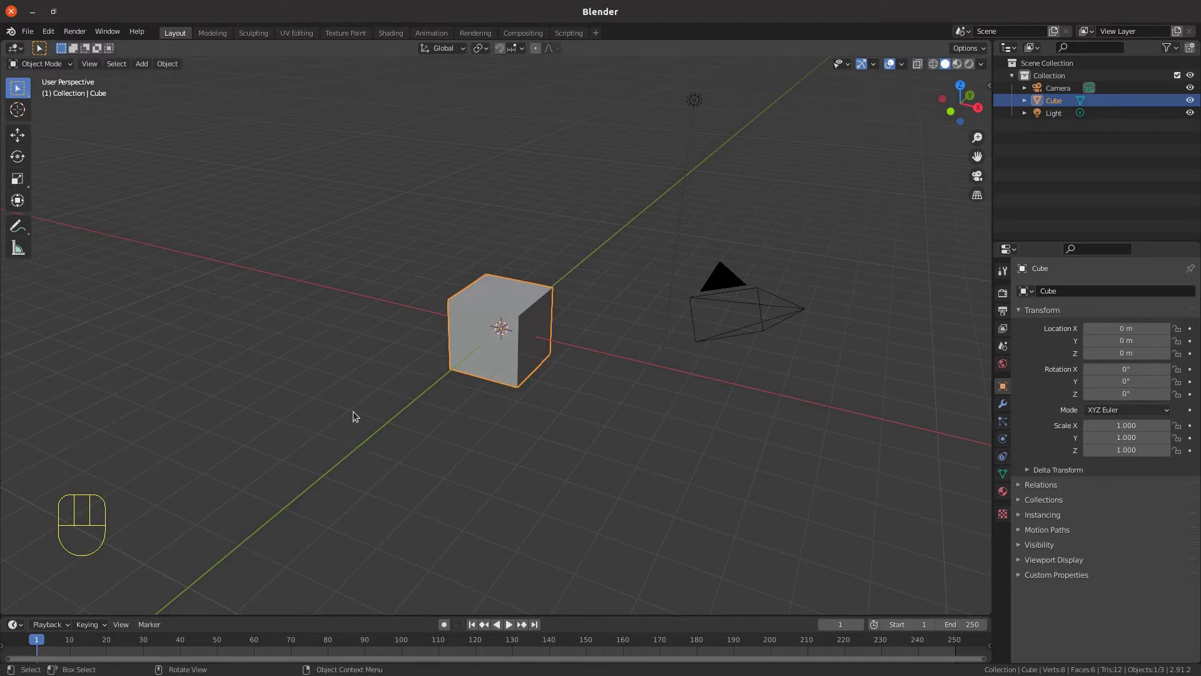
{"action": "key", "text": "KP_4"}
{"action": "key", "text": "KP_4"}
{"action": "key", "text": "KP_4"}
{"action": "key", "text": "KP_4"}
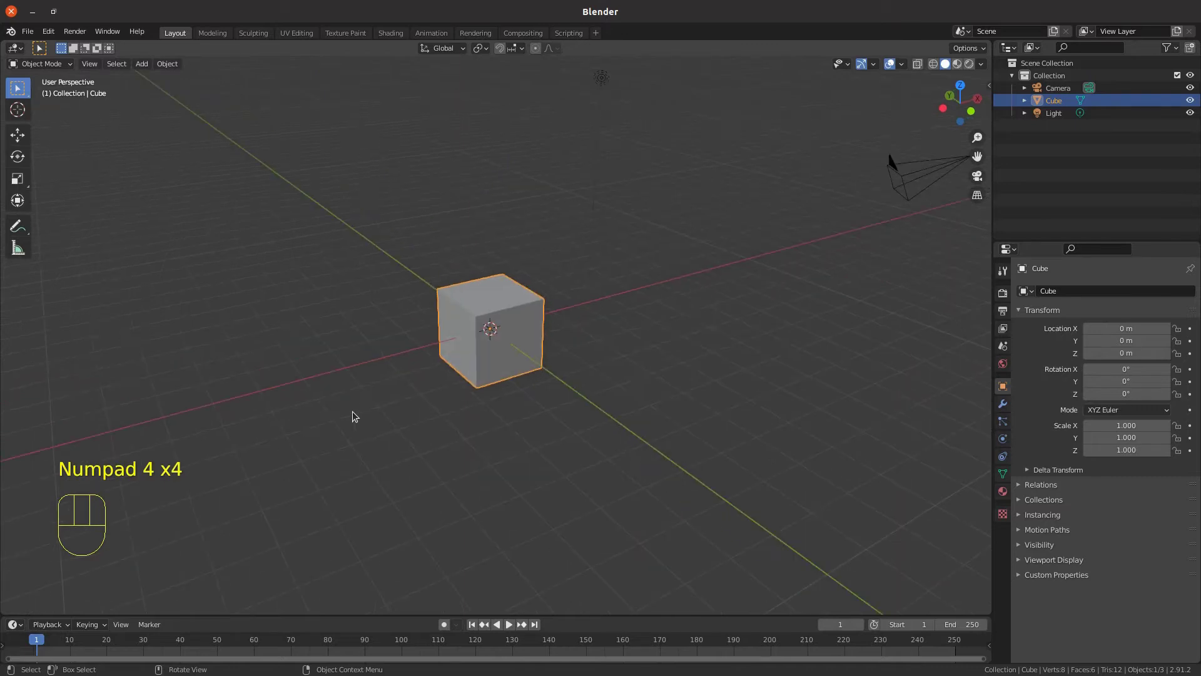
{"action": "key", "text": "KP_6"}
{"action": "key", "text": "KP_6"}
{"action": "key", "text": "KP_6"}
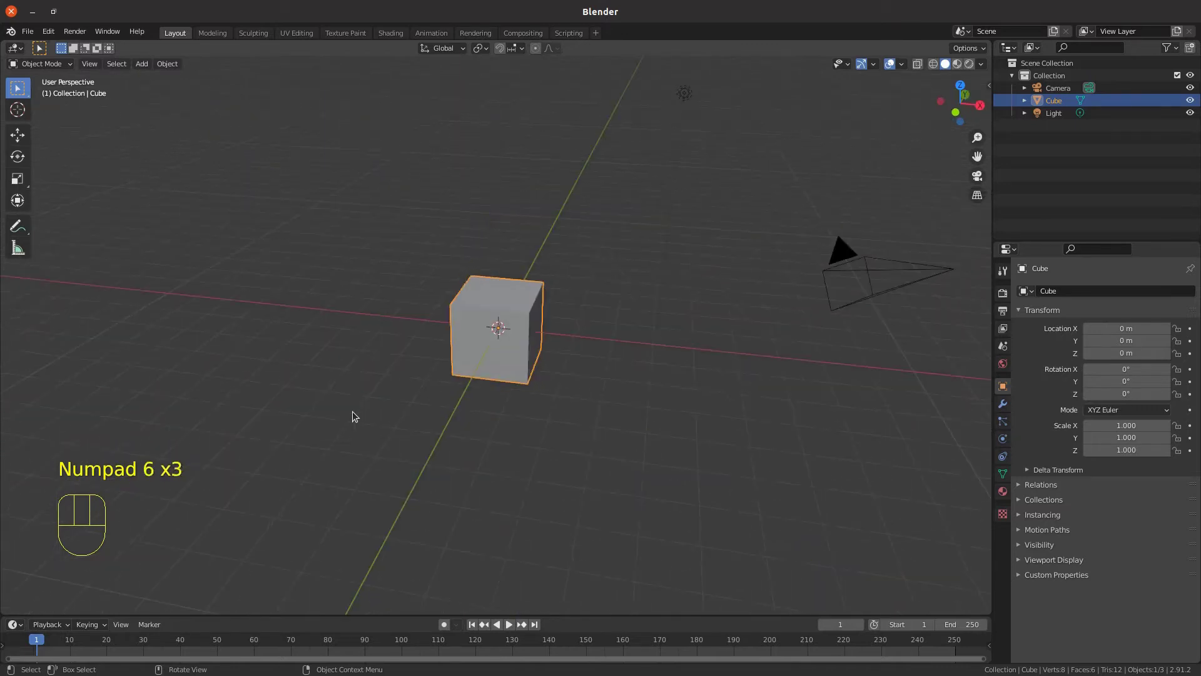
{"action": "key", "text": "KP_6"}
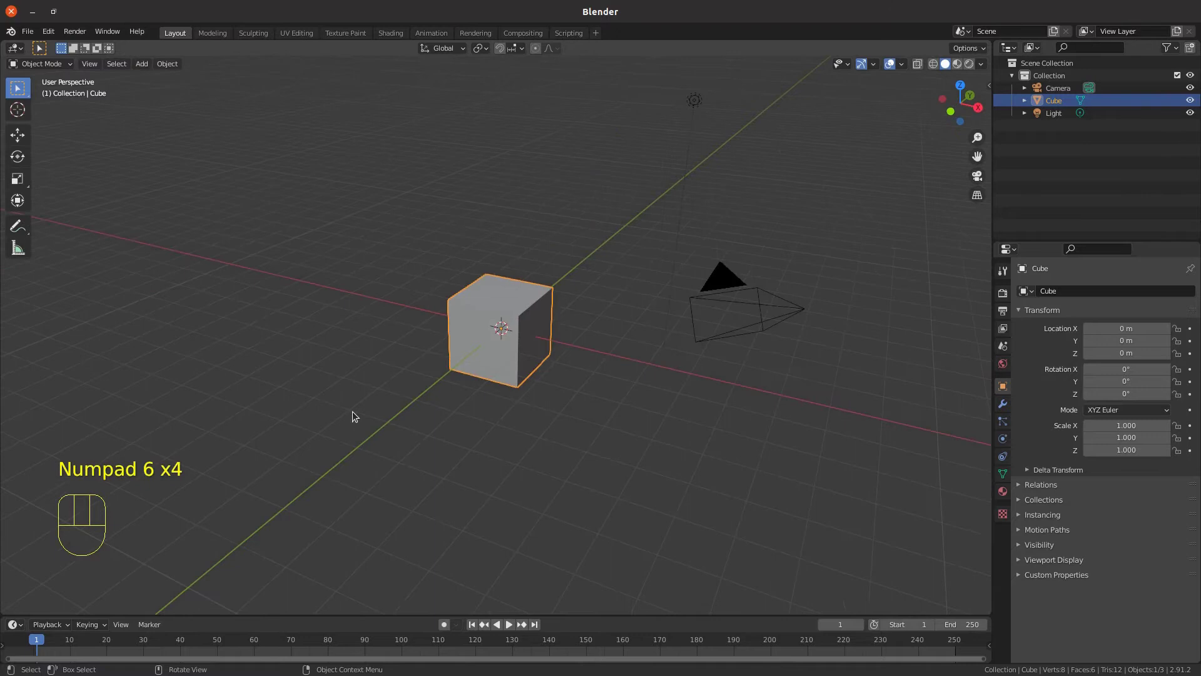
- Tilt the view in fixed increments up over the top of the cube and back down below it
{"action": "key", "text": "KP_8"}
{"action": "key", "text": "KP_8"}
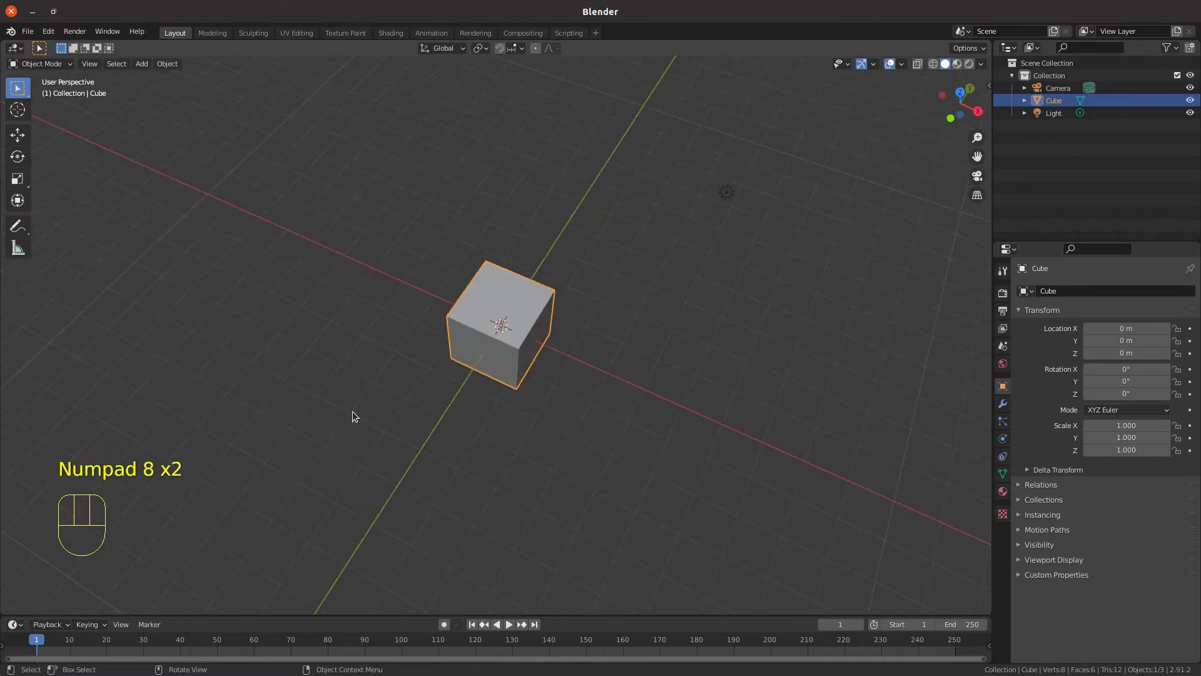
{"action": "key", "text": "KP_8"}
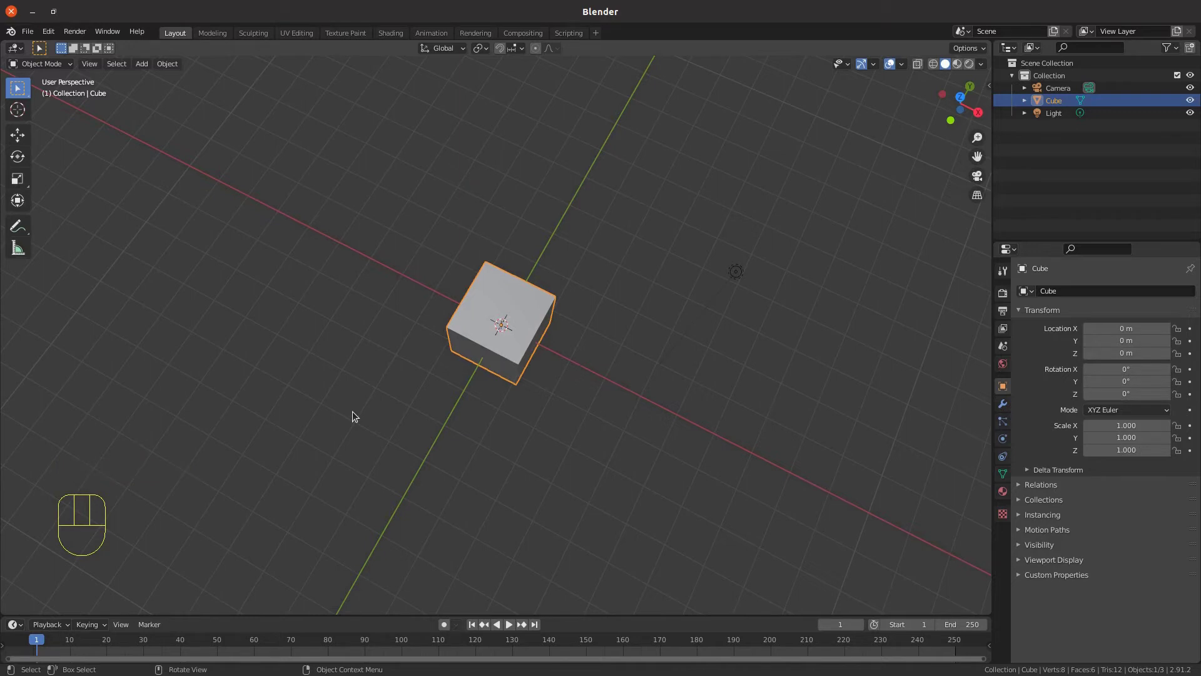
{"action": "key", "text": "KP_2"}
{"action": "key", "text": "KP_2"}
{"action": "key", "text": "KP_2"}
{"action": "key", "text": "KP_2"}
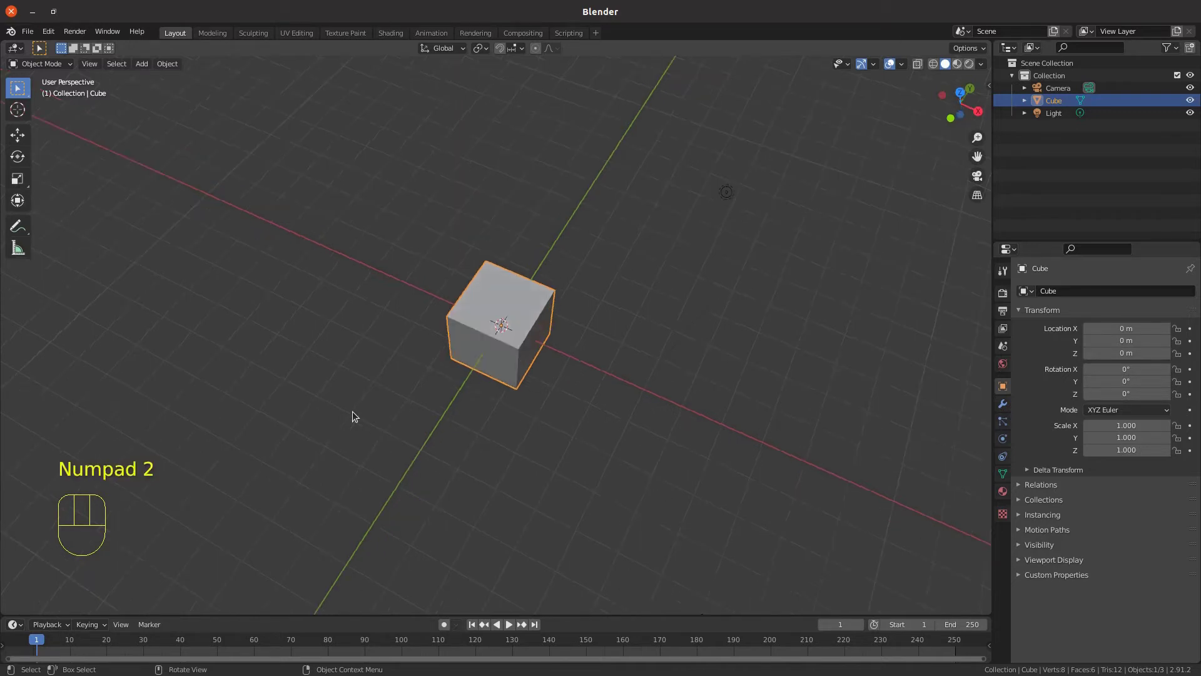
{"action": "key", "text": "KP_2"}
{"action": "key", "text": "KP_2"}
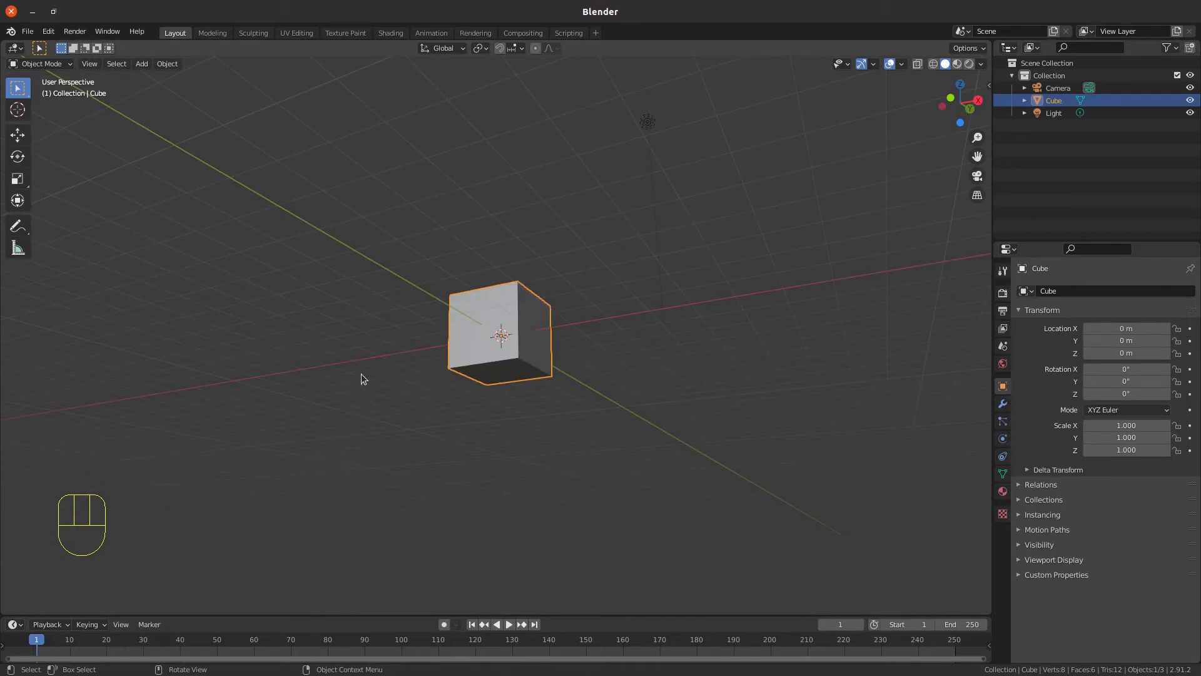
- Orbit back above the cube and around to its other side, zooming out and in again
{"action": "middle_click_drag", "start_coordinate": [362, 376], "coordinate": [349, 448]}
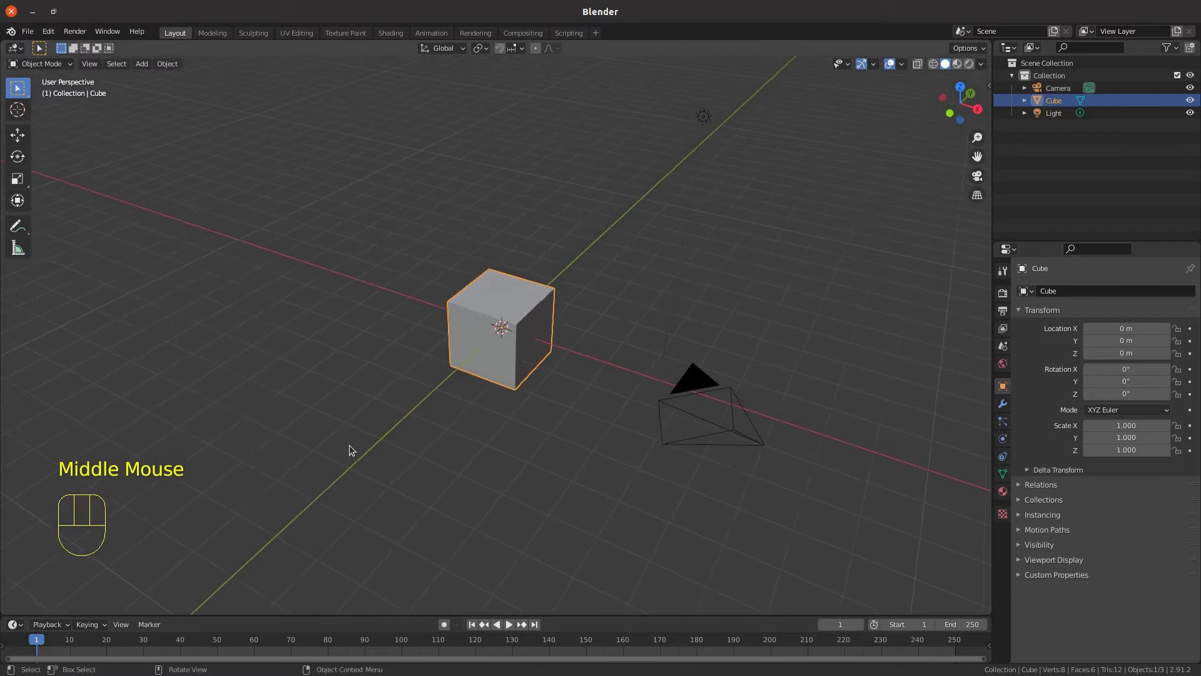
{"action": "scroll", "coordinate": [349, 446], "scroll_direction": "down", "scroll_amount": 2}
{"action": "scroll", "coordinate": [349, 446], "scroll_direction": "down", "scroll_amount": 1}
{"action": "middle_click_drag", "start_coordinate": [429, 437], "coordinate": [586, 369]}
{"action": "scroll", "coordinate": [472, 415], "scroll_direction": "up", "scroll_amount": 3}
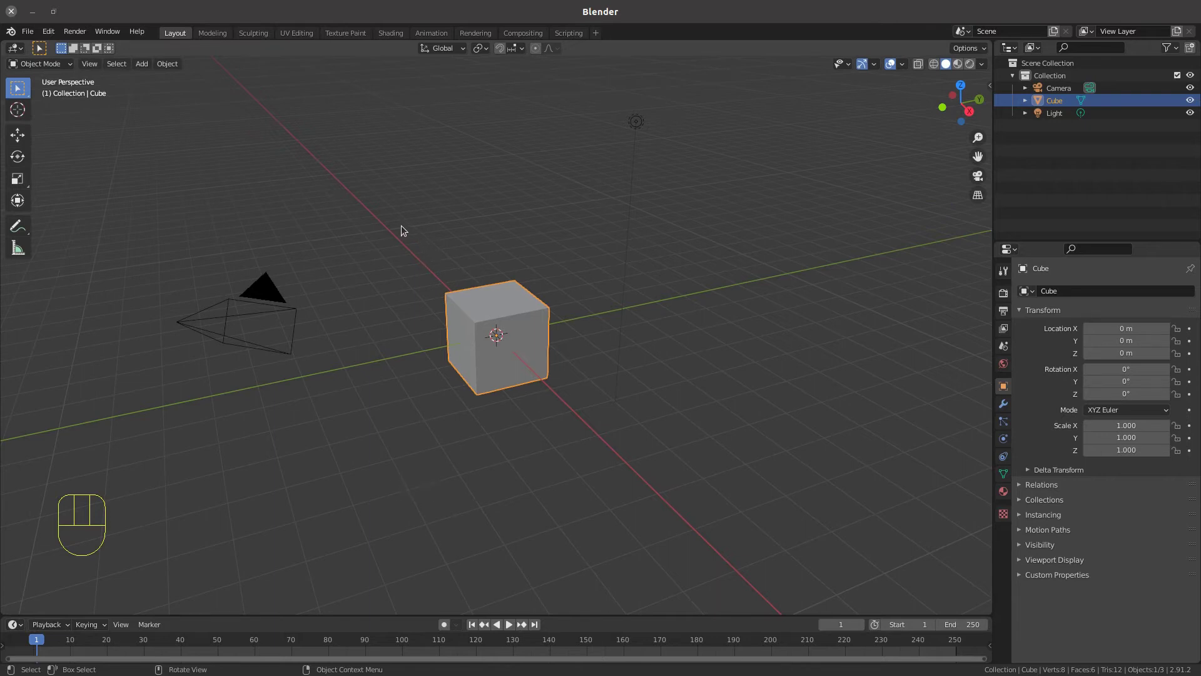
{"action": "left_click", "coordinate": [90, 65]}
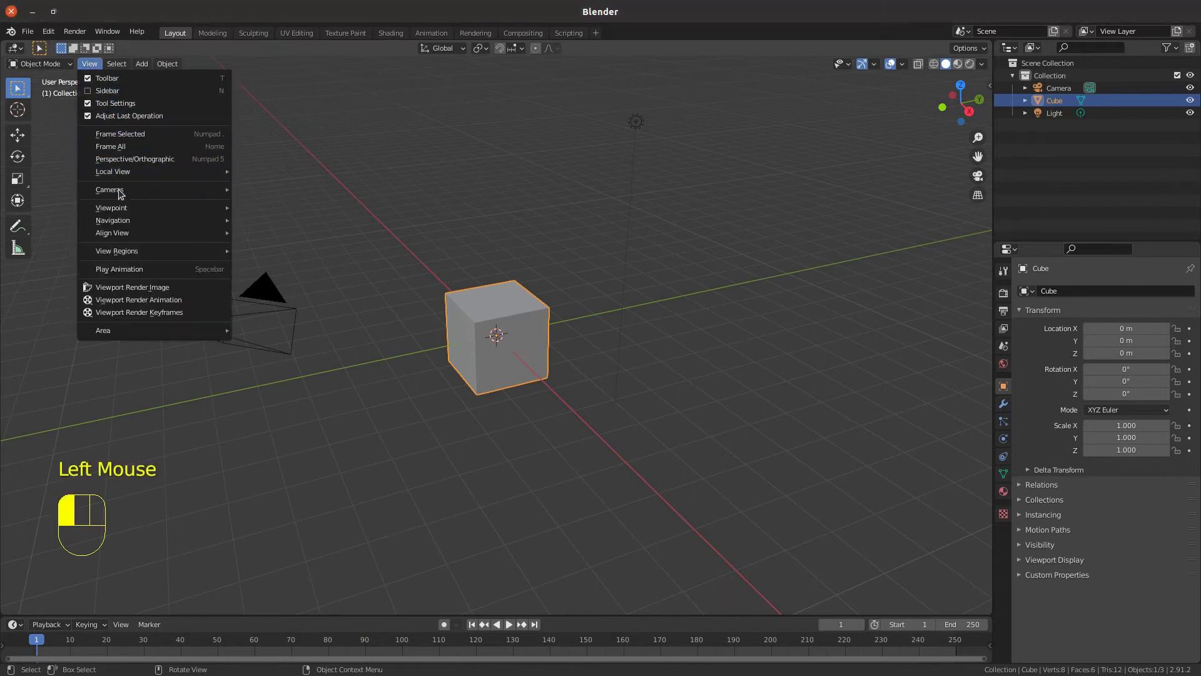
{"action": "mouse_move", "coordinate": [126, 327]}
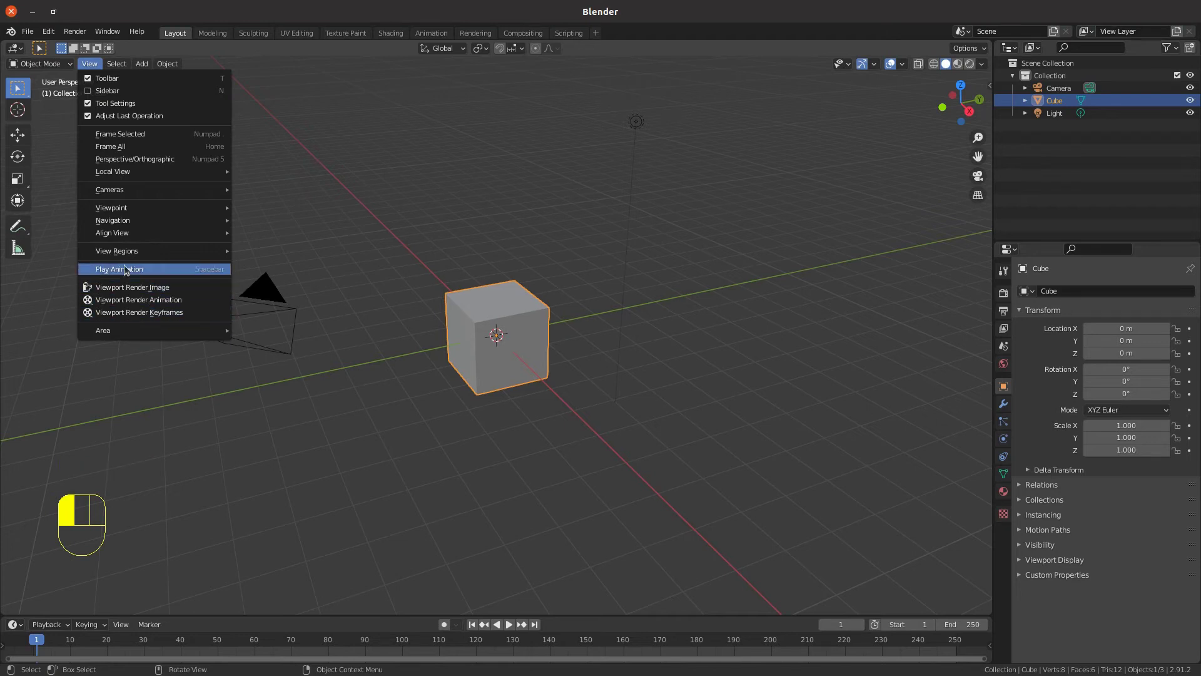
{"action": "mouse_move", "coordinate": [124, 233]}
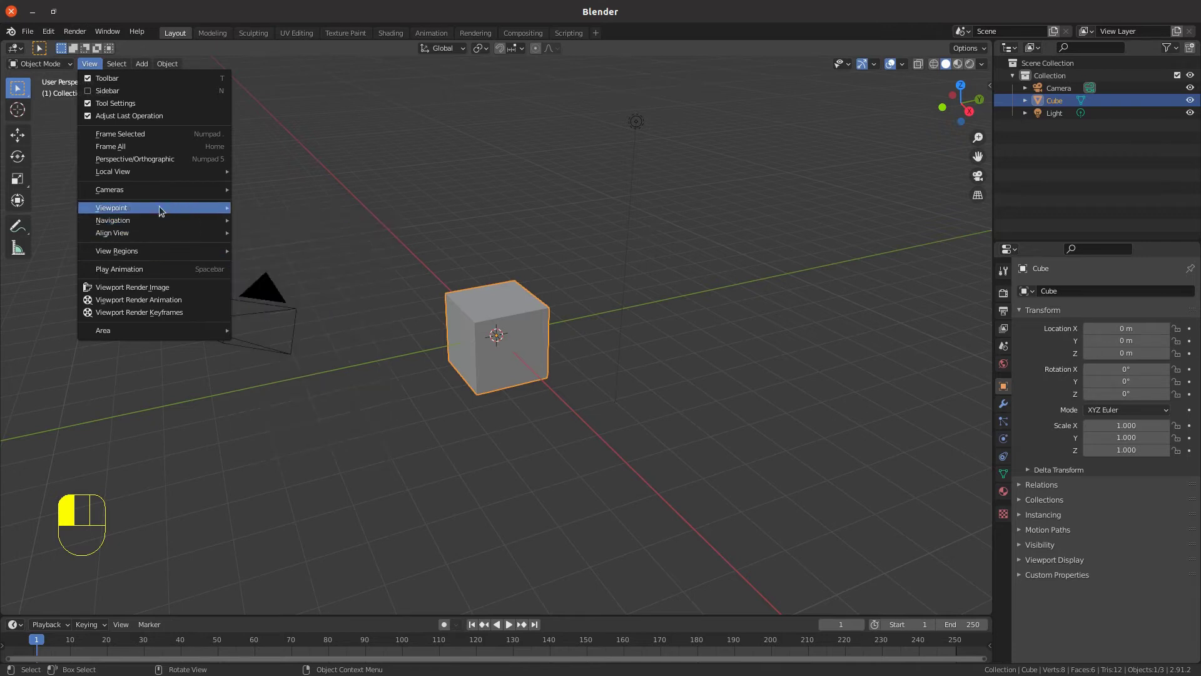
{"action": "mouse_move", "coordinate": [150, 191]}
{"action": "mouse_move", "coordinate": [132, 172]}
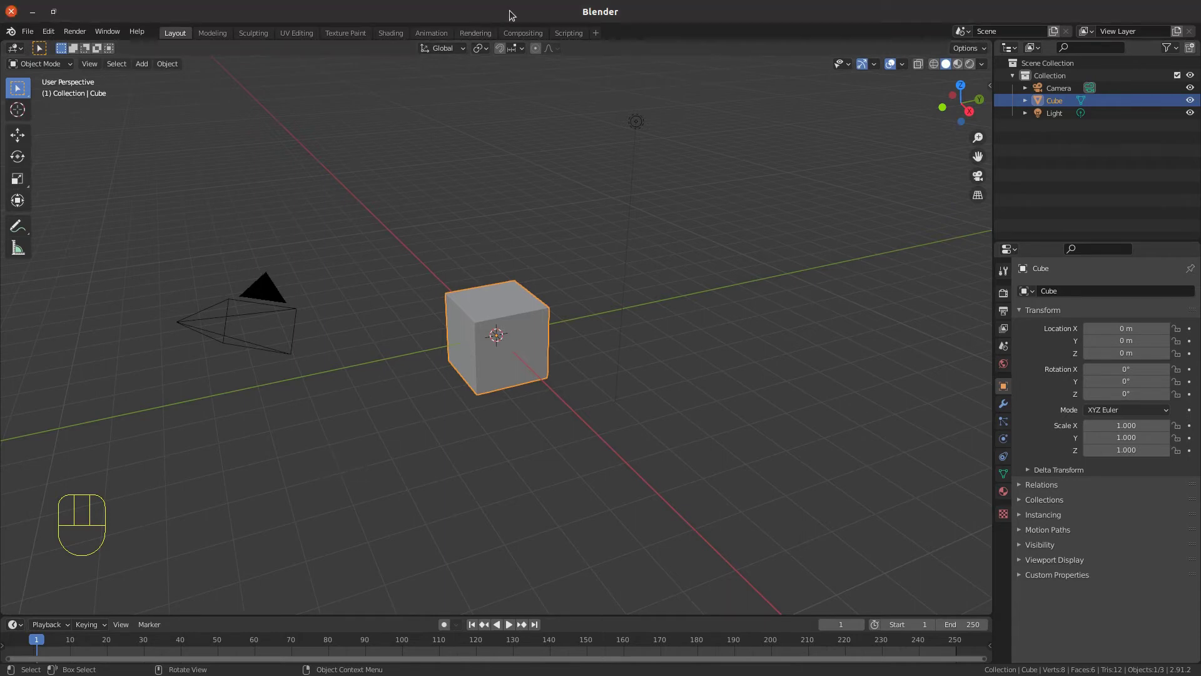
- Try copying and pasting the cube, cancel moving the pasted copy, and undo the paste
{"action": "key", "text": "ctrl"}
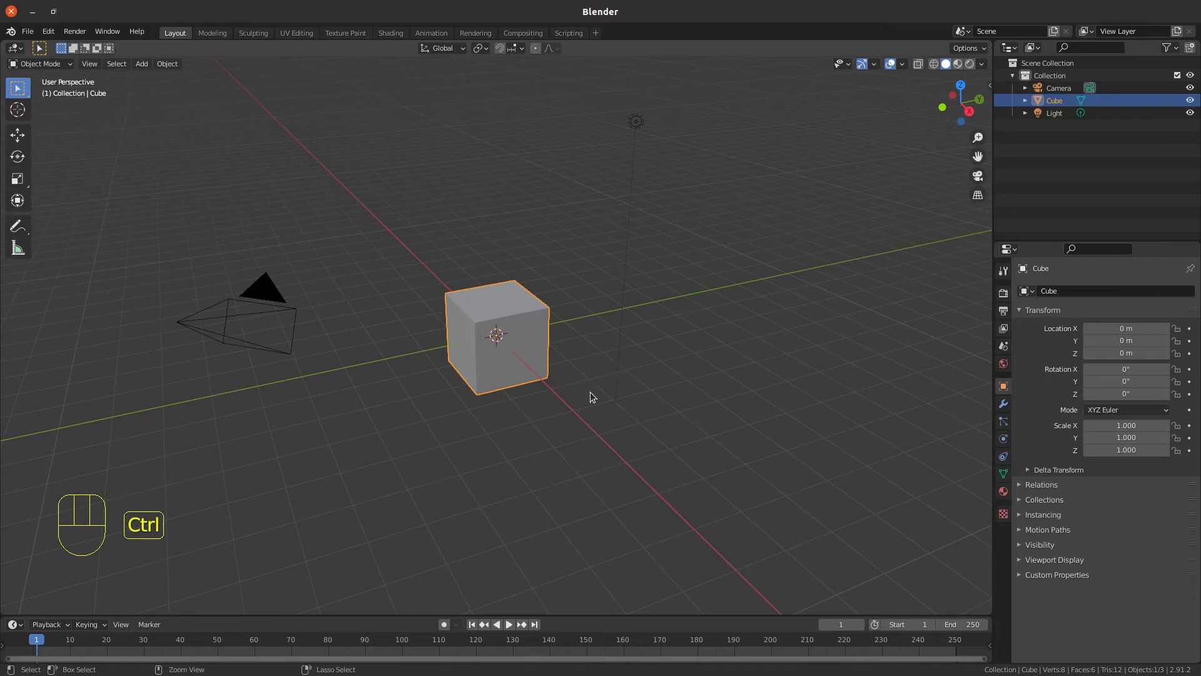
{"action": "key", "text": "ctrl+c"}
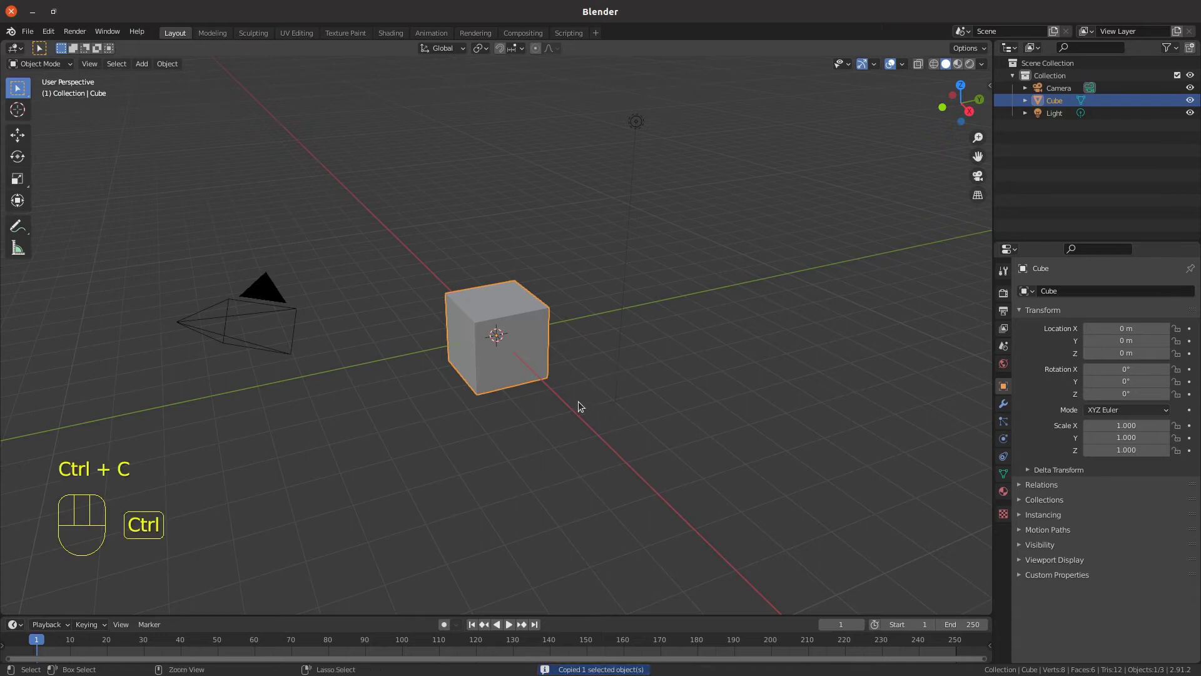
{"action": "key", "text": "ctrl+v"}
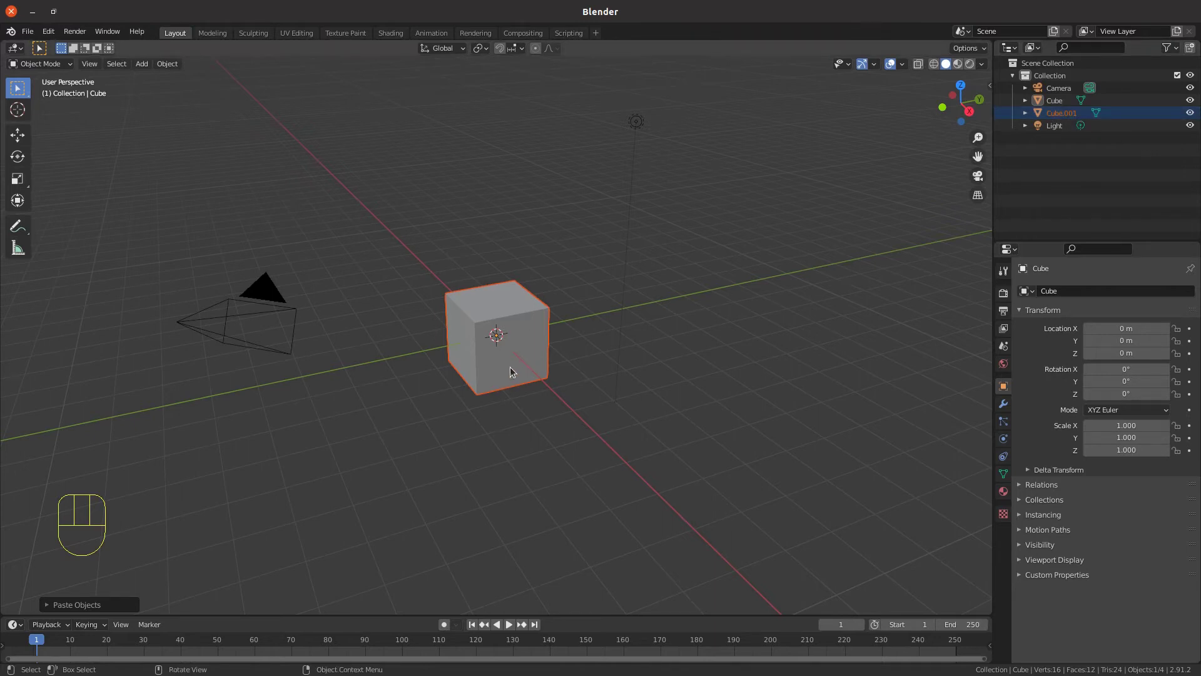
{"action": "key", "text": "m"}
{"action": "key", "text": "g"}
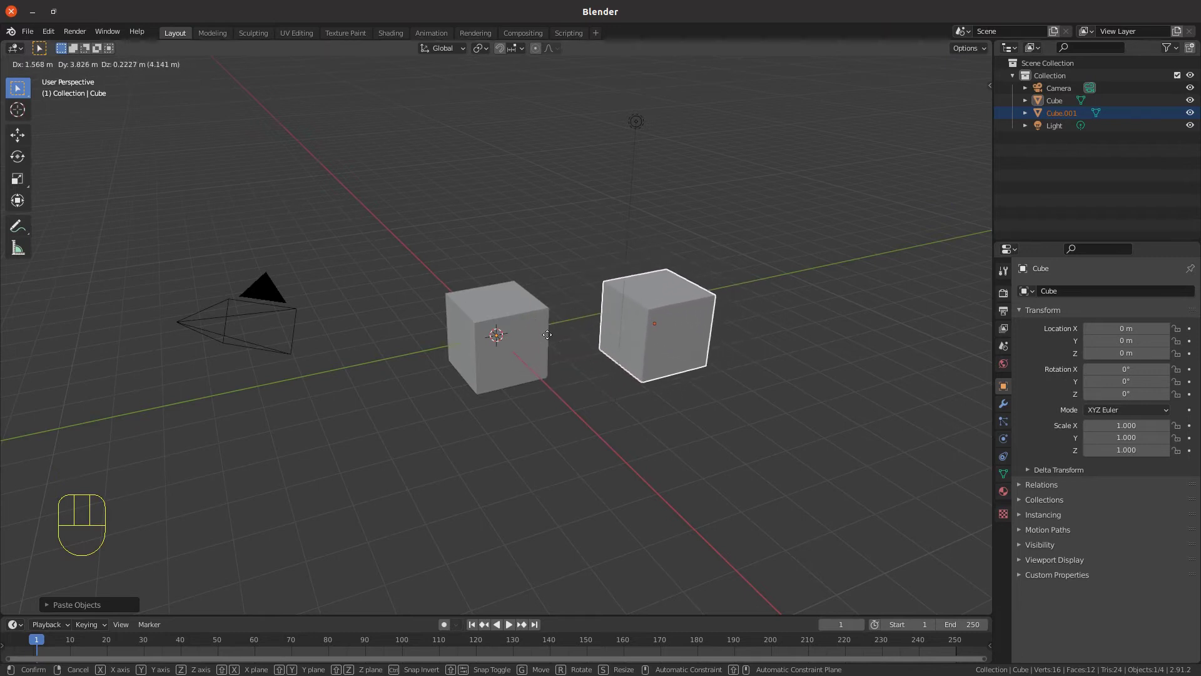
{"action": "right_click", "coordinate": [547, 335]}
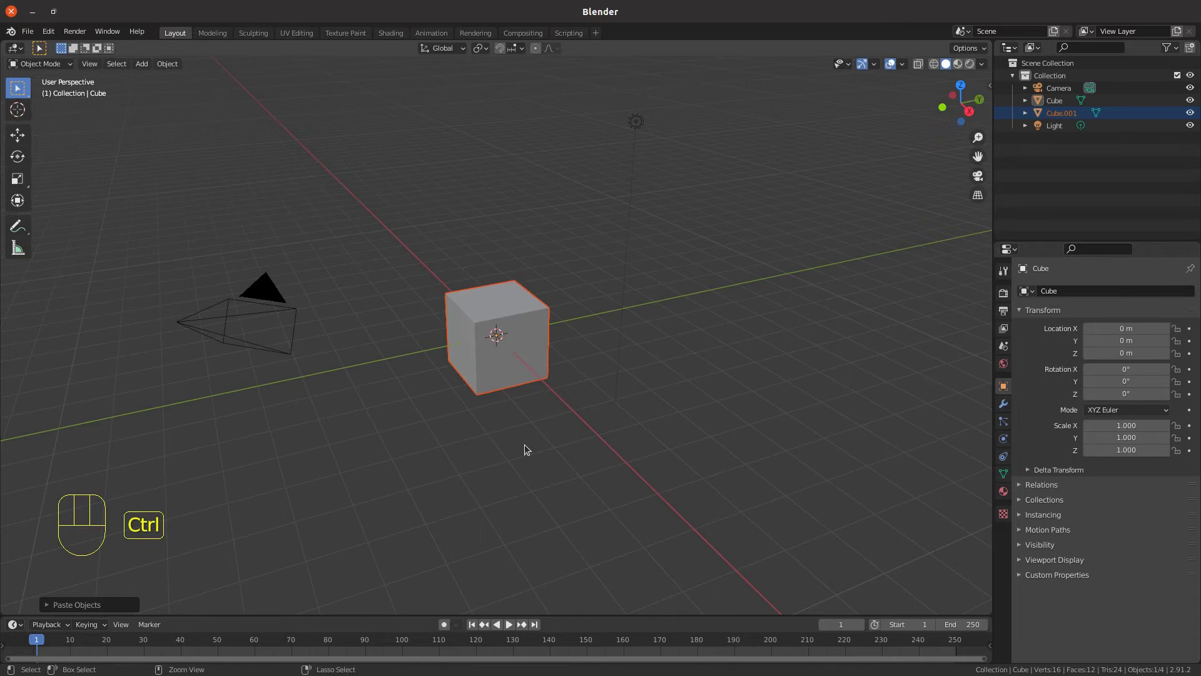
{"action": "key", "text": "ctrl+z"}
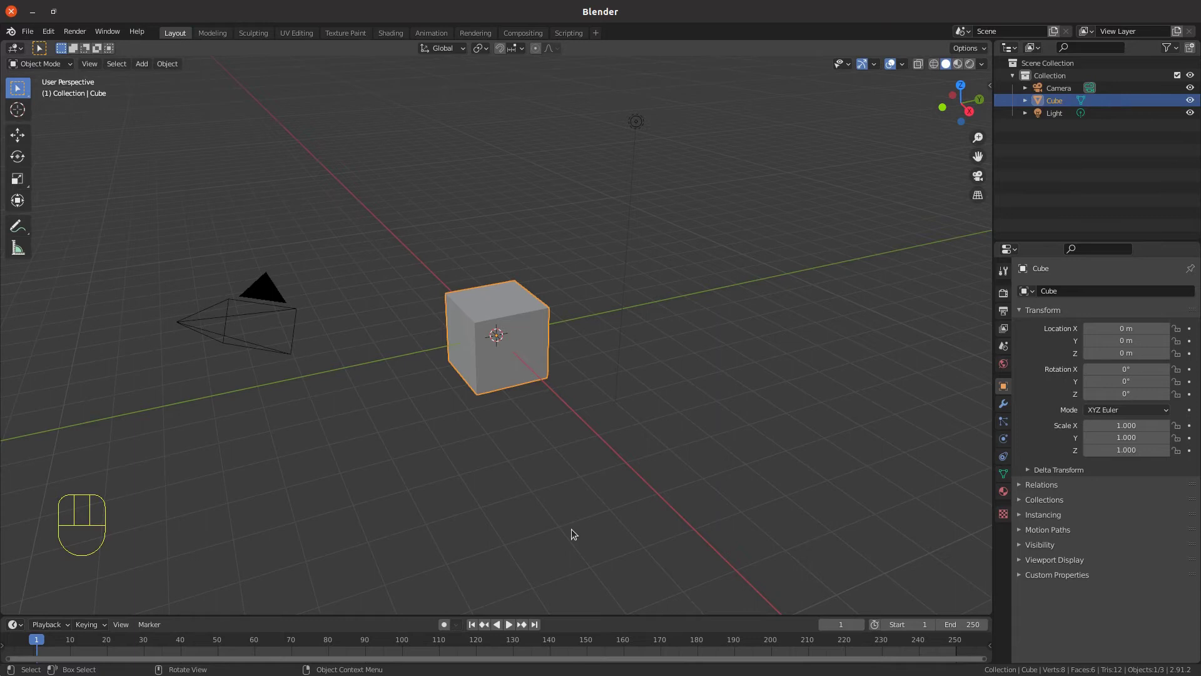
- Duplicate the cube and move the duplicate 3 m along the global Y axis
{"action": "key", "text": "shift+d"}
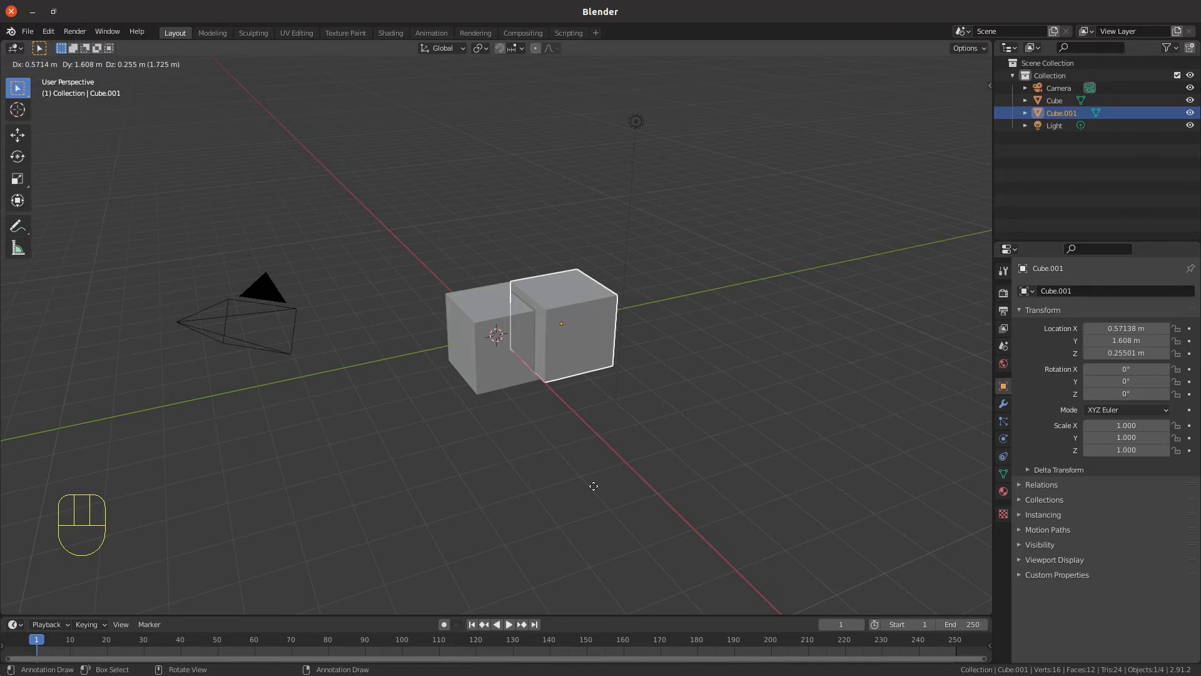
{"action": "key", "text": "z"}
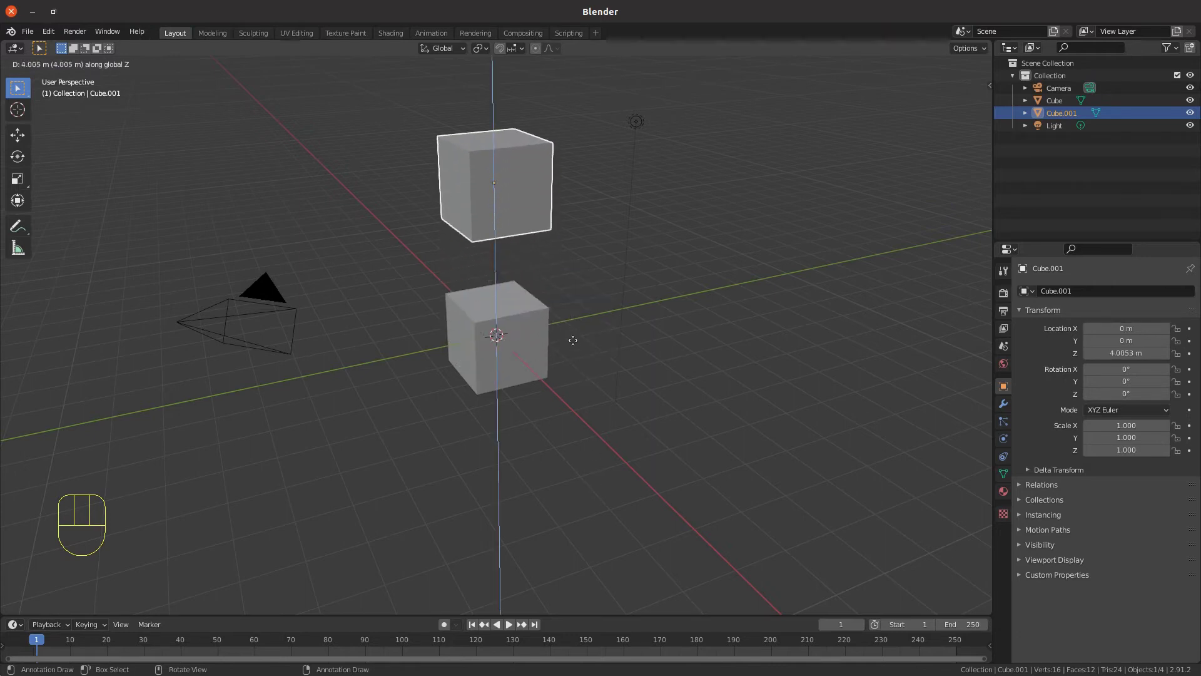
{"action": "right_click", "coordinate": [569, 508]}
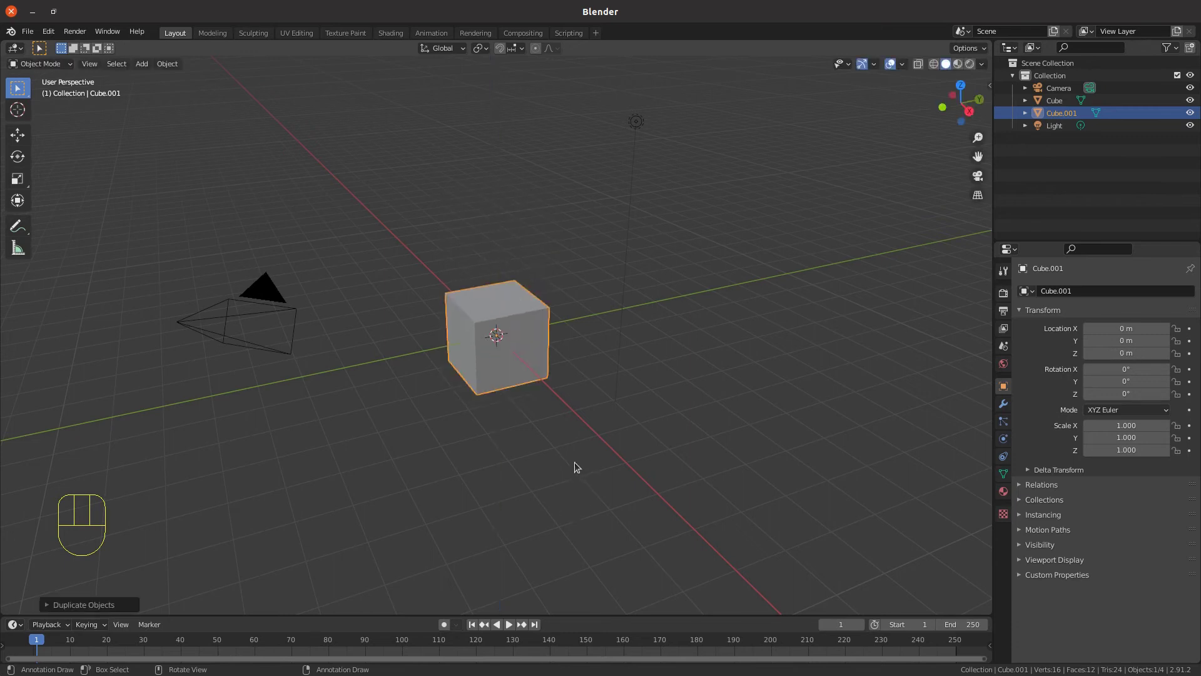
{"action": "key", "text": "g"}
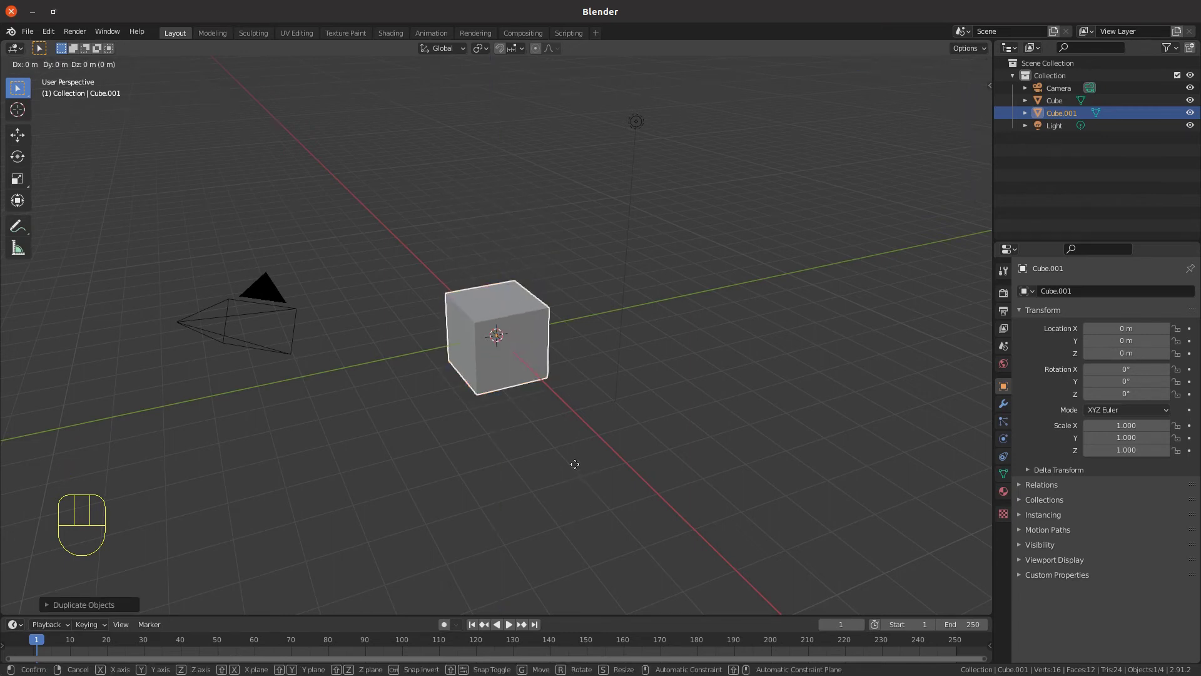
{"action": "key", "text": "y"}
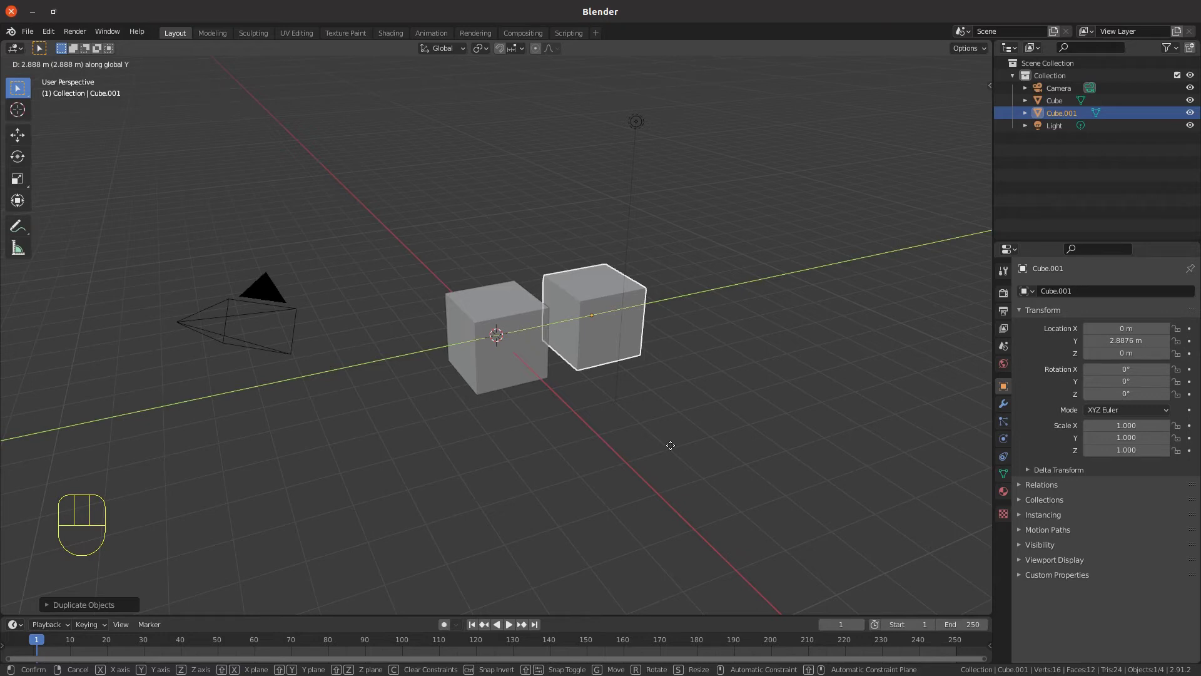
{"action": "type", "text": "3"}
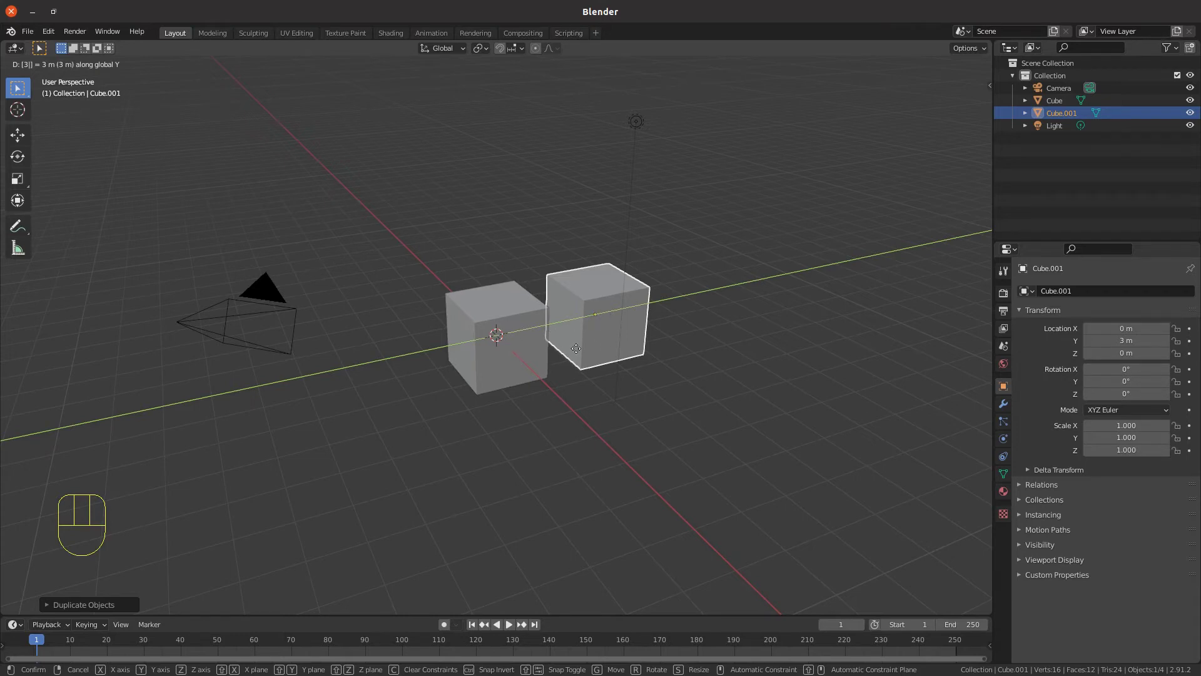
- Select the original cube at the origin and duplicate it with an offset of -3 m along the global Y axis
{"action": "left_click", "coordinate": [527, 358]}
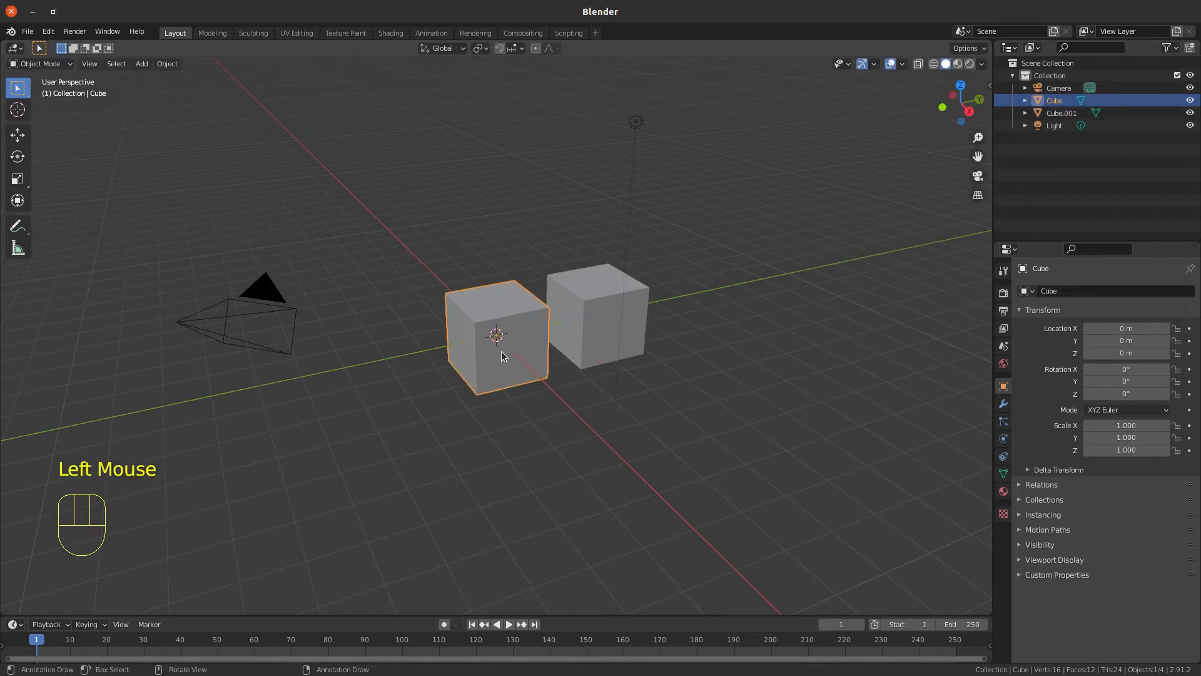
{"action": "key", "text": "shift+d"}
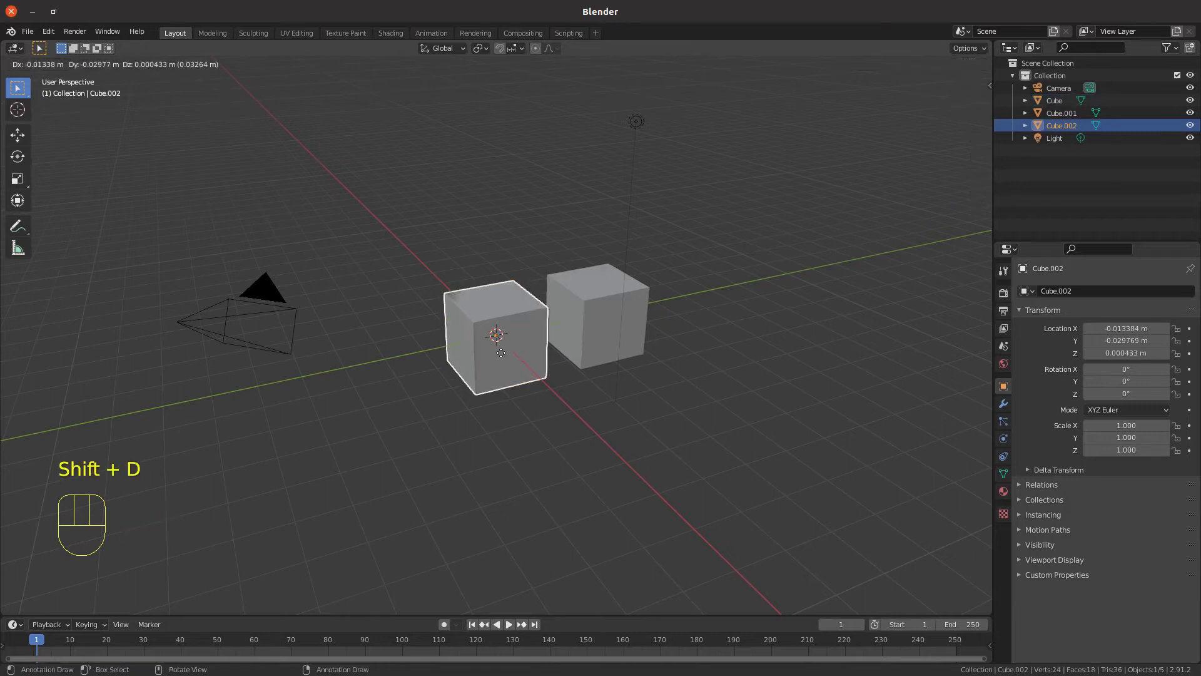
{"action": "key", "text": "y"}
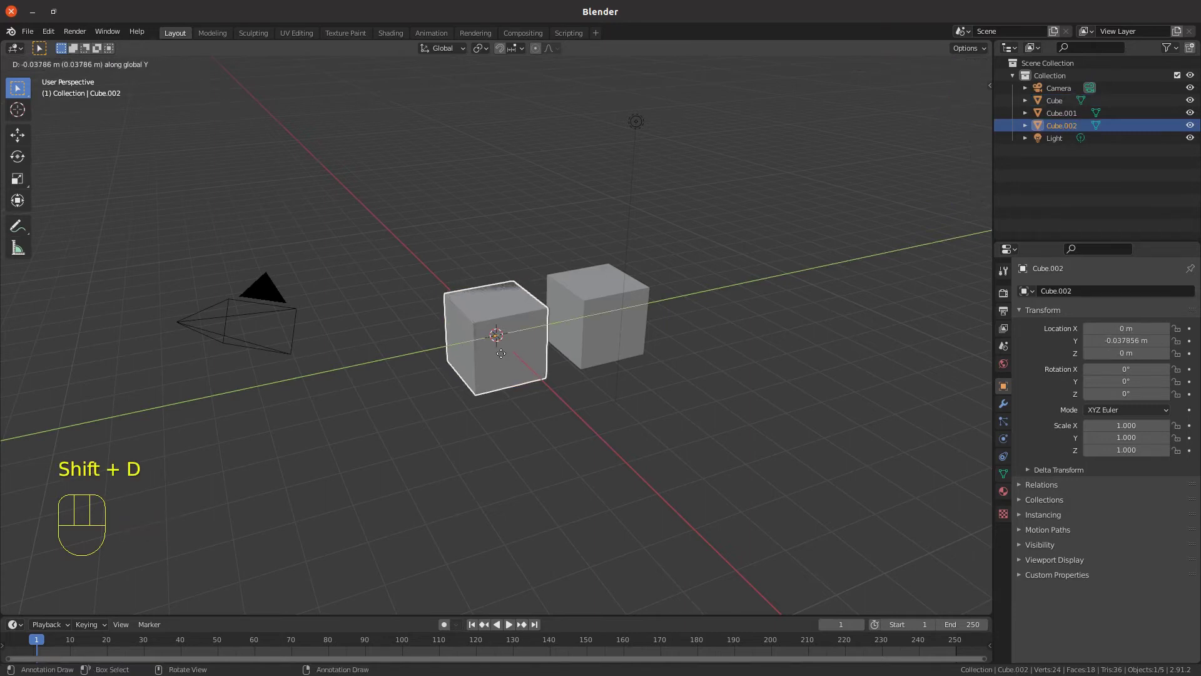
{"action": "type", "text": "-3"}
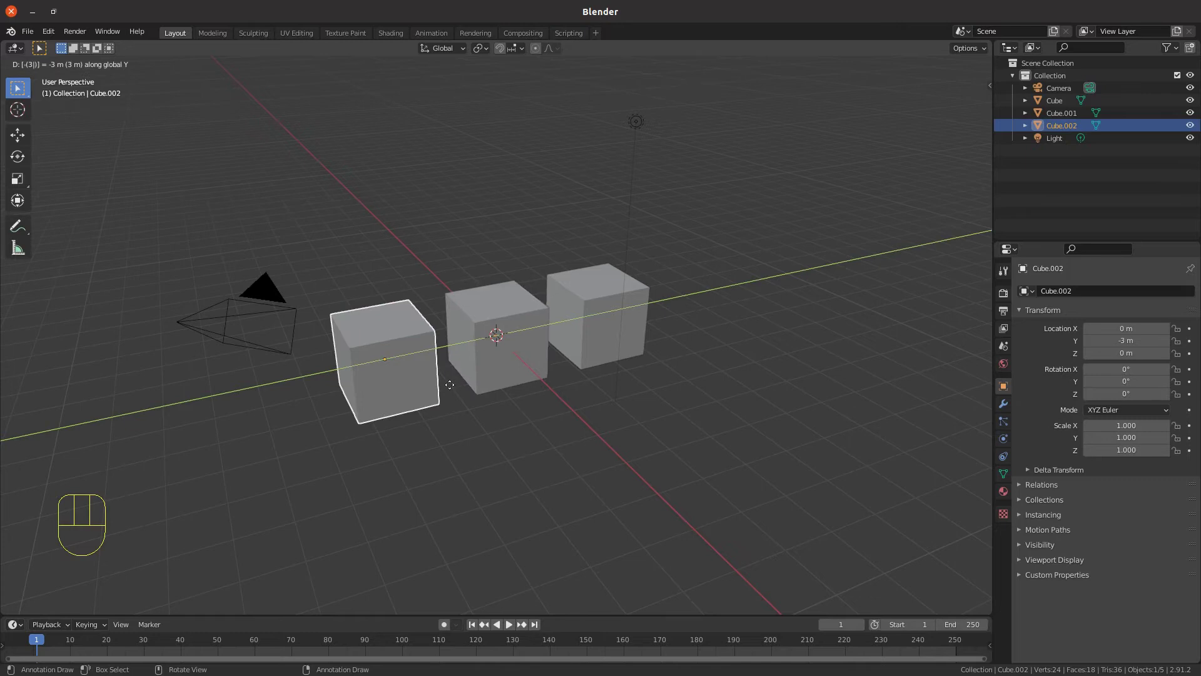
{"action": "key", "text": "Return"}
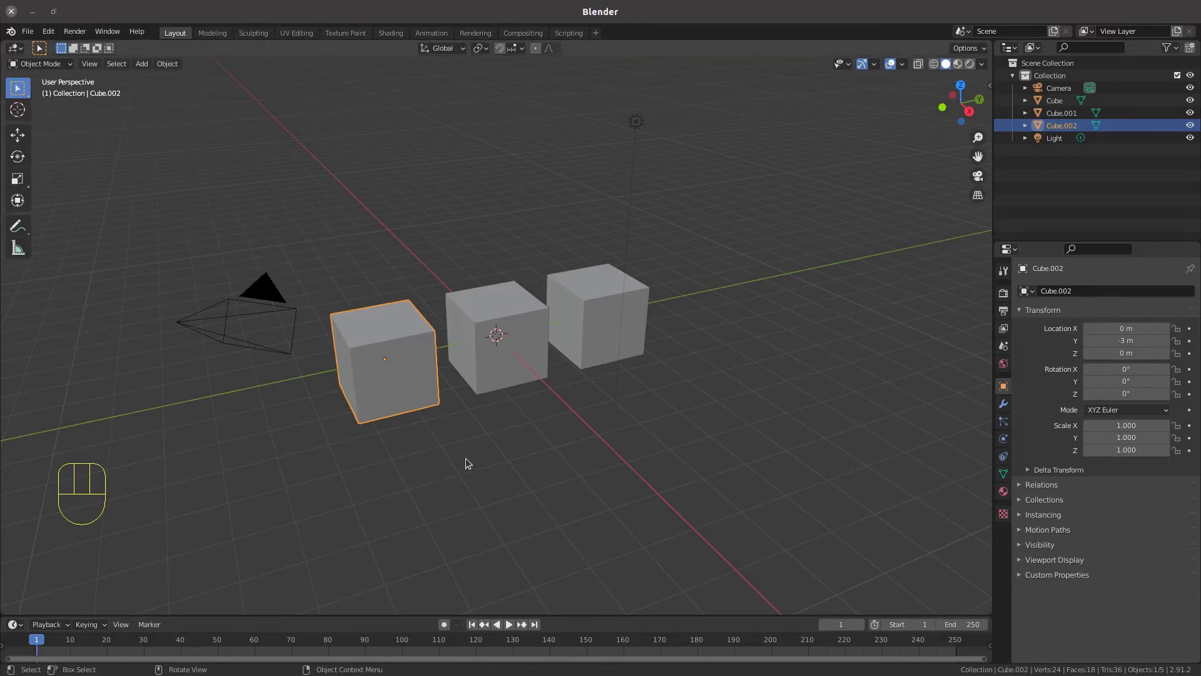
- Practise selecting individual cubes along the row, ending with the cube at Y -3 m
{"action": "left_click", "coordinate": [482, 347]}
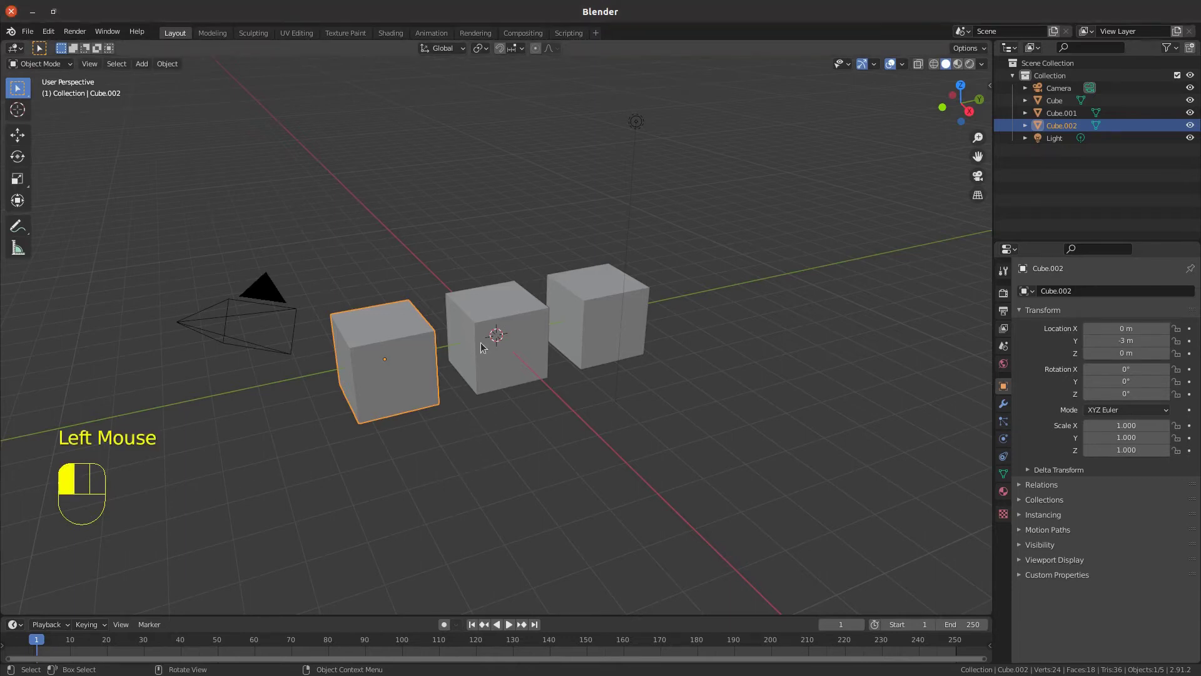
{"action": "left_click", "coordinate": [591, 326]}
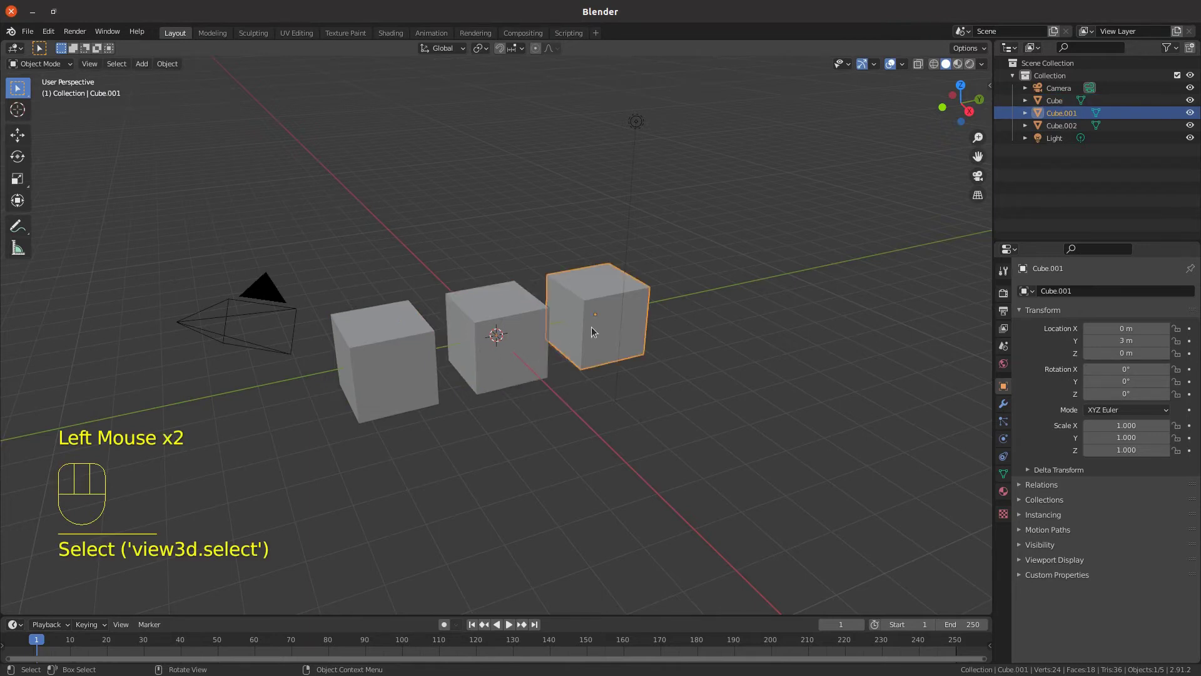
{"action": "left_click", "coordinate": [535, 348]}
{"action": "left_click", "coordinate": [385, 371]}
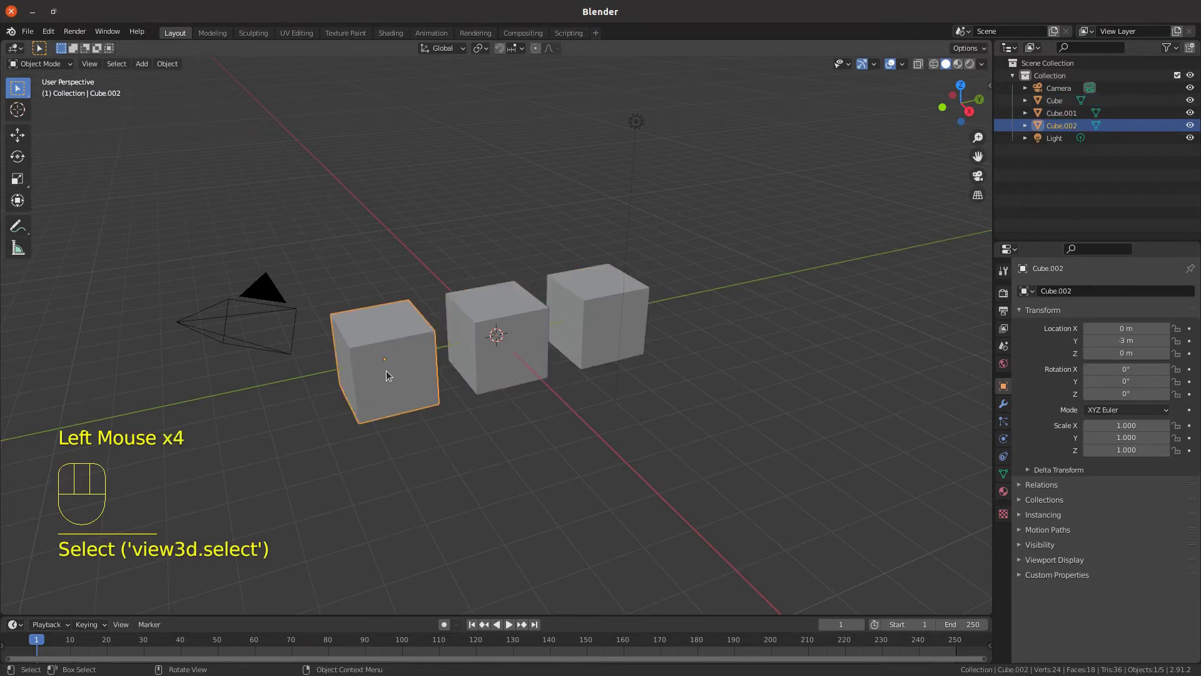
- Select the cube at Y 3 m and extend the selection to all three cubes, making the one at Y -3 m active
{"action": "left_click", "coordinate": [477, 351]}
{"action": "left_click", "coordinate": [585, 324]}
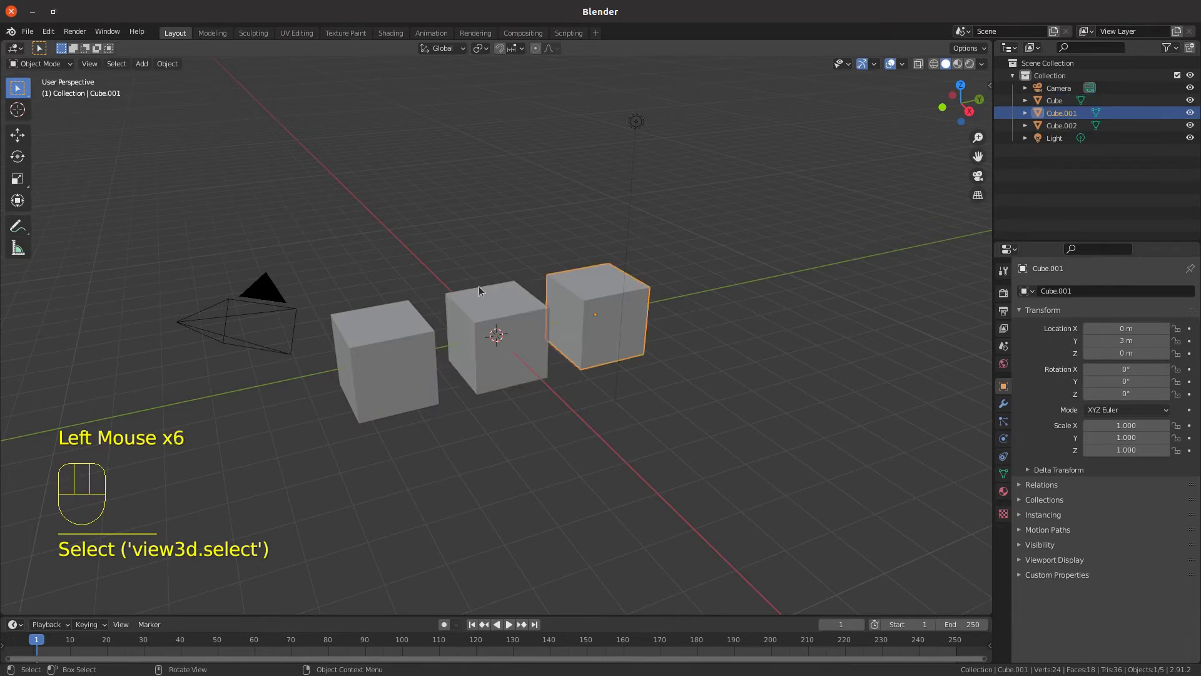
{"action": "left_click", "coordinate": [415, 363], "text": "shift"}
{"action": "left_click", "coordinate": [504, 325], "text": "shift"}
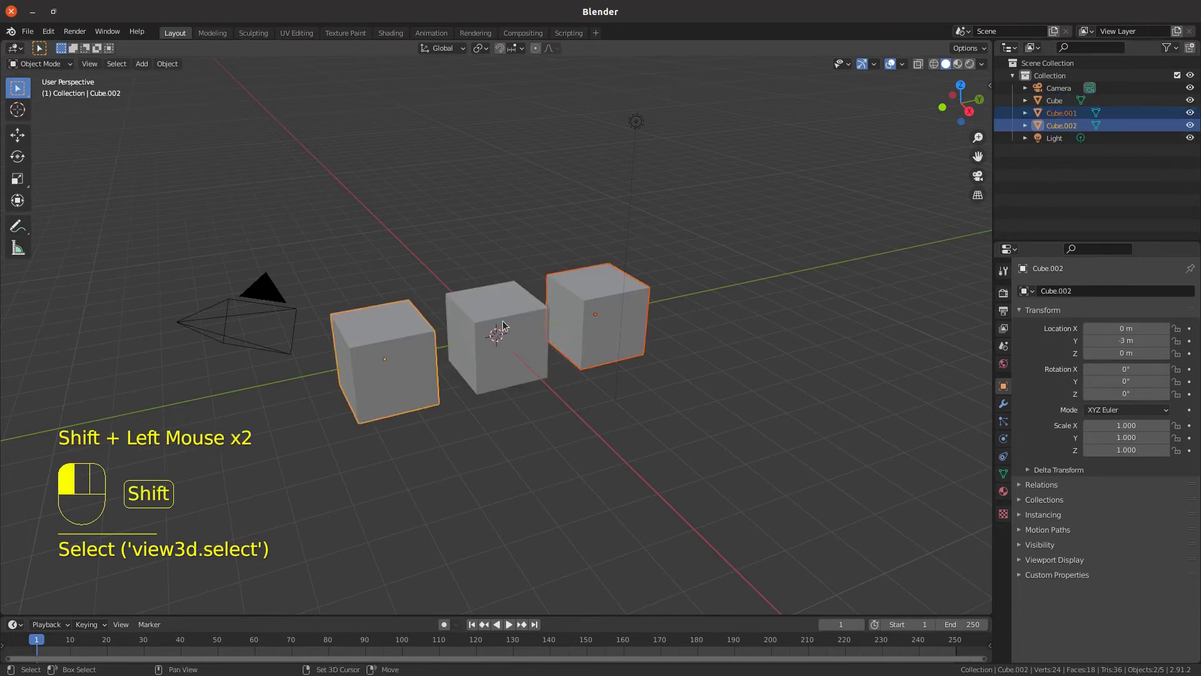
{"action": "left_click", "coordinate": [591, 303], "text": "shift"}
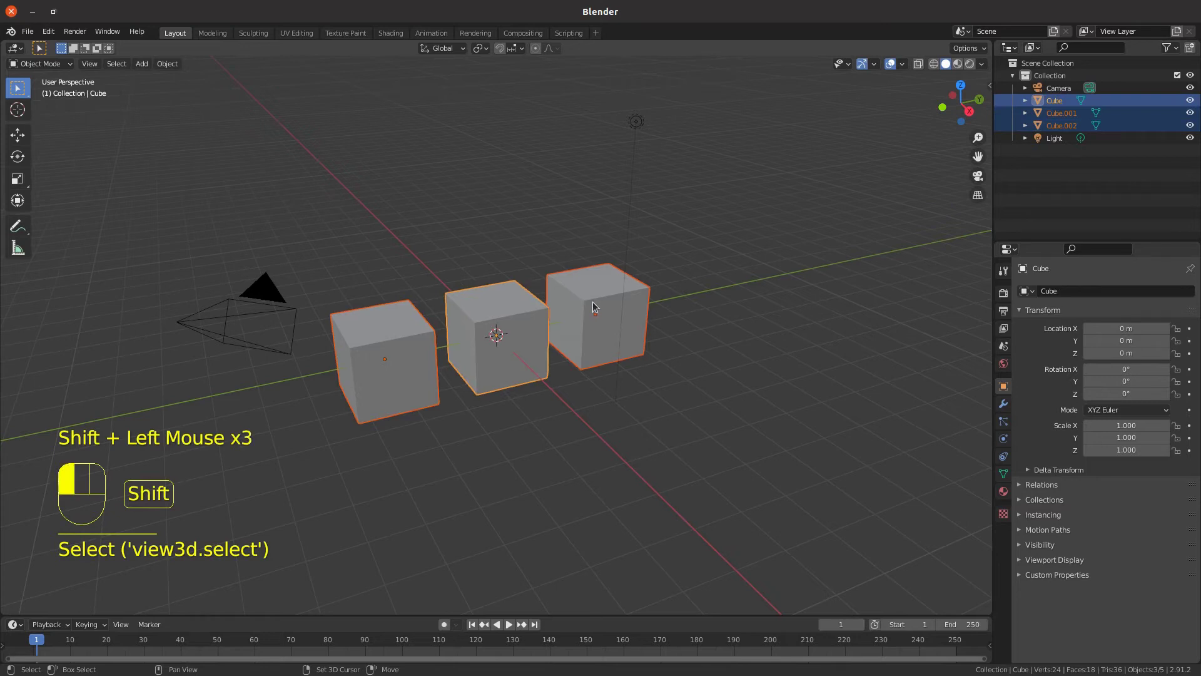
{"action": "left_click", "coordinate": [520, 321], "text": "shift"}
{"action": "left_click", "coordinate": [413, 339], "text": "shift"}
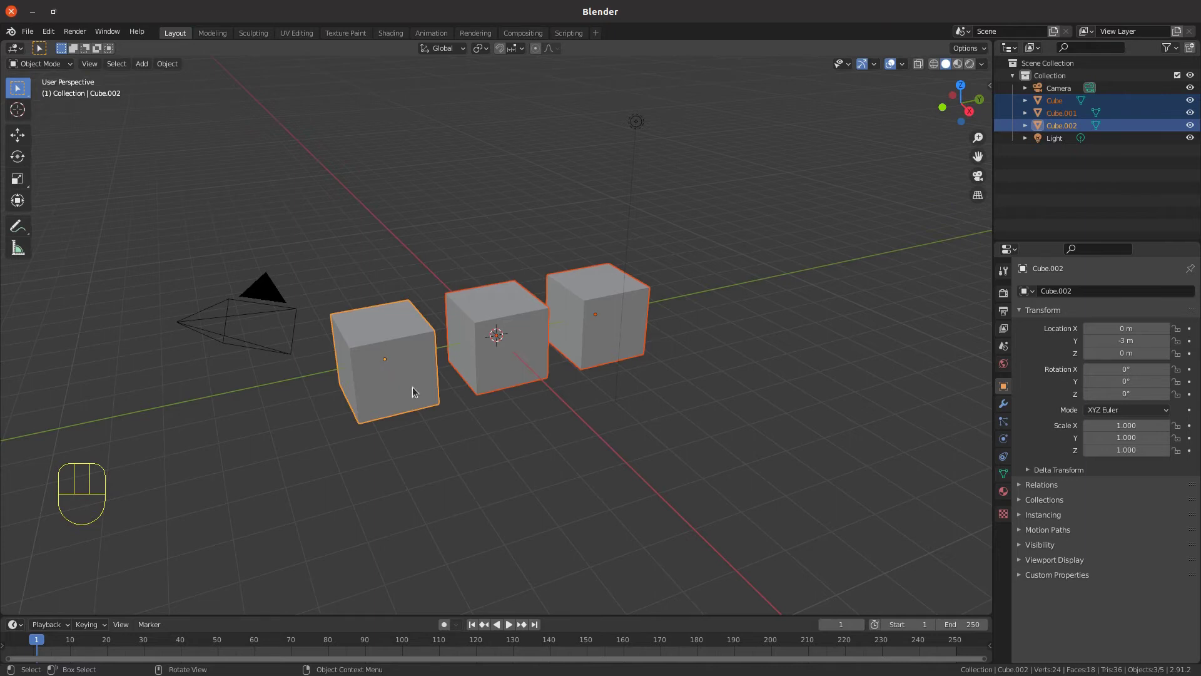
{"action": "key", "text": "shift"}
- Select every object in the scene, including the camera and light, and deselect everything again
{"action": "key", "text": "a"}
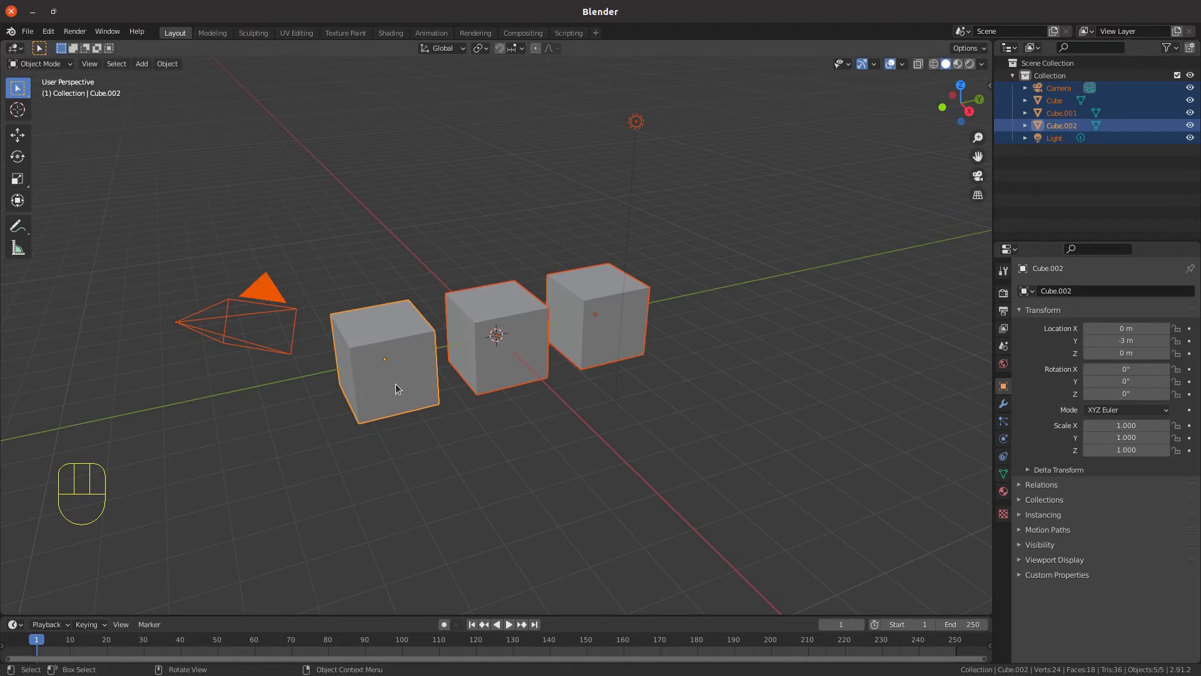
{"action": "key", "text": "alt"}
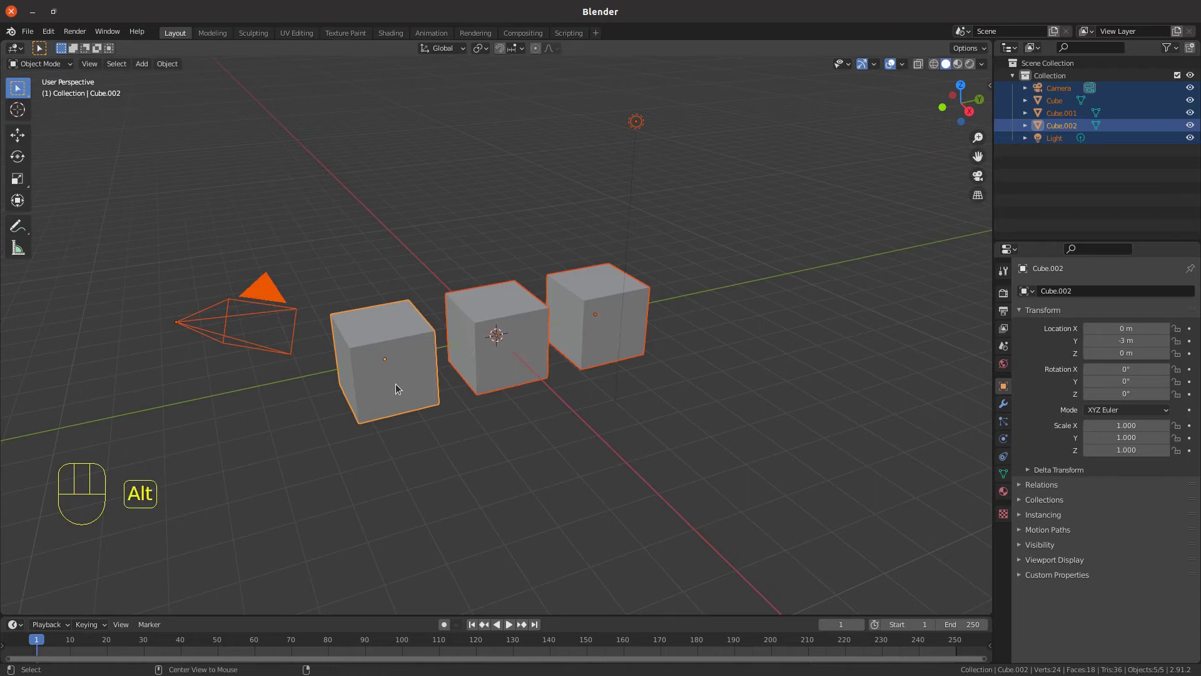
{"action": "key", "text": "alt+a"}
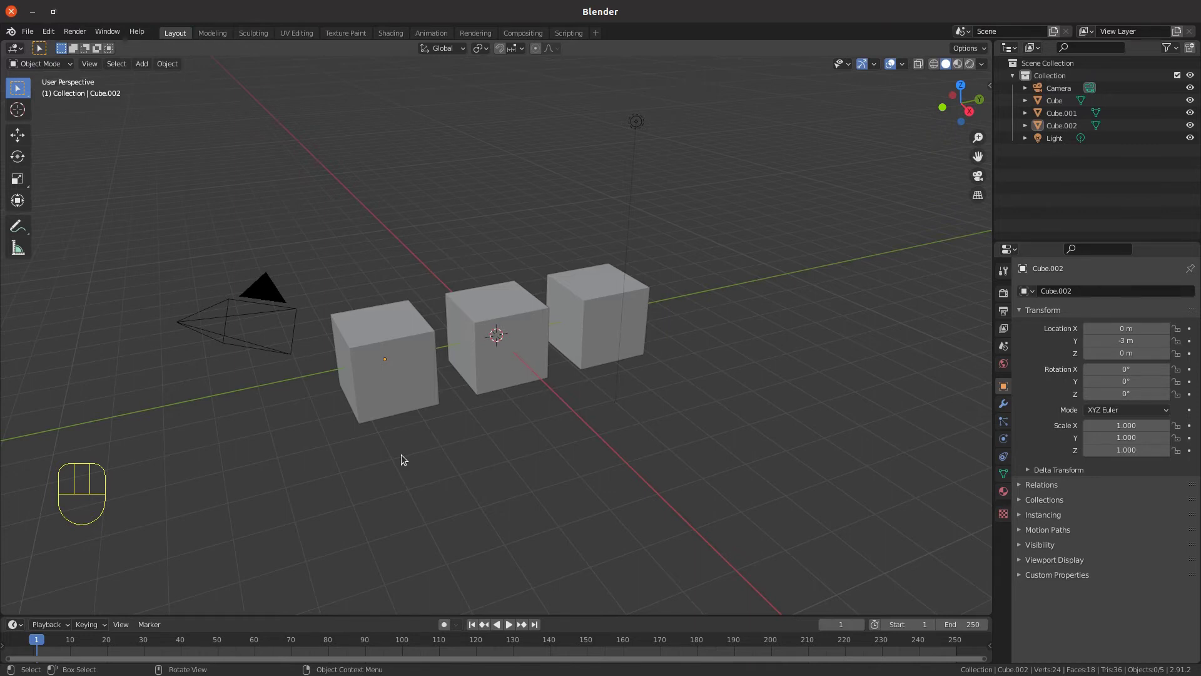
- Box-select all three cubes without the camera and light, and clear the selection
{"action": "key", "text": "b"}
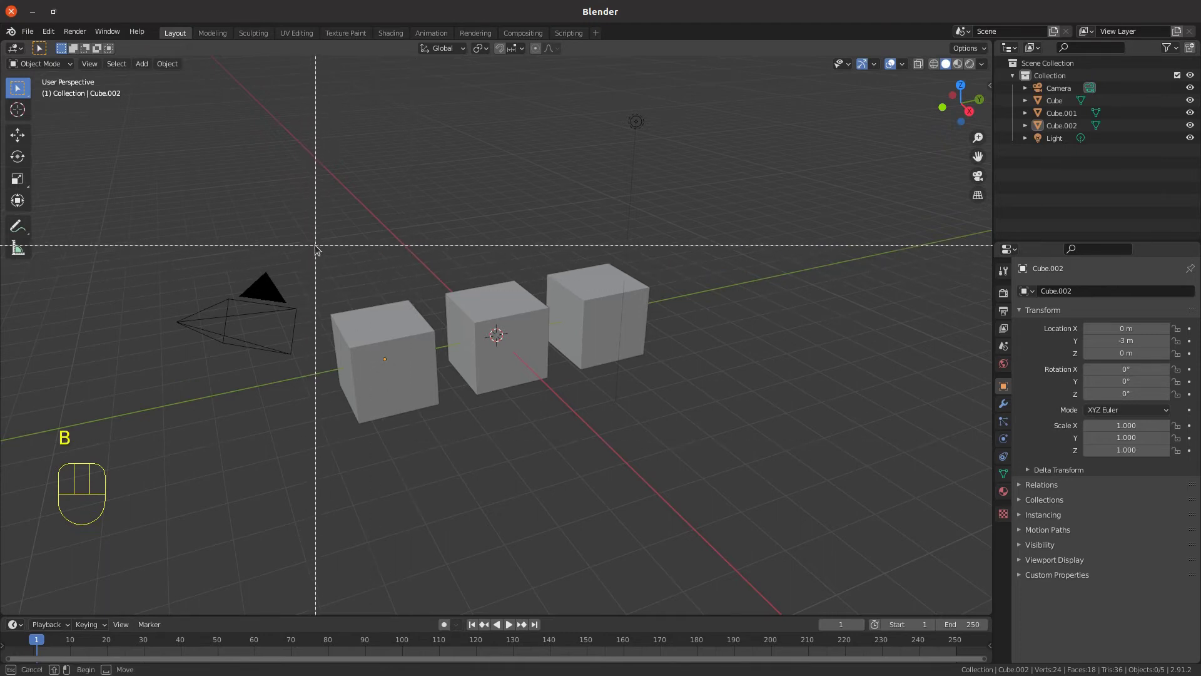
{"action": "left_click_drag", "start_coordinate": [315, 248], "coordinate": [610, 432]}
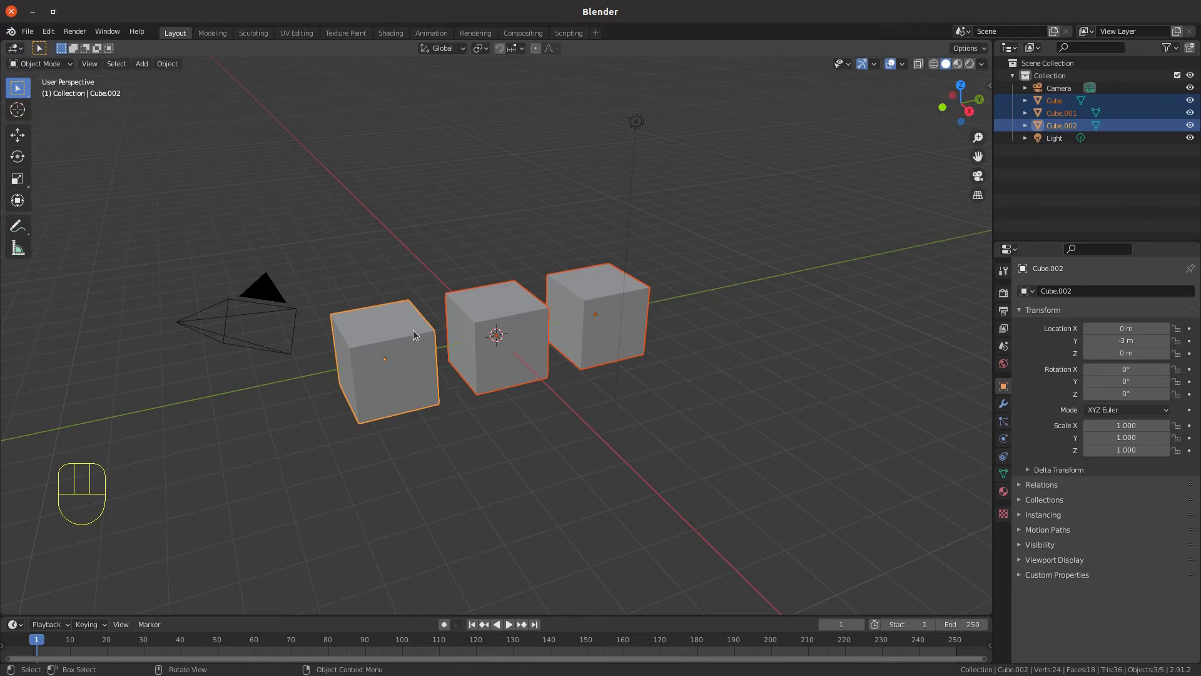
{"action": "key", "text": "alt+a"}
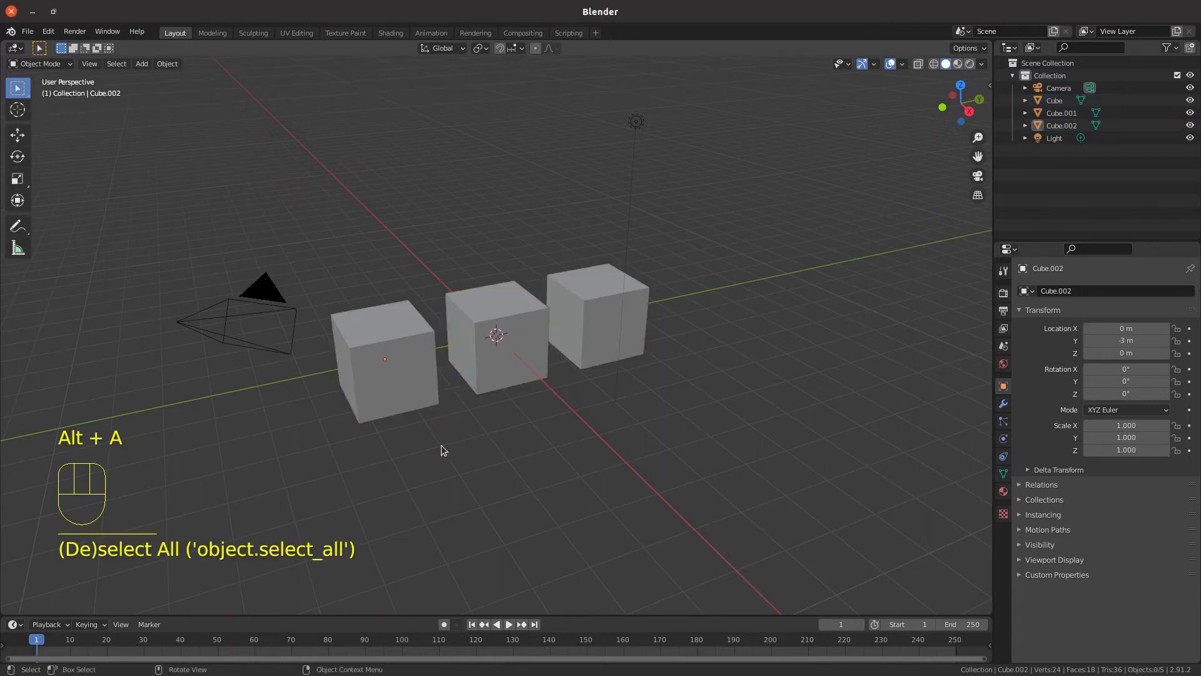
- Box-select only the cubes at Y -3 m and at the origin, and clear the selection
{"action": "key", "text": "b"}
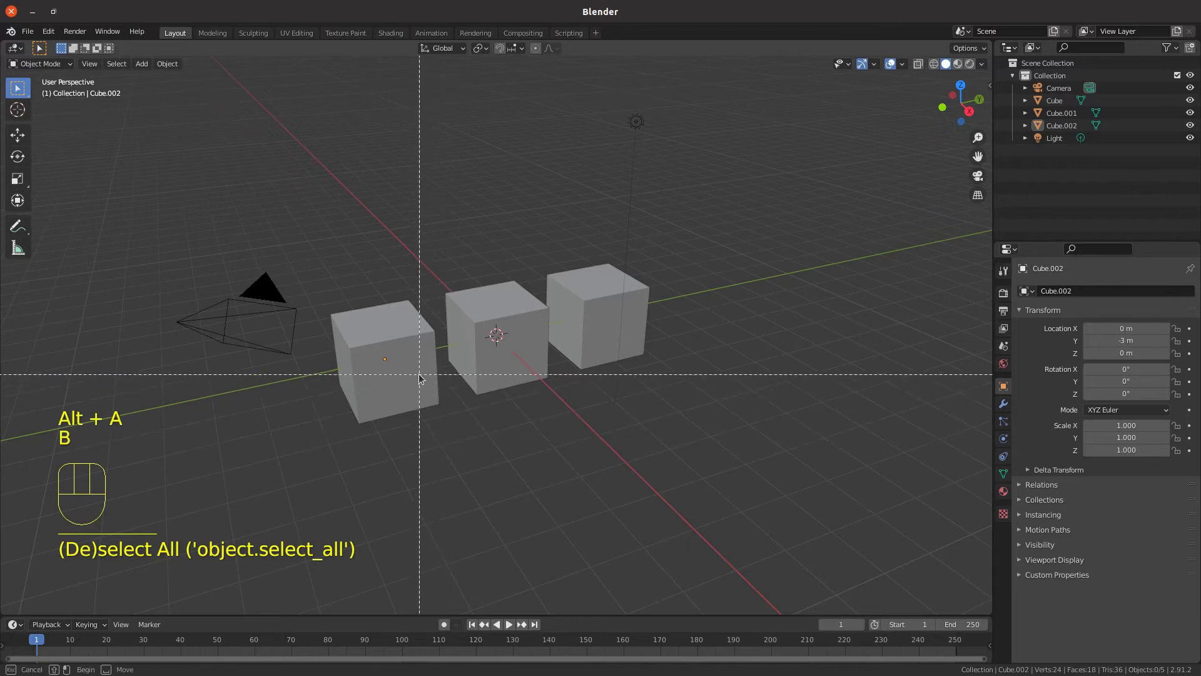
{"action": "left_click_drag", "start_coordinate": [420, 374], "coordinate": [538, 428]}
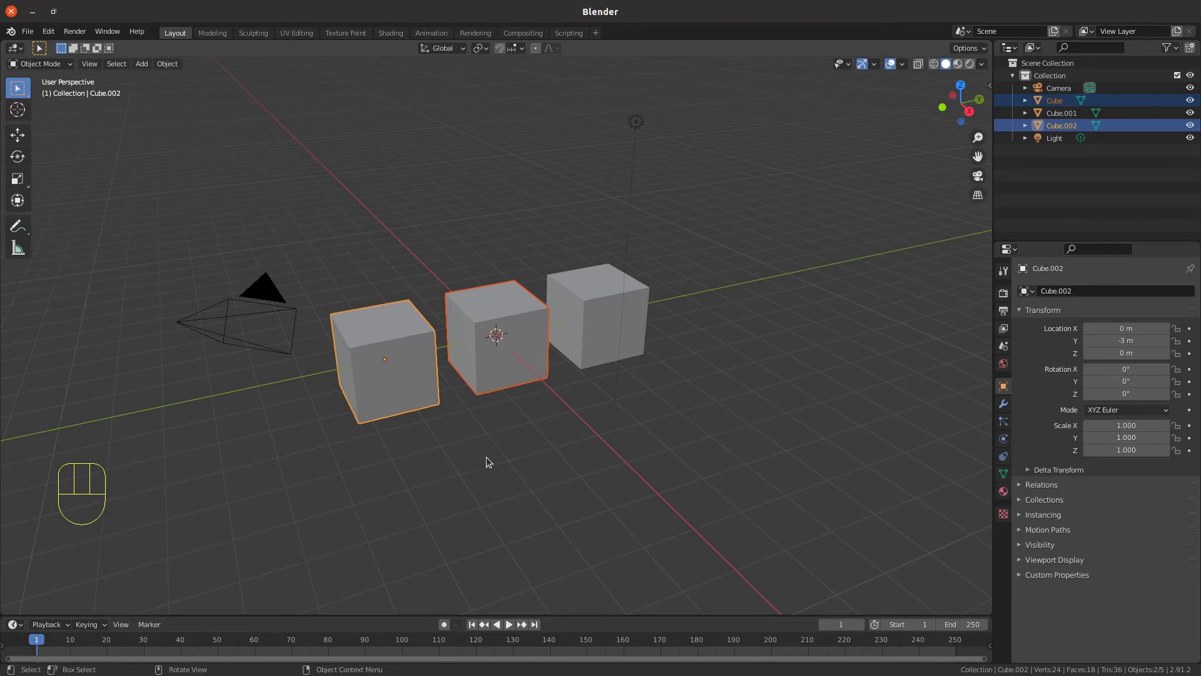
{"action": "key", "text": "alt+a"}
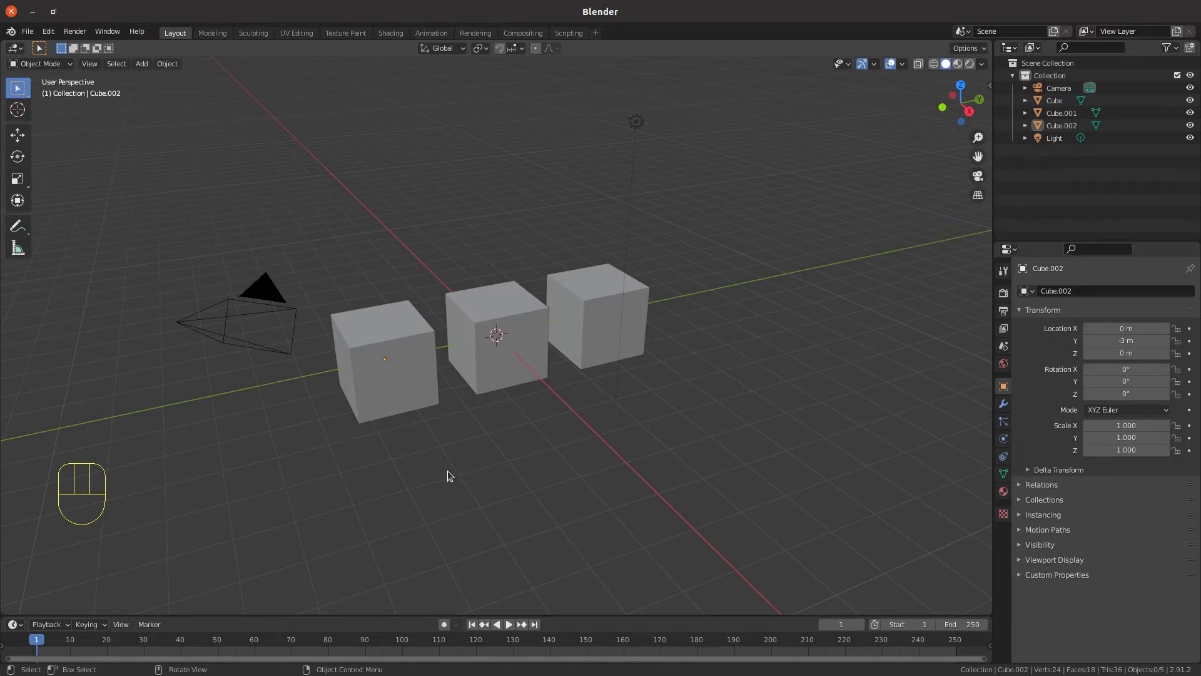
- Use Circle Select to pick the Y -3 m, Y 3 m and origin cubes one after another, and leave the tool
{"action": "key", "text": "c"}
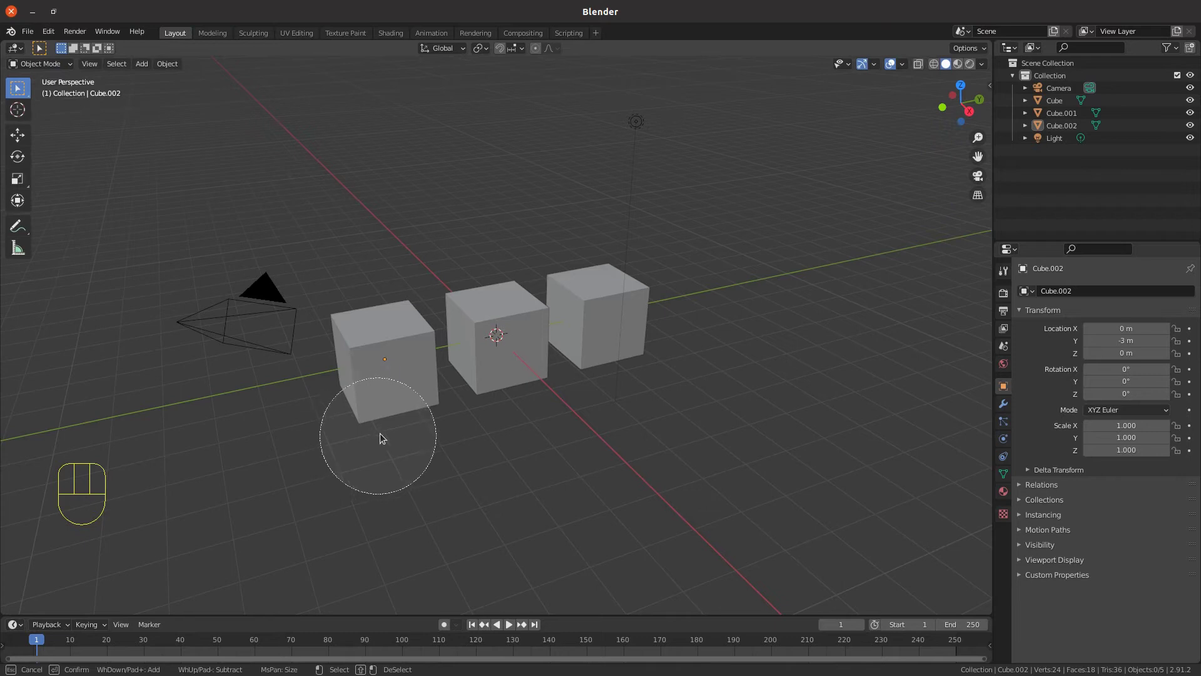
{"action": "left_click", "coordinate": [376, 390]}
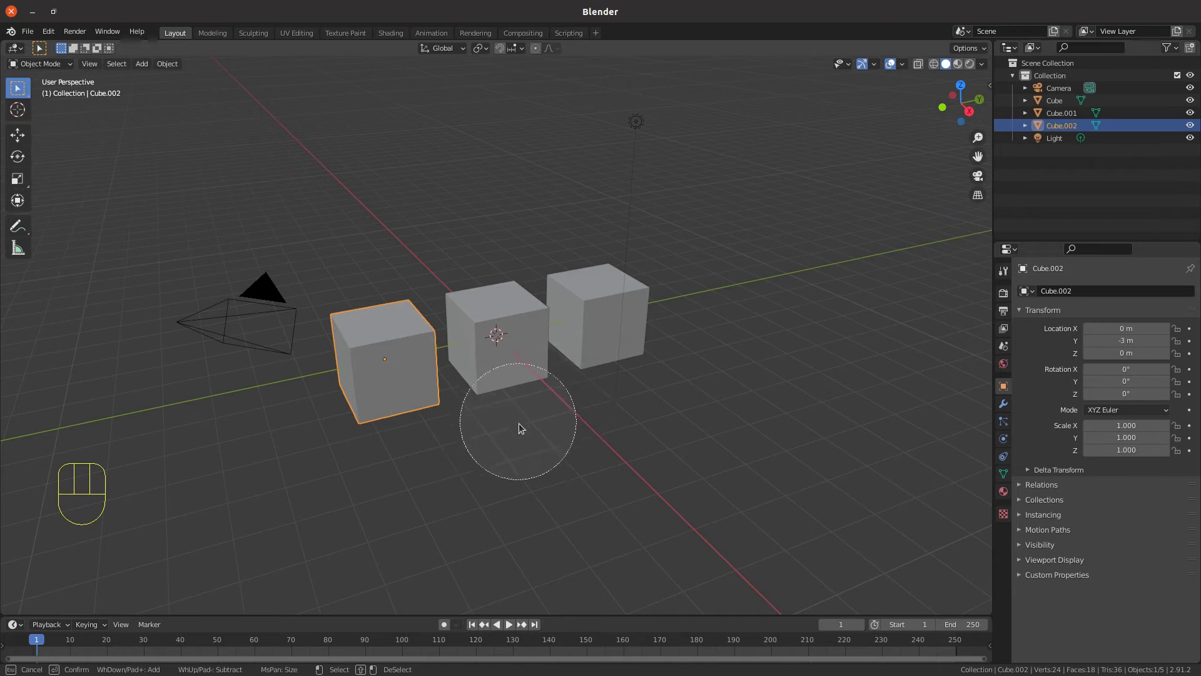
{"action": "left_click", "coordinate": [609, 358]}
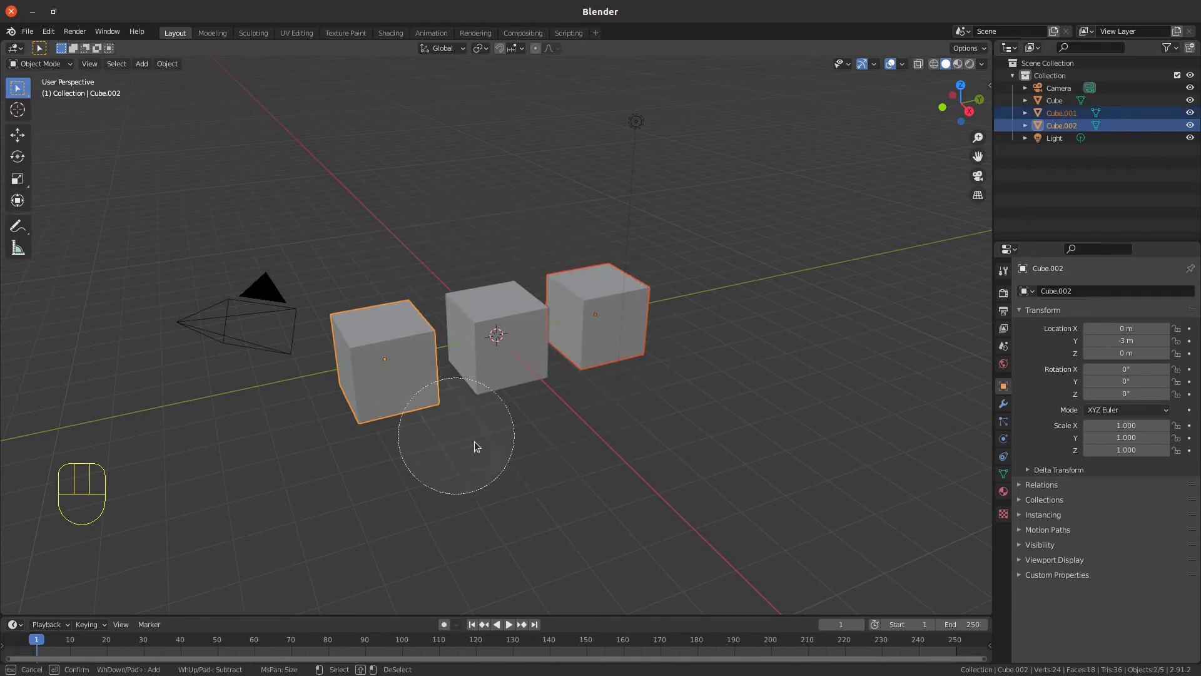
{"action": "left_click", "coordinate": [498, 338]}
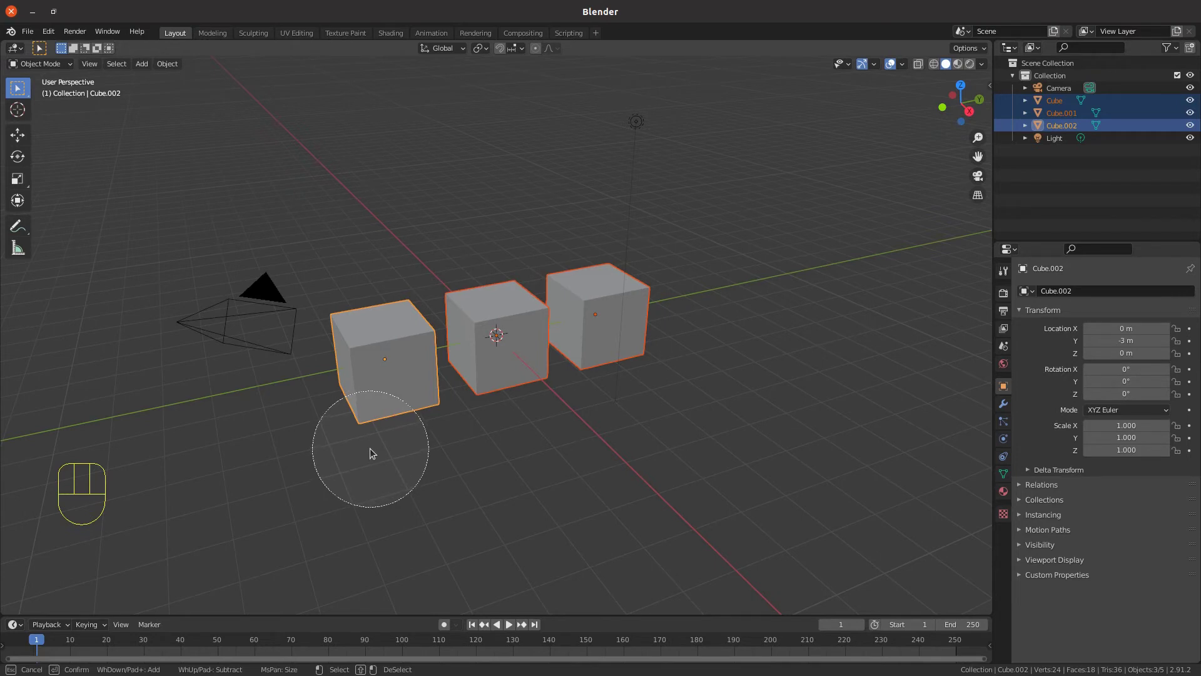
{"action": "key", "text": "Escape"}
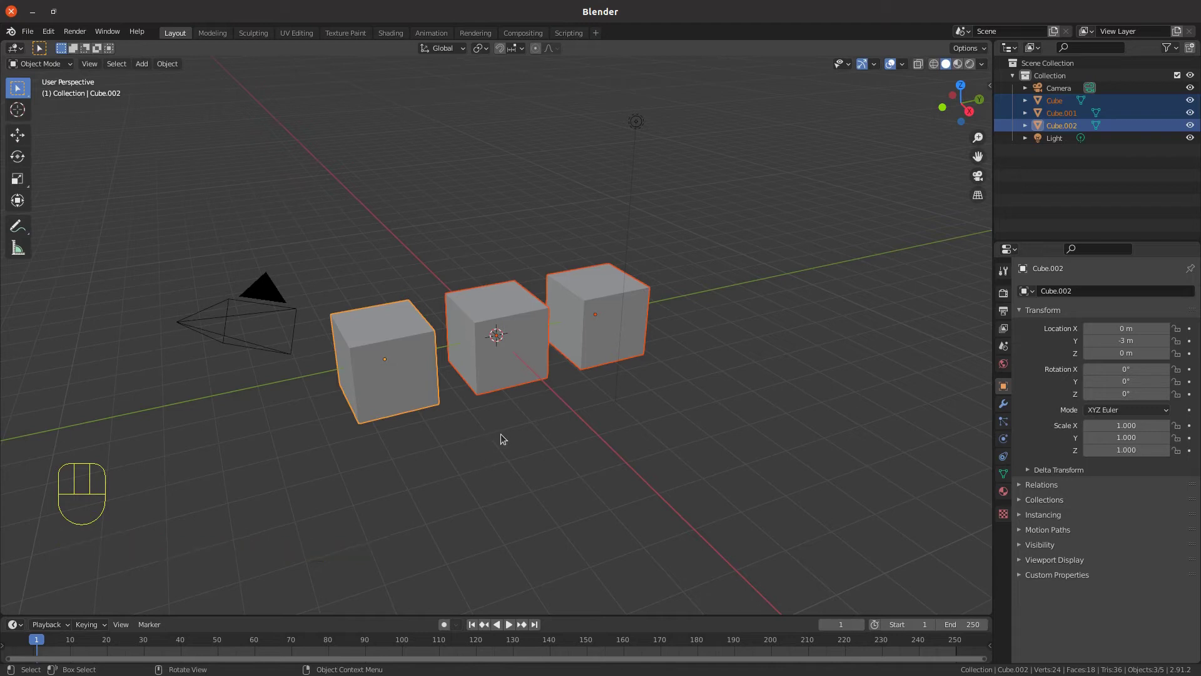
{"action": "key", "text": "c"}
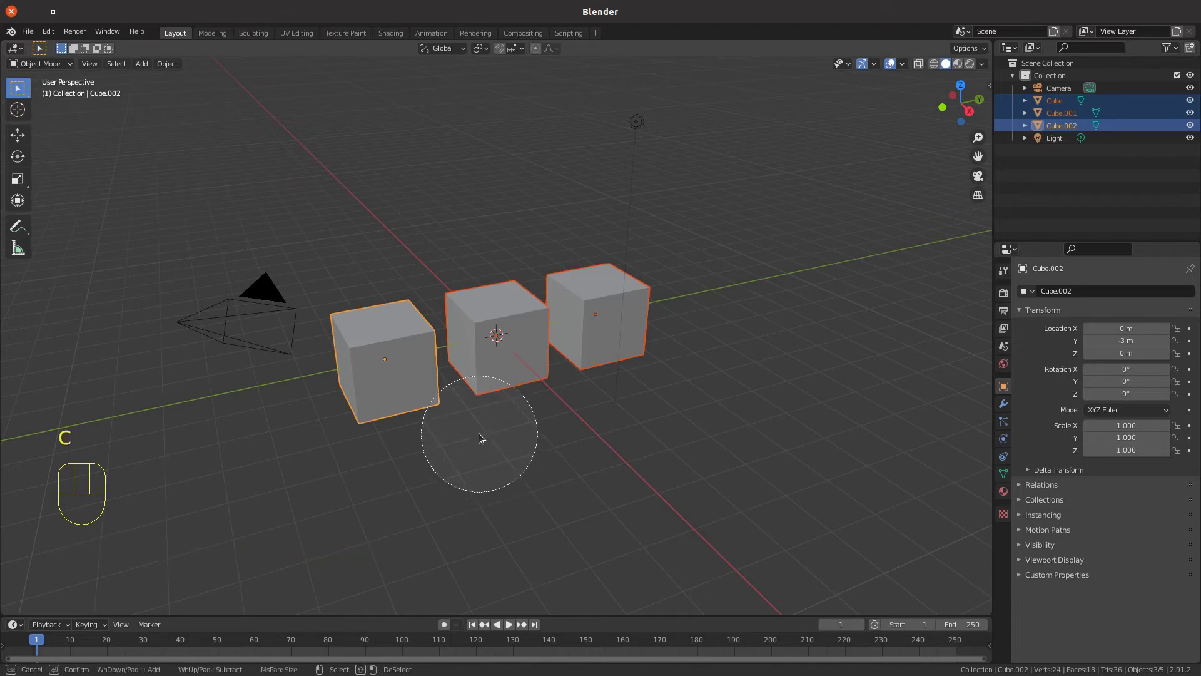
{"action": "key", "text": "Escape"}
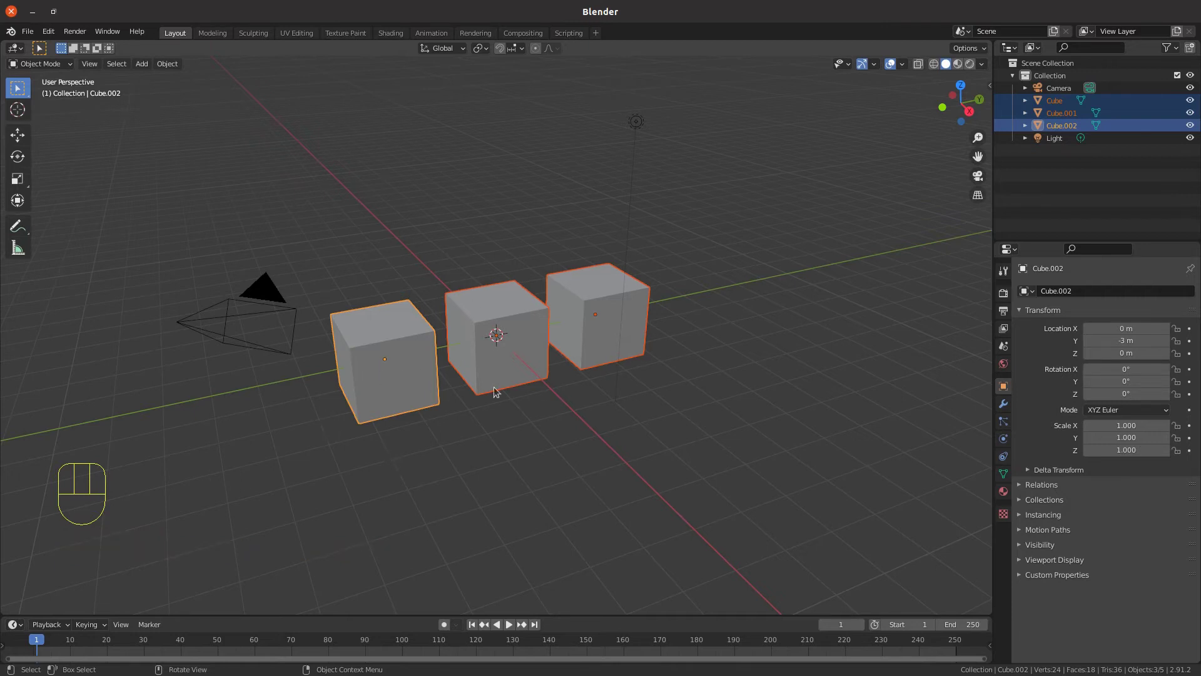
{"action": "left_click", "coordinate": [119, 65]}
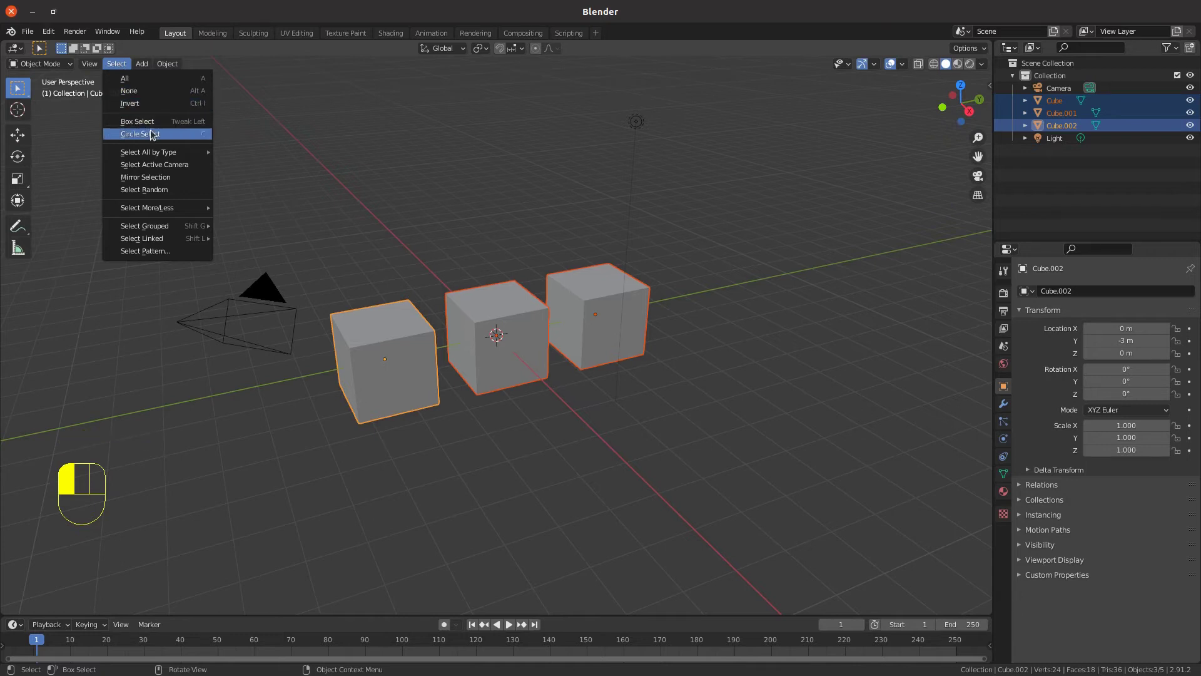
{"action": "mouse_move", "coordinate": [152, 147]}
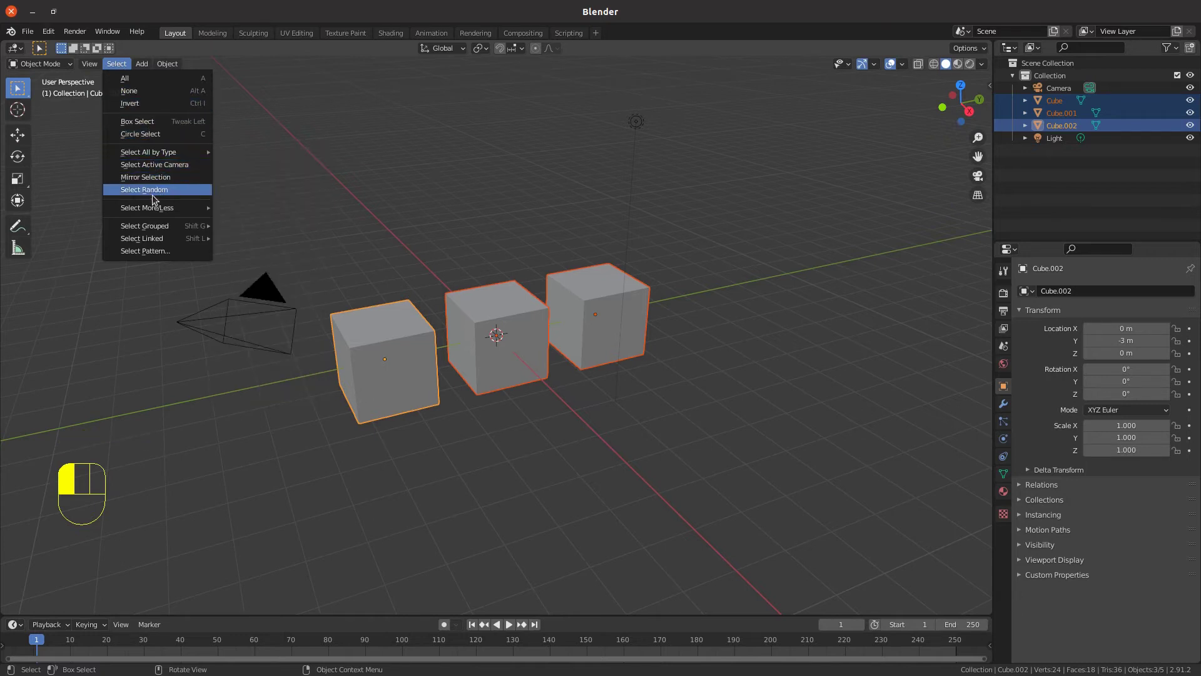
{"action": "mouse_move", "coordinate": [150, 208]}
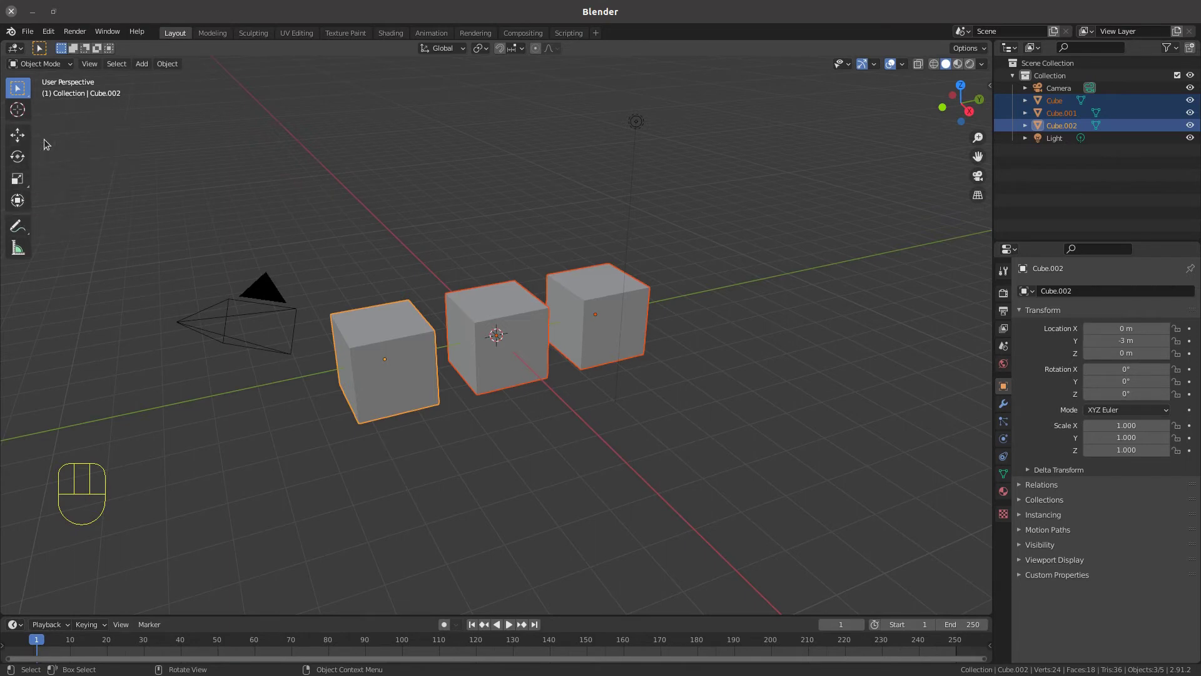
- Delete the duplicate cubes at Y -3 m and Y 3 m, keeping only the cube at the origin
{"action": "left_click", "coordinate": [373, 380]}
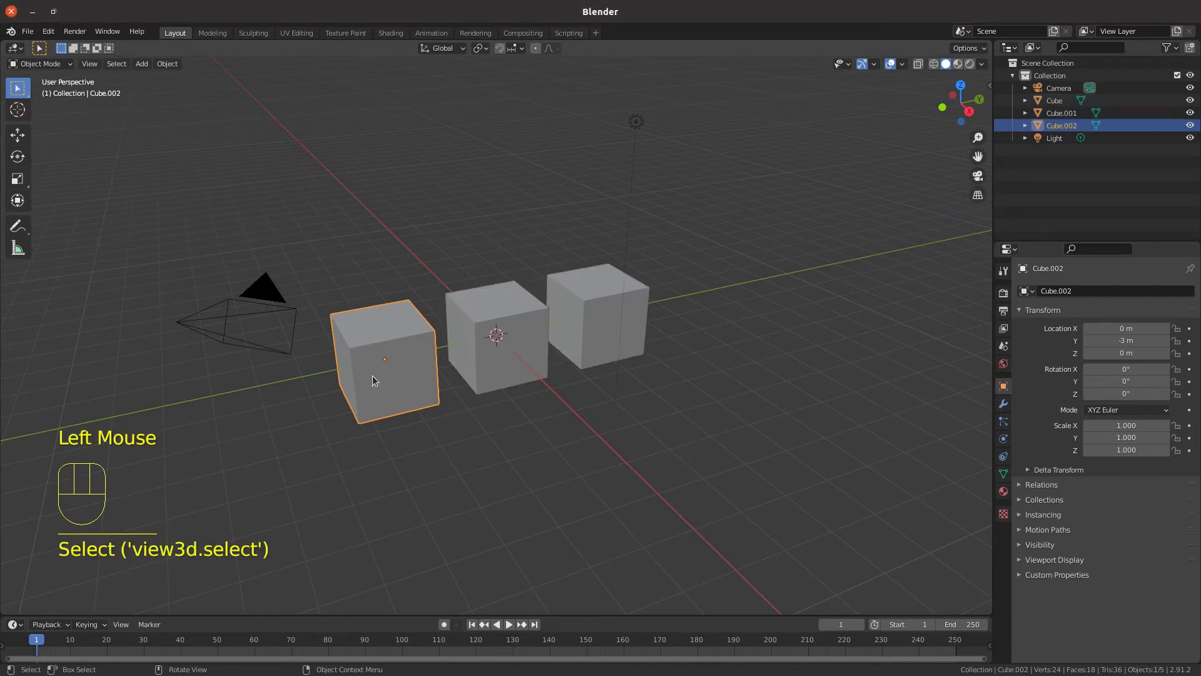
{"action": "key", "text": "Delete"}
{"action": "left_click", "coordinate": [584, 329]}
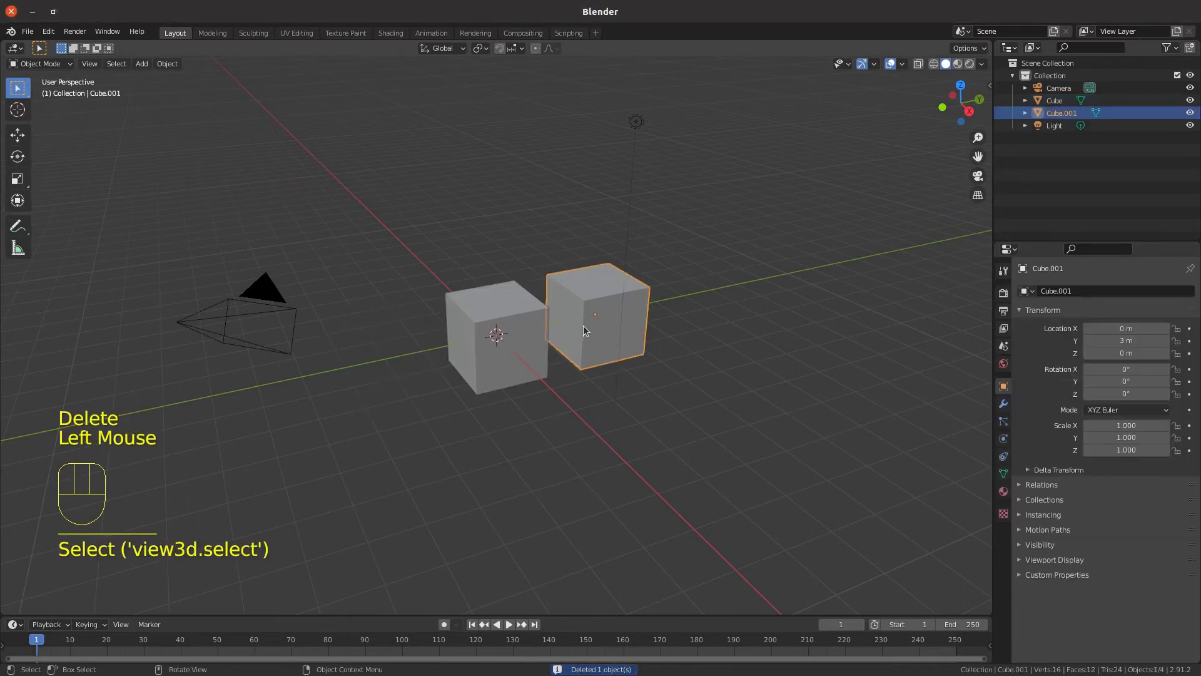
{"action": "key", "text": "Delete"}
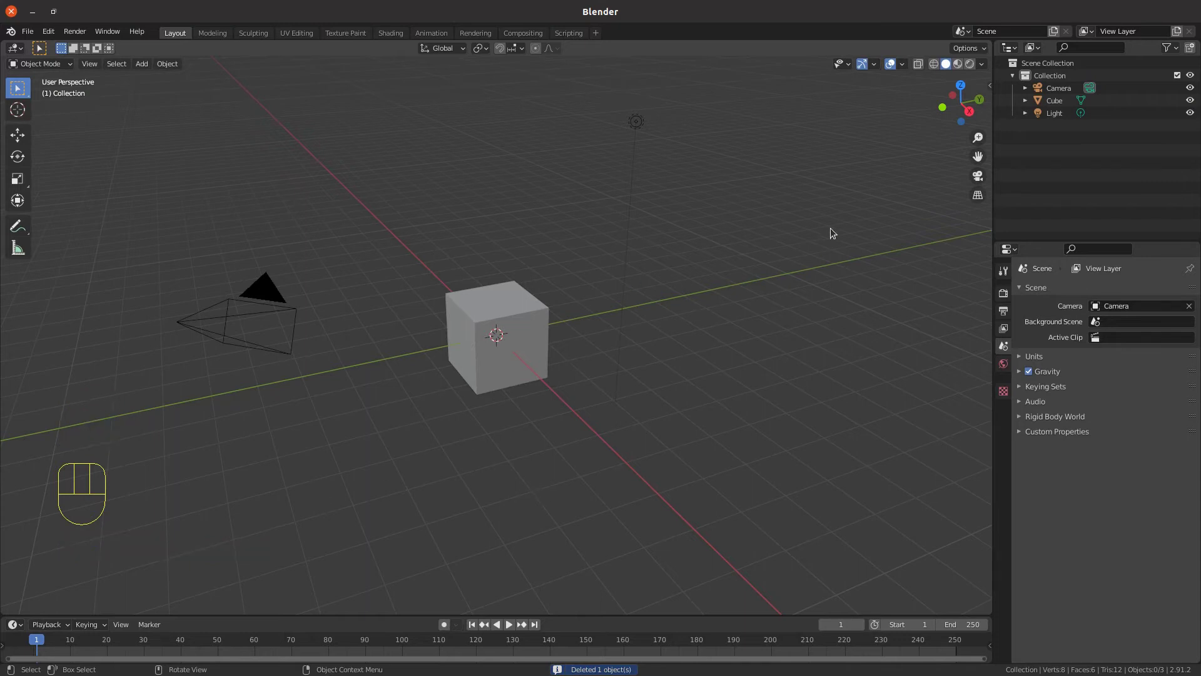
- Show the 3D viewport's sidebar and display the remaining cube's location, rotation, scale and dimensions in it
{"action": "left_click_drag", "start_coordinate": [991, 85], "coordinate": [975, 87]}
{"action": "left_click", "coordinate": [988, 94]}
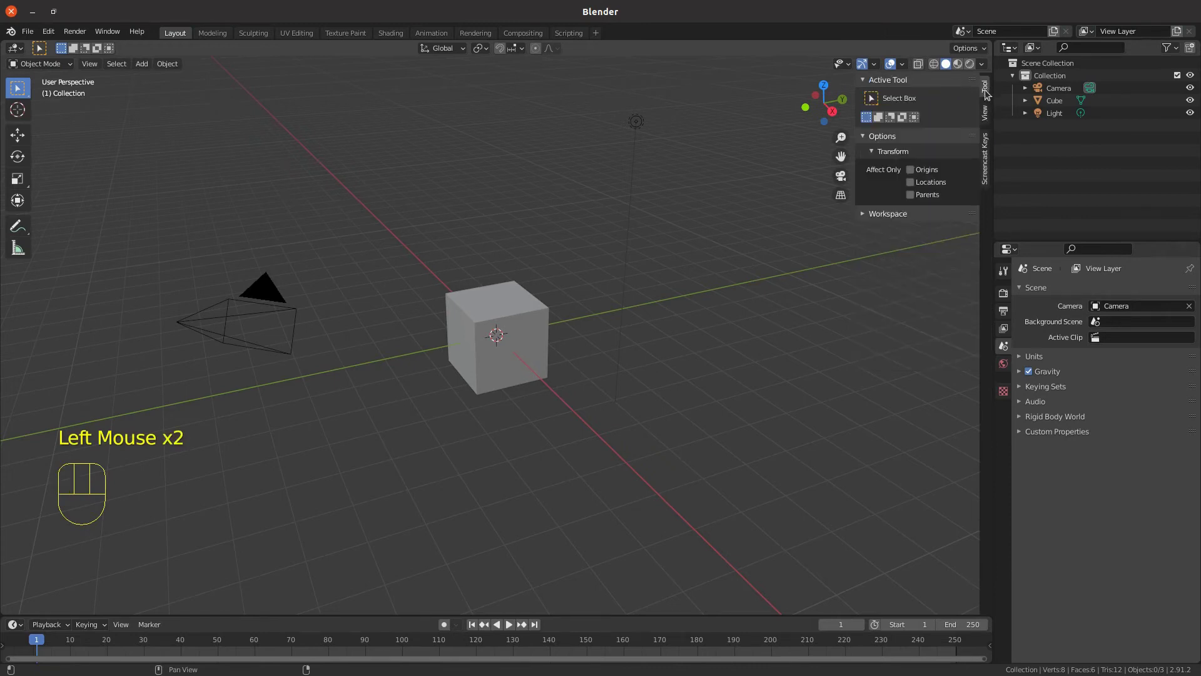
{"action": "left_click", "coordinate": [521, 349]}
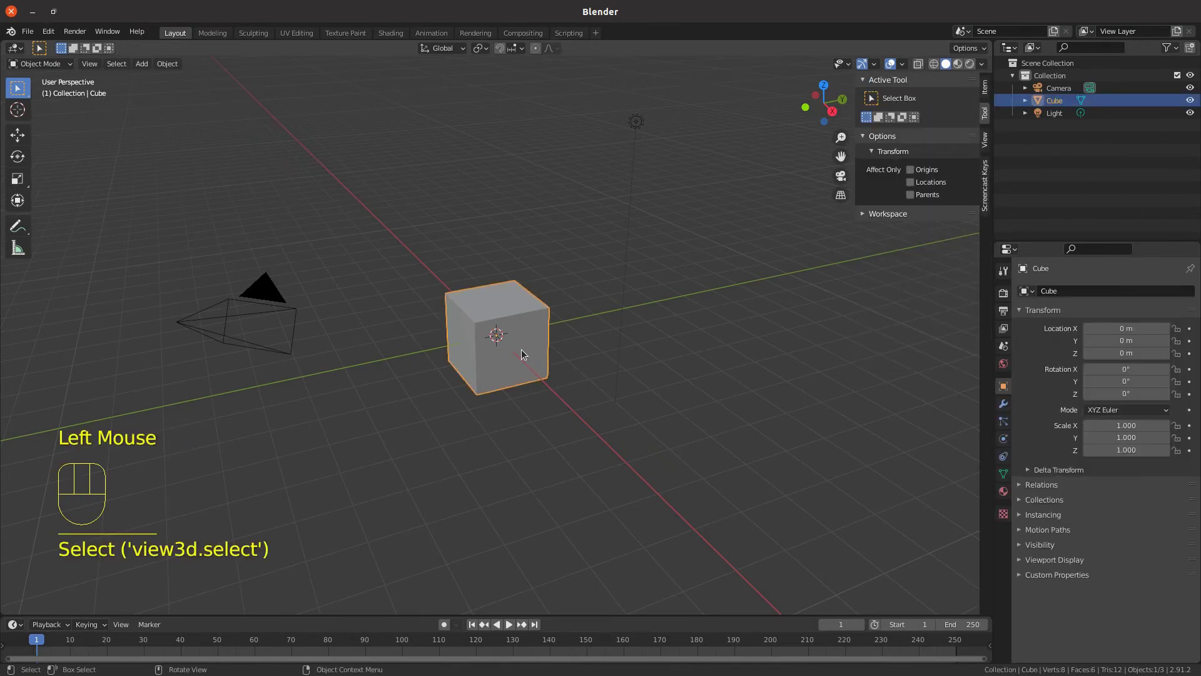
{"action": "left_click", "coordinate": [985, 86]}
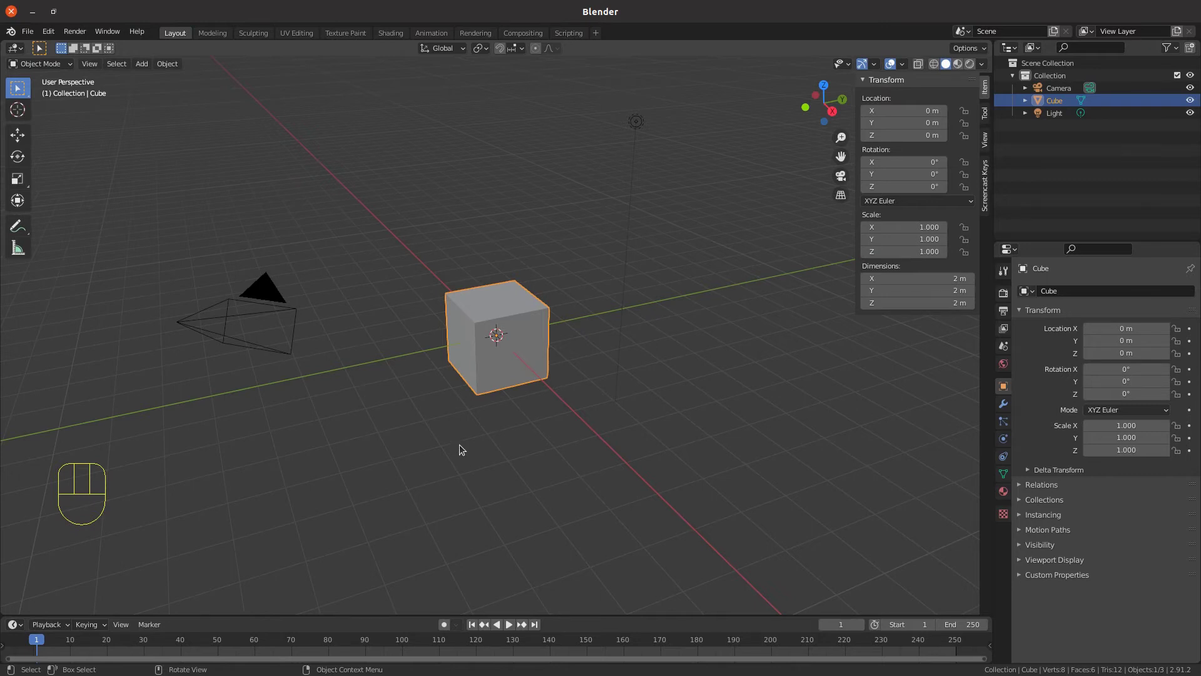
{"action": "left_click", "coordinate": [167, 64]}
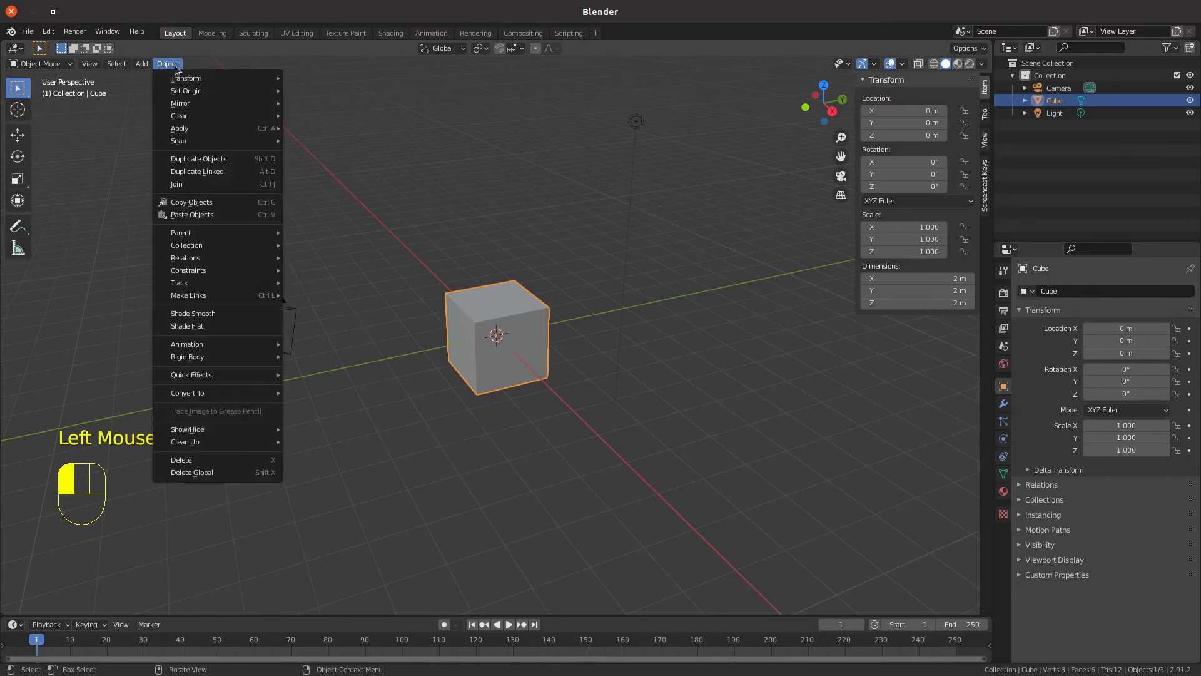
{"action": "mouse_move", "coordinate": [190, 80]}
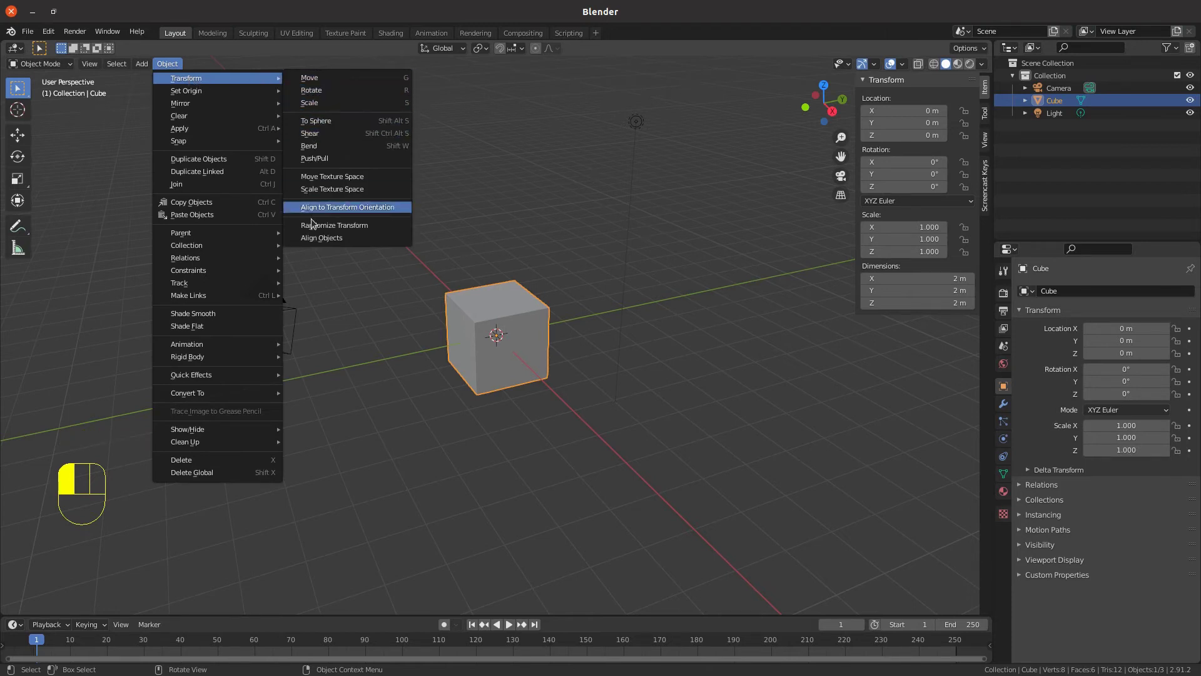
{"action": "left_click", "coordinate": [336, 144]}
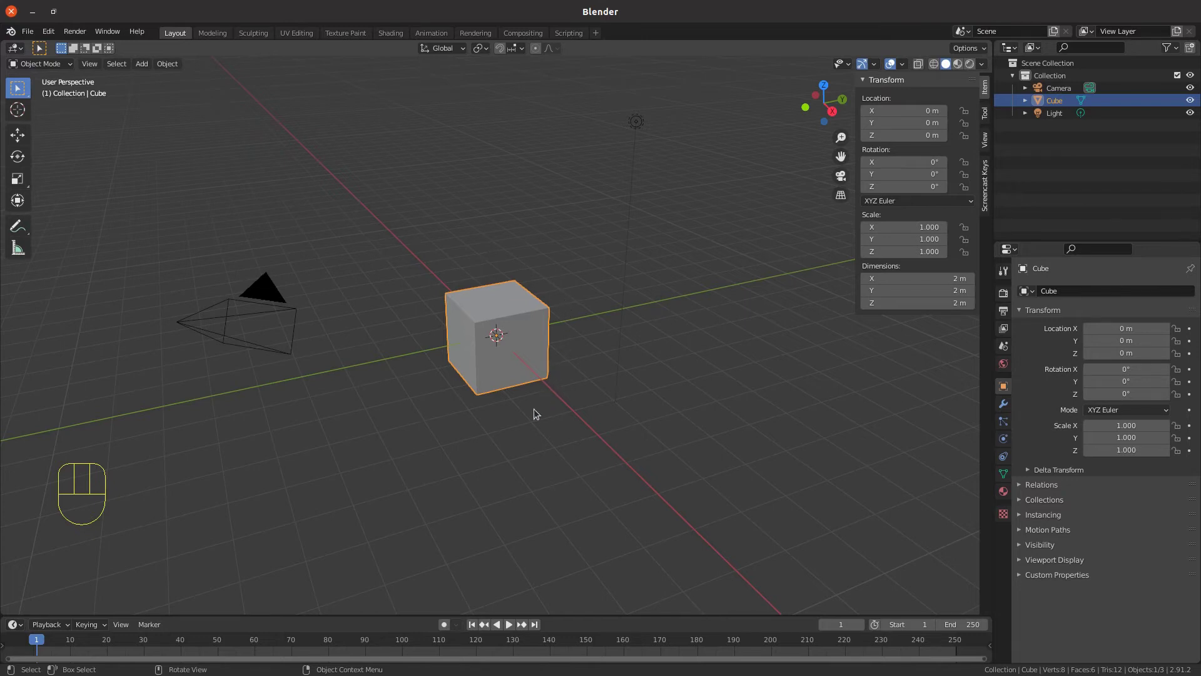
- Reselect the cube, move it freely to about X 0.28 m, Y 2.26 m, Z 1.32 m, and undo the move
{"action": "key", "text": "alt+a"}
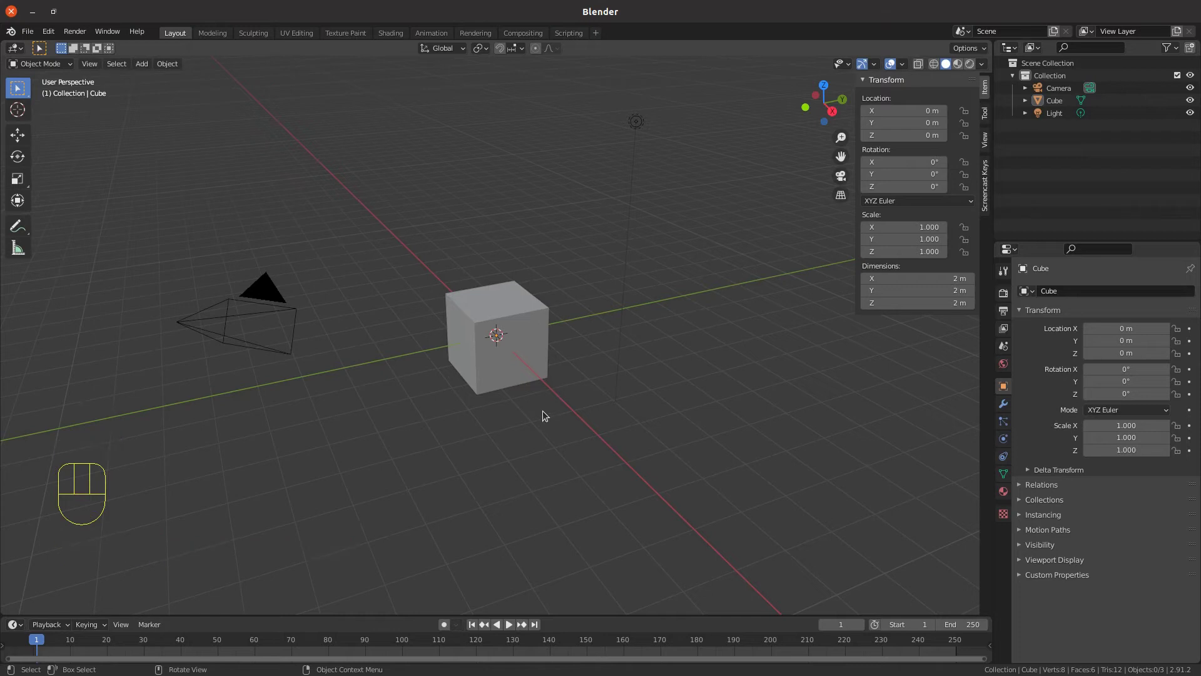
{"action": "left_click", "coordinate": [517, 325]}
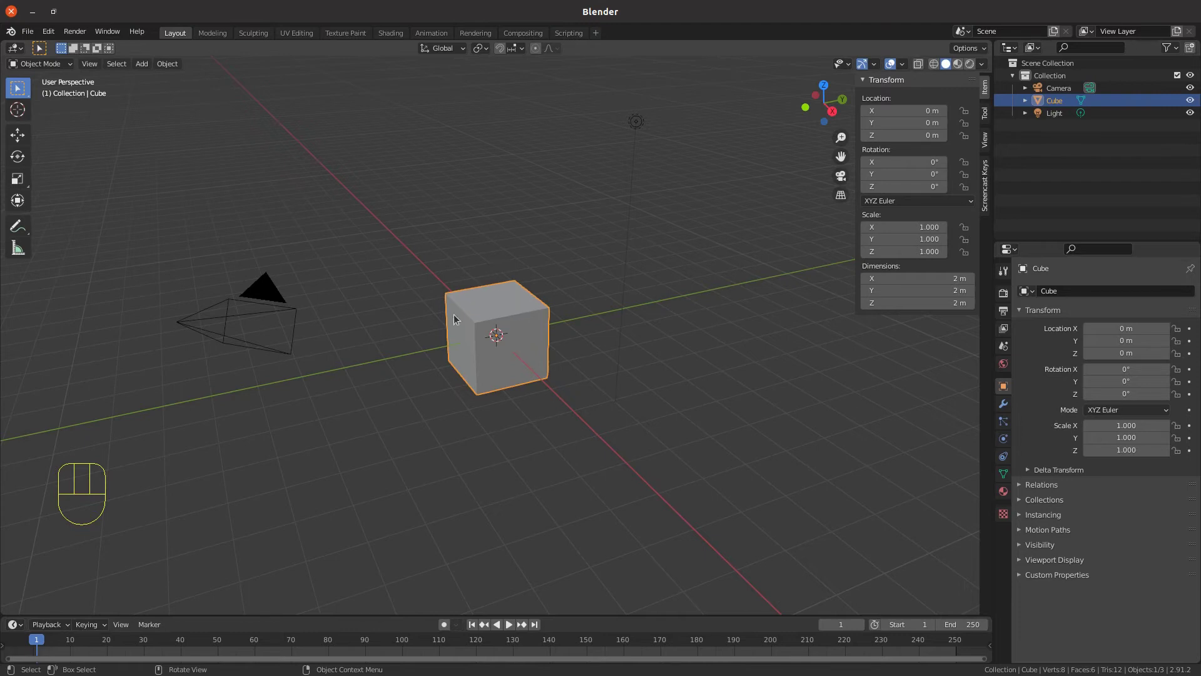
{"action": "key", "text": "g"}
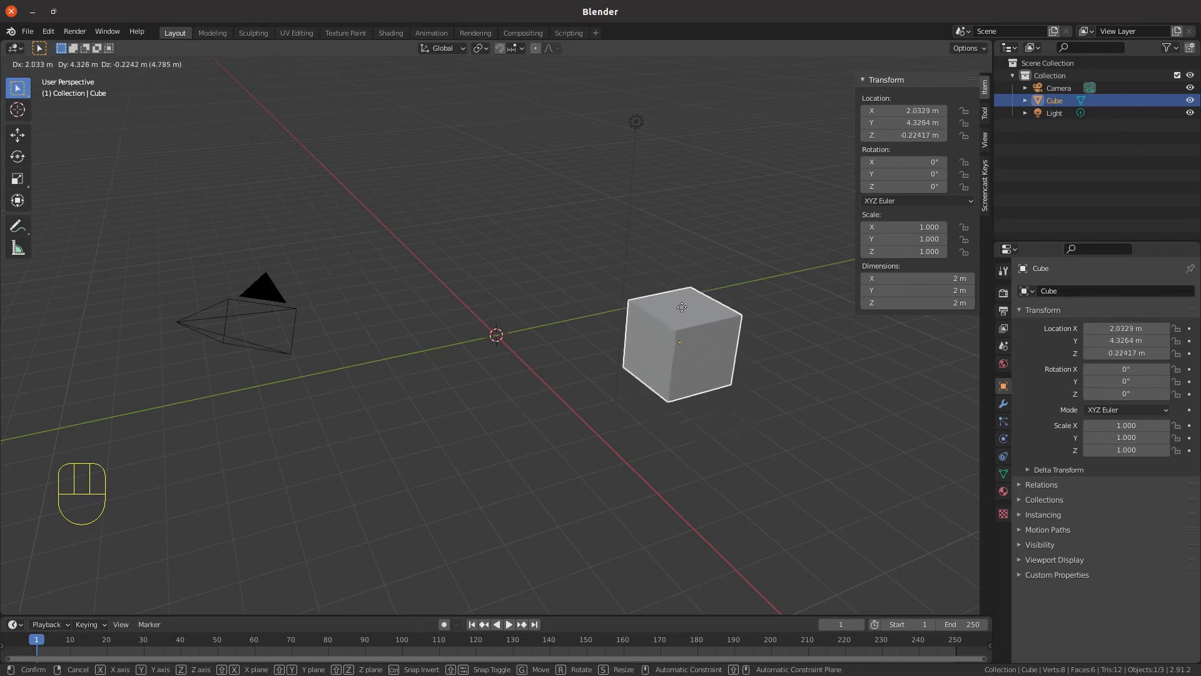
{"action": "left_click", "coordinate": [577, 280]}
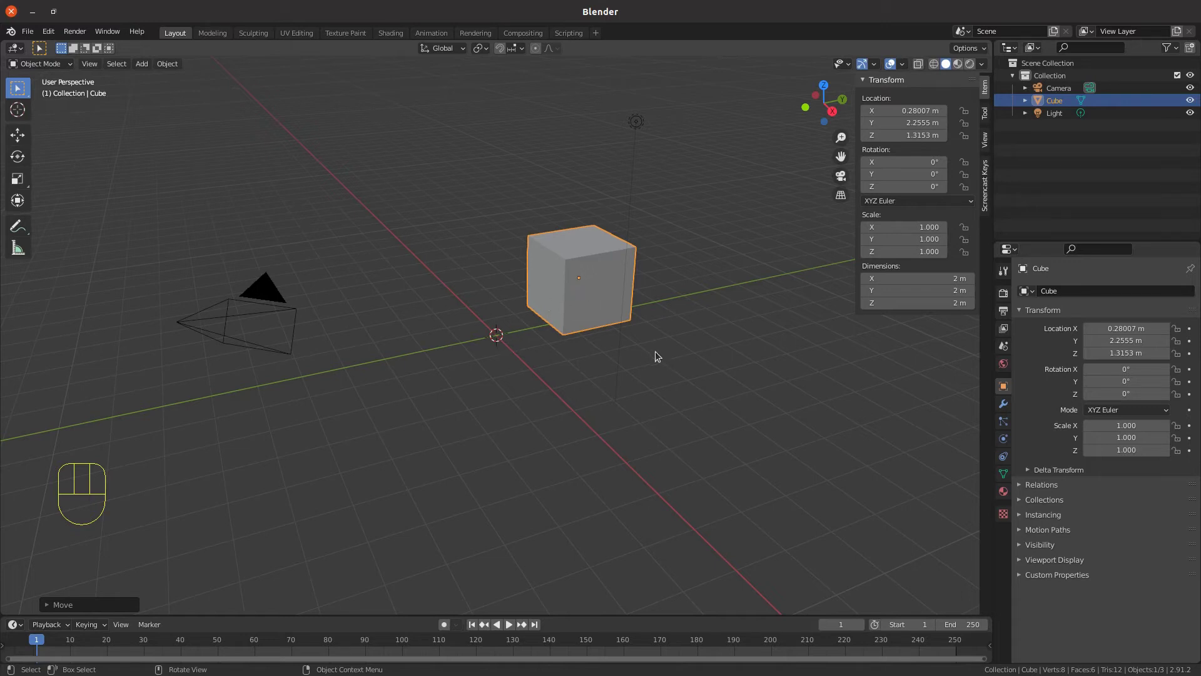
{"action": "key", "text": "ctrl+z"}
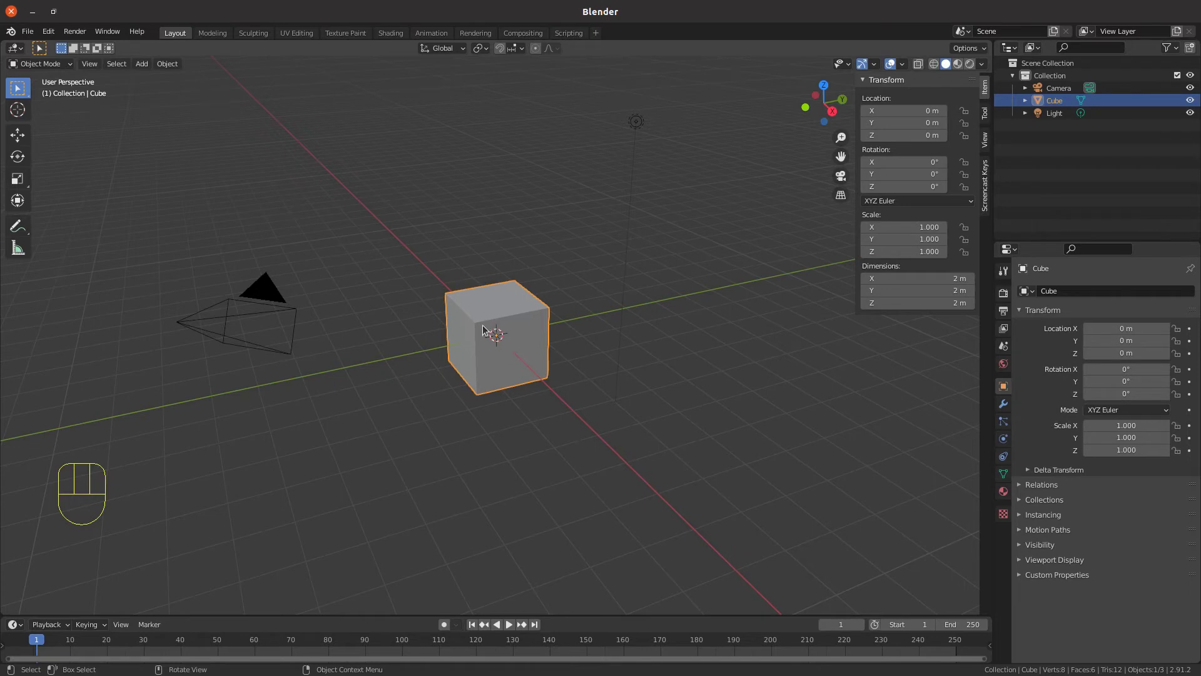
- Move the cube about 5.05 m freehand, constrained to the global X axis, and undo the move
{"action": "key", "text": "g"}
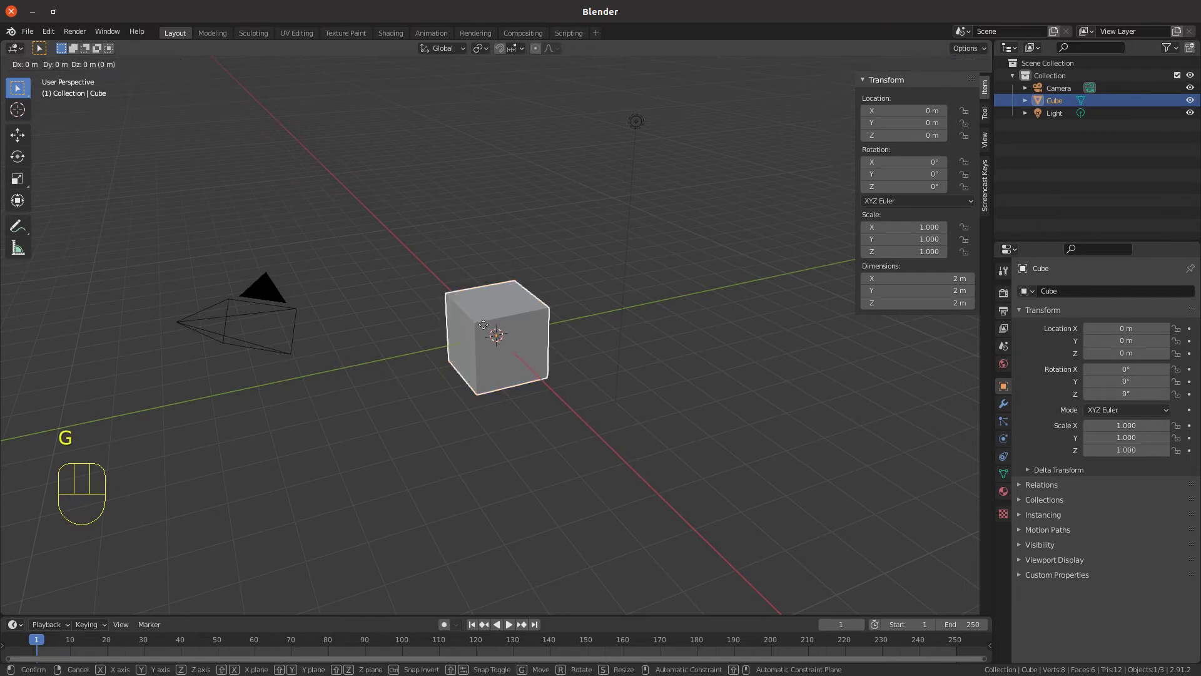
{"action": "key", "text": "x"}
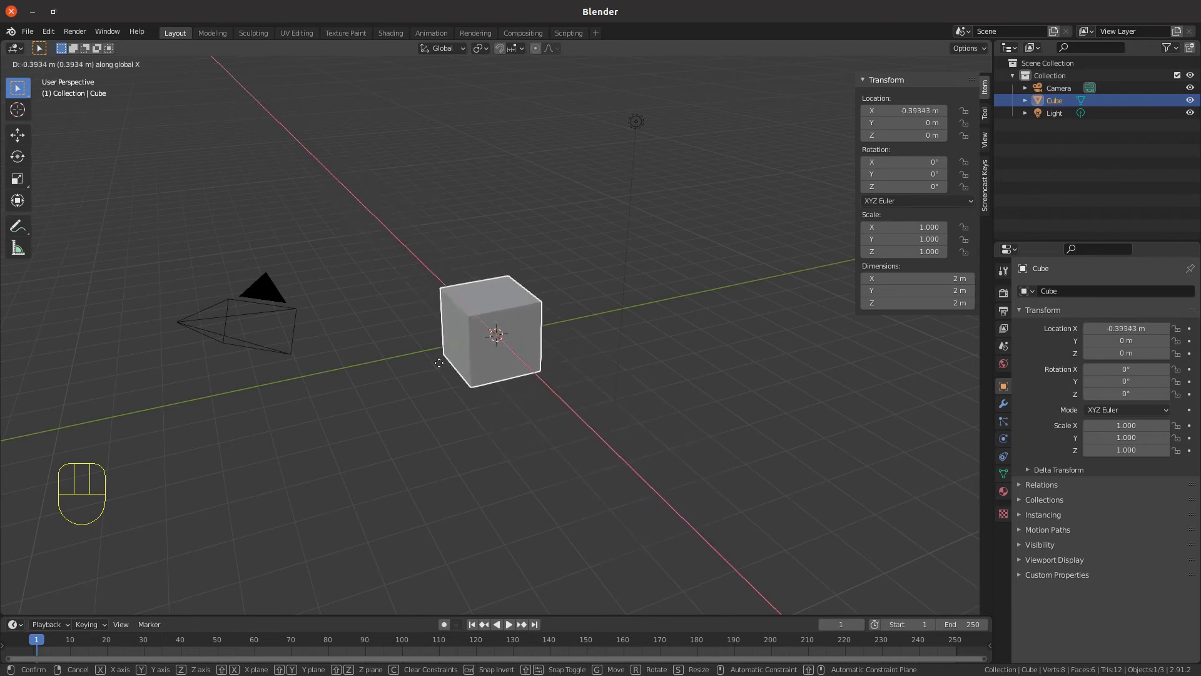
{"action": "left_click", "coordinate": [587, 422]}
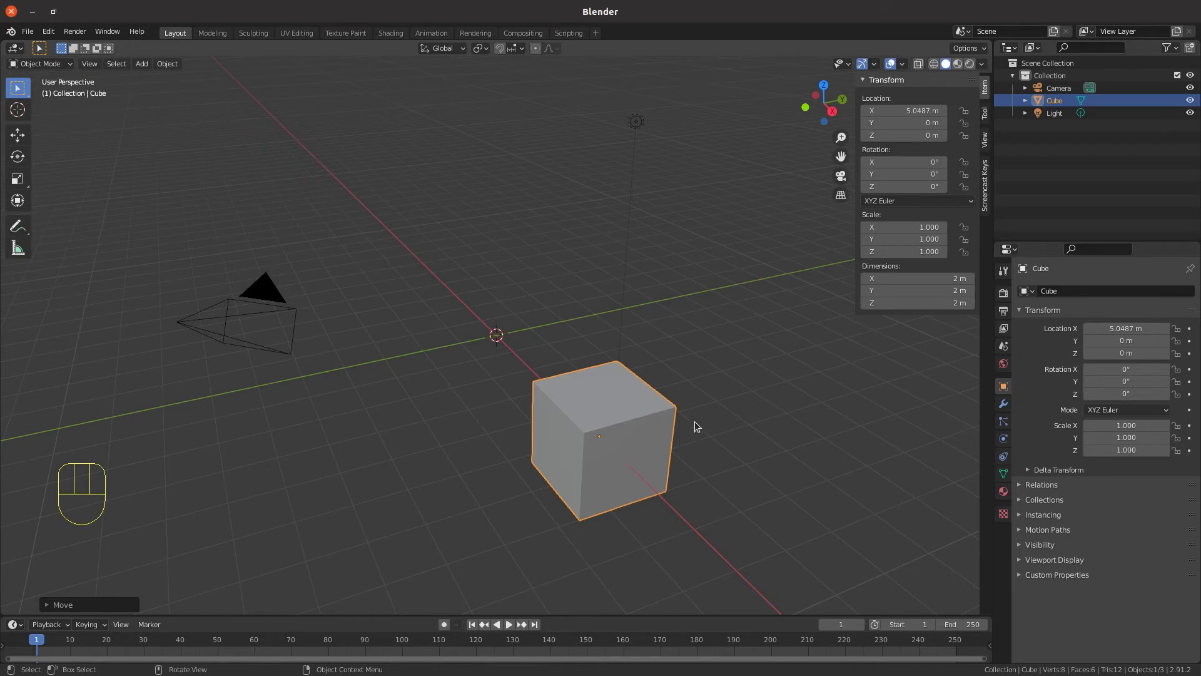
{"action": "key", "text": "ctrl+z"}
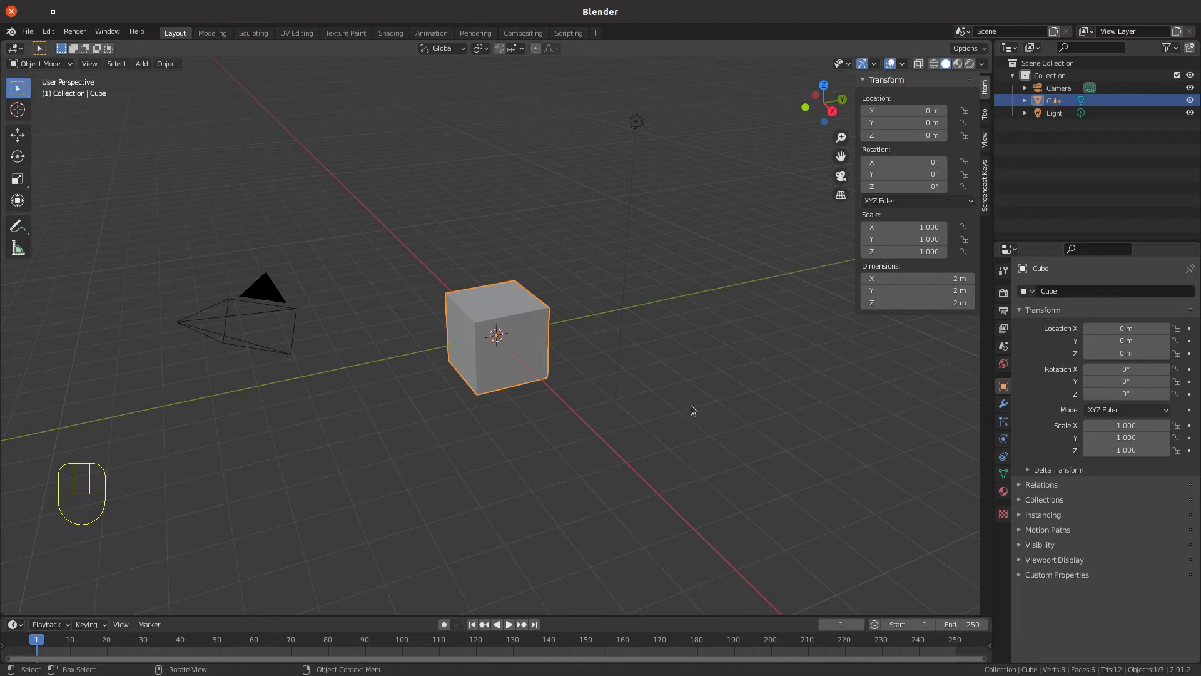
- Move the cube exactly 5 m along the global X axis and return it to the origin
{"action": "key", "text": "g"}
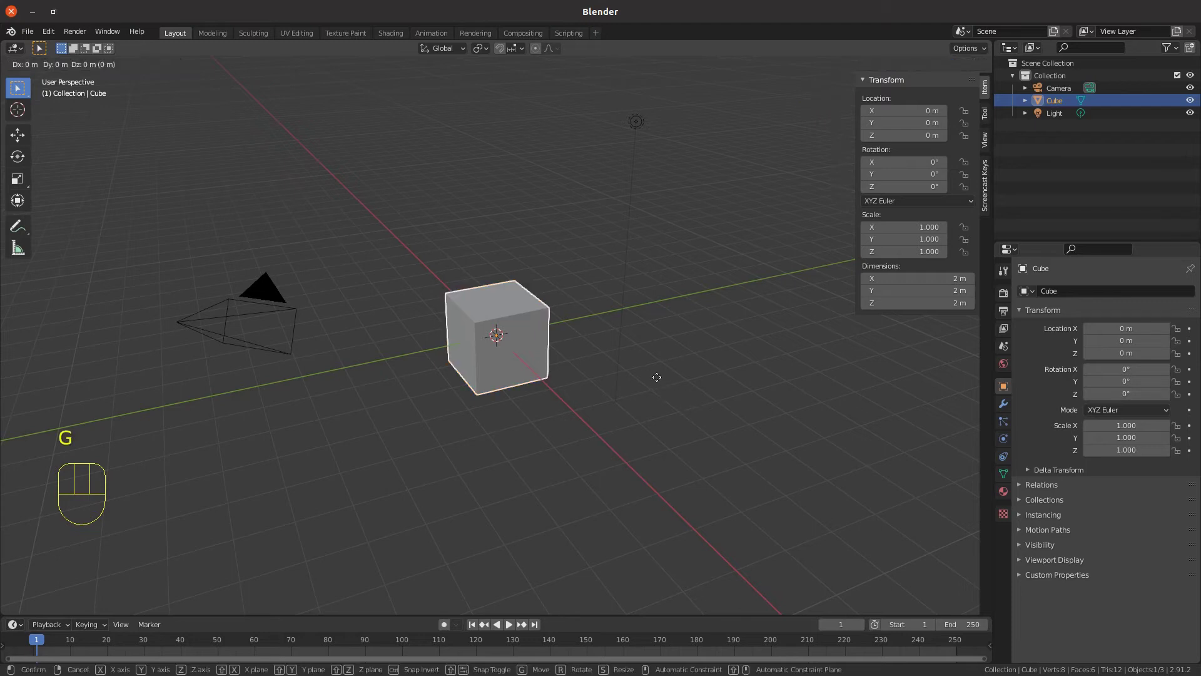
{"action": "key", "text": "x"}
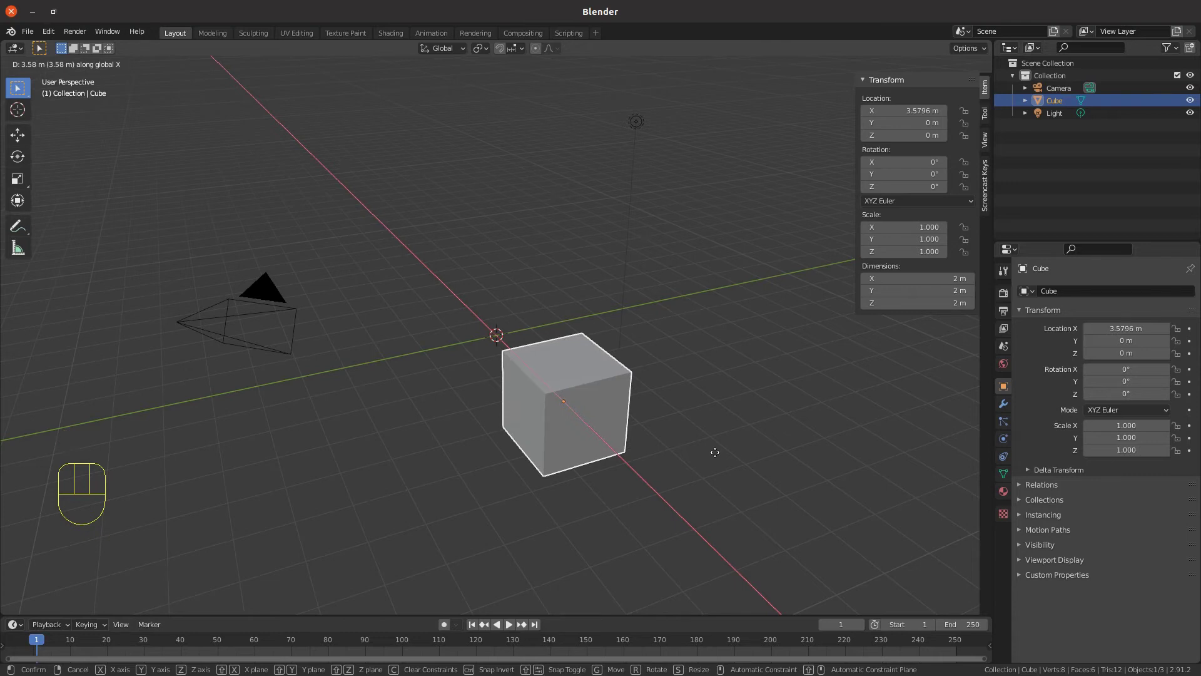
{"action": "type", "text": "5"}
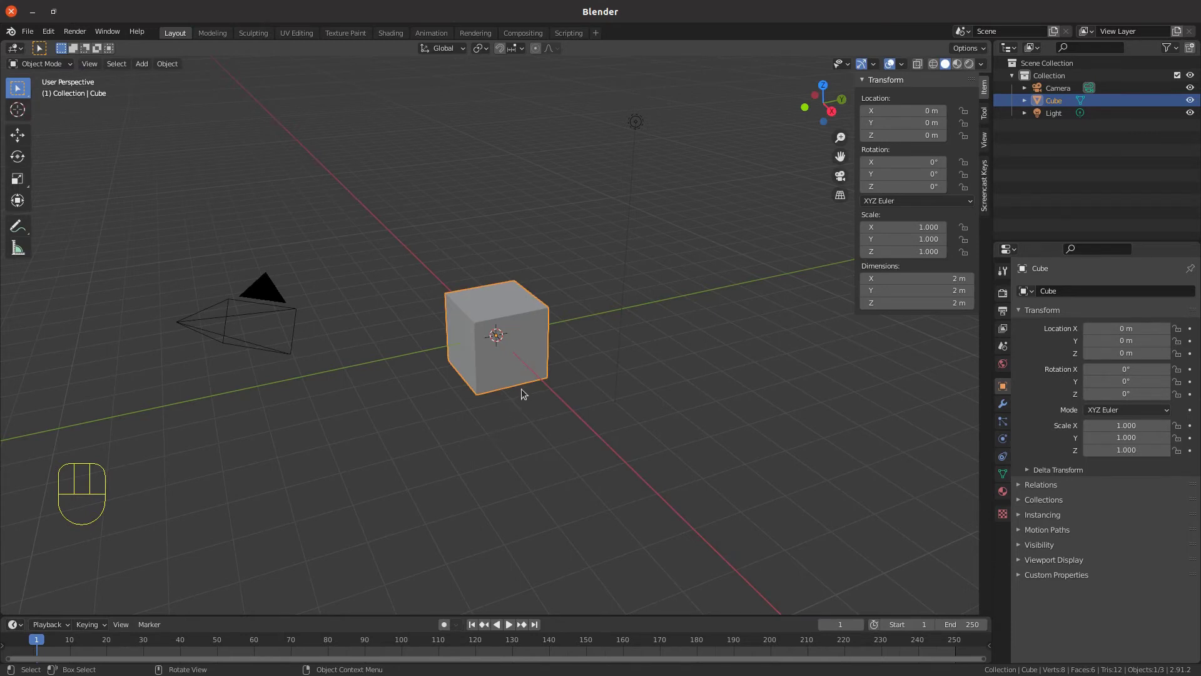
- Select the cube, try moving it with the global X axis locked so it slides only in Y and Z, and cancel
{"action": "left_click", "coordinate": [502, 317]}
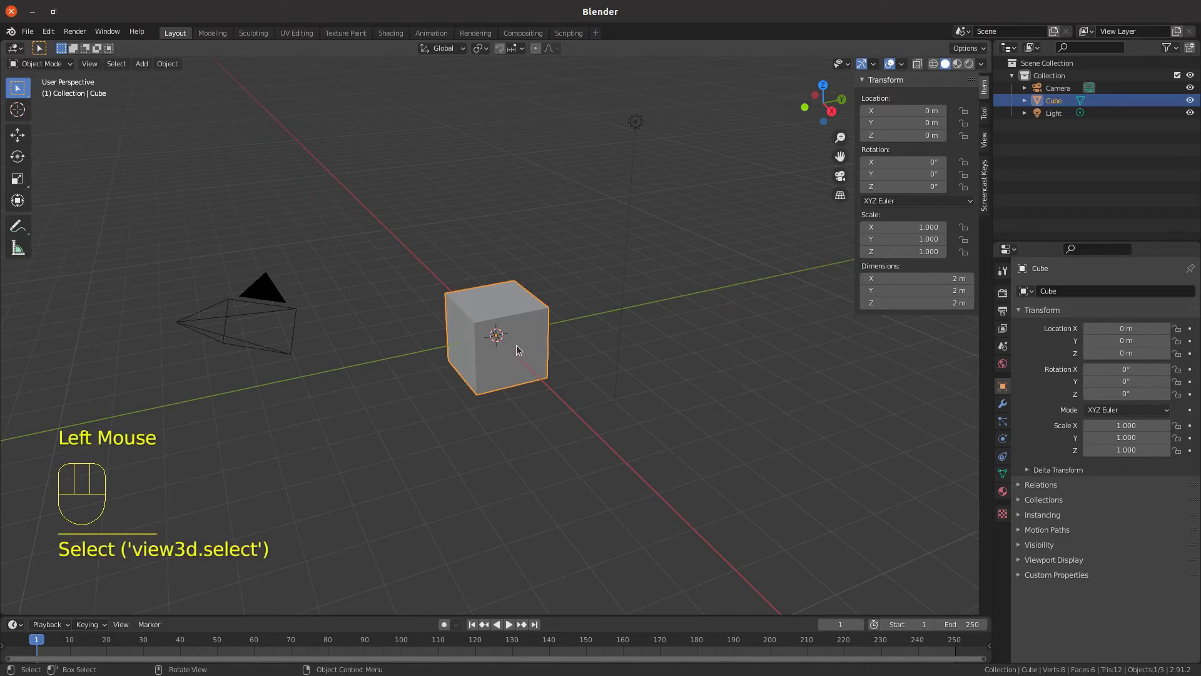
{"action": "key", "text": "g"}
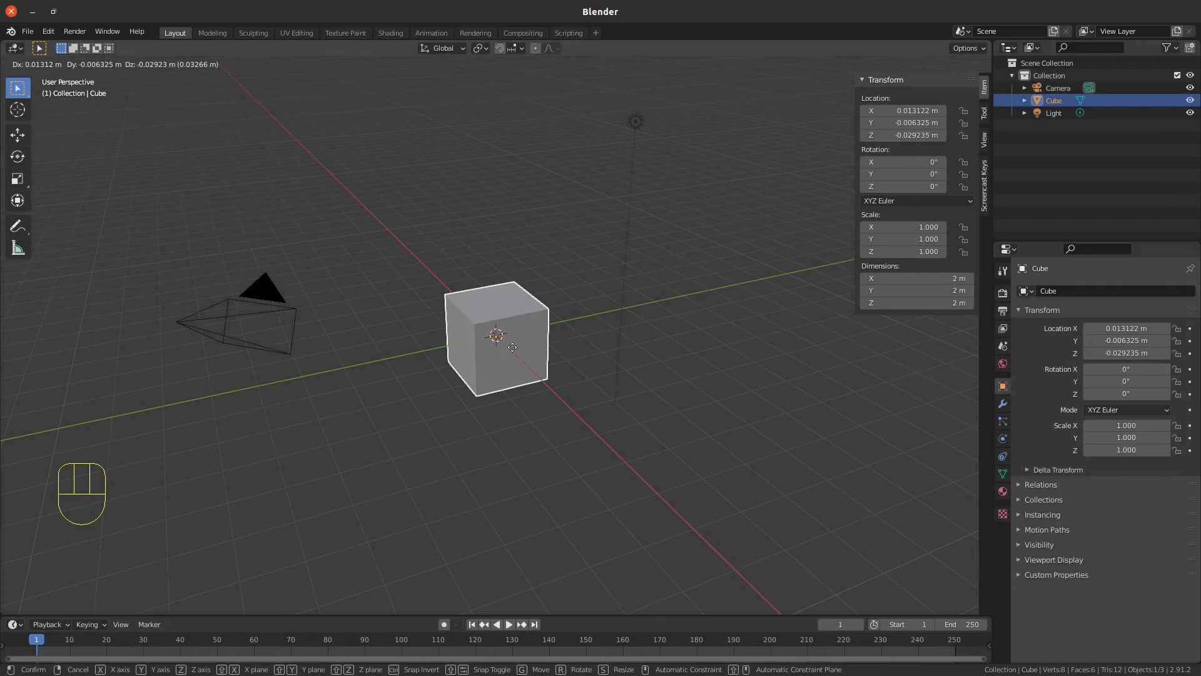
{"action": "key", "text": "shift"}
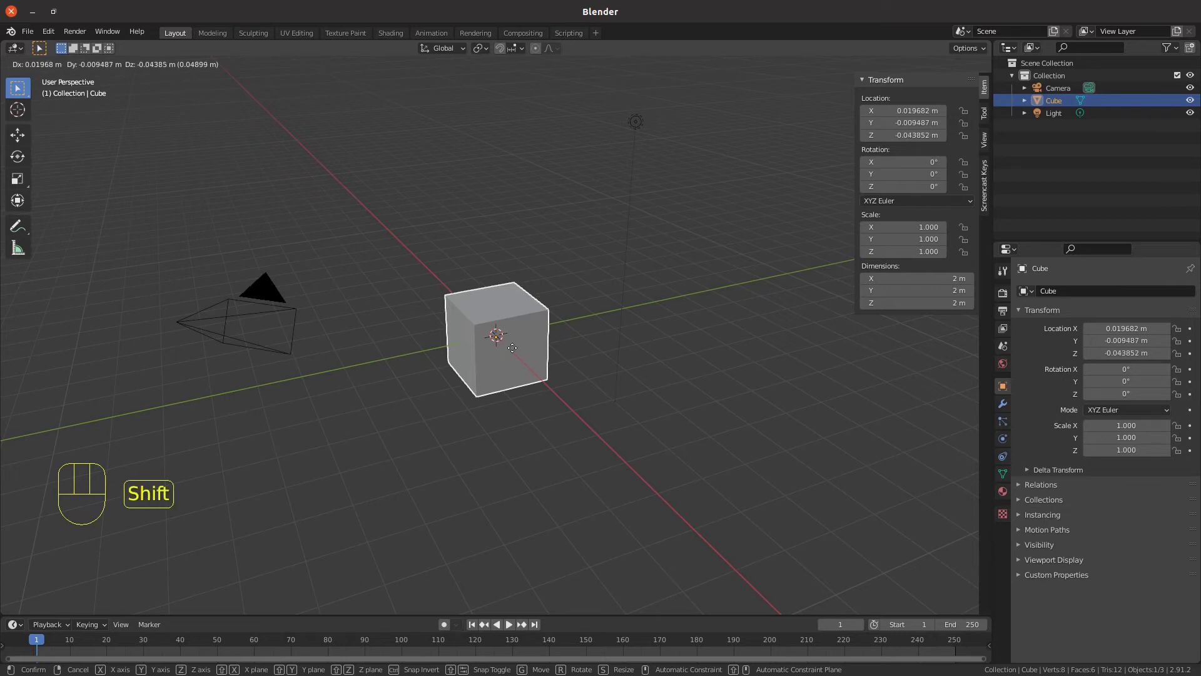
{"action": "key", "text": "shift+x"}
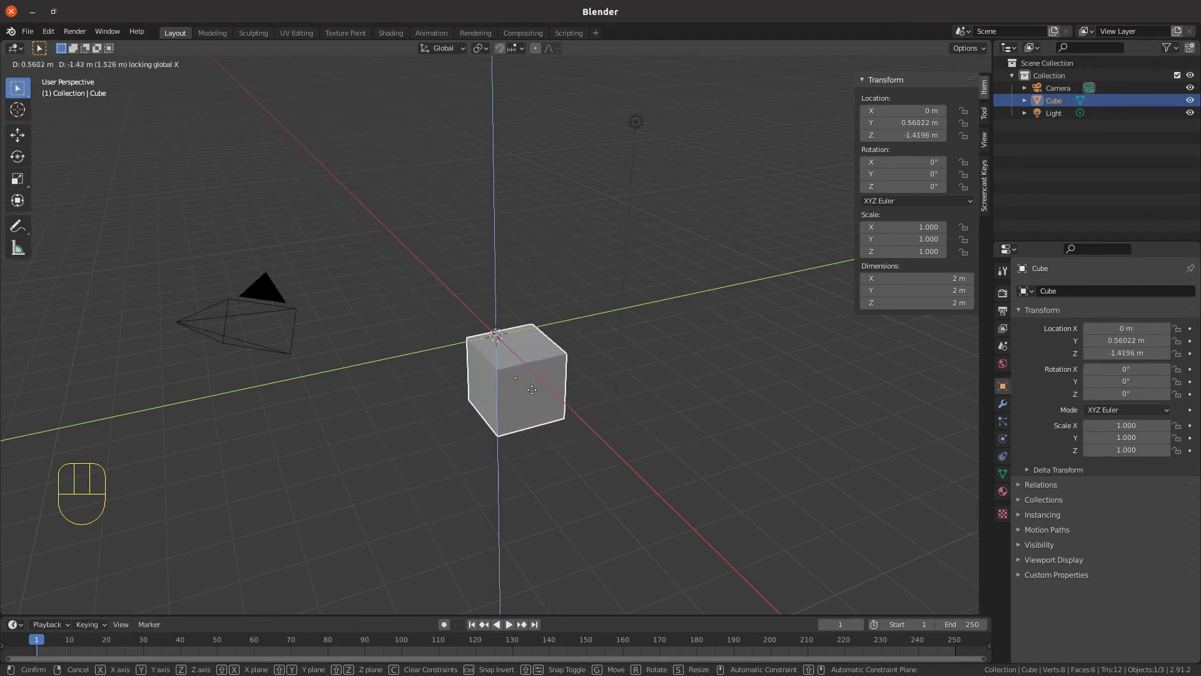
{"action": "right_click", "coordinate": [531, 388]}
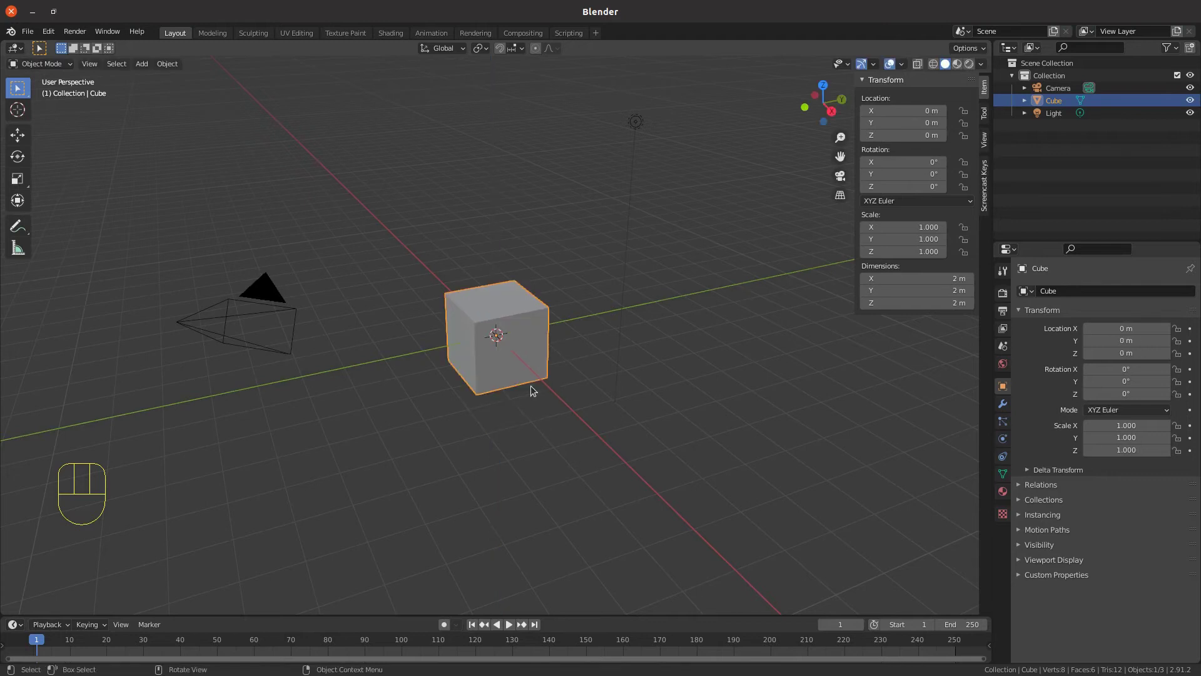
- Try moving the cube with the global Z axis locked so it slides only in X and Y, and cancel
{"action": "key", "text": "g"}
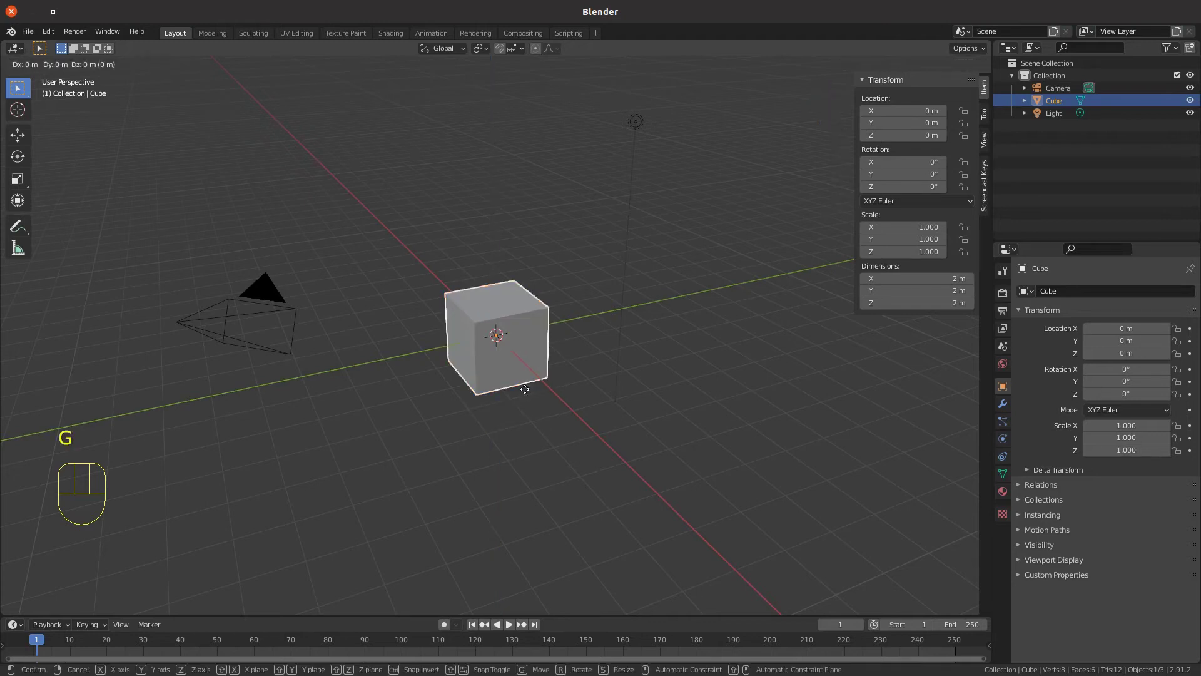
{"action": "key", "text": "shift"}
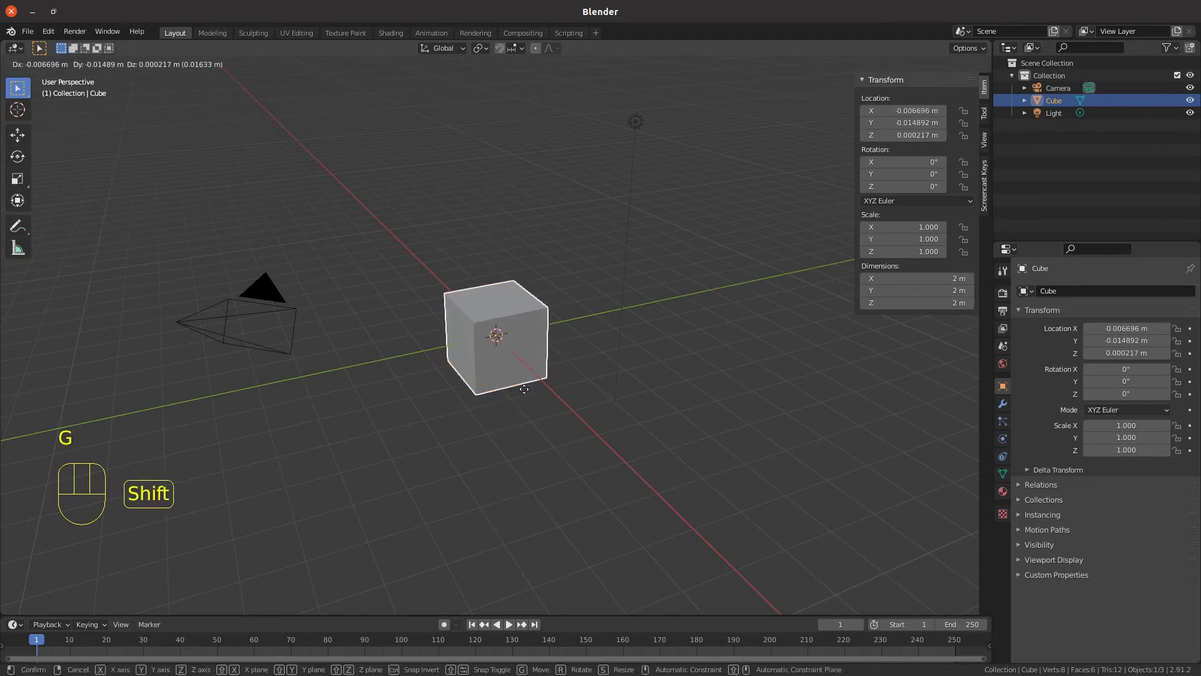
{"action": "key", "text": "shift+z"}
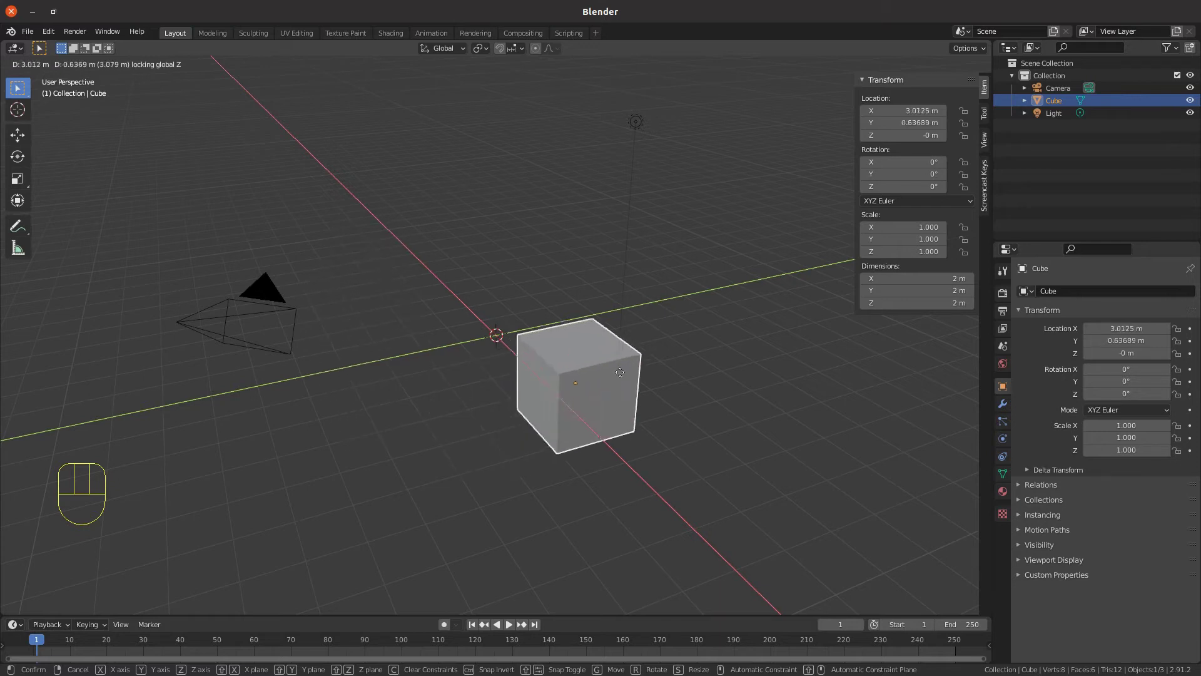
{"action": "right_click", "coordinate": [445, 392]}
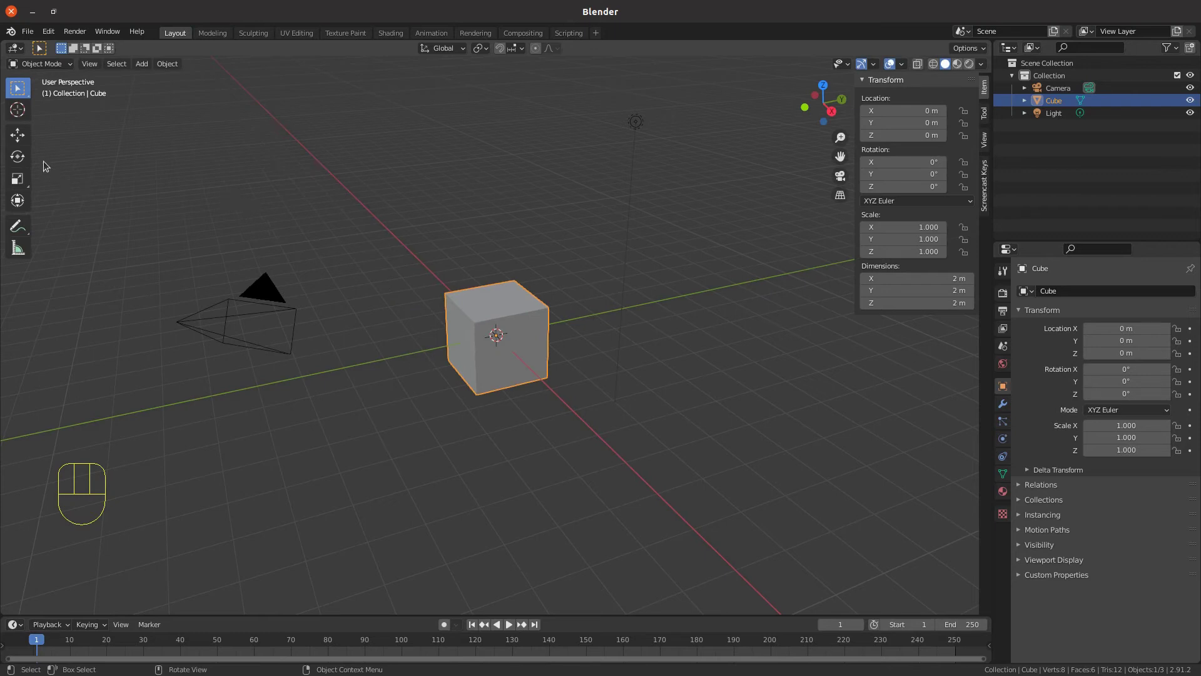
- Activate the Move tool and use its gizmo to shift the cube about 0.05 m along Y and about 2.26 m along Z, undoing each move
{"action": "left_click", "coordinate": [18, 135]}
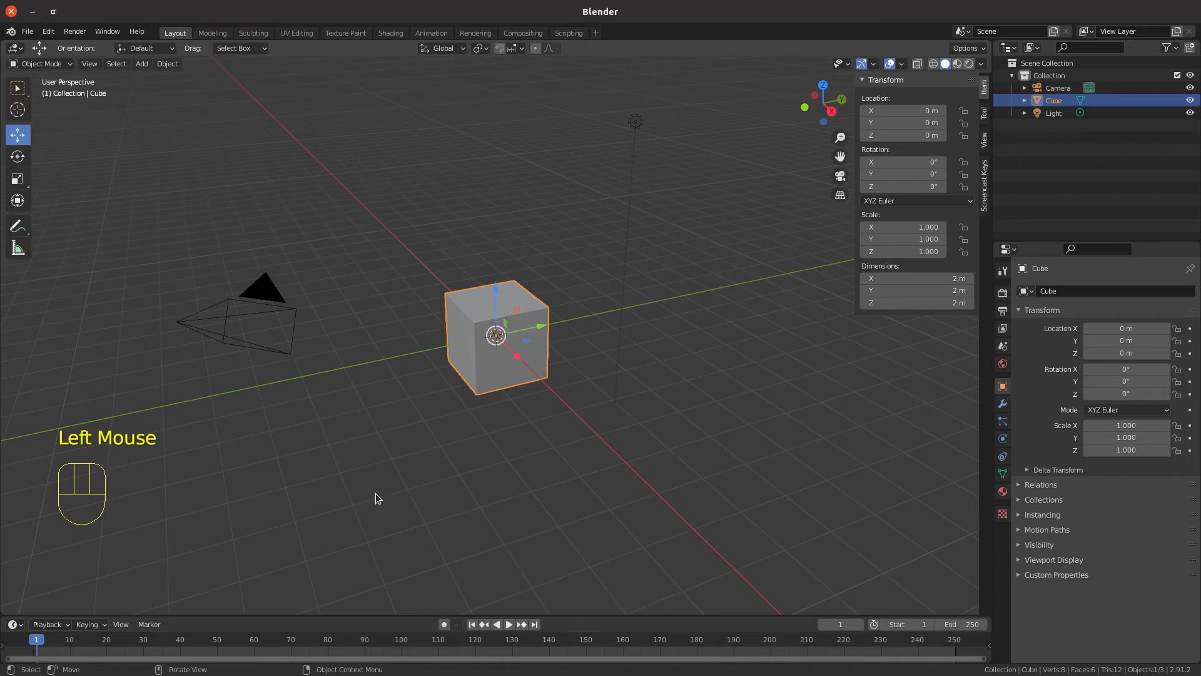
{"action": "left_click", "coordinate": [541, 331]}
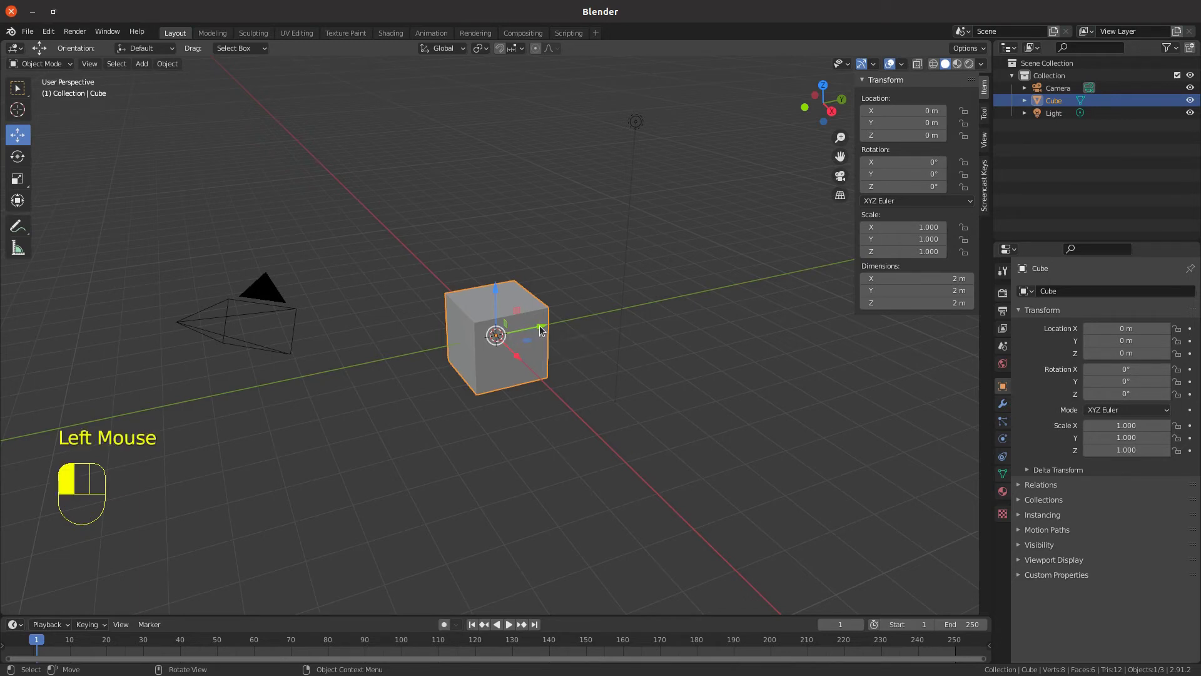
{"action": "mouse_move", "coordinate": [541, 330]}
{"action": "left_mouse_down"}
{"action": "mouse_move", "coordinate": [664, 322]}
{"action": "mouse_move", "coordinate": [388, 363]}
{"action": "mouse_move", "coordinate": [654, 326]}
{"action": "mouse_move", "coordinate": [485, 361]}
{"action": "mouse_move", "coordinate": [629, 332]}
{"action": "mouse_move", "coordinate": [546, 340]}
{"action": "left_mouse_up"}
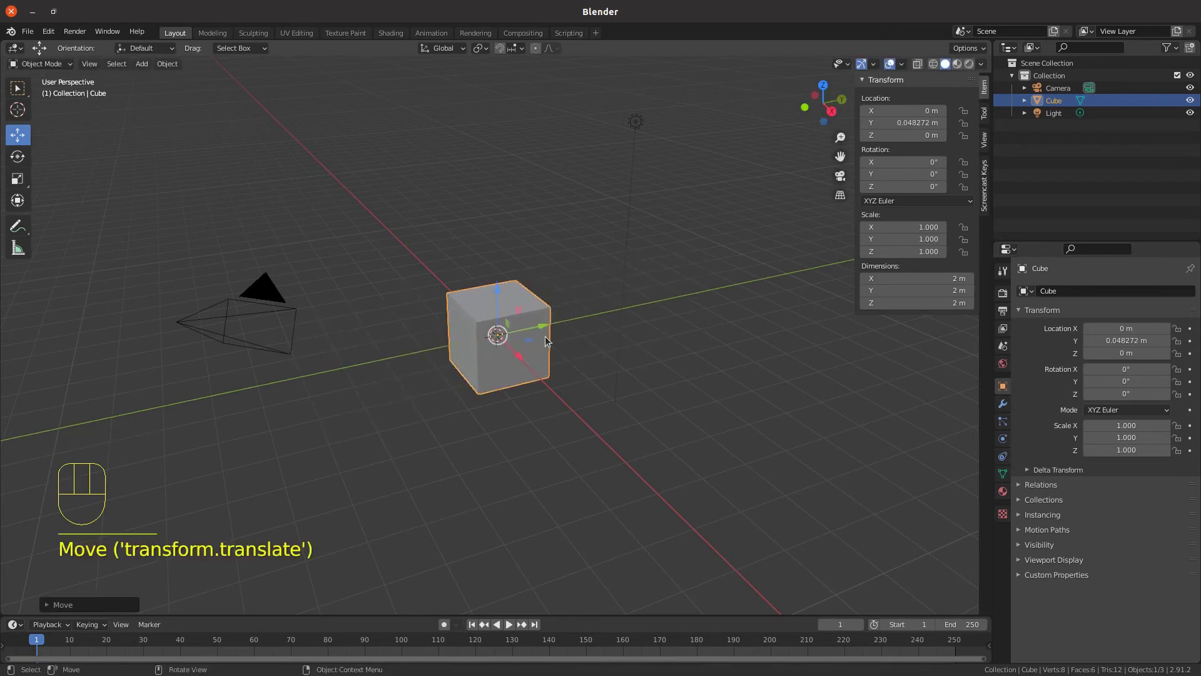
{"action": "key", "text": "ctrl"}
{"action": "key", "text": "ctrl+z"}
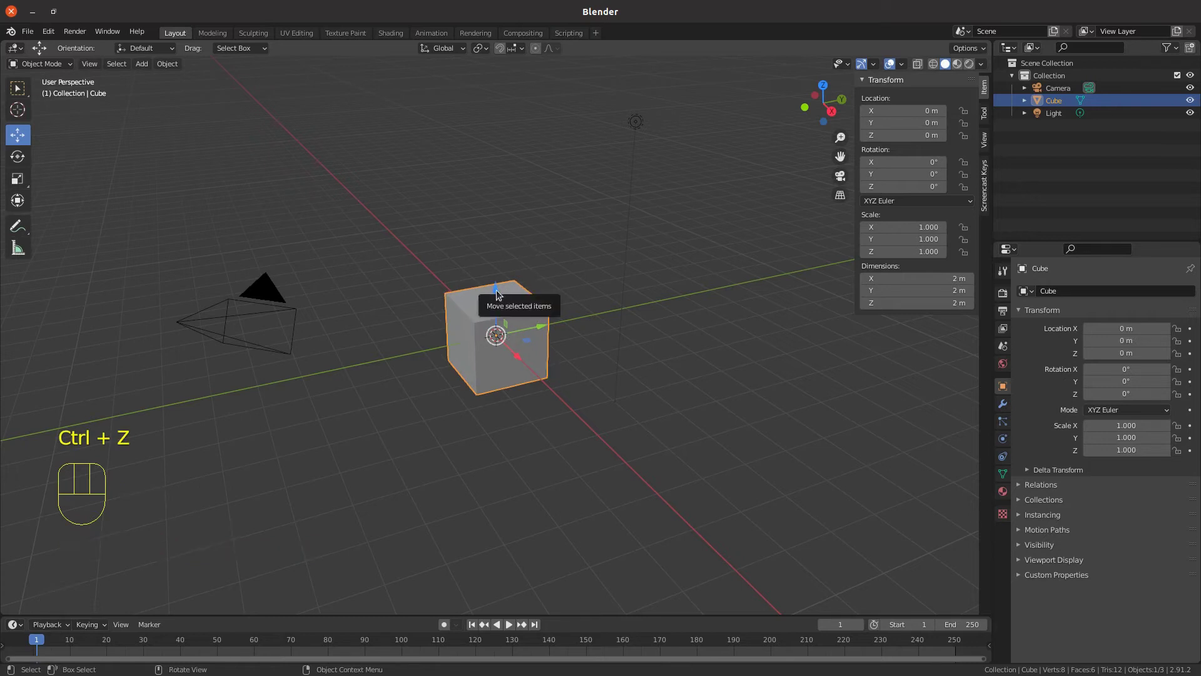
{"action": "left_click_drag", "start_coordinate": [496, 290], "coordinate": [485, 206]}
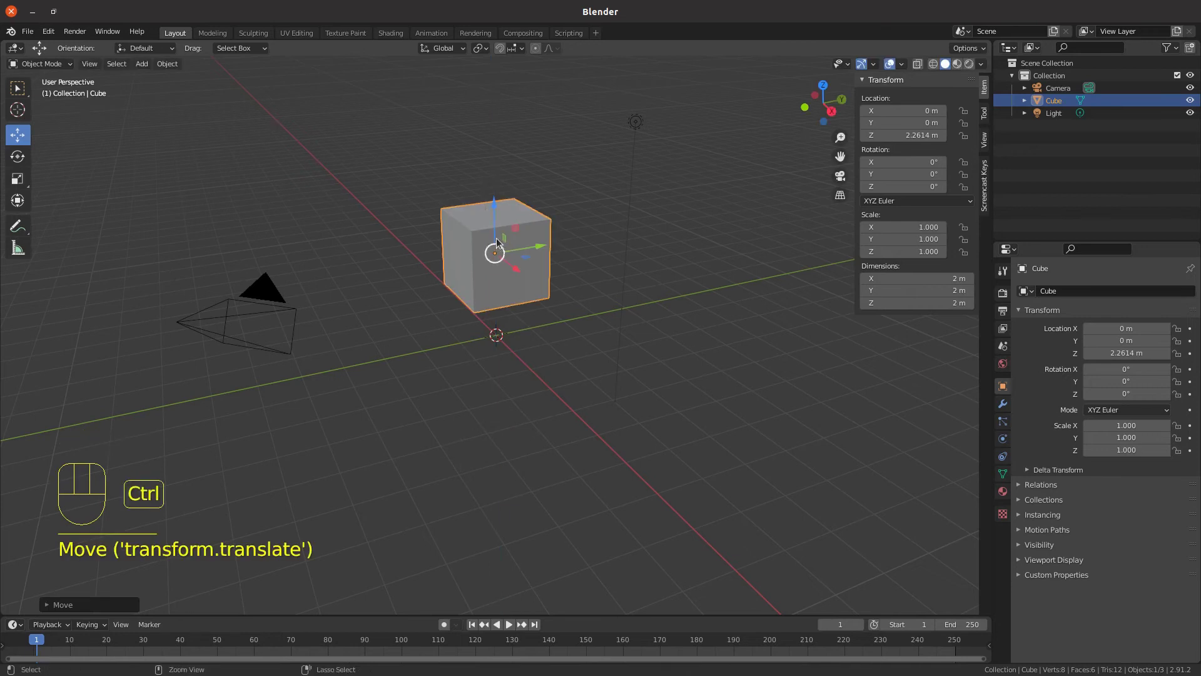
{"action": "key", "text": "ctrl+z"}
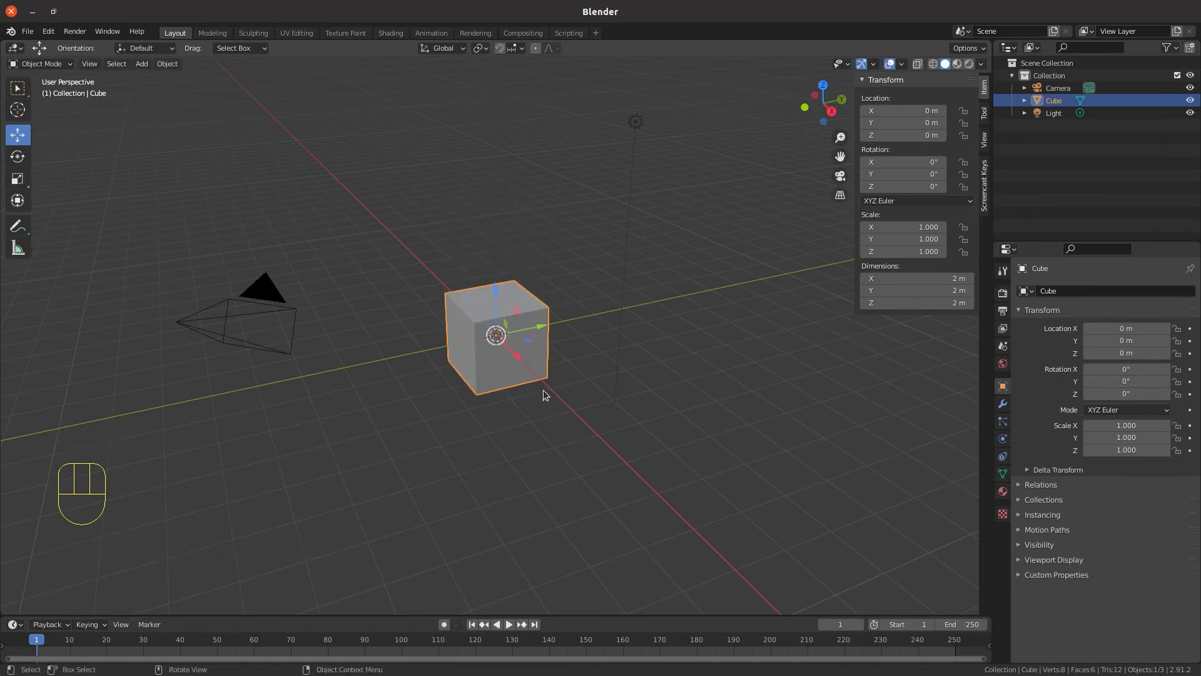
- Move the cube exactly 5 m along X with the Move gizmo's X arrow and undo the move
{"action": "left_click", "coordinate": [515, 356]}
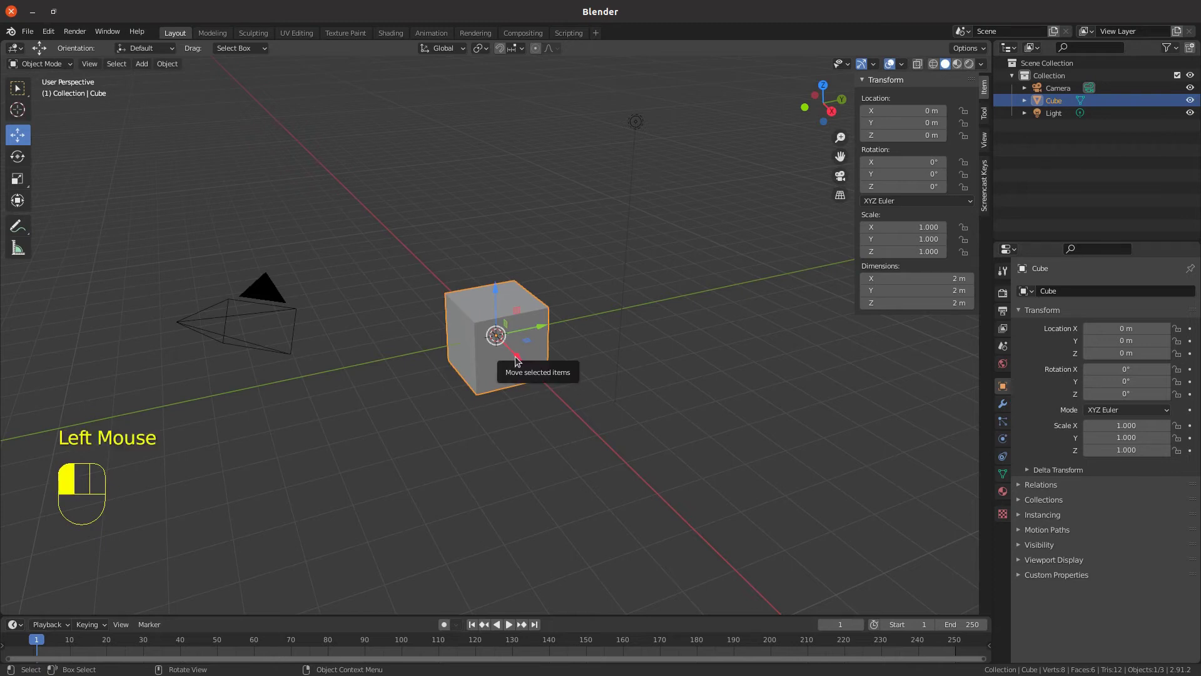
{"action": "left_click_drag", "start_coordinate": [516, 361], "coordinate": [593, 435]}
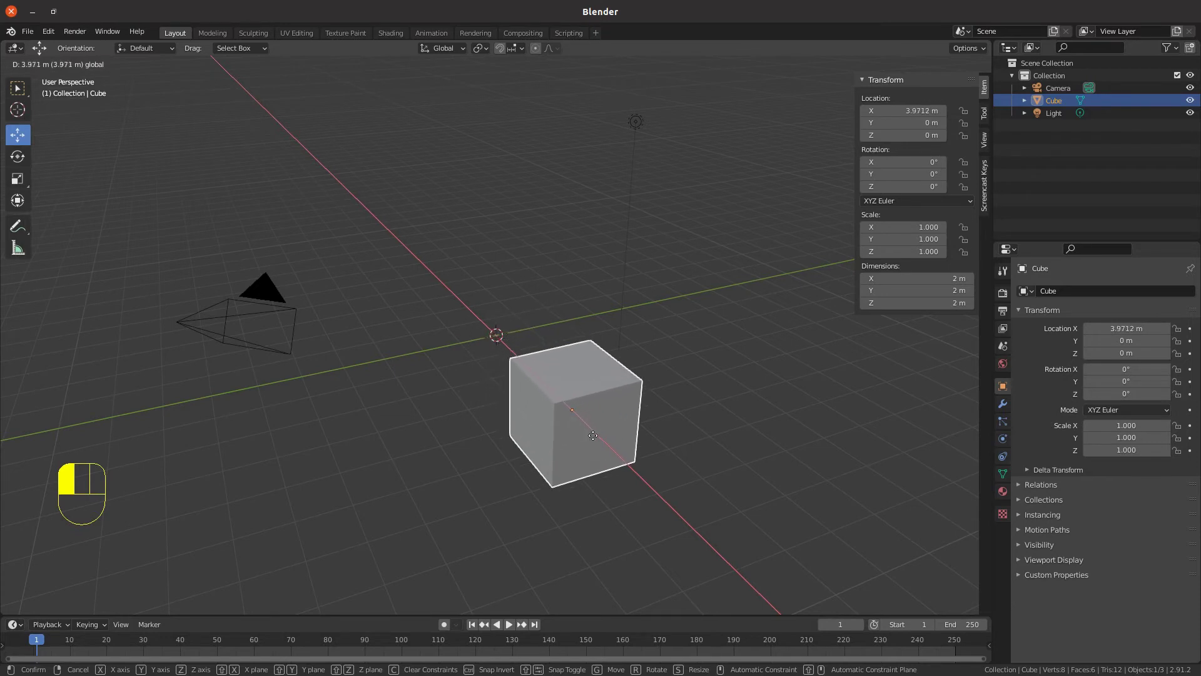
{"action": "type", "text": "5"}
{"action": "left_click_drag", "start_coordinate": [593, 436], "coordinate": [594, 436]}
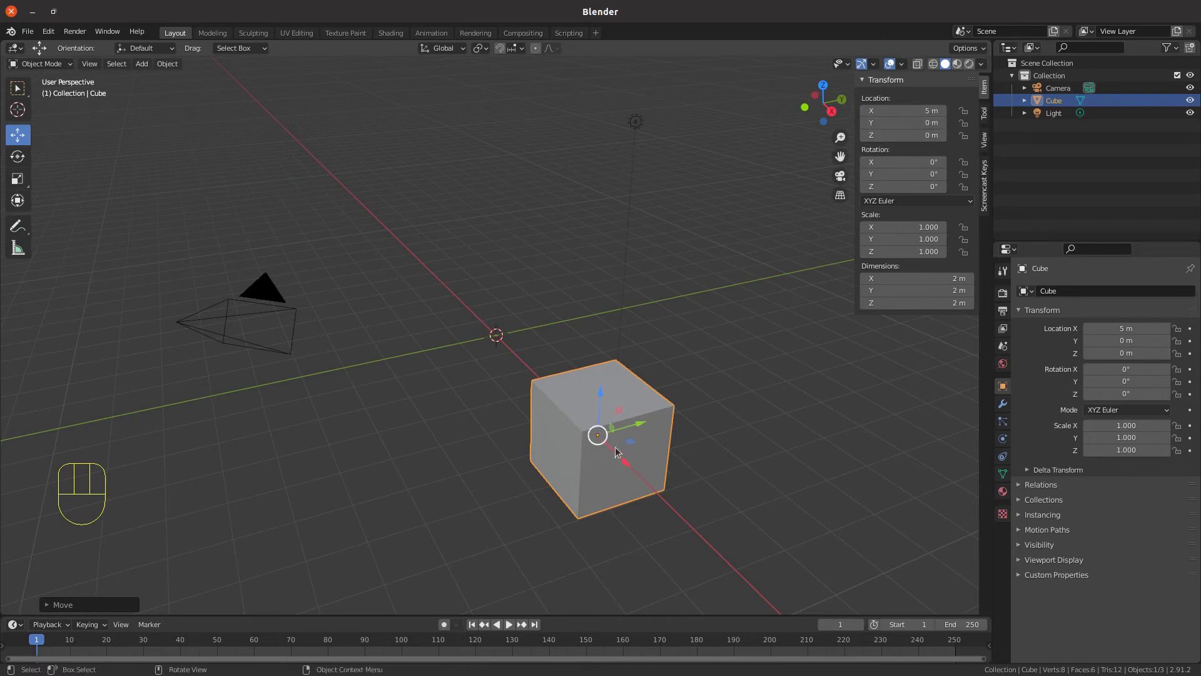
{"action": "key", "text": "ctrl+z"}
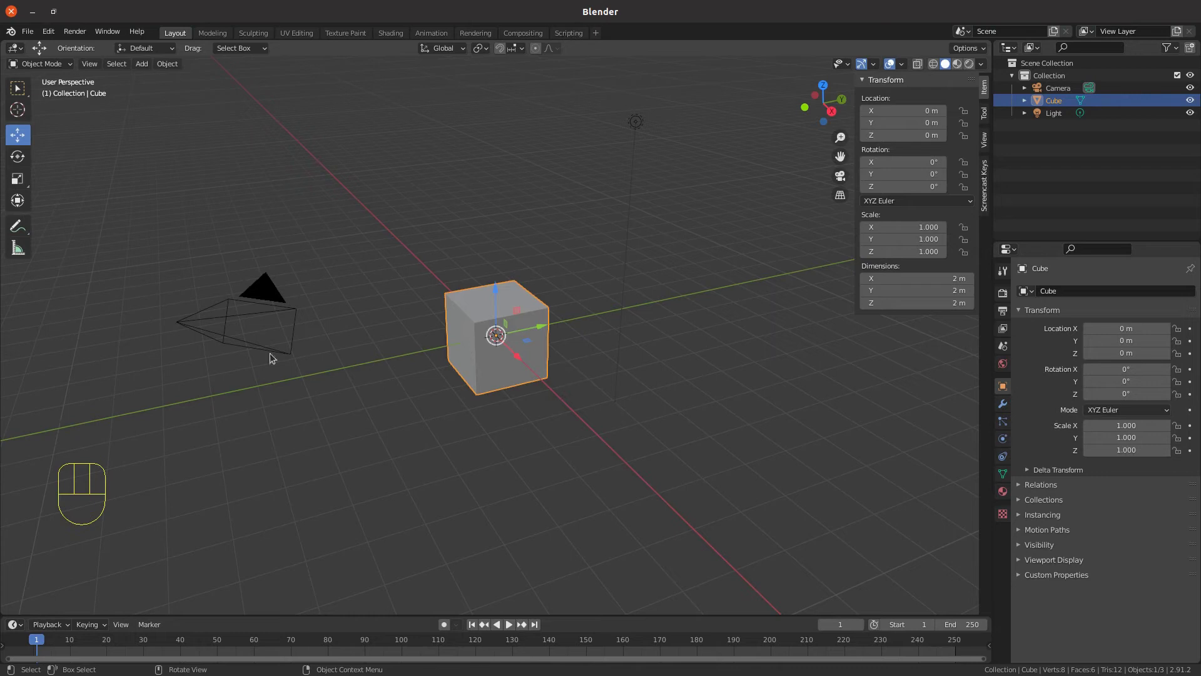
- Move the cube in the XY plane and in the YZ plane with the Move gizmo's plane handles, undoing each move
{"action": "left_click", "coordinate": [527, 345]}
{"action": "left_click_drag", "start_coordinate": [528, 345], "coordinate": [575, 326]}
{"action": "key", "text": "ctrl+z"}
{"action": "left_click_drag", "start_coordinate": [517, 316], "coordinate": [550, 303]}
{"action": "key", "text": "ctrl+z"}
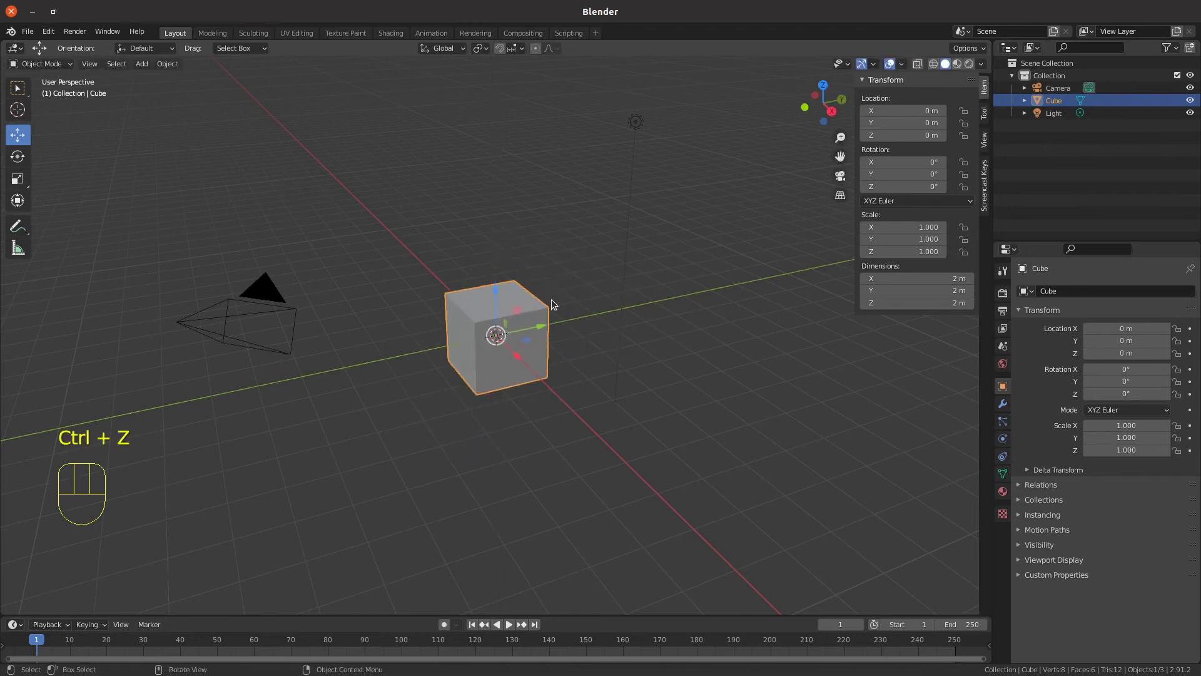
- Activate the Rotate tool, rotate the cube about -34.2° around X with its gizmo, and undo the rotation
{"action": "left_click", "coordinate": [18, 159]}
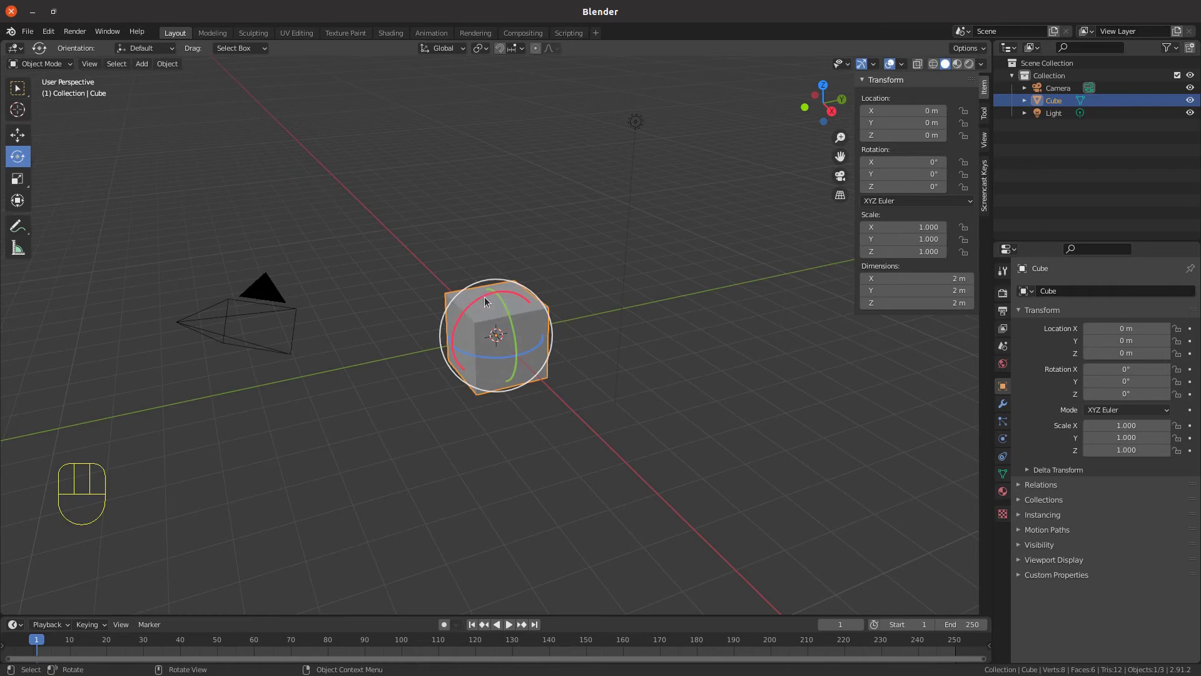
{"action": "left_click_drag", "start_coordinate": [482, 295], "coordinate": [516, 227]}
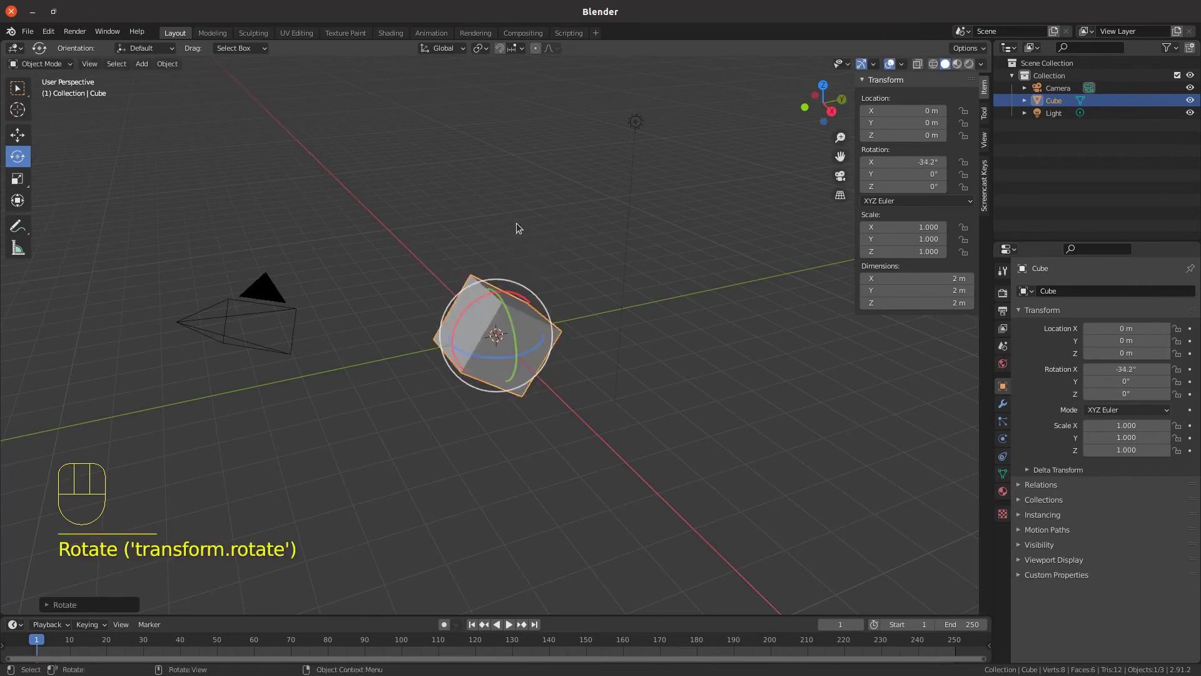
{"action": "key", "text": "ctrl+z"}
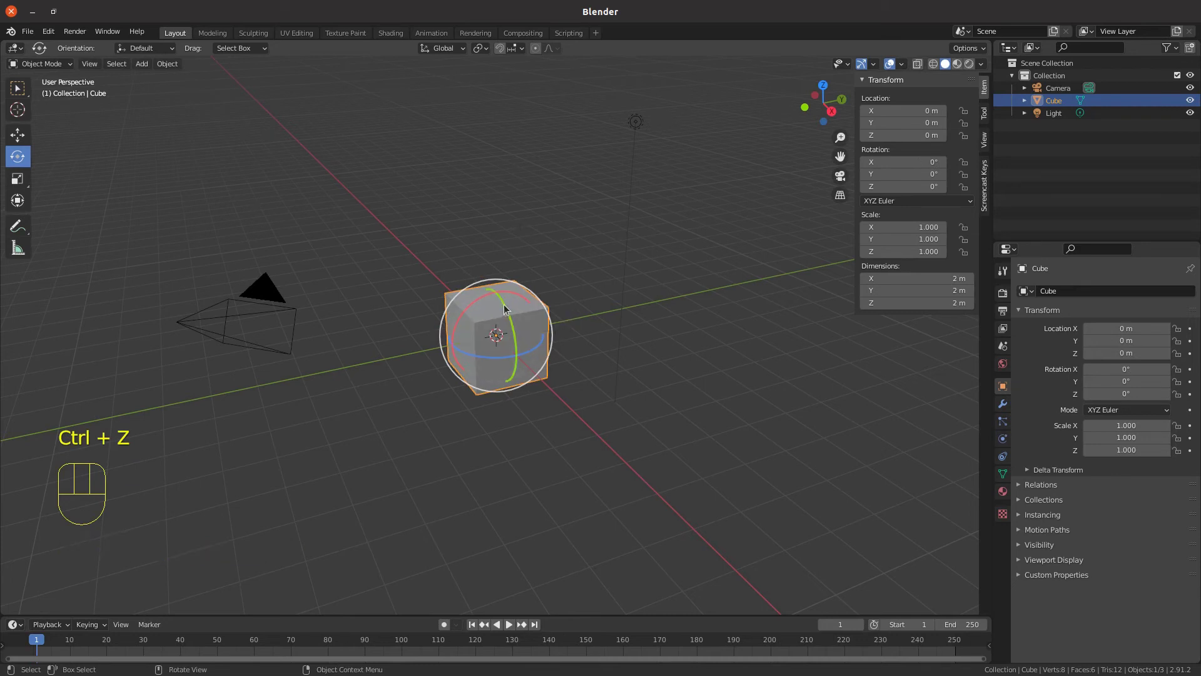
- Rotate the cube around Y with the gizmo and undo it; rotate it 45° around Z and reset its Z rotation to 0°
{"action": "left_click_drag", "start_coordinate": [504, 308], "coordinate": [496, 441]}
{"action": "key", "text": "ctrl+z"}
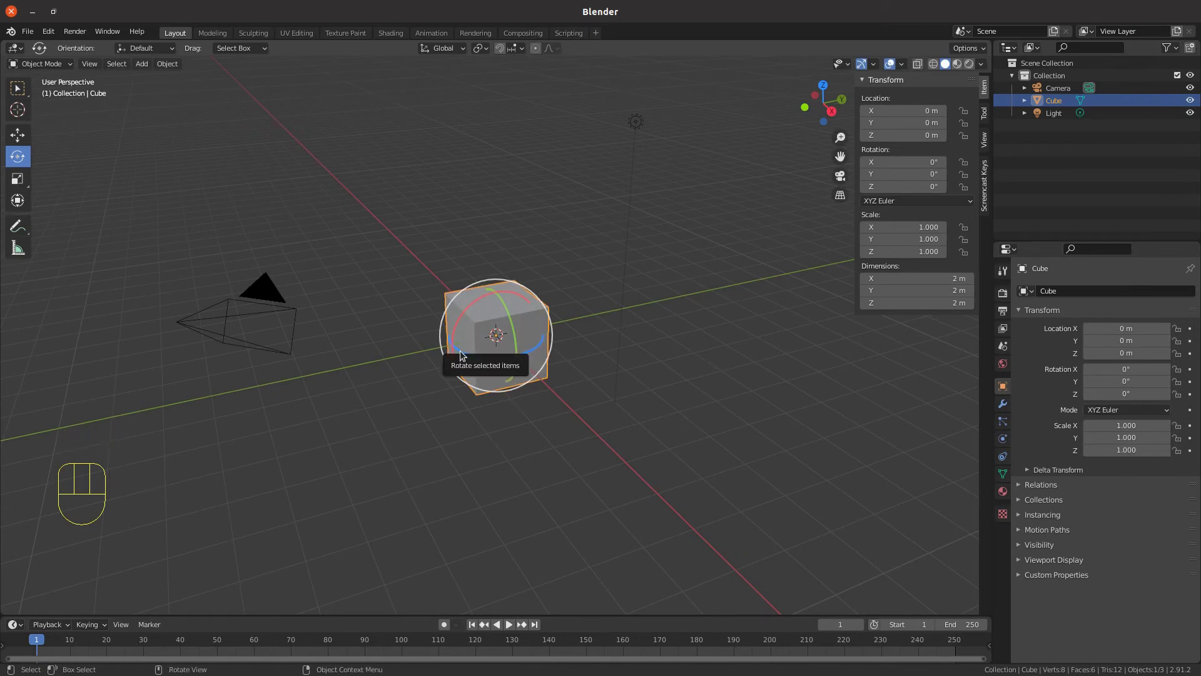
{"action": "left_click_drag", "start_coordinate": [459, 351], "coordinate": [523, 366]}
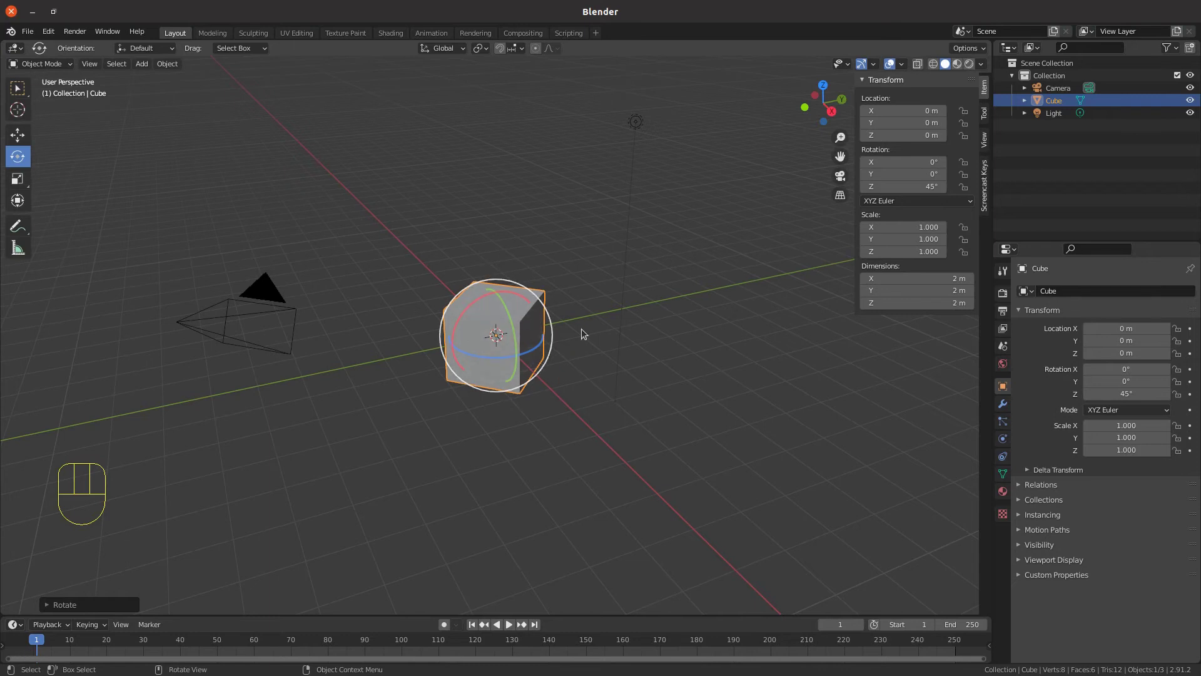
{"action": "left_click", "coordinate": [922, 187]}
{"action": "type", "text": "0"}
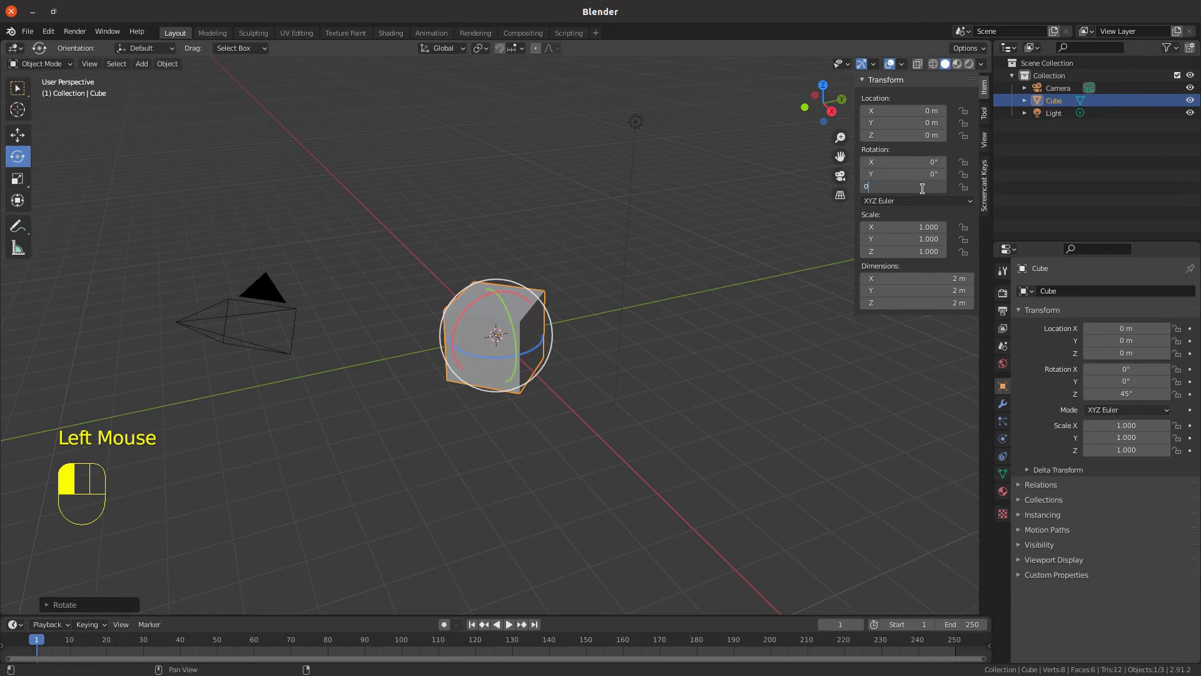
{"action": "left_click", "coordinate": [817, 212]}
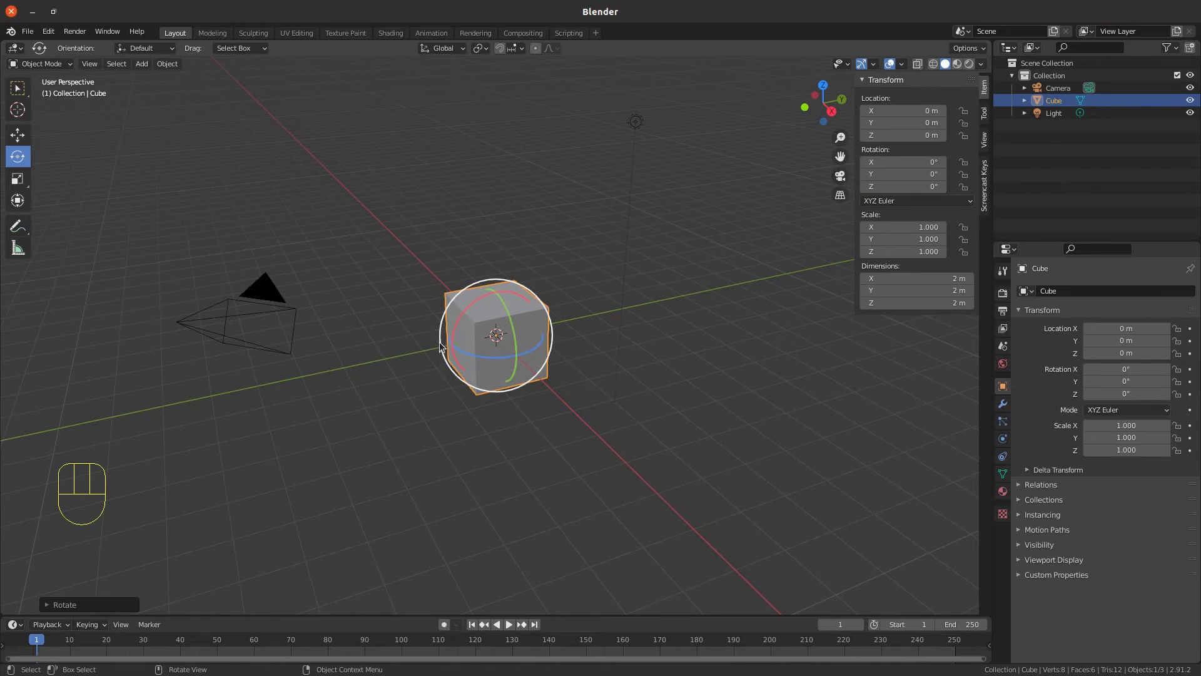
- Rotate the cube freely with the Rotate gizmo's outer ring and again with the Rotate command from the Select Box tool, discarding both rotations
{"action": "left_click_drag", "start_coordinate": [440, 346], "coordinate": [372, 295]}
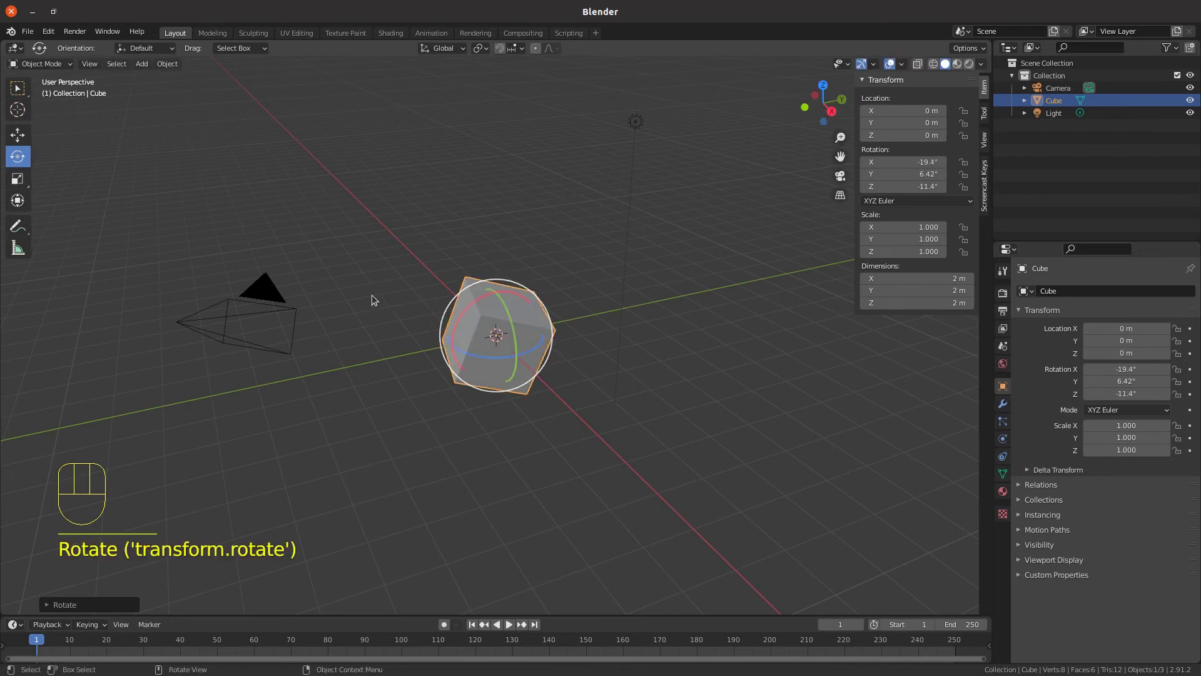
{"action": "key", "text": "ctrl+z"}
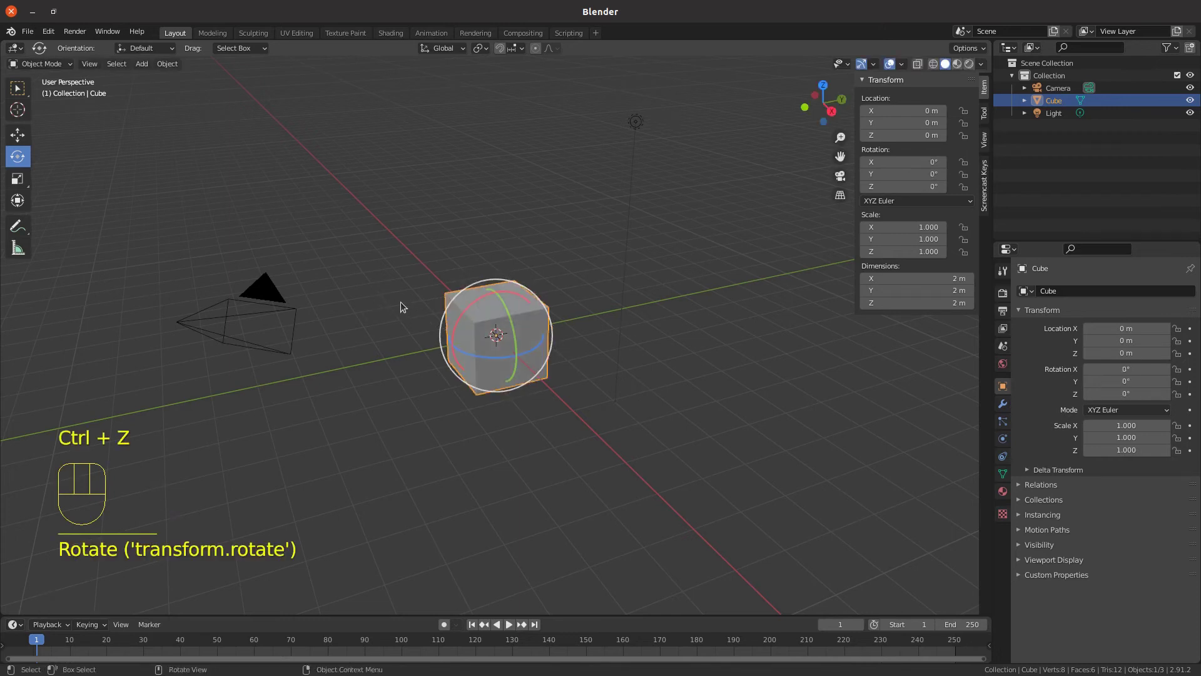
{"action": "left_click", "coordinate": [18, 88]}
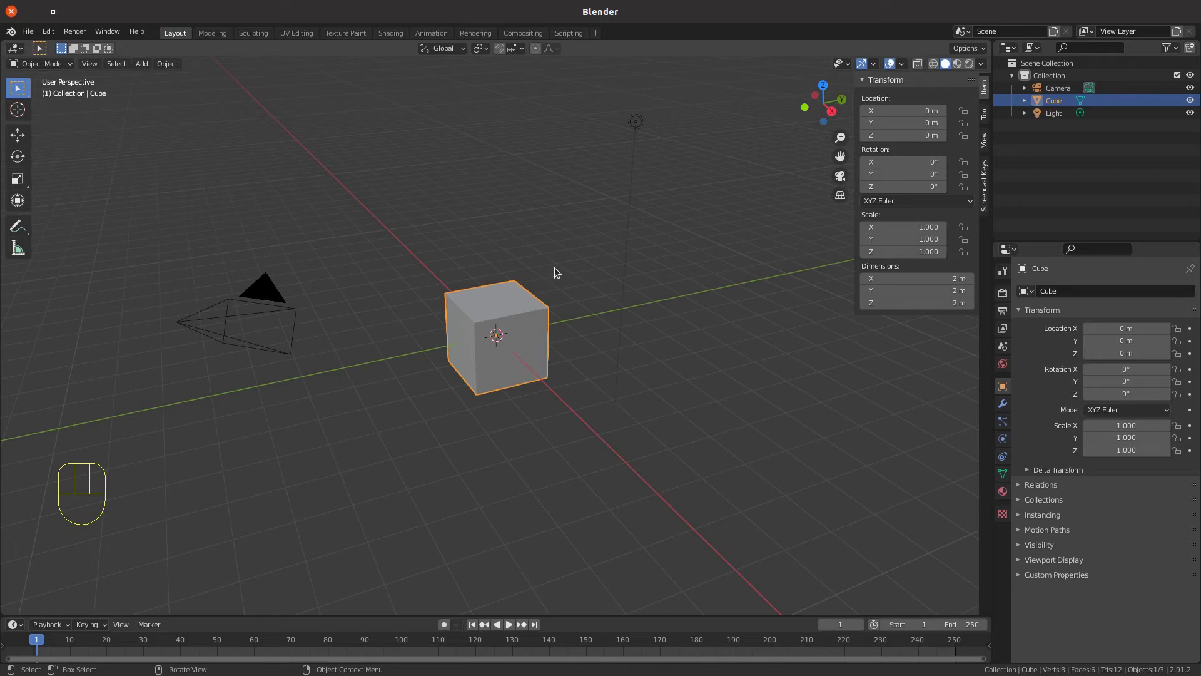
{"action": "key", "text": "r"}
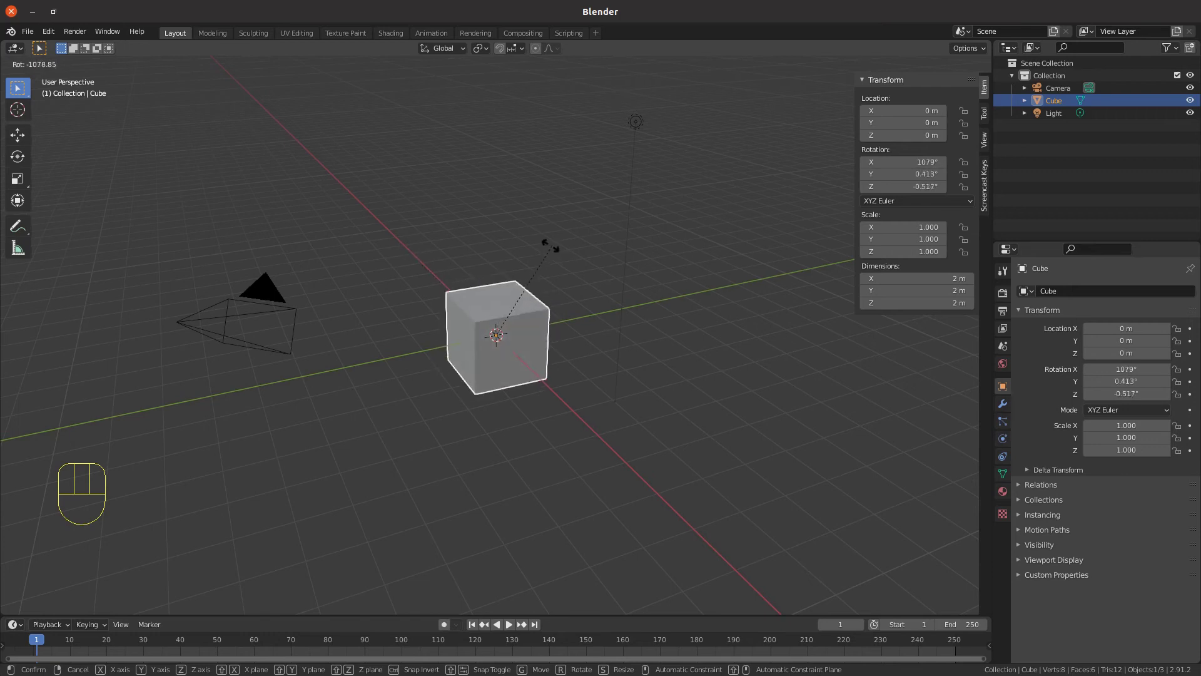
{"action": "key", "text": "Escape"}
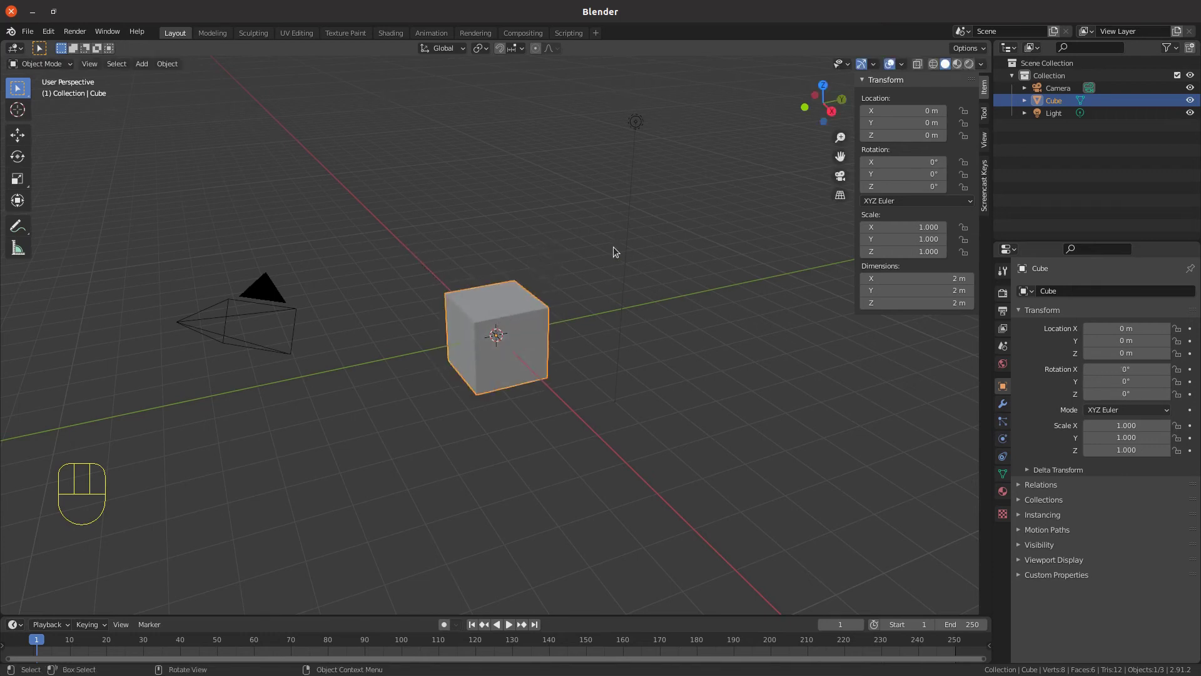
- Rotate the cube exactly 45° around the global X axis with the Rotate command and undo the rotation
{"action": "key", "text": "r"}
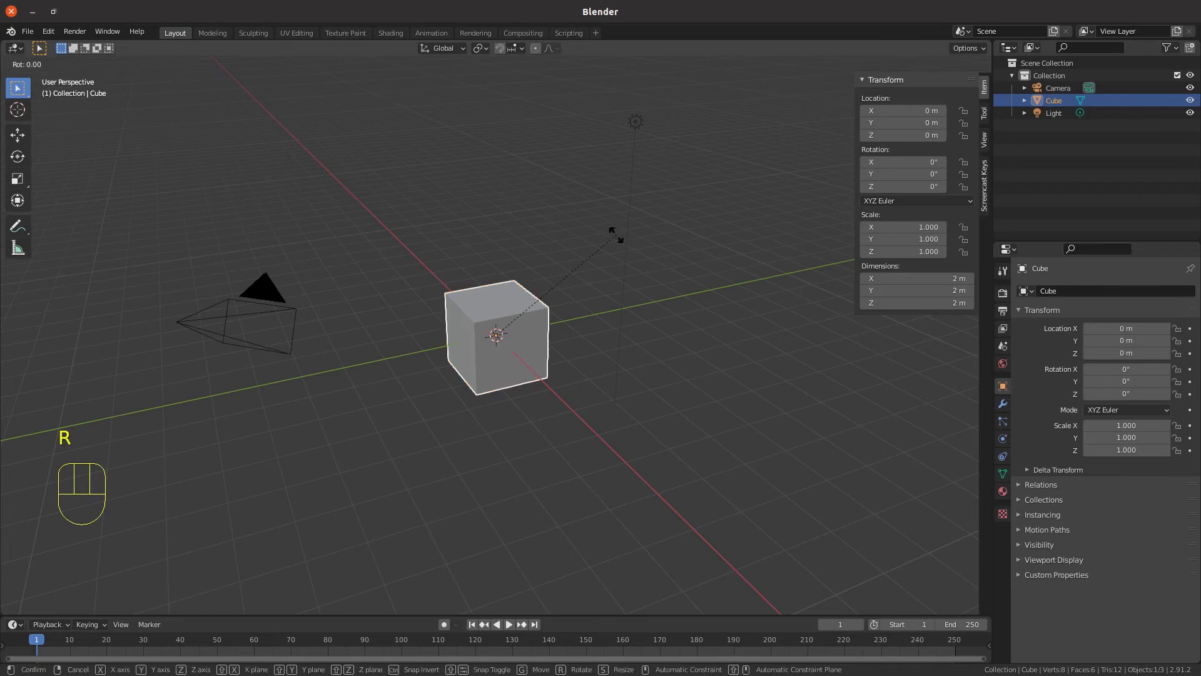
{"action": "key", "text": "x"}
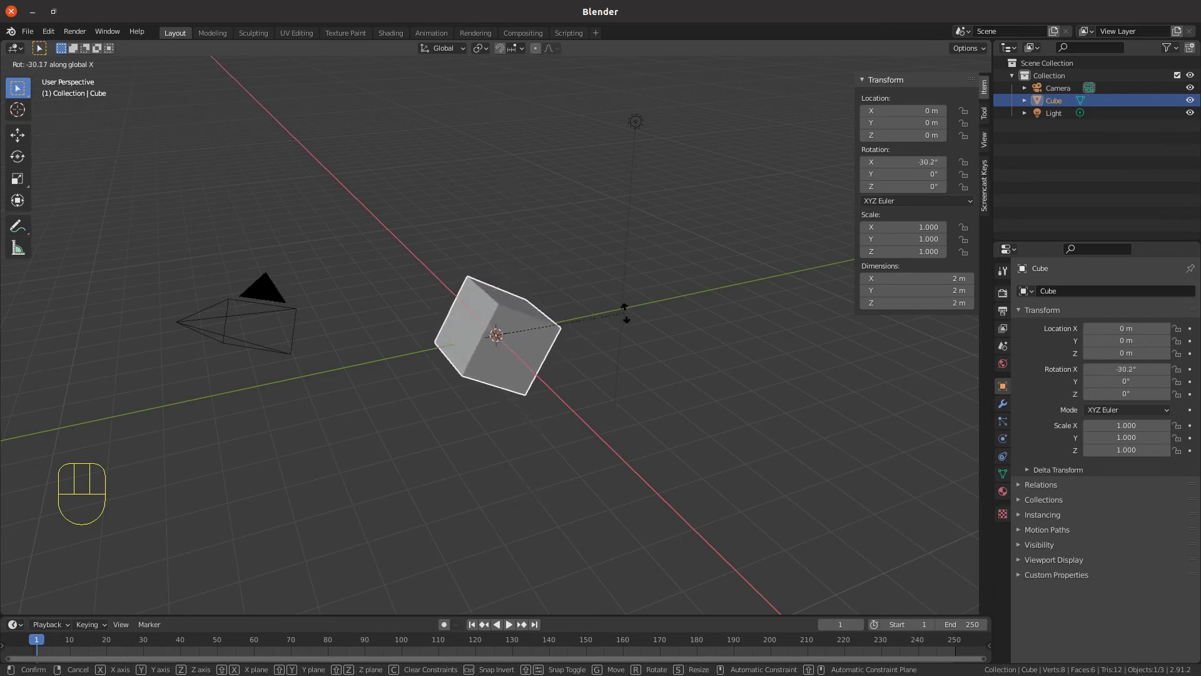
{"action": "type", "text": "45"}
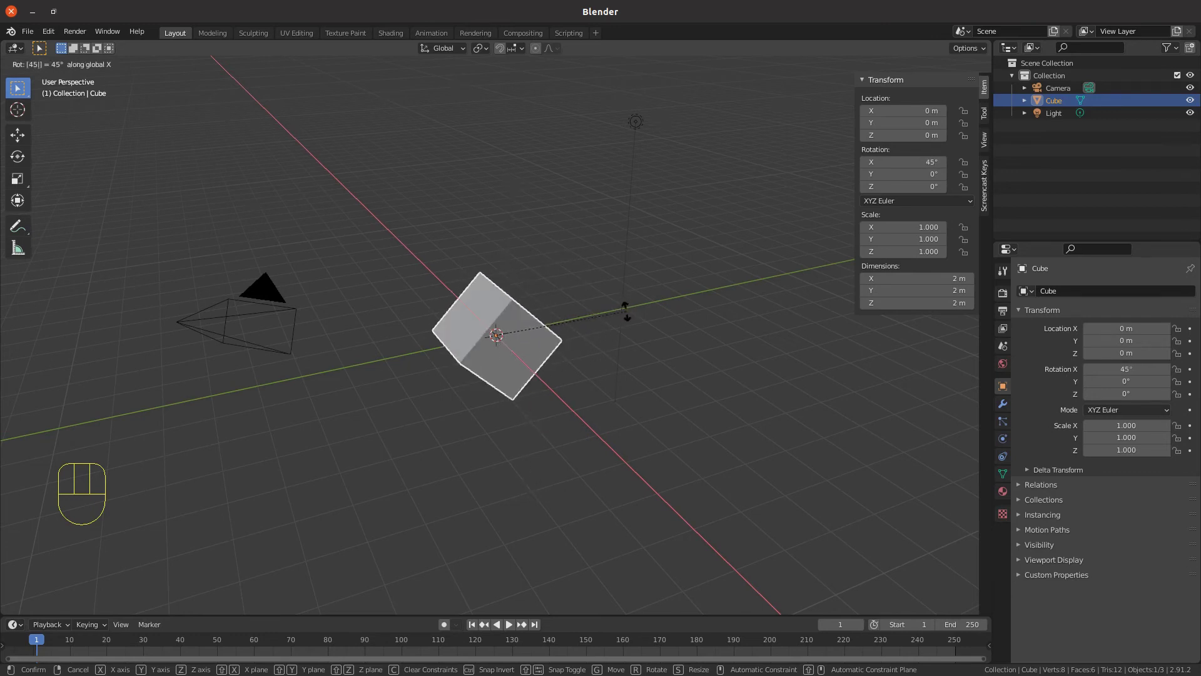
{"action": "key", "text": "Return"}
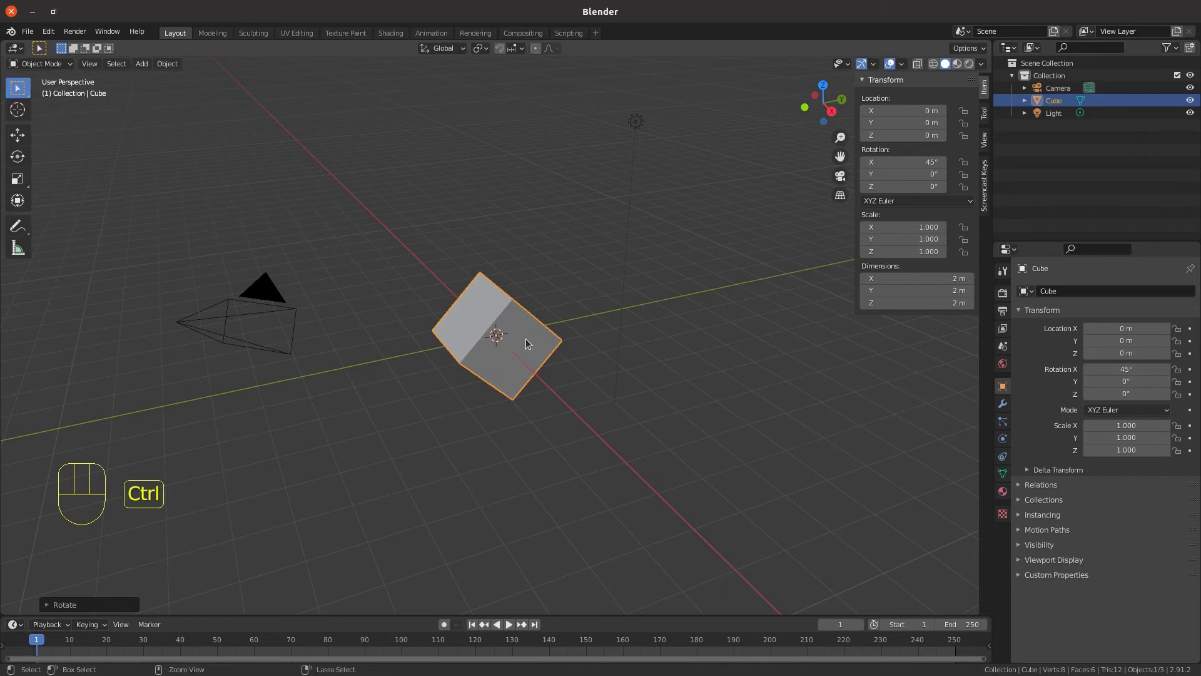
{"action": "key", "text": "ctrl+z"}
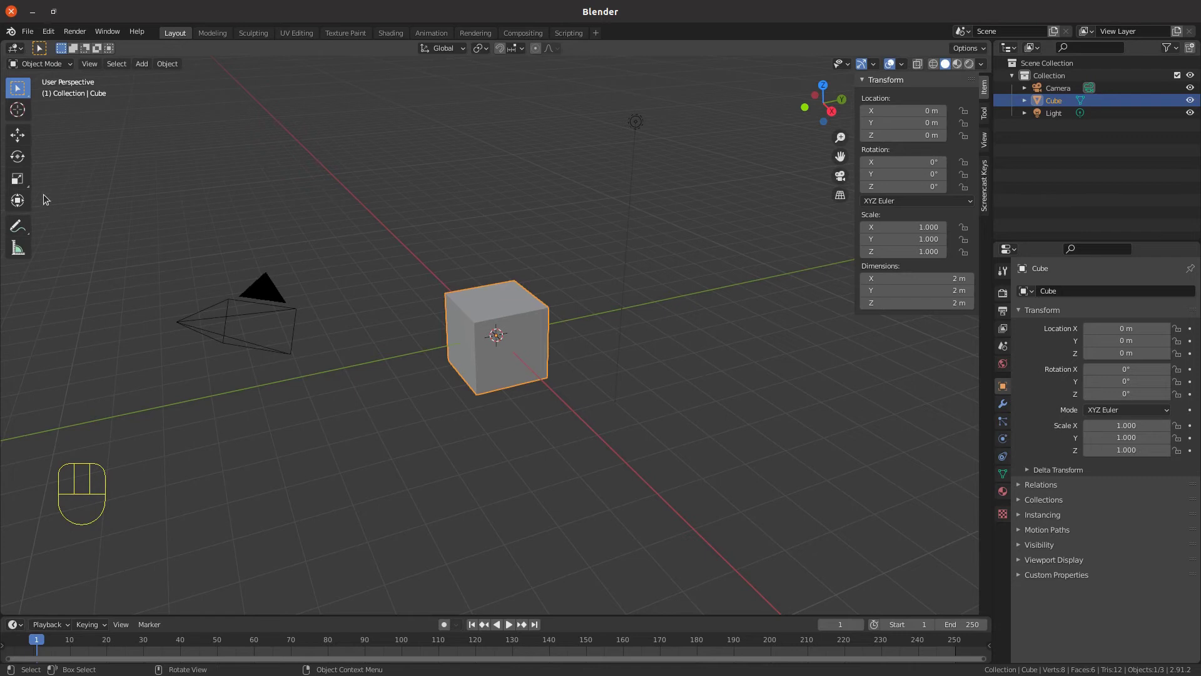
- Activate the Scale tool, scale the cube by 2 along Y with its gizmo handle, and undo the scaling
{"action": "left_click", "coordinate": [17, 179]}
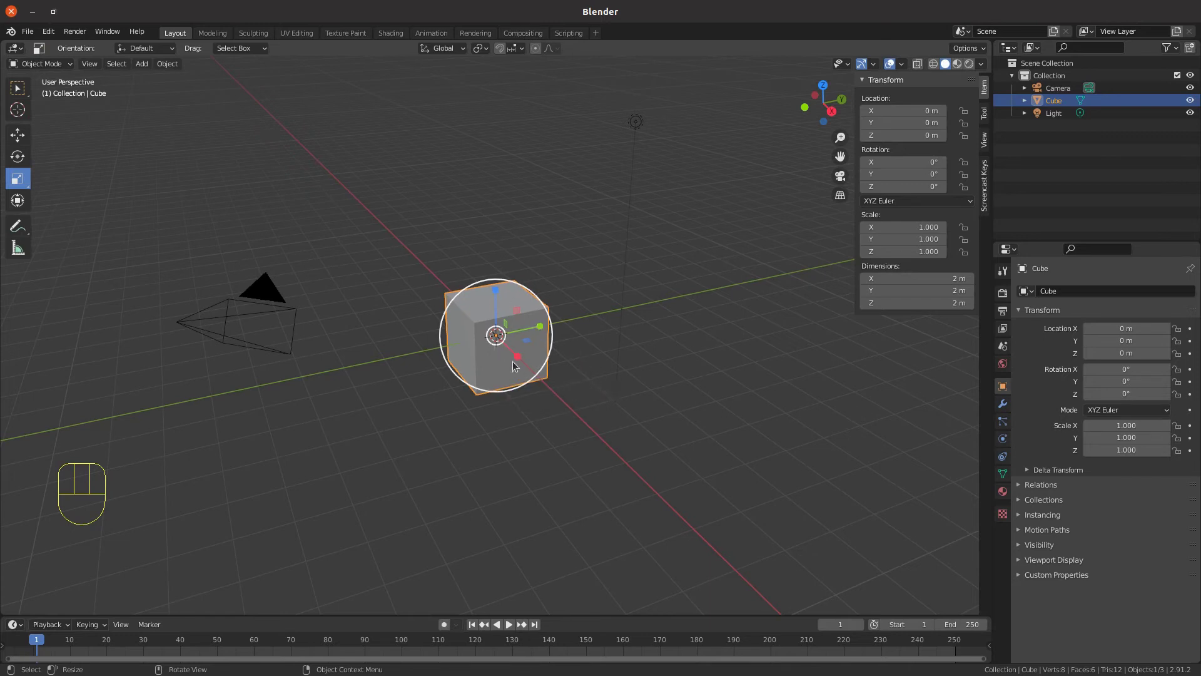
{"action": "left_click", "coordinate": [540, 331]}
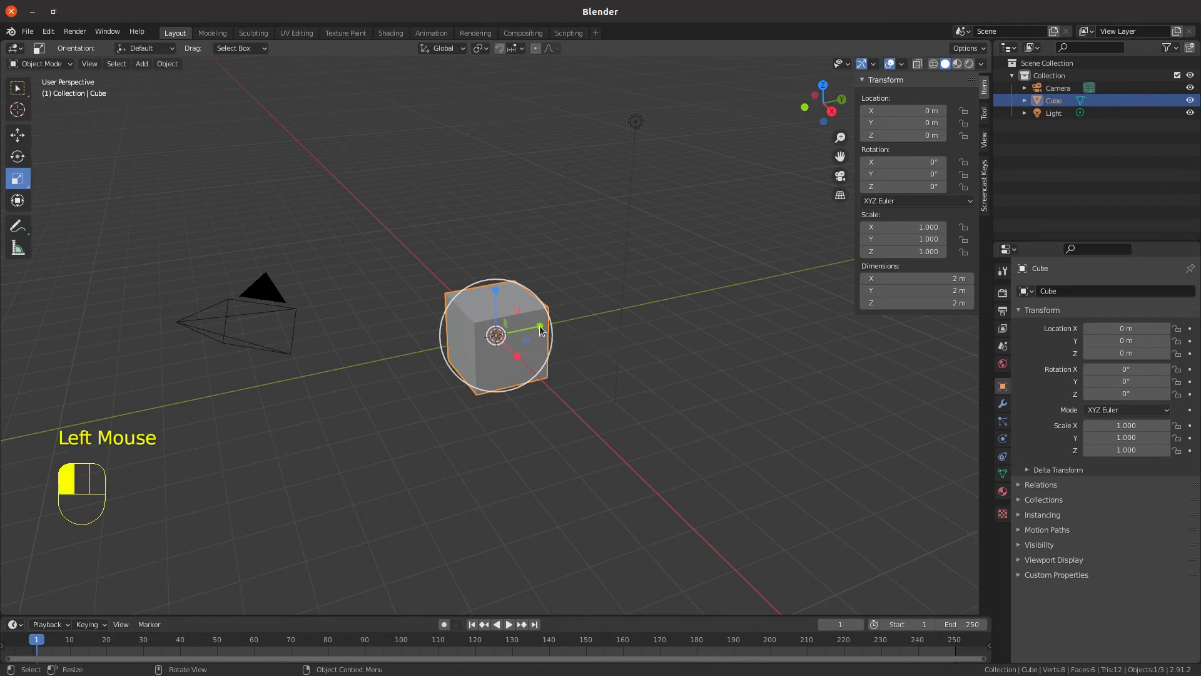
{"action": "left_click_drag", "start_coordinate": [542, 331], "coordinate": [631, 308]}
{"action": "type", "text": "2"}
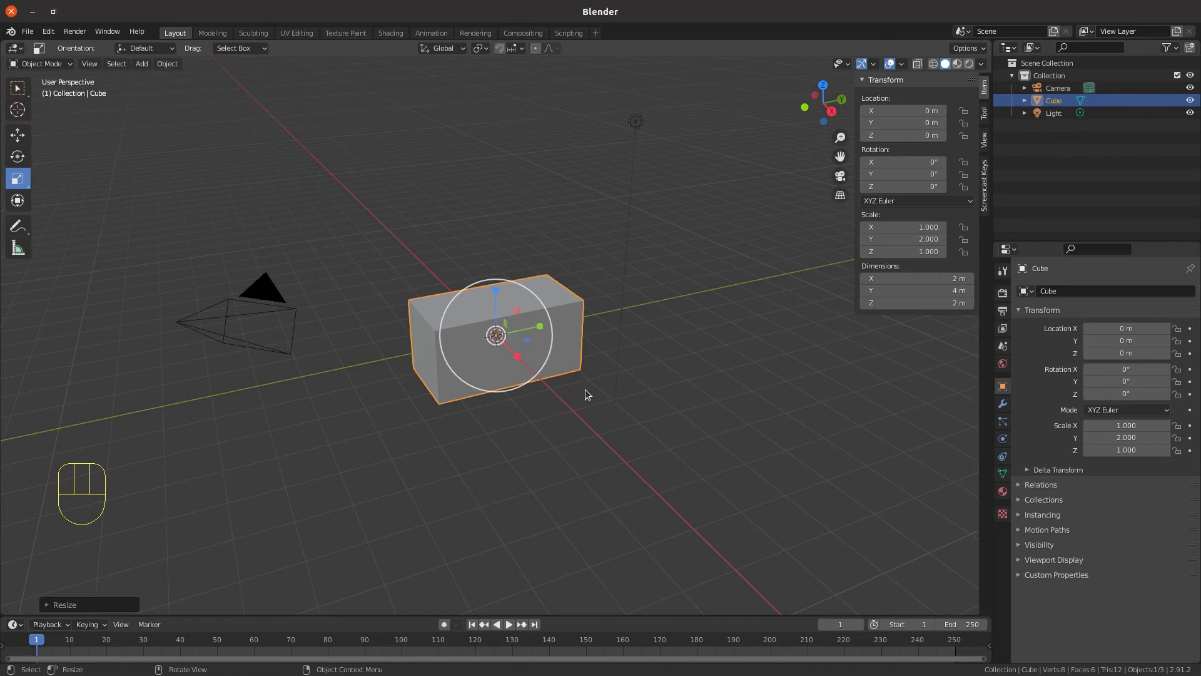
{"action": "key", "text": "ctrl+z"}
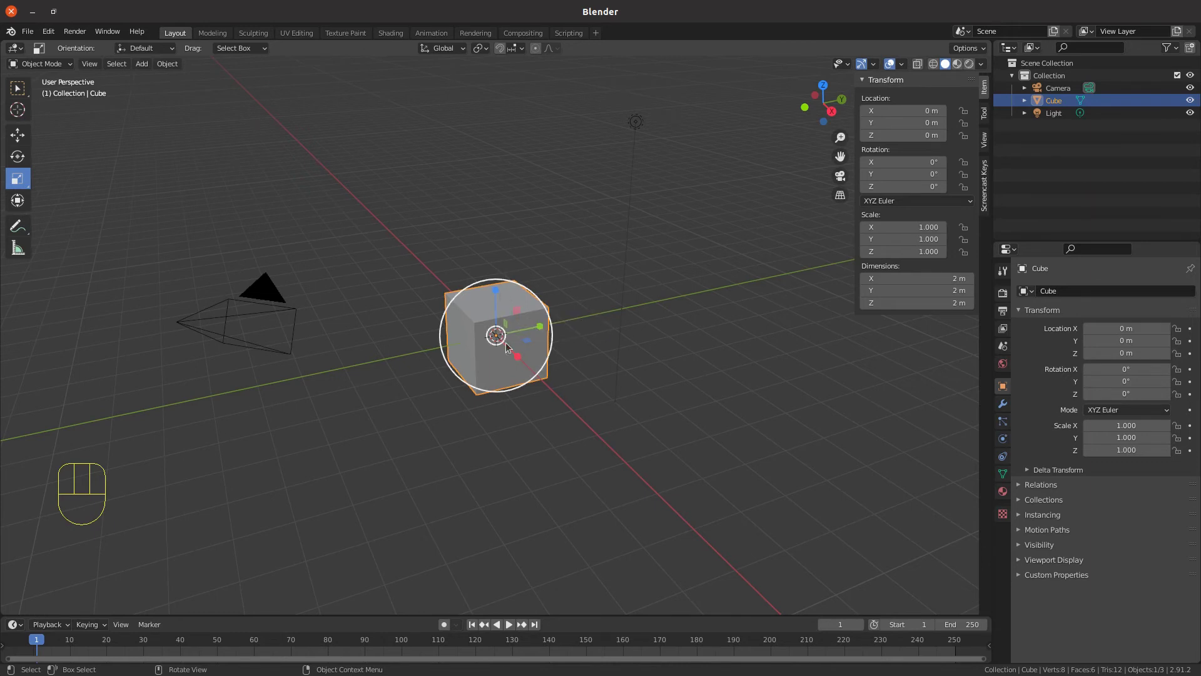
- Scale the cube by about 1.56 in the YZ plane with the Scale gizmo's plane handle and undo the scaling
{"action": "left_click", "coordinate": [518, 314]}
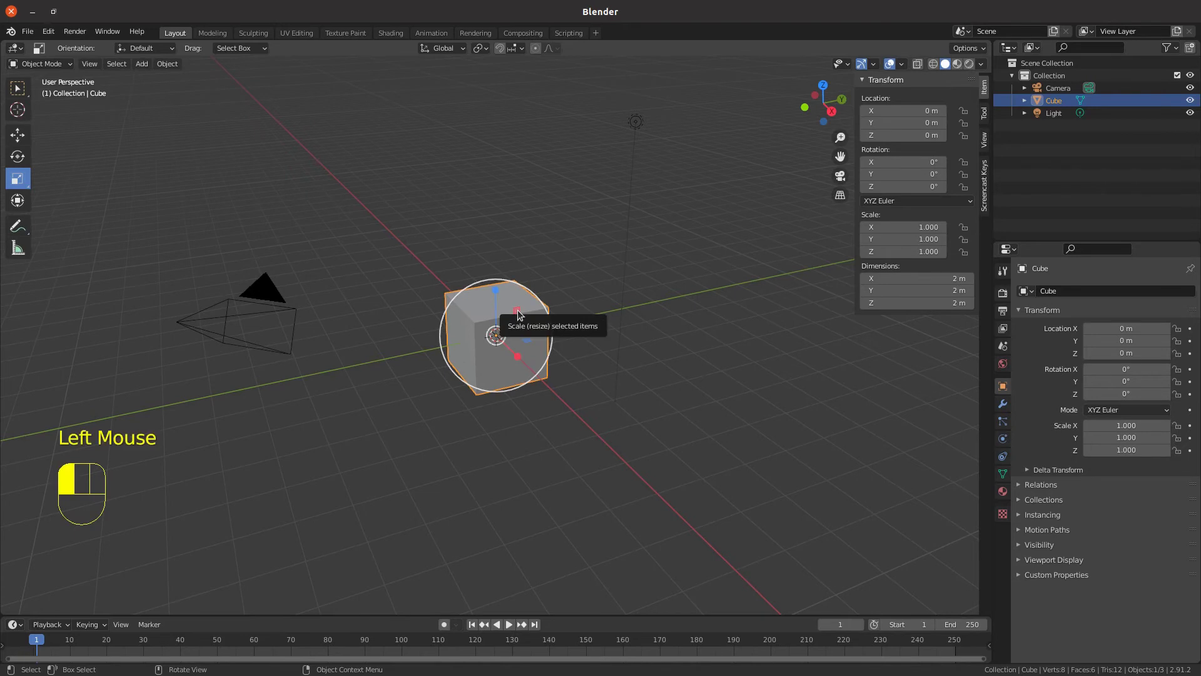
{"action": "left_click_drag", "start_coordinate": [518, 314], "coordinate": [546, 325]}
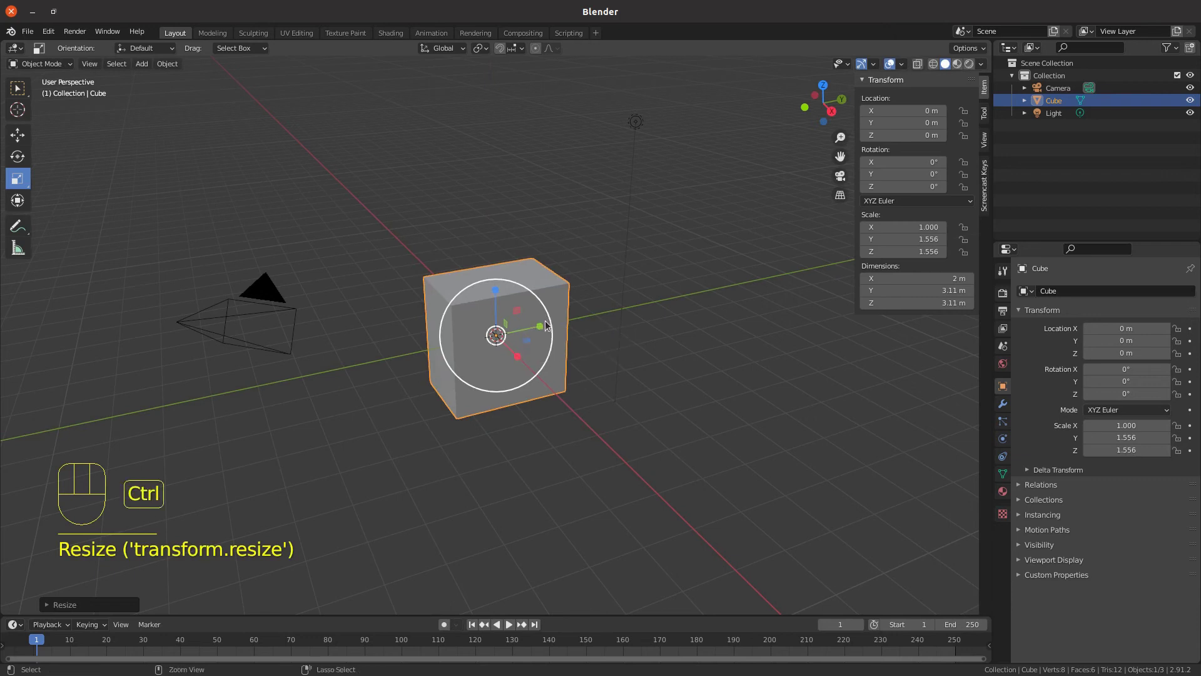
{"action": "key", "text": "ctrl+z"}
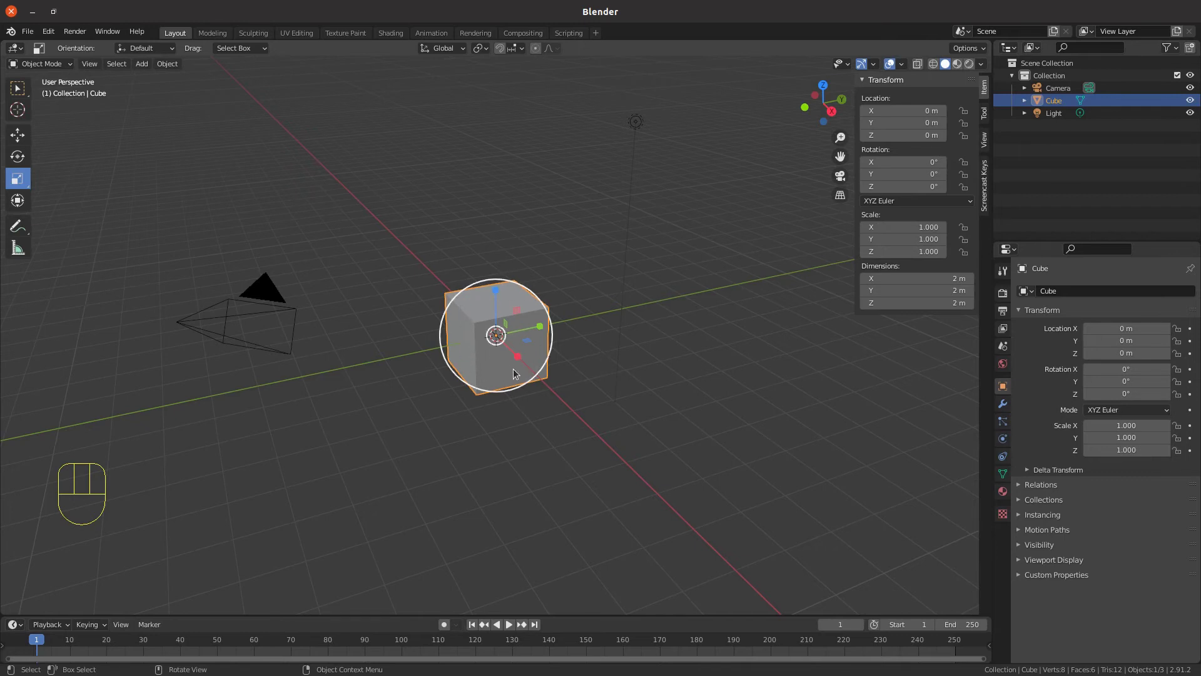
- Activate the Scale Cage tool, stretch the cube from its negative-Y face handle to about 7.41 m along Y, and undo it
{"action": "left_click", "coordinate": [28, 190]}
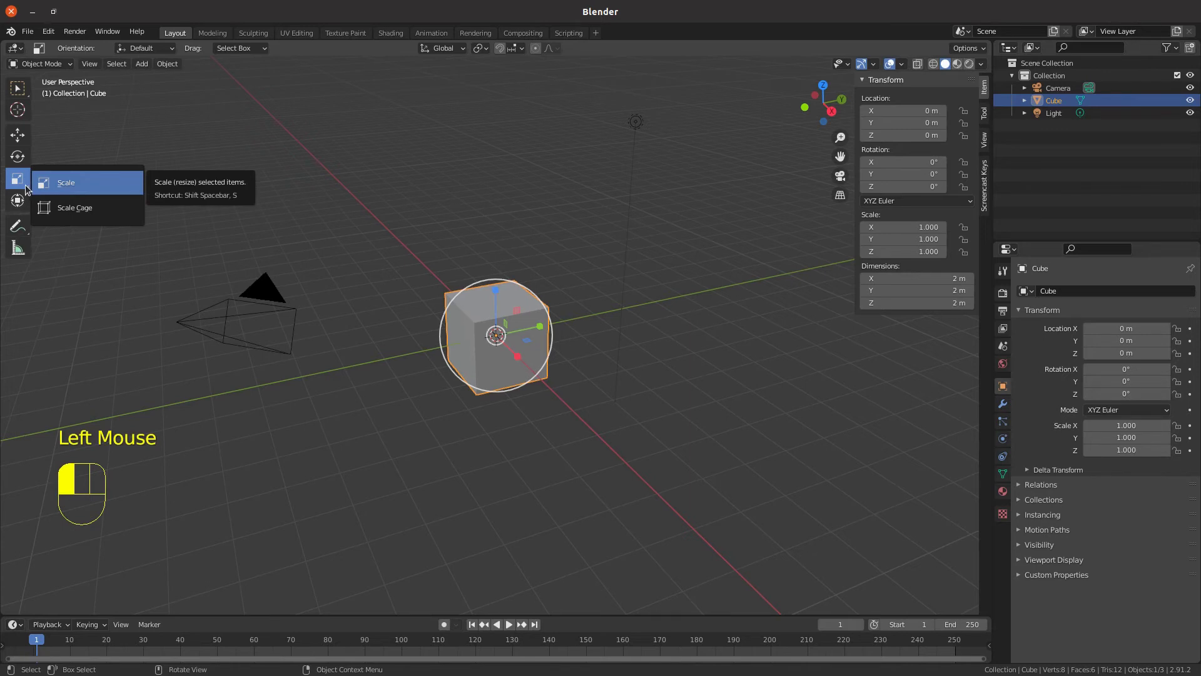
{"action": "left_click", "coordinate": [70, 208]}
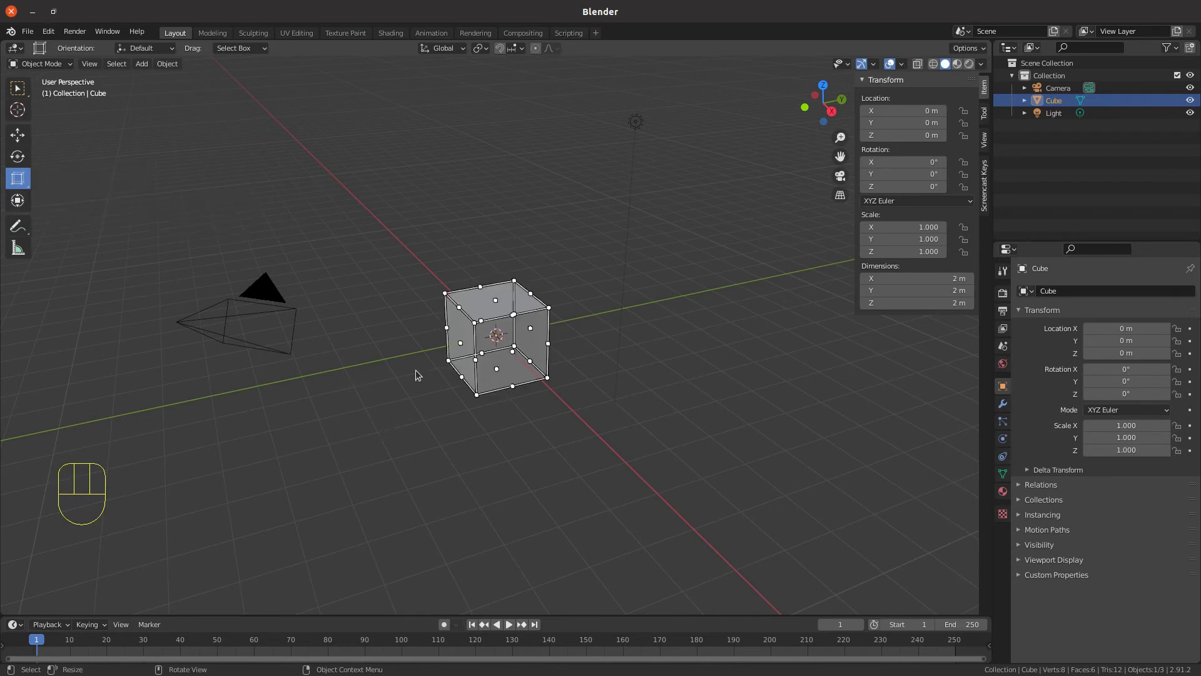
{"action": "left_click_drag", "start_coordinate": [460, 343], "coordinate": [267, 402]}
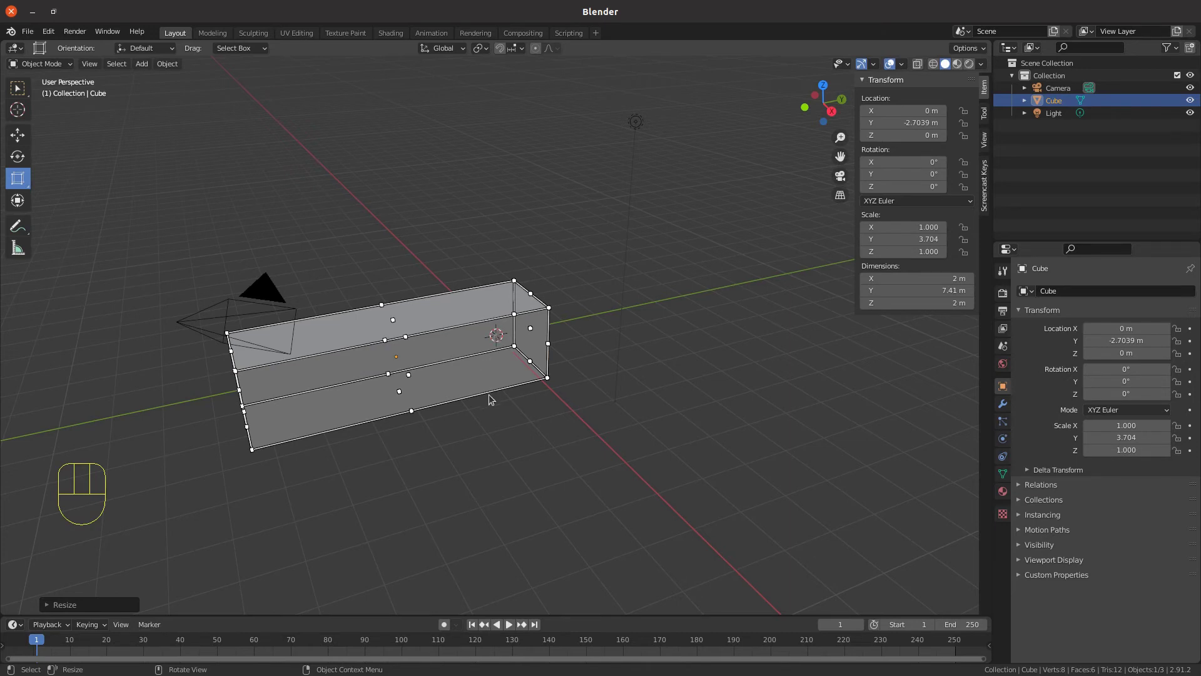
{"action": "key", "text": "ctrl+z"}
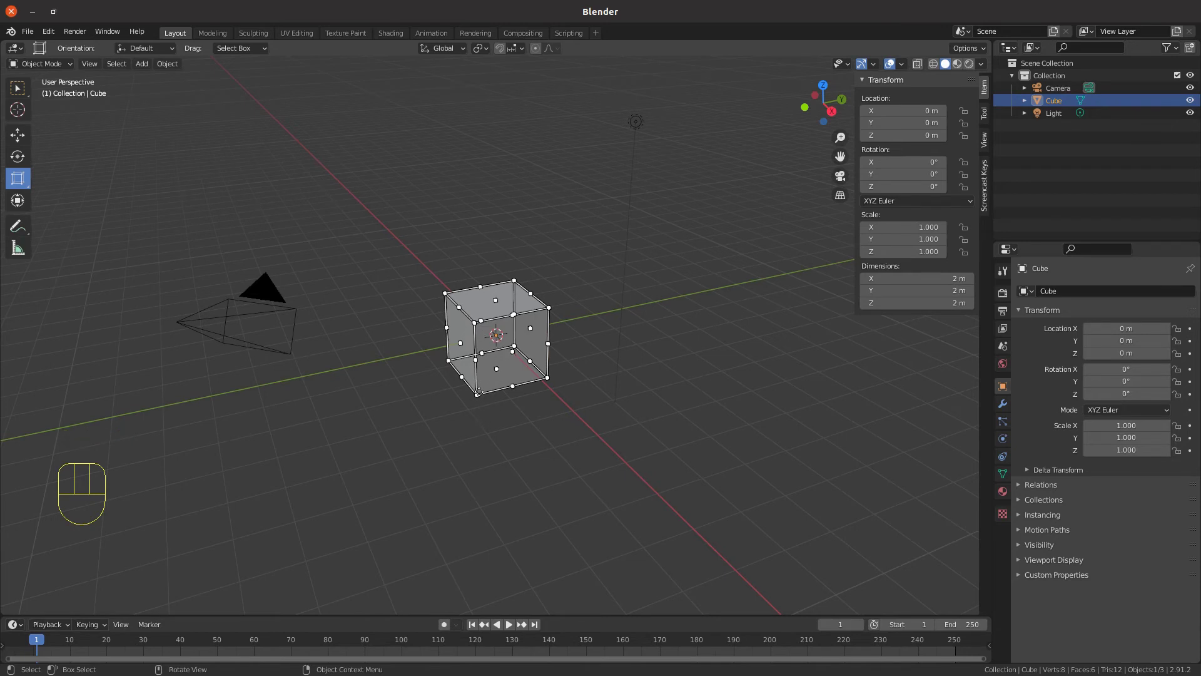
- Scale the cube from a cage corner to about 2.14 m per side and from an edge to about 2.57 m in X and Y, undoing each
{"action": "mouse_move", "coordinate": [477, 395]}
{"action": "left_mouse_down"}
{"action": "mouse_move", "coordinate": [431, 590]}
{"action": "mouse_move", "coordinate": [477, 396]}
{"action": "left_mouse_up"}
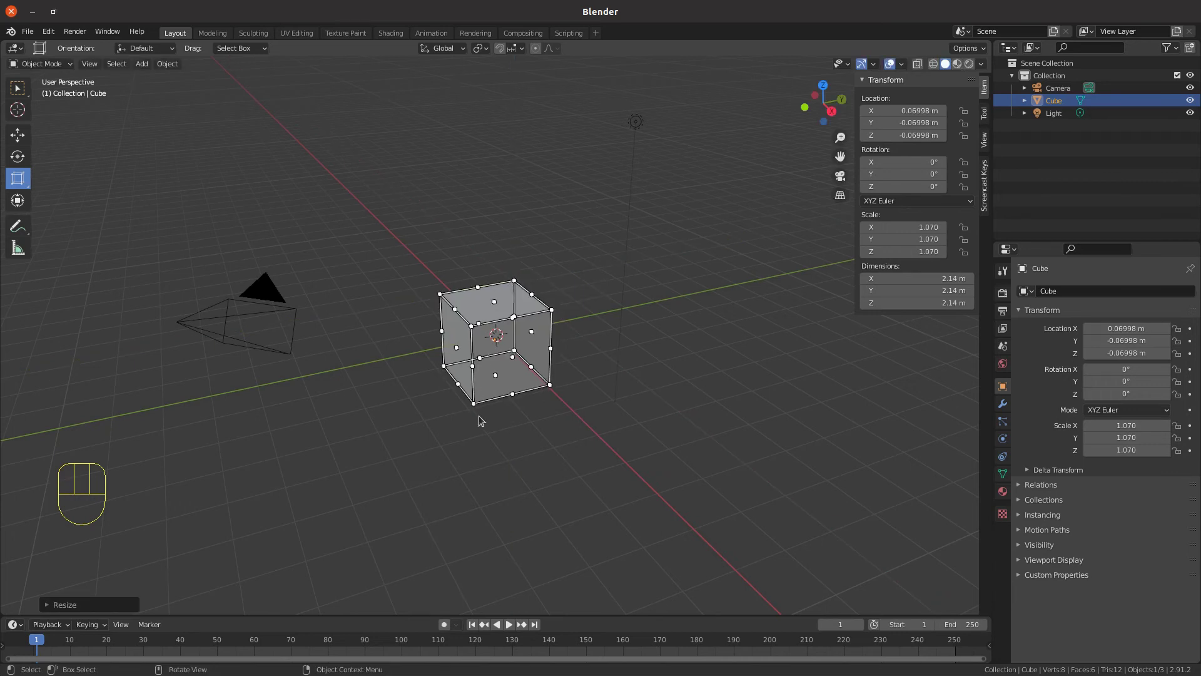
{"action": "key", "text": "ctrl+z"}
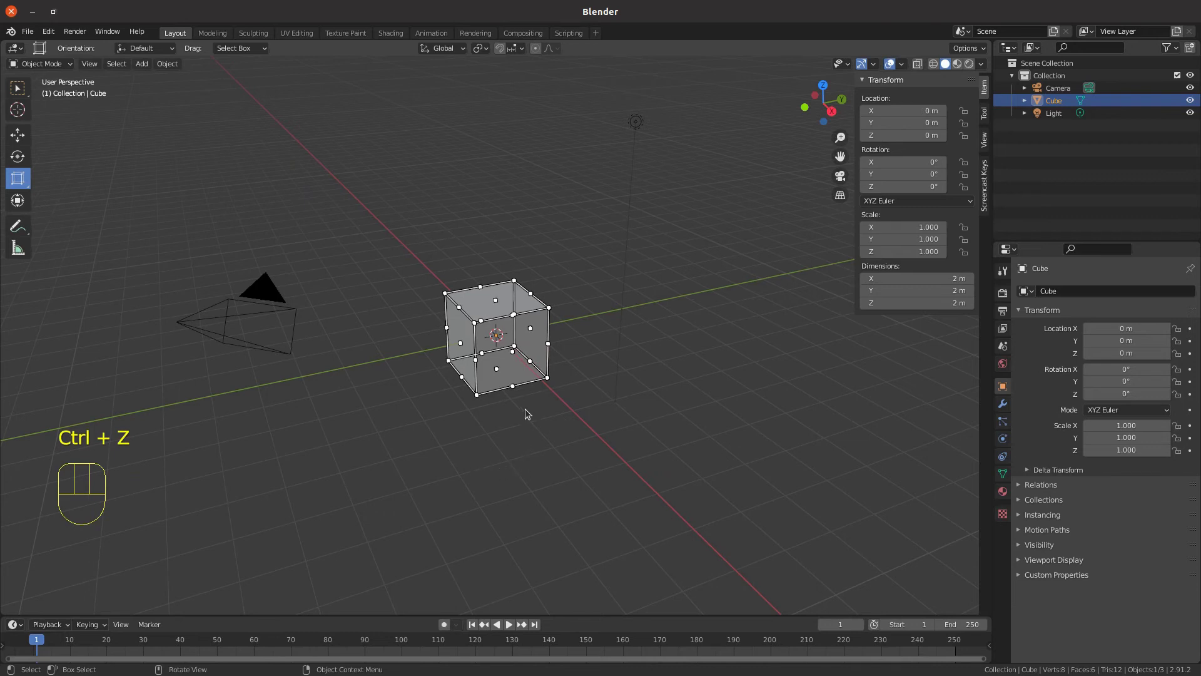
{"action": "left_click_drag", "start_coordinate": [550, 344], "coordinate": [572, 362]}
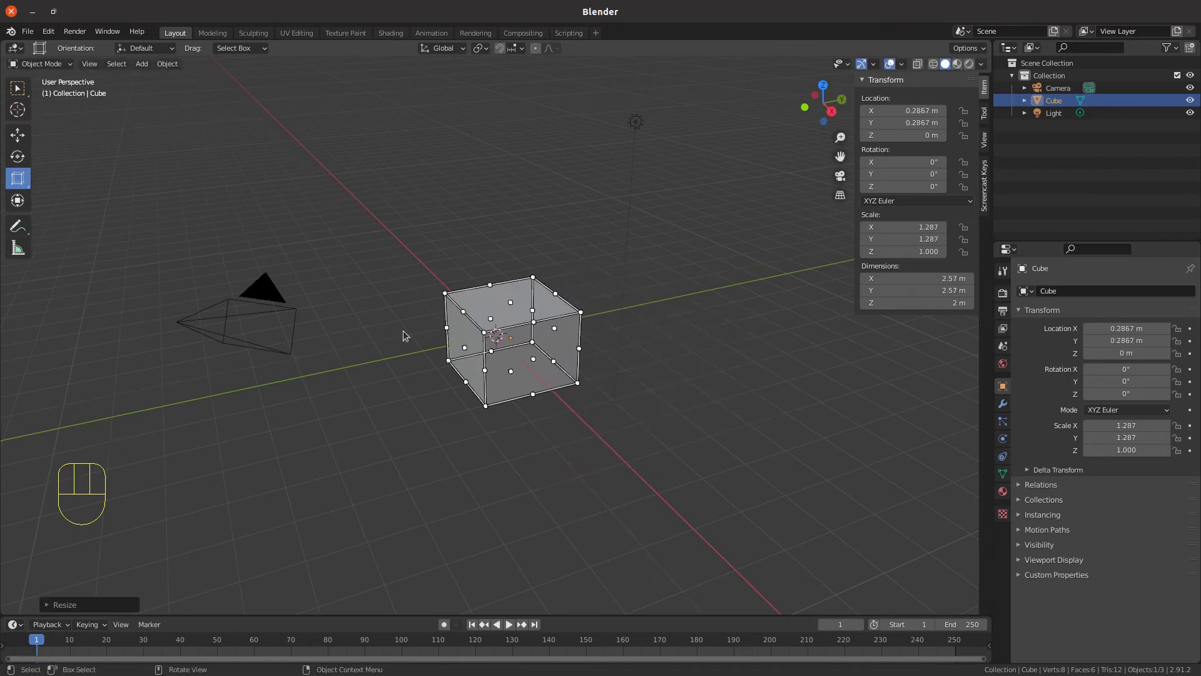
{"action": "key", "text": "ctrl+z"}
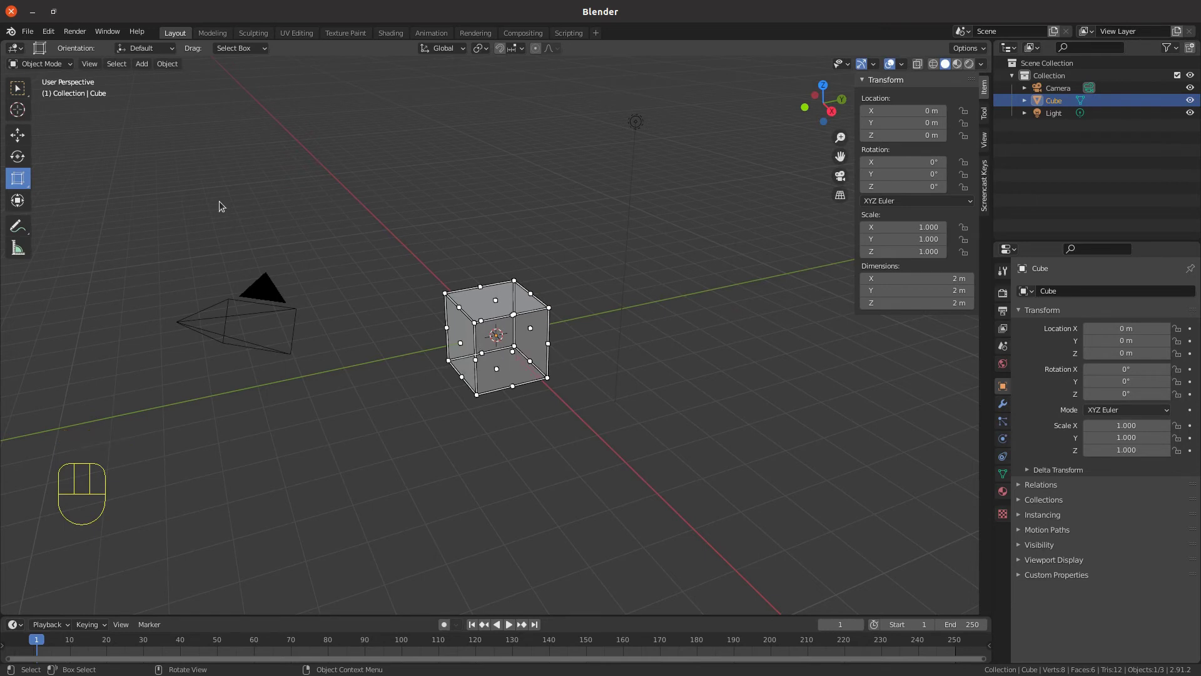
- Return to the Select Box tool, scale the cube uniformly by 2 with the Scale command, and undo the scaling
{"action": "left_click", "coordinate": [17, 88]}
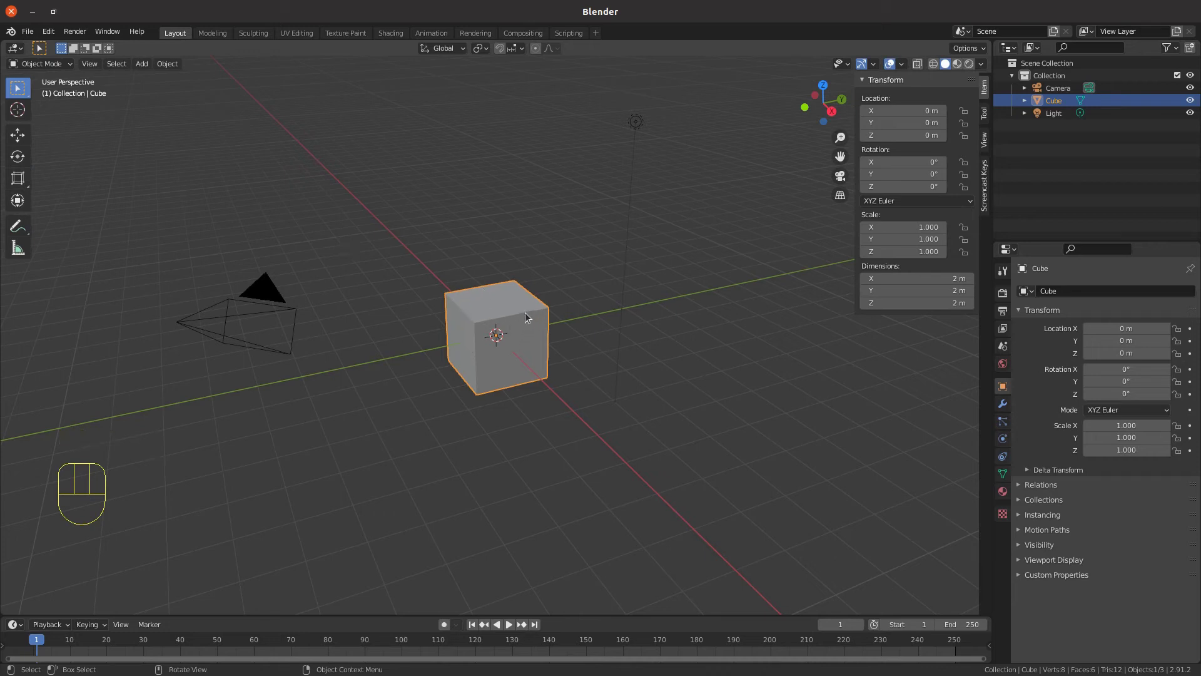
{"action": "key", "text": "s"}
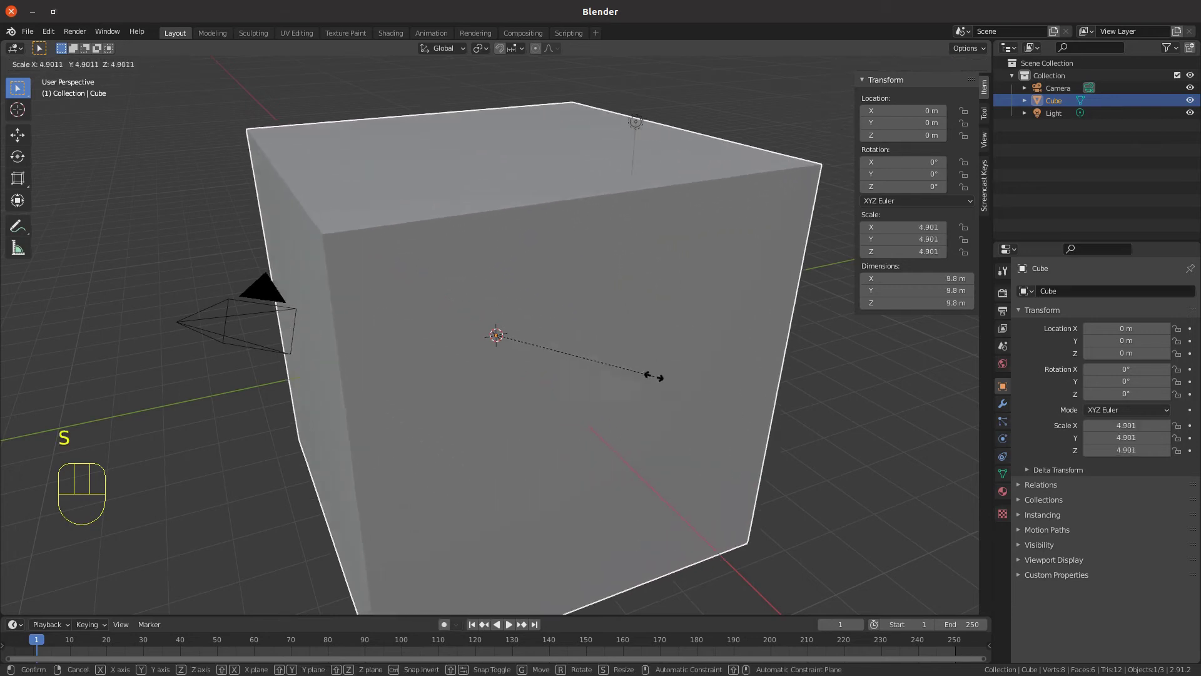
{"action": "right_click", "coordinate": [567, 362]}
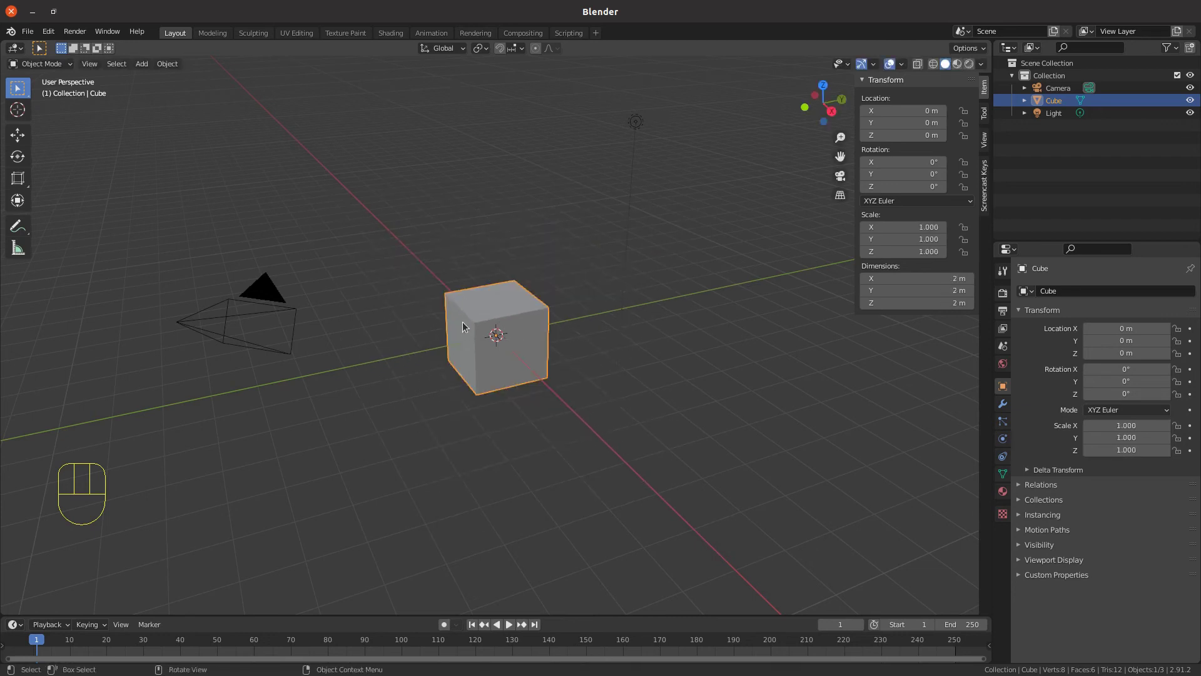
{"action": "key", "text": "s"}
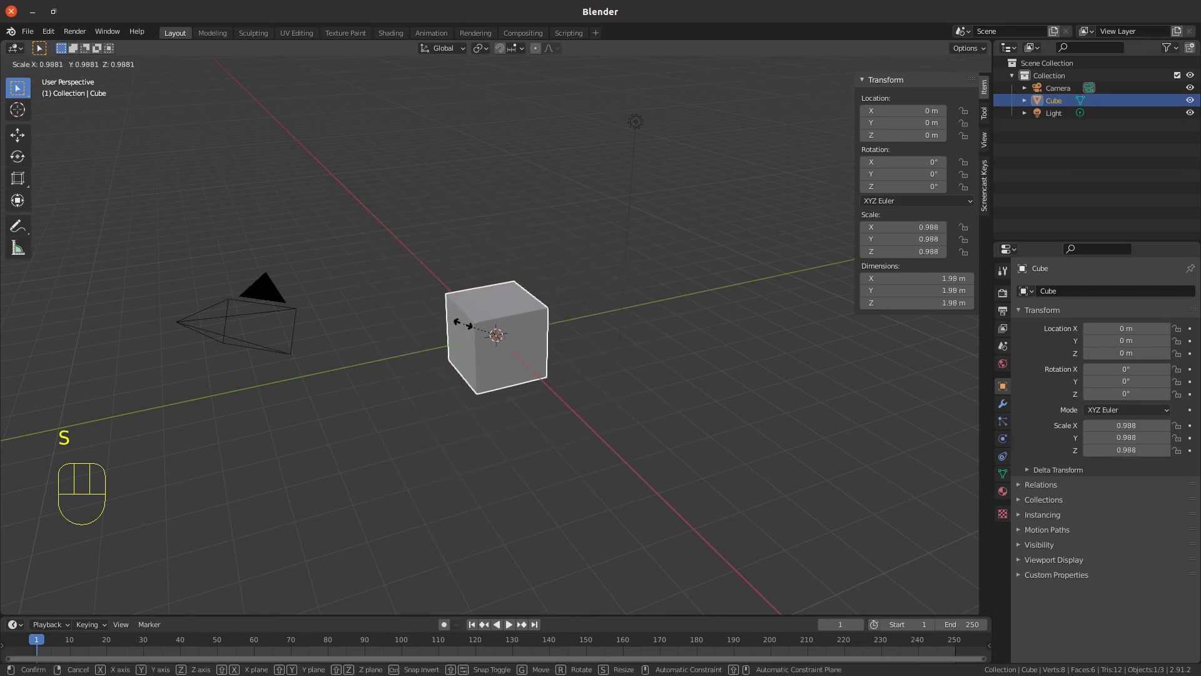
{"action": "type", "text": "2"}
{"action": "key", "text": "Return"}
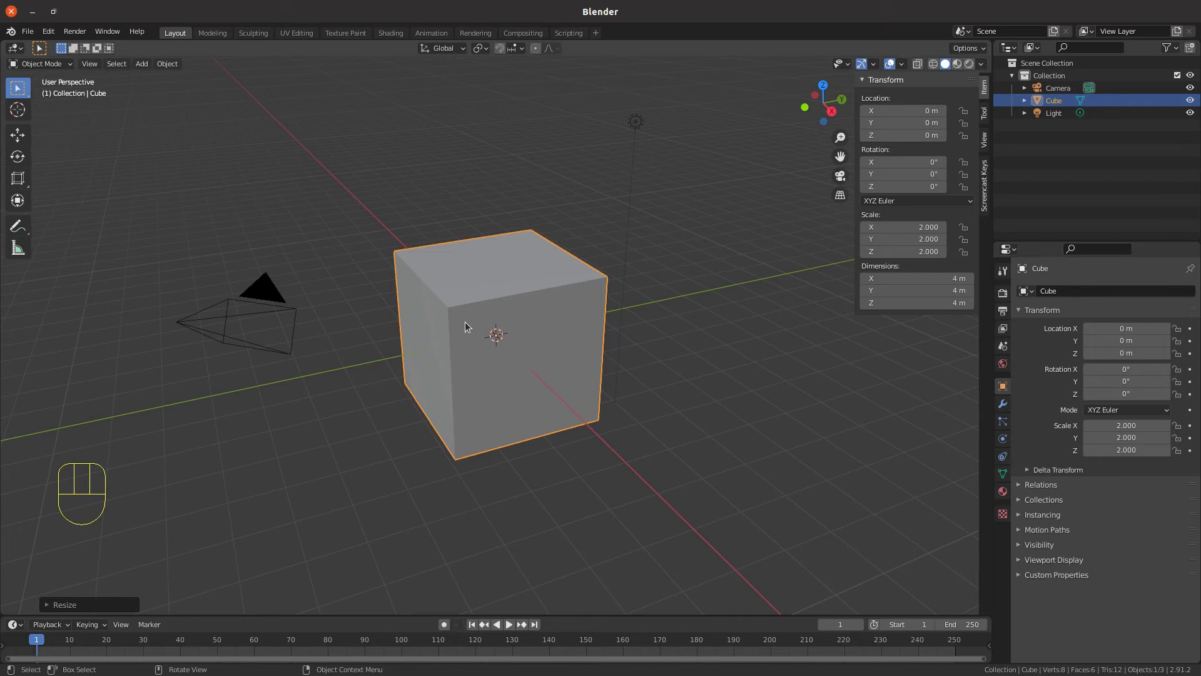
{"action": "key", "text": "ctrl+z"}
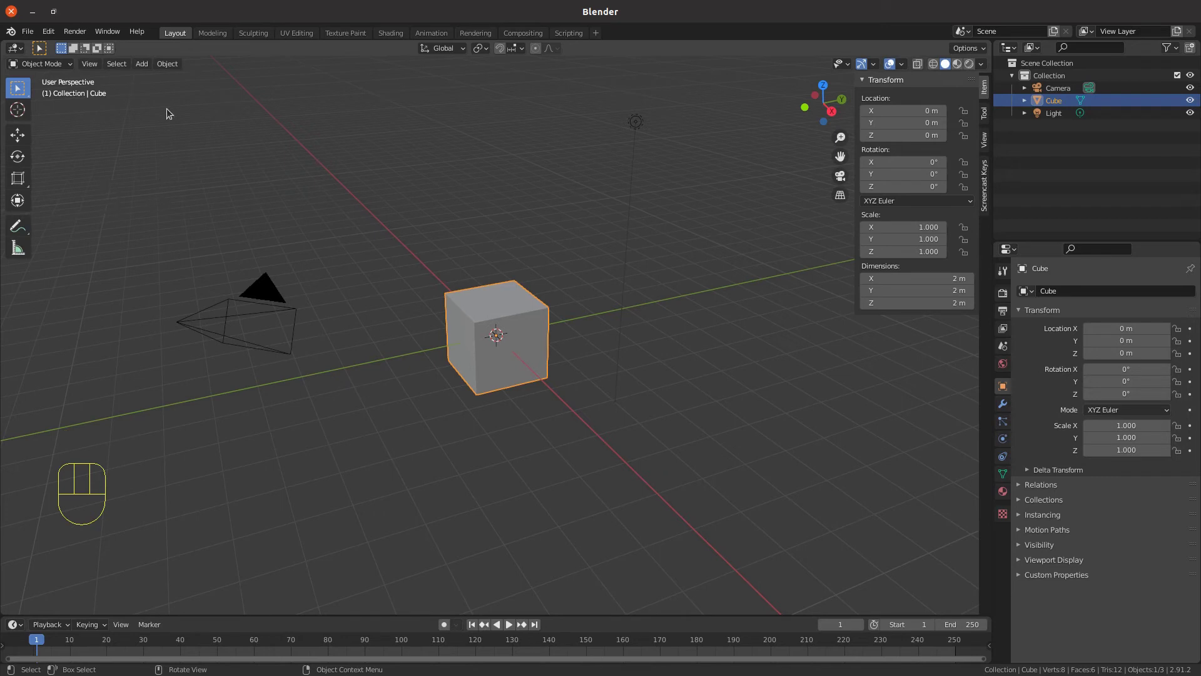
- Examine the Object menu's commands and the object types that can be added, including meshes, volumes, lattices, images and lights
{"action": "left_click", "coordinate": [168, 65]}
{"action": "mouse_move", "coordinate": [194, 79]}
{"action": "key", "text": "shift"}
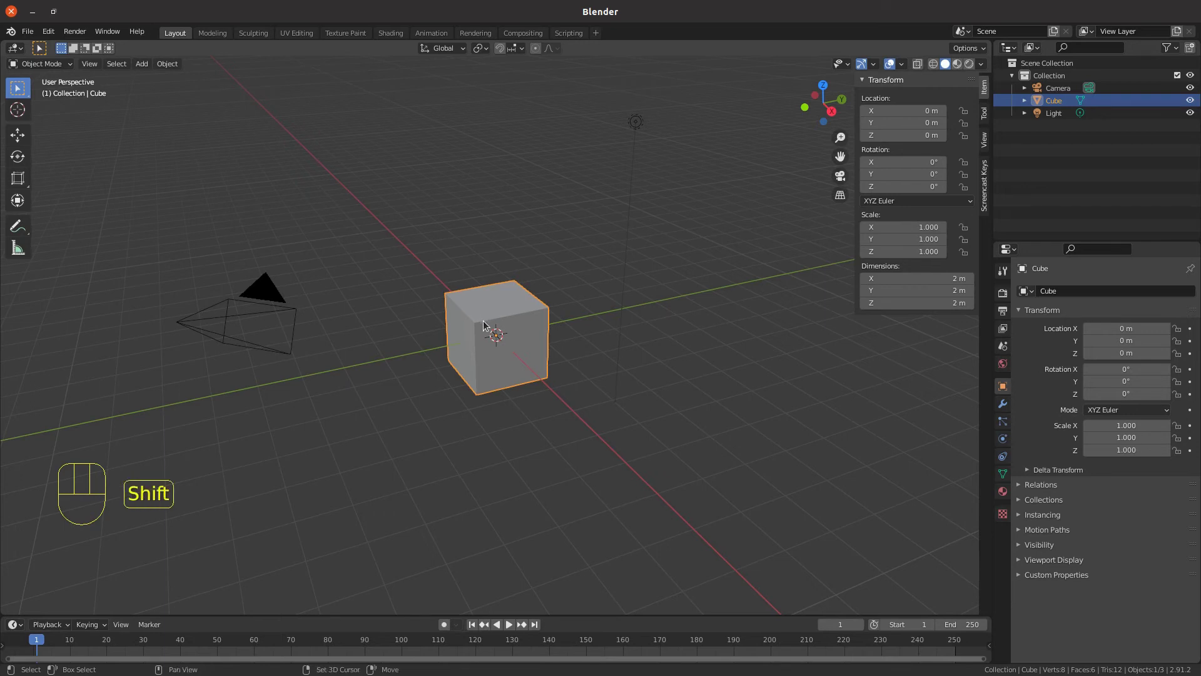
{"action": "key", "text": "shift+a"}
{"action": "mouse_move", "coordinate": [485, 323]}
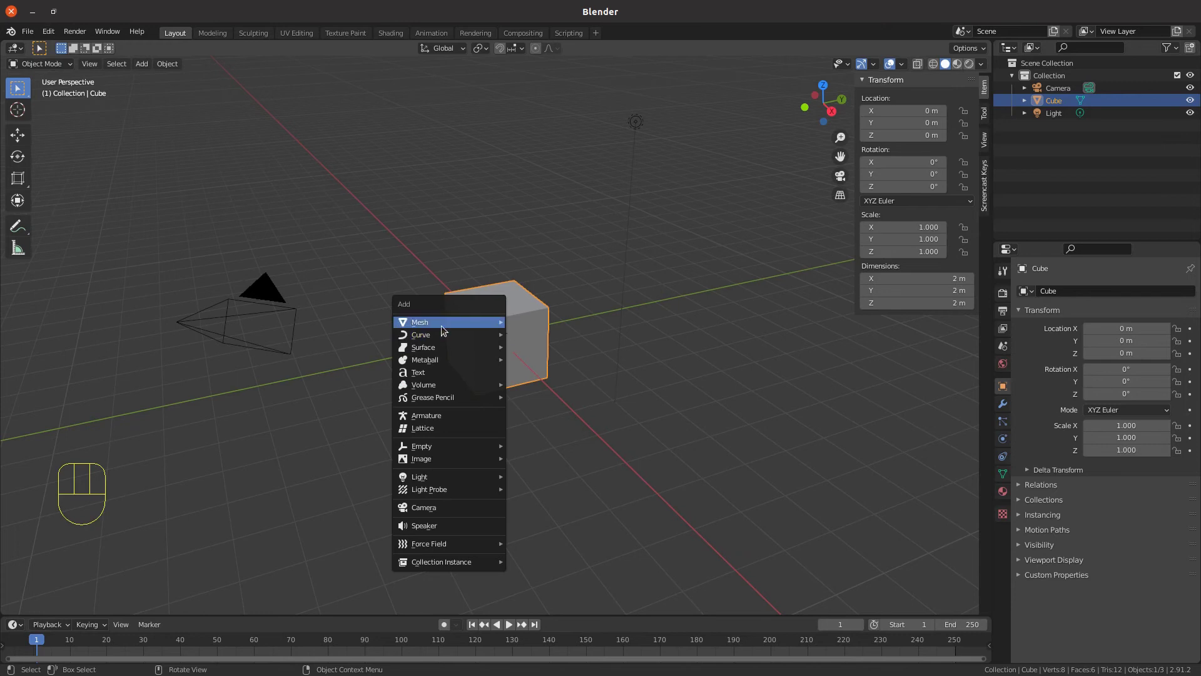
{"action": "mouse_move", "coordinate": [441, 325]}
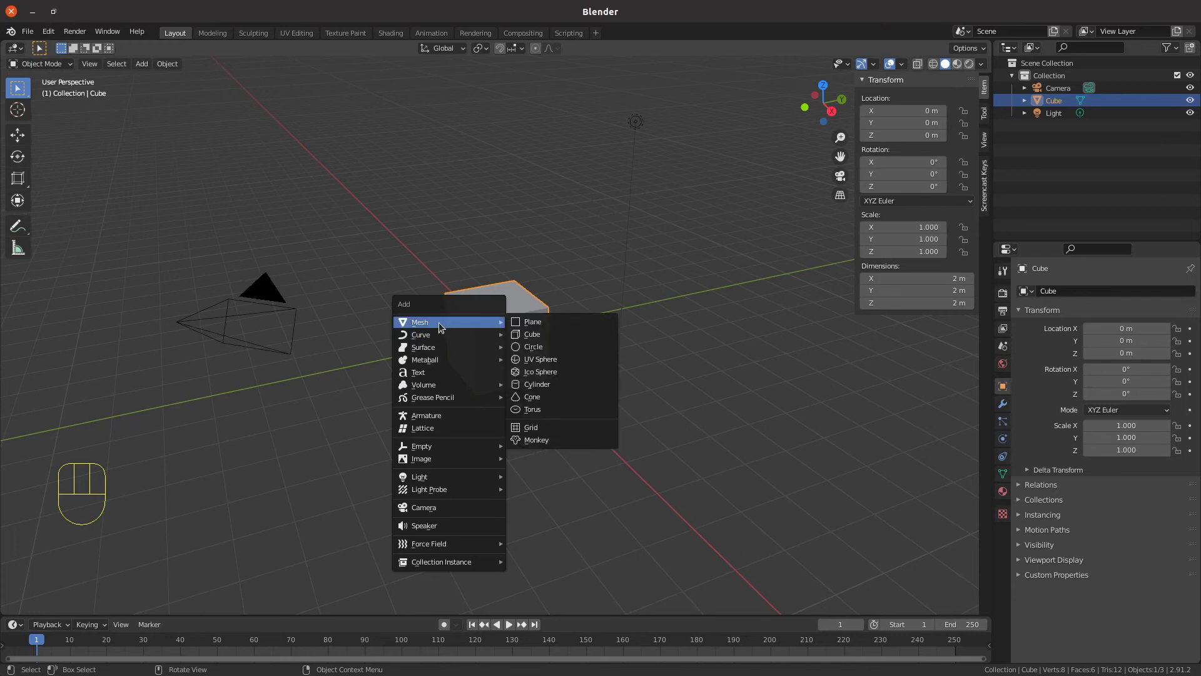
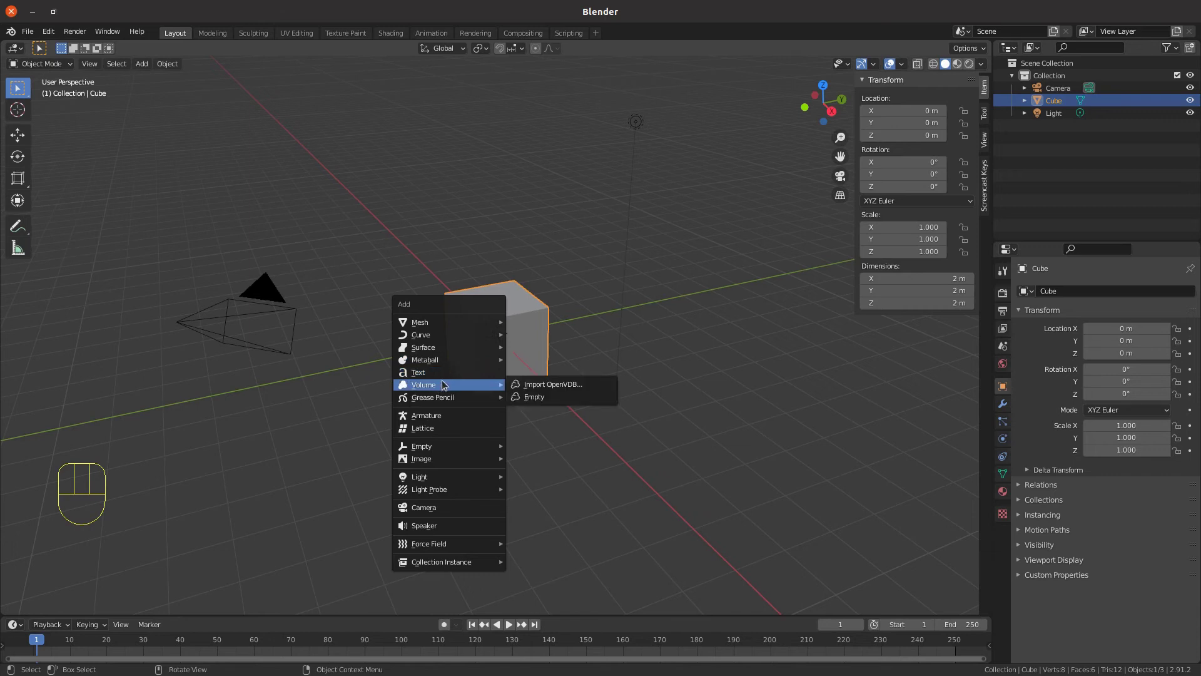
{"action": "mouse_move", "coordinate": [440, 401]}
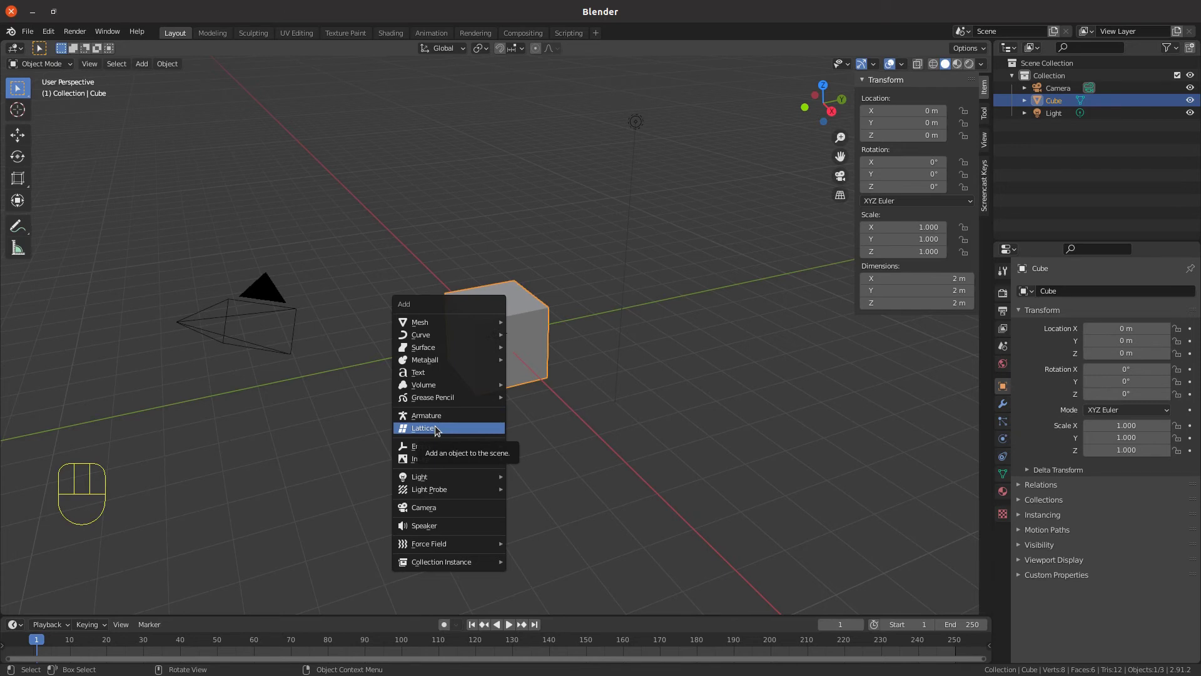
{"action": "mouse_move", "coordinate": [441, 450]}
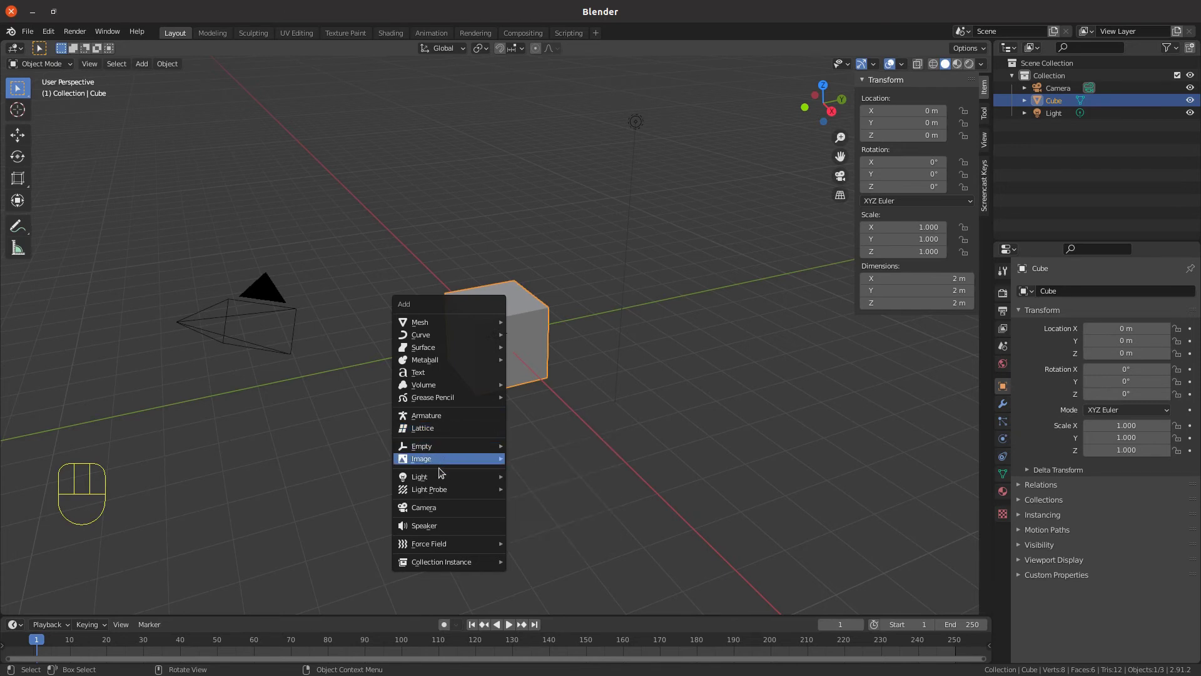
{"action": "mouse_move", "coordinate": [440, 481]}
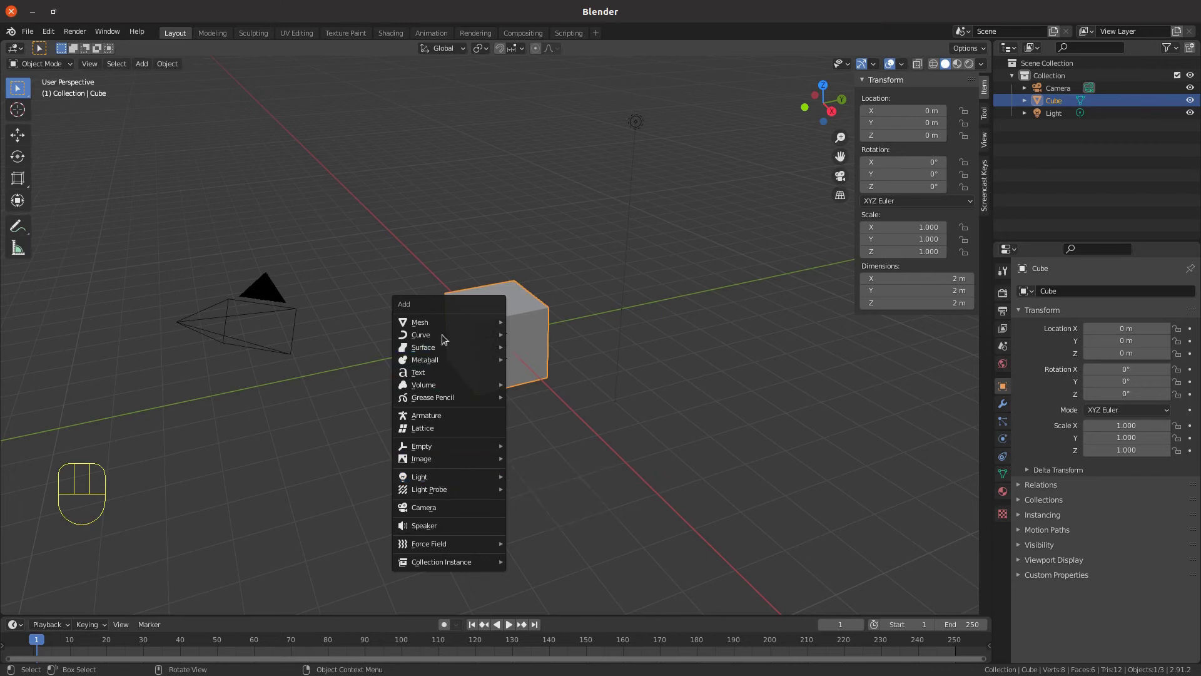
{"action": "mouse_move", "coordinate": [445, 326]}
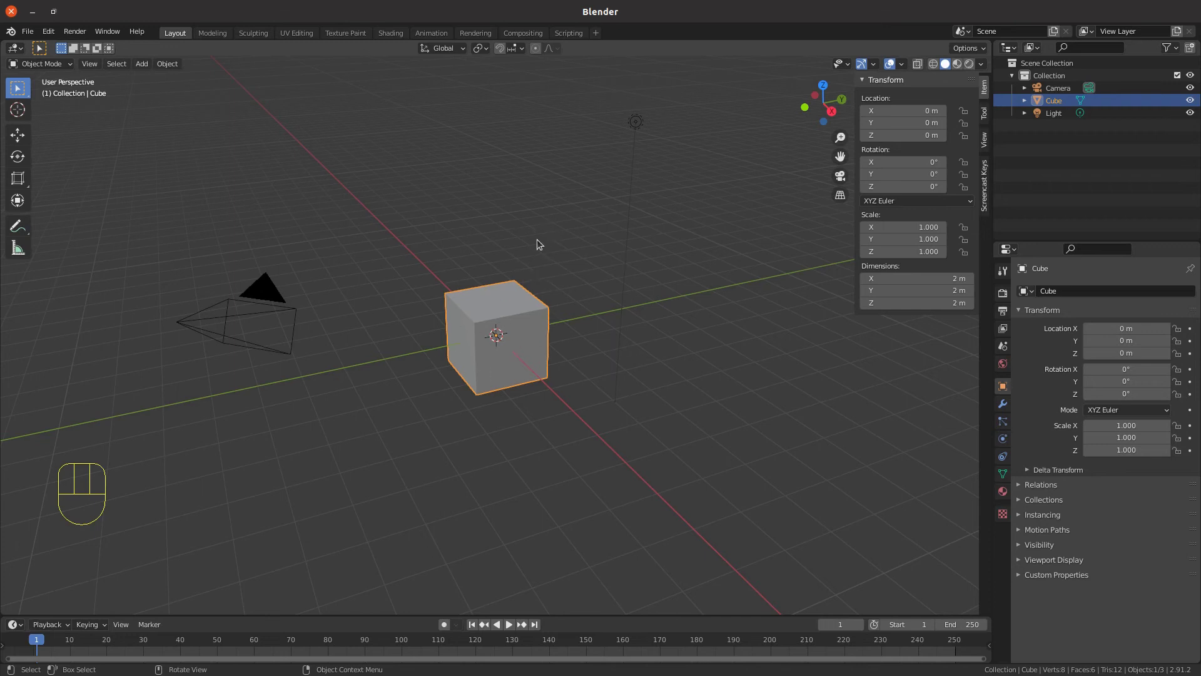
- Delete the cube, undo the deletion, and delete it again using the command that asks for confirmation
{"action": "key", "text": "Delete"}
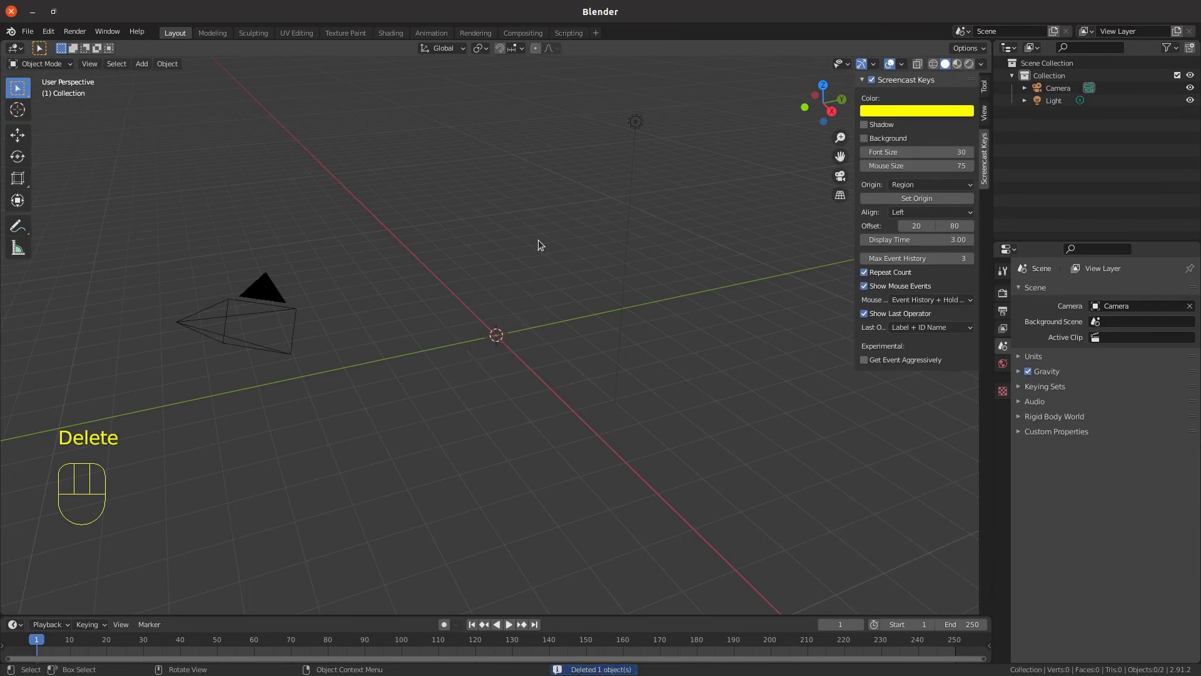
{"action": "key", "text": "ctrl+z"}
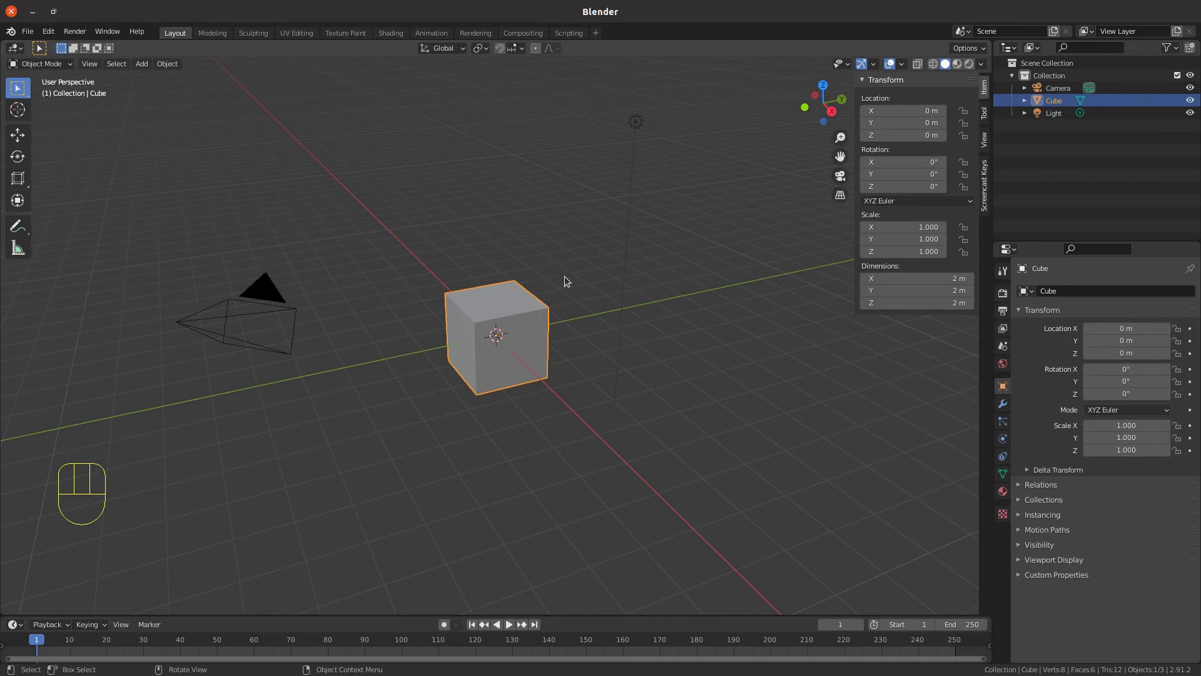
{"action": "key", "text": "x"}
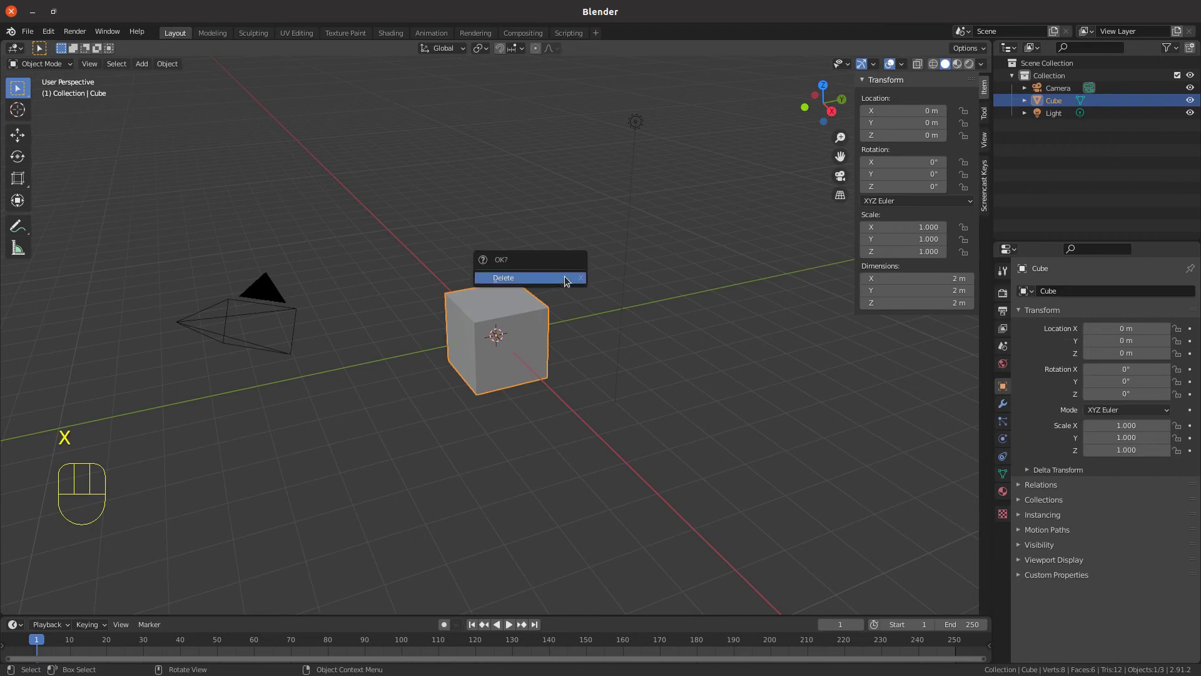
{"action": "left_click", "coordinate": [565, 279]}
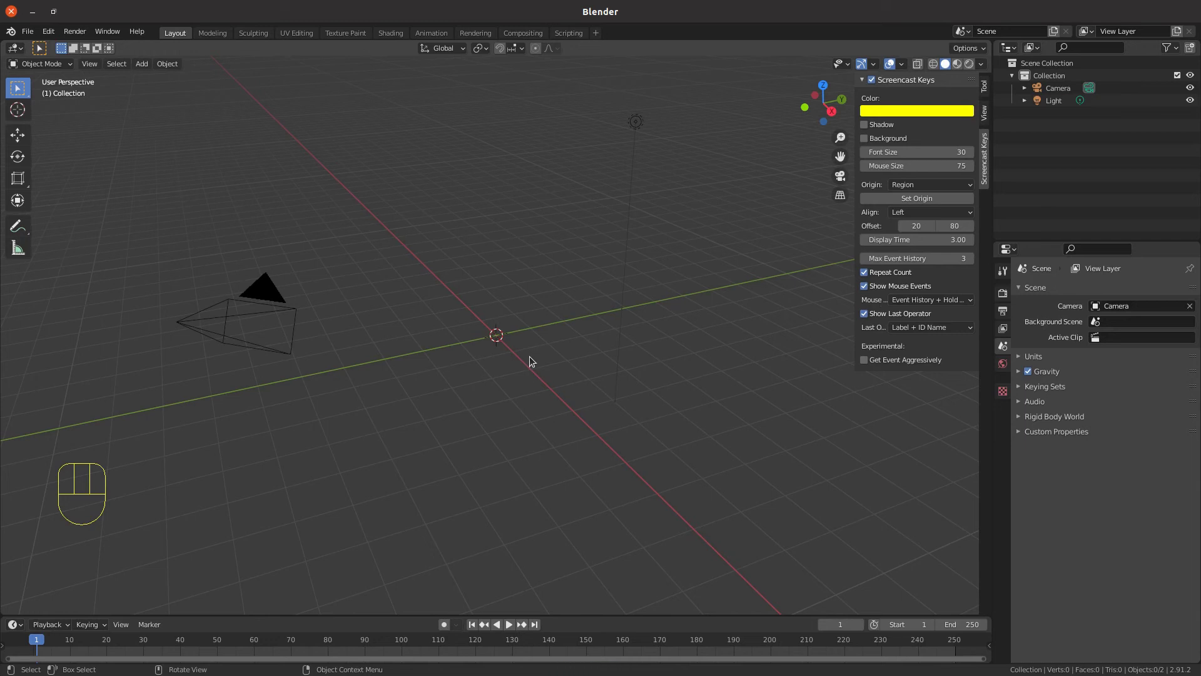
- Add a mesh plane and set its X location to 5 m and its size to 6 m
{"action": "key", "text": "shift"}
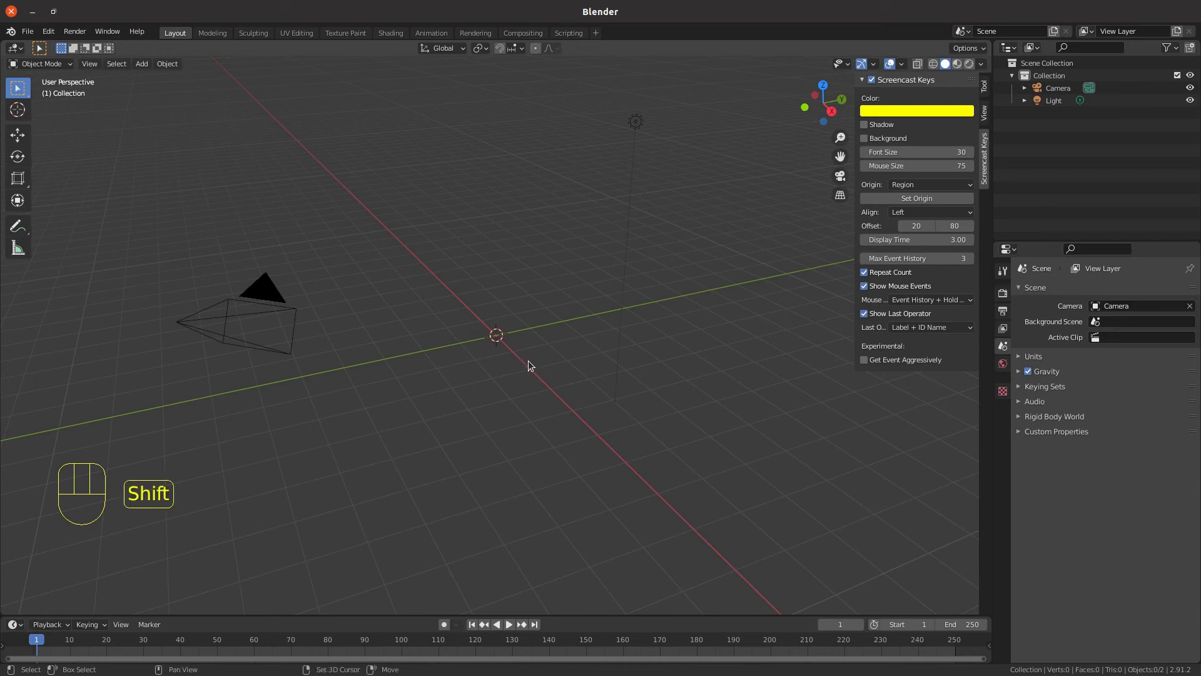
{"action": "key", "text": "shift+a"}
{"action": "mouse_move", "coordinate": [535, 343]}
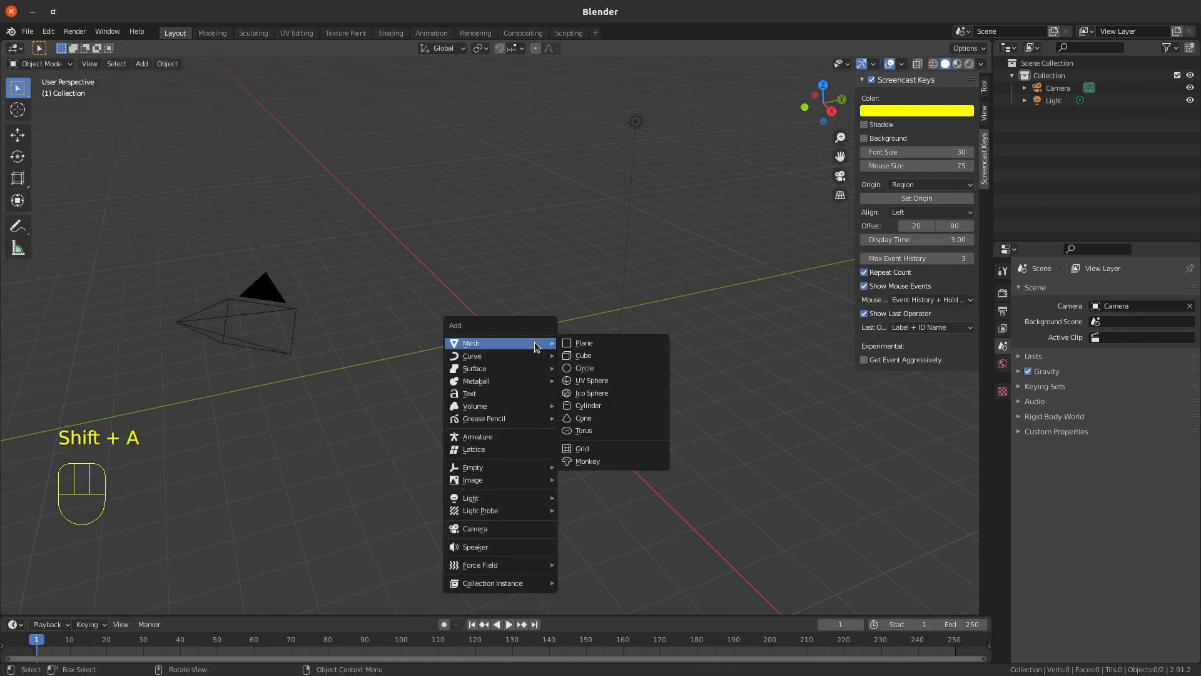
{"action": "left_click", "coordinate": [589, 345]}
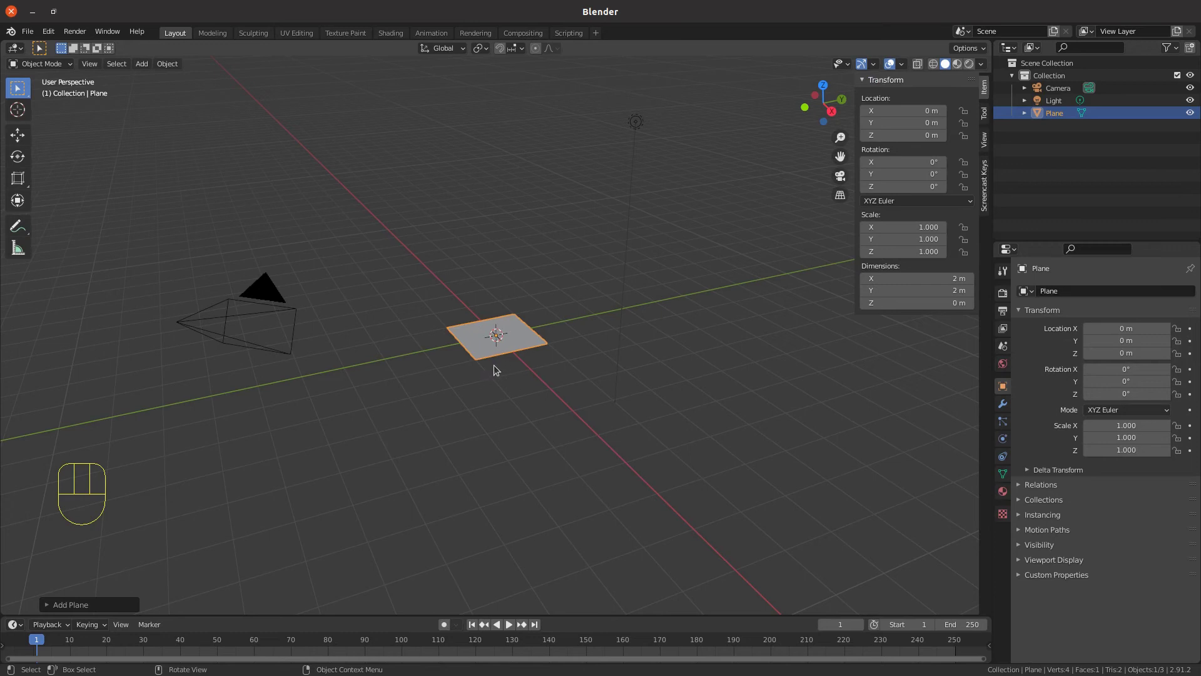
{"action": "left_click", "coordinate": [65, 605]}
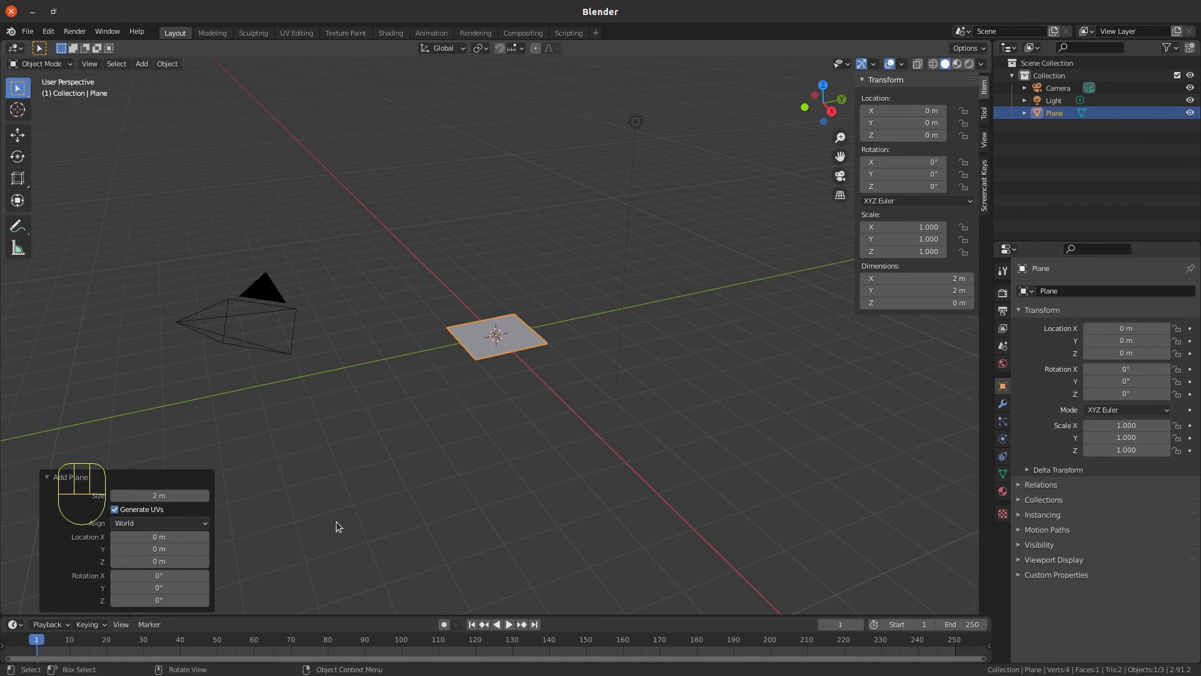
{"action": "left_click", "coordinate": [158, 537]}
{"action": "type", "text": "5"}
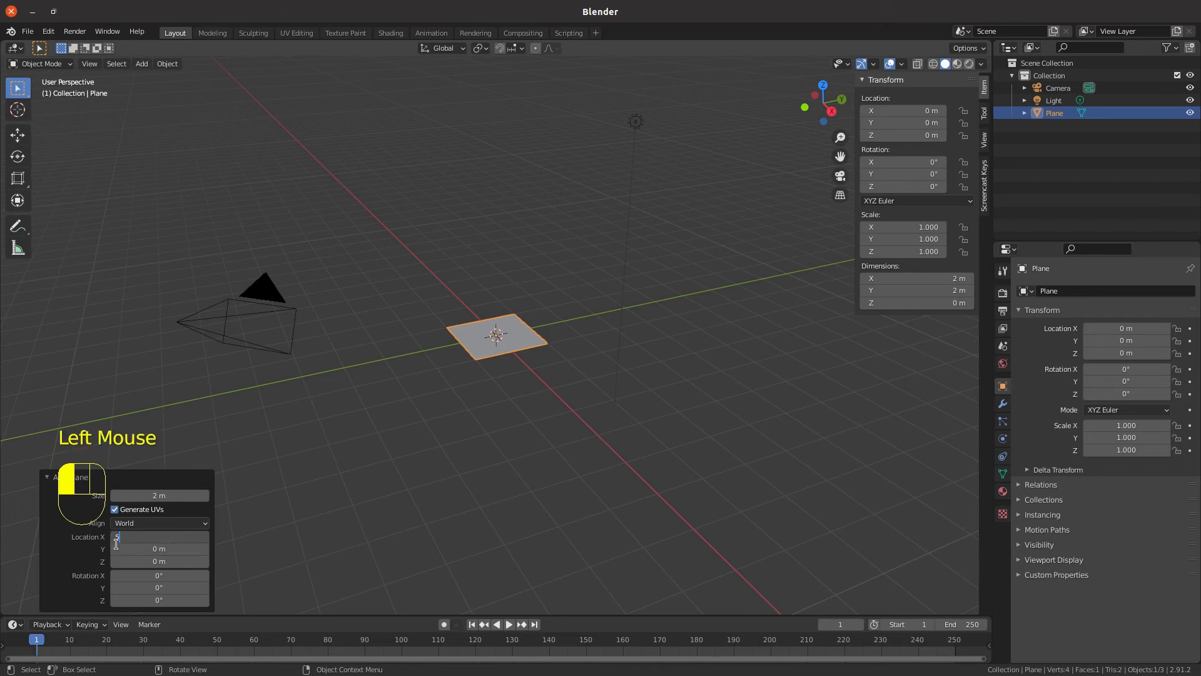
{"action": "left_click", "coordinate": [66, 554]}
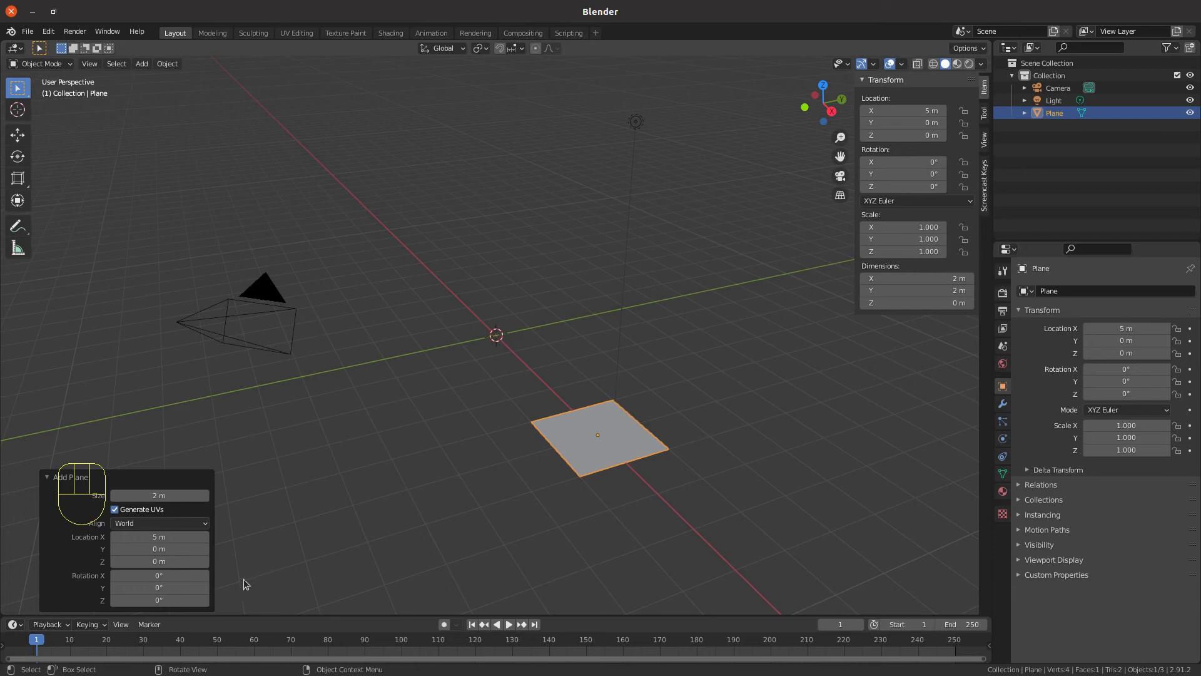
{"action": "left_click", "coordinate": [157, 498]}
{"action": "type", "text": "6"}
{"action": "key", "text": "Return"}
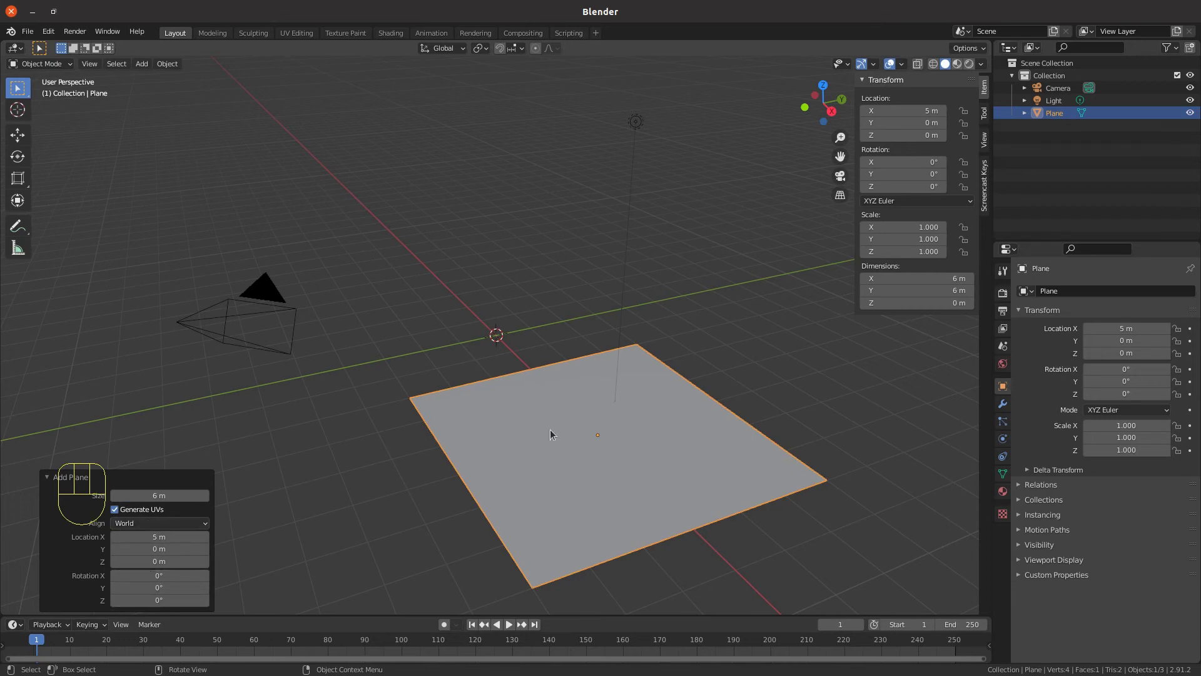
- Align the new plane to the view and return its alignment to World
{"action": "left_click", "coordinate": [203, 524]}
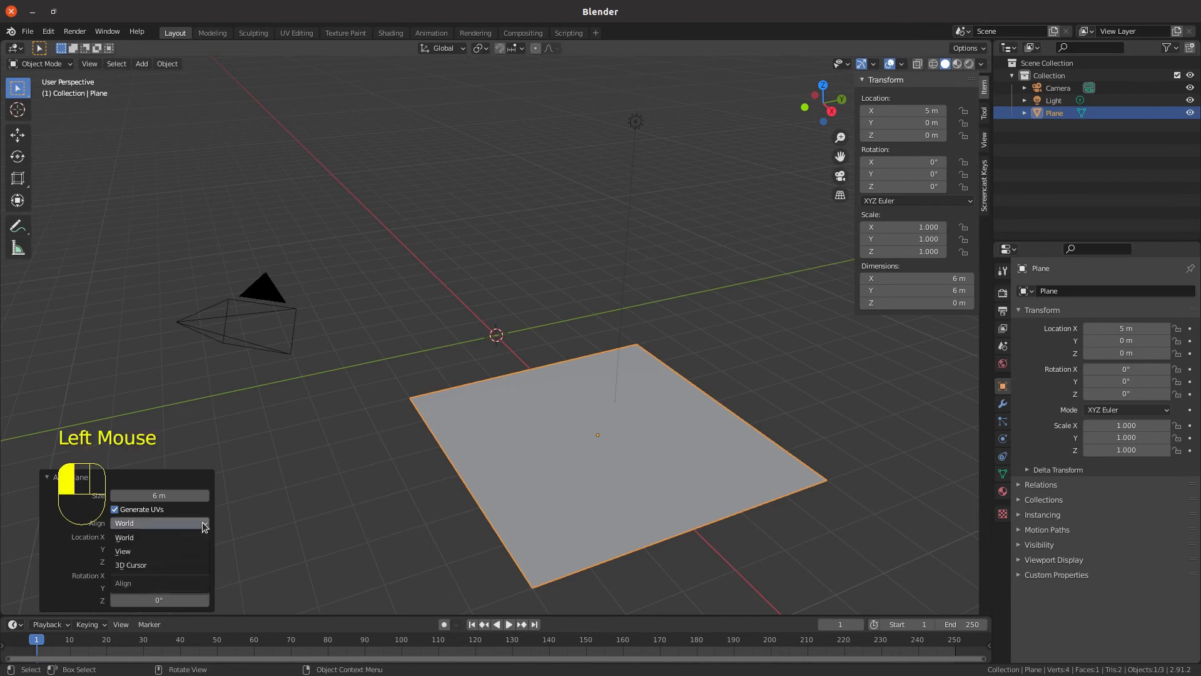
{"action": "left_click", "coordinate": [191, 554]}
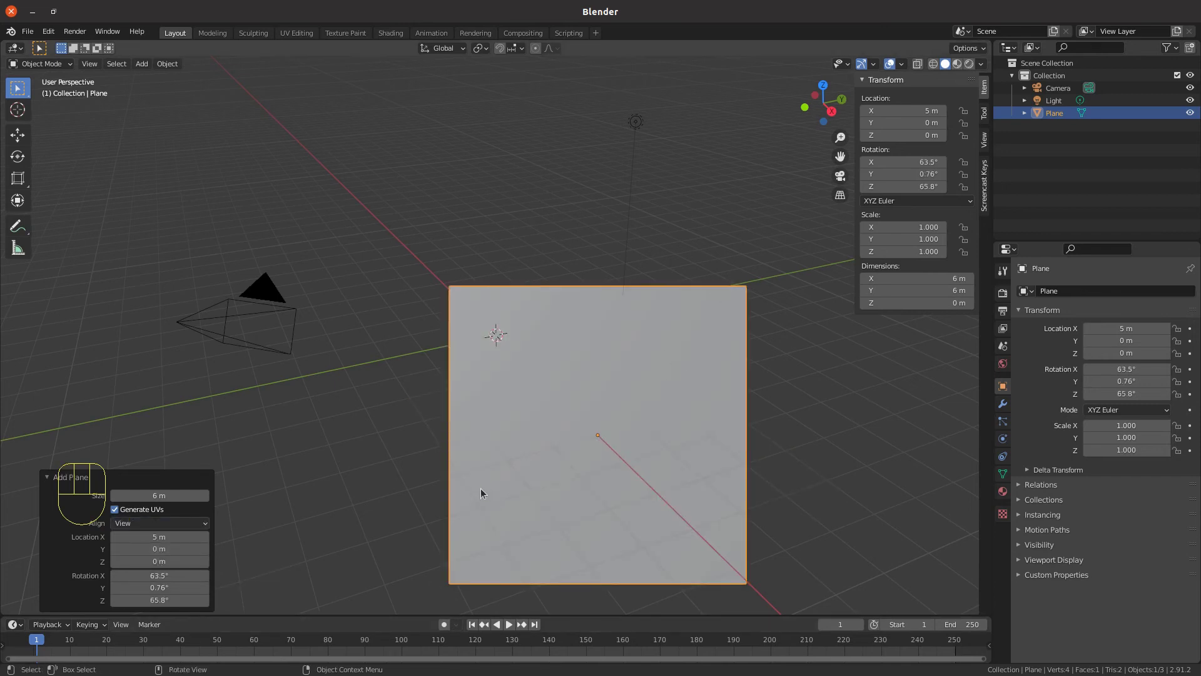
{"action": "left_click", "coordinate": [205, 523]}
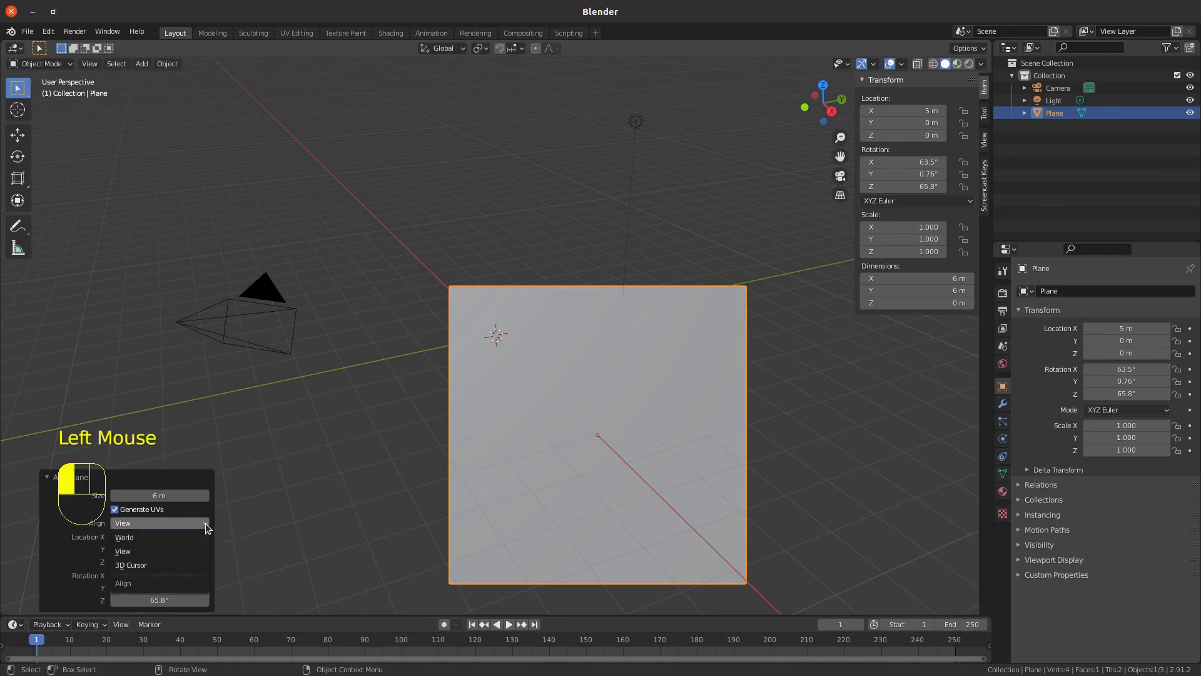
{"action": "left_click", "coordinate": [169, 521]}
{"action": "left_click", "coordinate": [164, 533]}
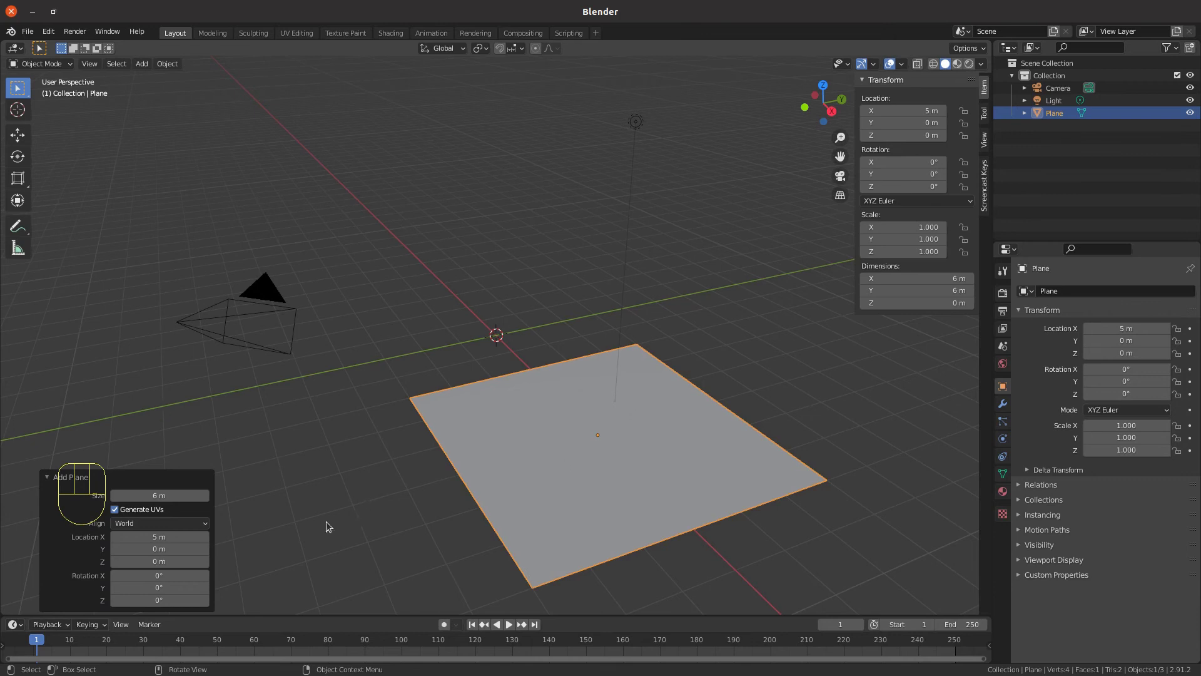
- Change the plane's X location to 2.6 m, deselect it, and undo back to before the plane was added
{"action": "left_click", "coordinate": [166, 538]}
{"action": "left_click_drag", "start_coordinate": [167, 538], "coordinate": [1192, 548]}
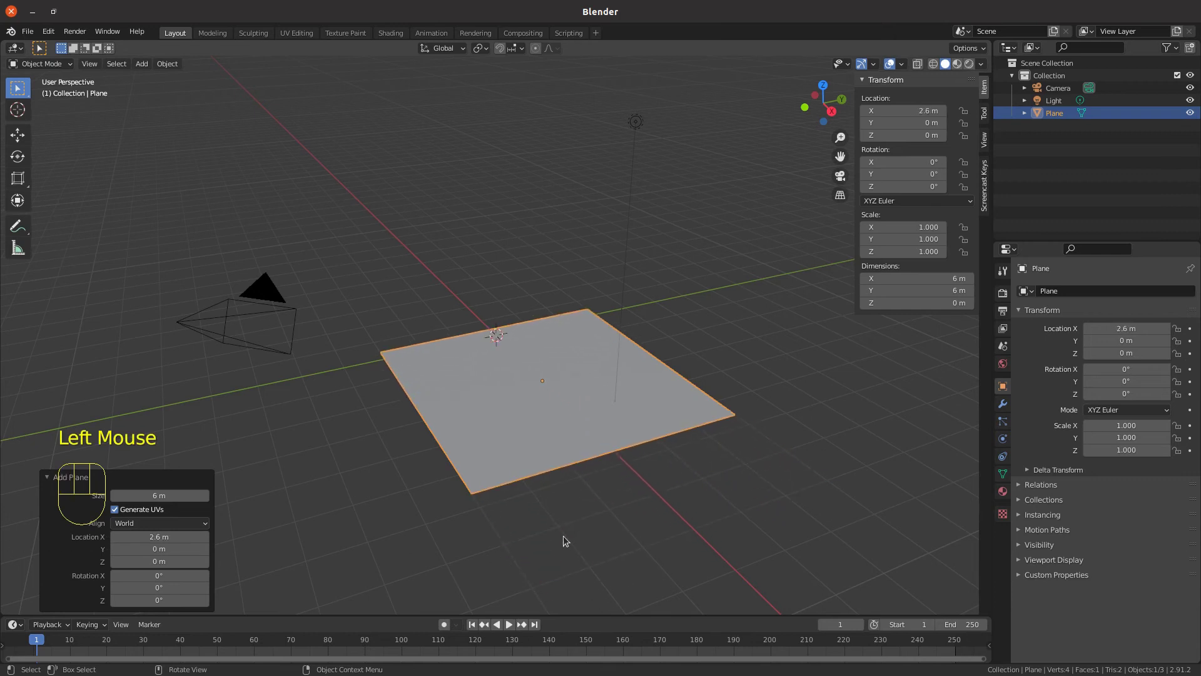
{"action": "left_click", "coordinate": [405, 512]}
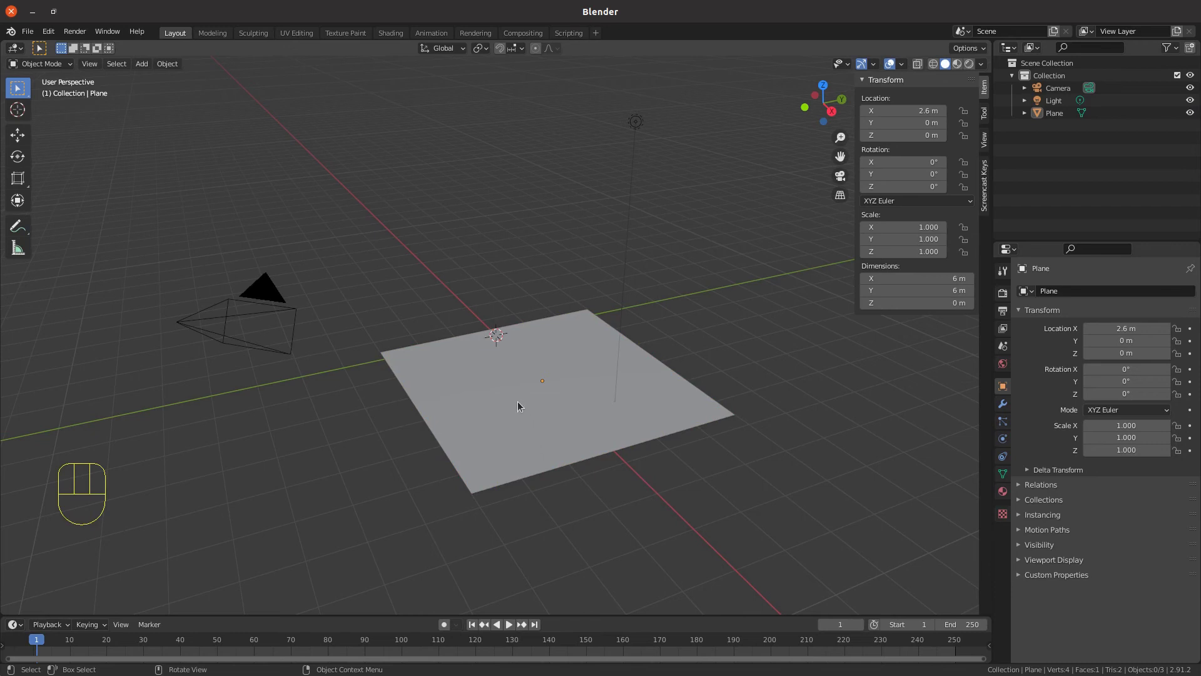
{"action": "key", "text": "ctrl+z"}
{"action": "key", "text": "ctrl+z"}
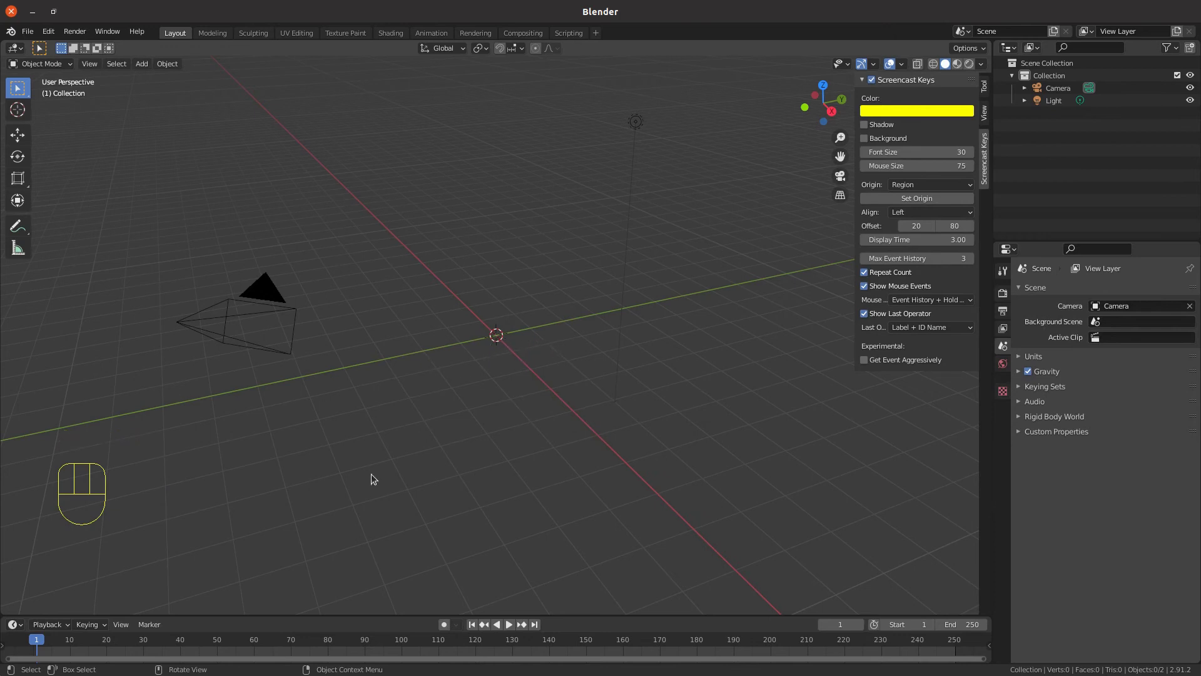
- Add a mesh circle and set its fill type to Ngon
{"action": "key", "text": "shift+a"}
{"action": "mouse_move", "coordinate": [343, 425]}
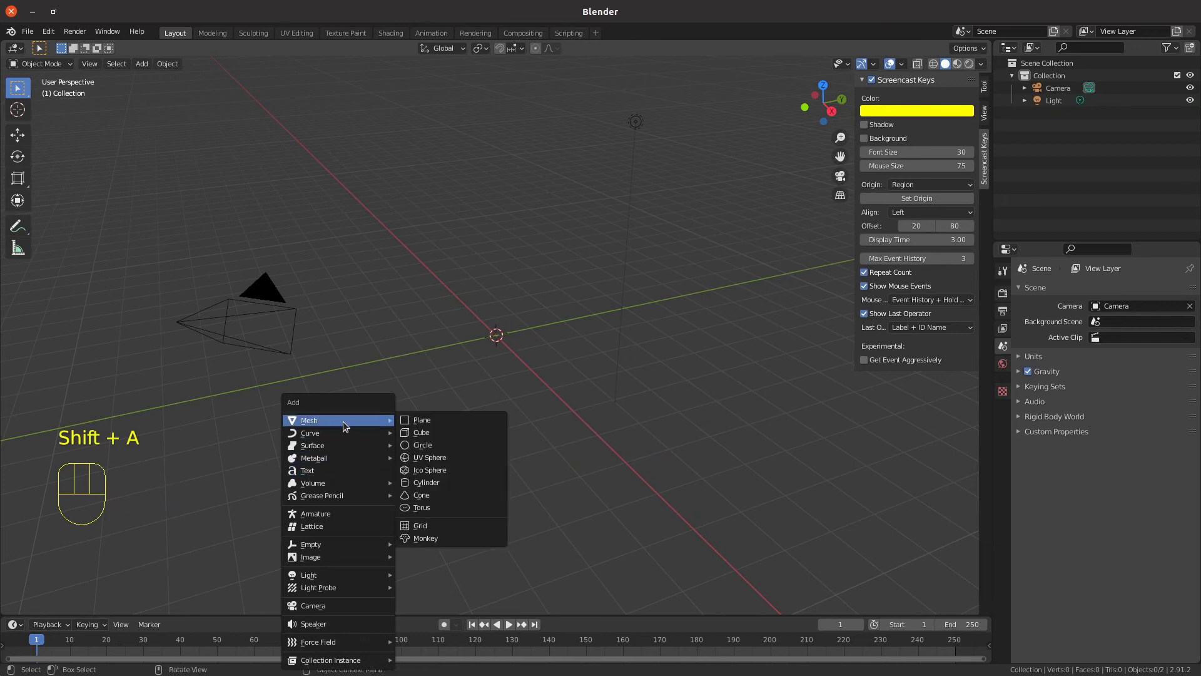
{"action": "left_click", "coordinate": [430, 447]}
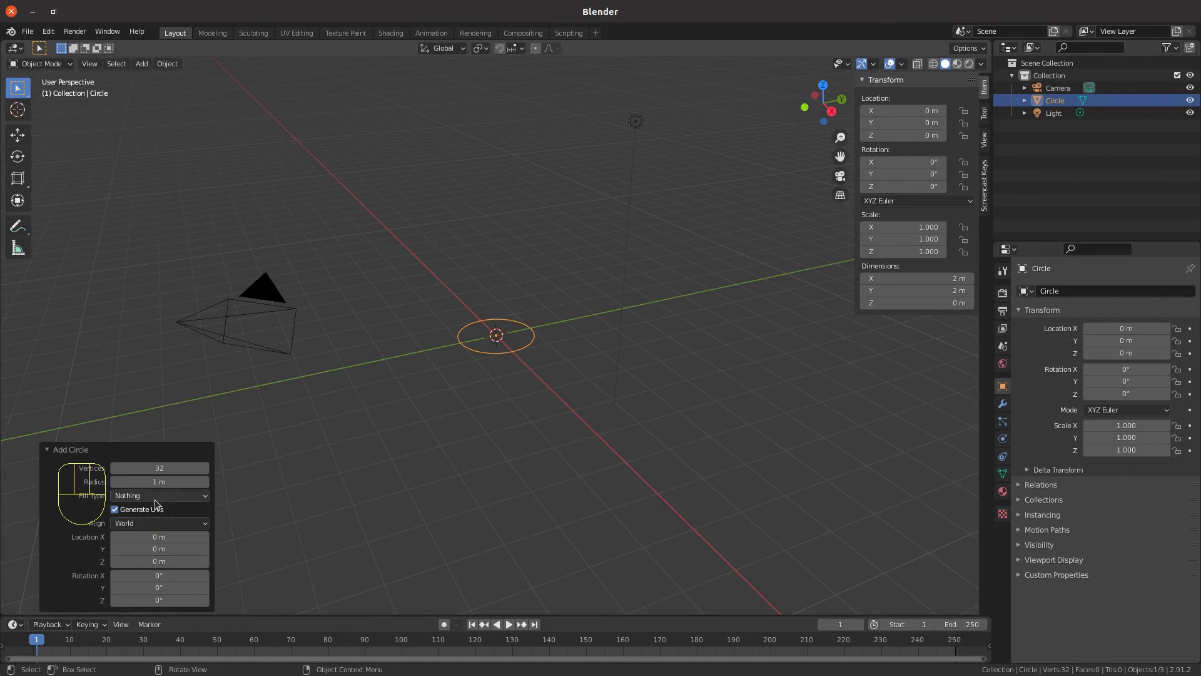
{"action": "left_click", "coordinate": [204, 495]}
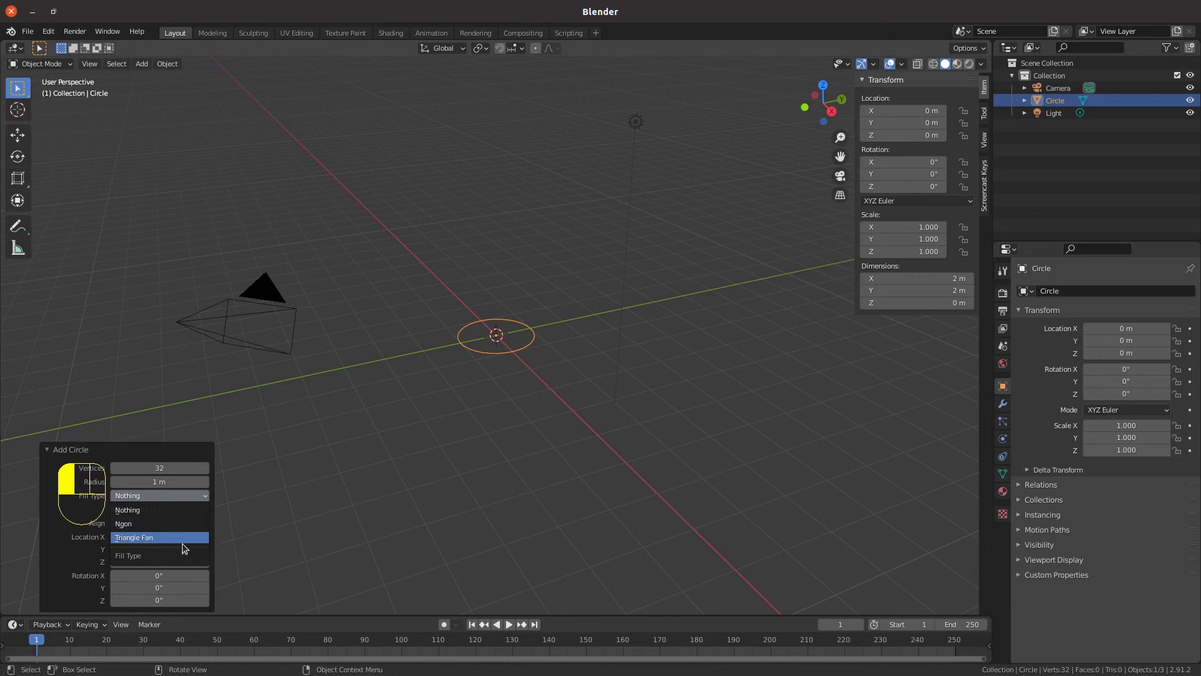
{"action": "left_click", "coordinate": [177, 528]}
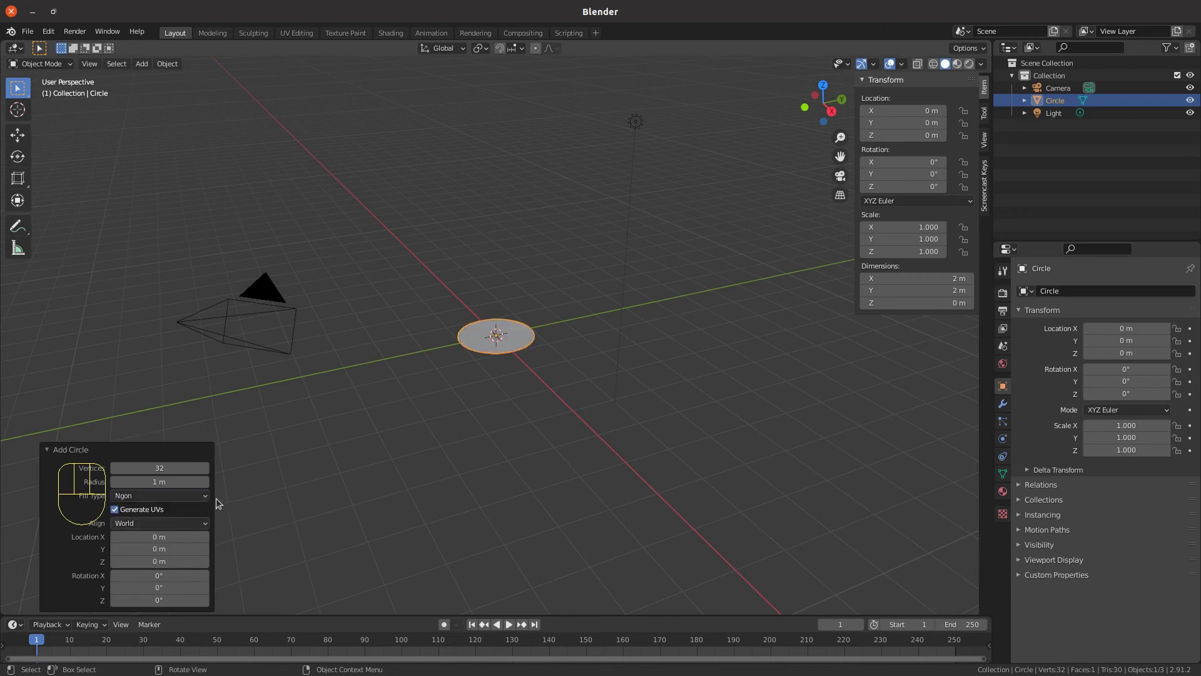
{"action": "left_click", "coordinate": [200, 496]}
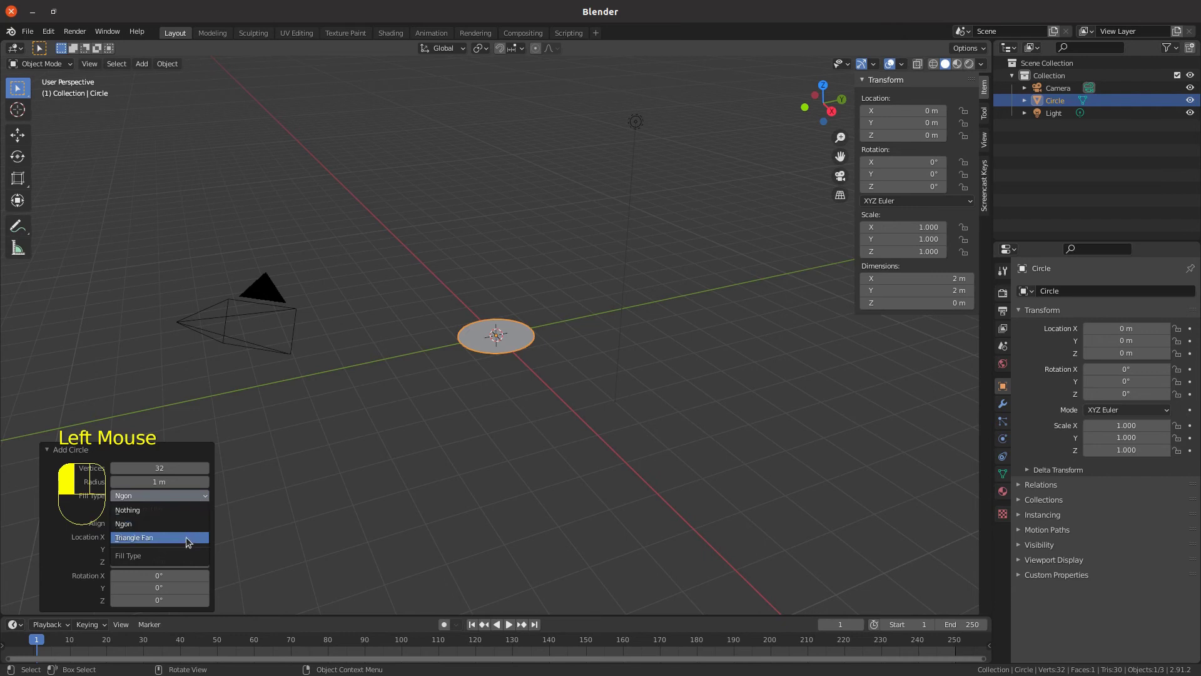
{"action": "left_click", "coordinate": [185, 524]}
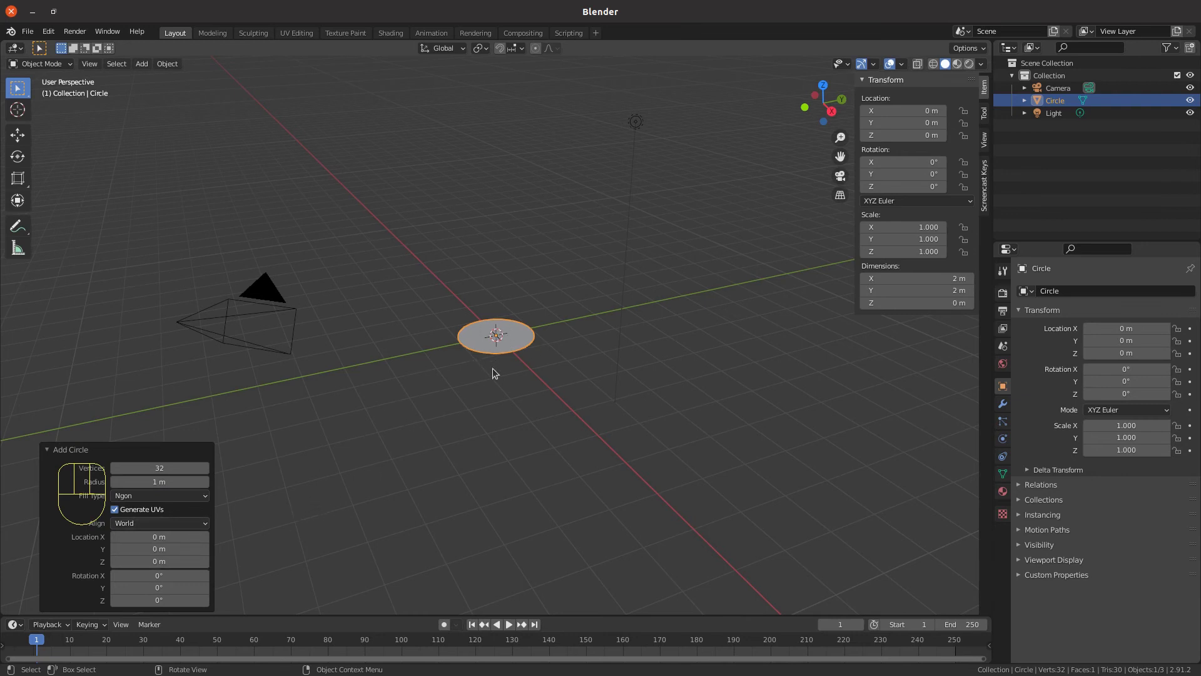
- Set the circle's vertex count to 121 and its radius to 0.7 m
{"action": "left_click_drag", "start_coordinate": [180, 466], "coordinate": [154, 469]}
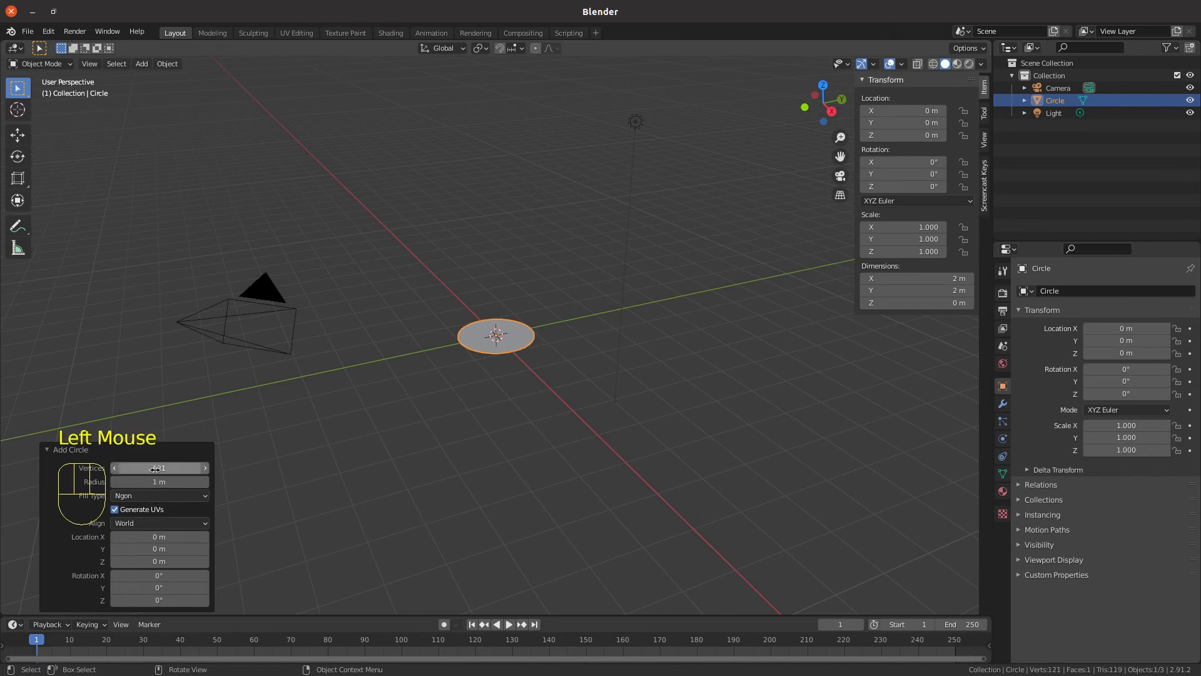
{"action": "left_click", "coordinate": [155, 469]}
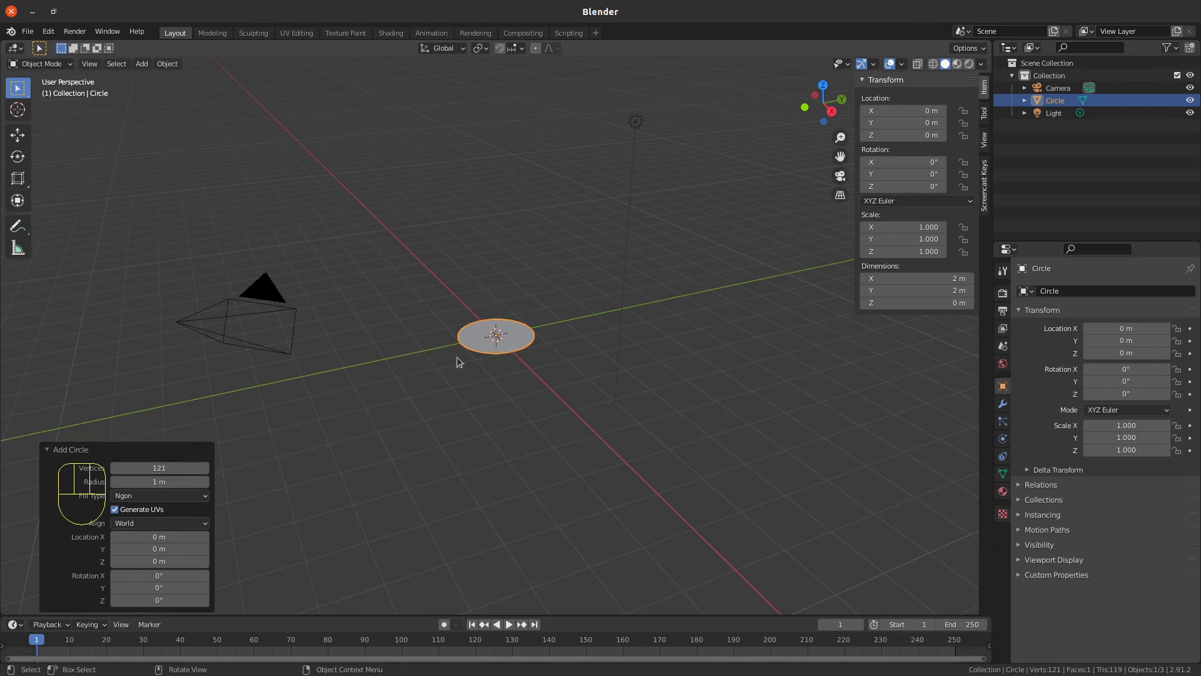
{"action": "left_click_drag", "start_coordinate": [187, 482], "coordinate": [351, 489]}
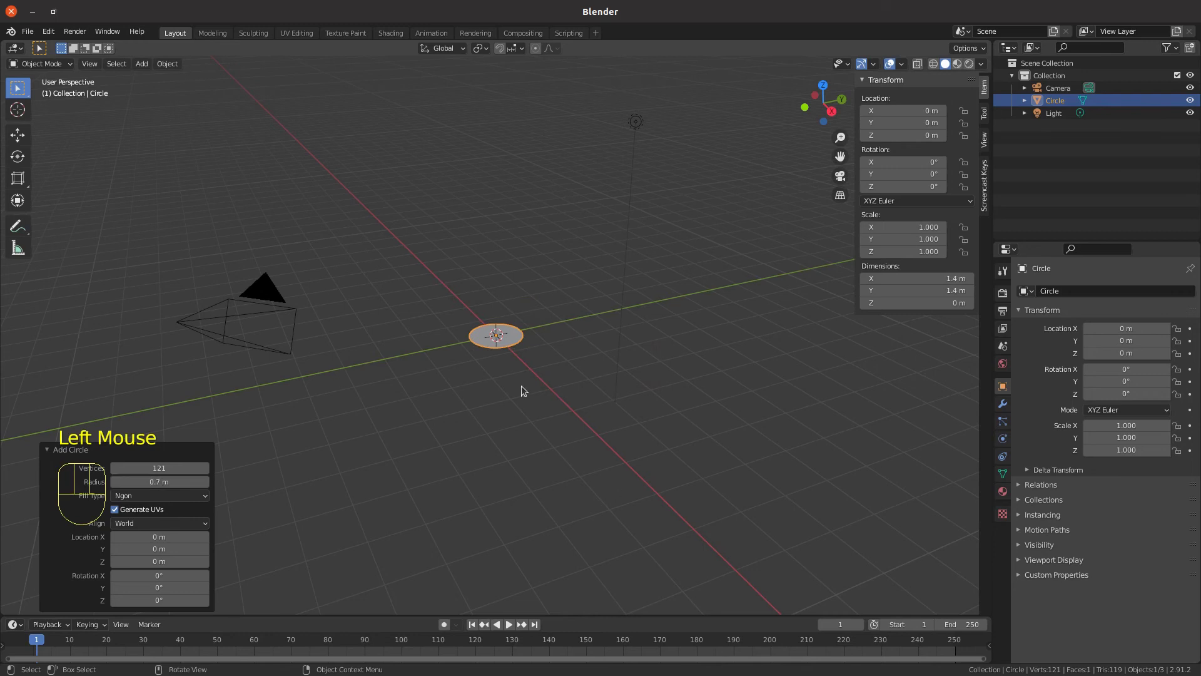
- Set the circle's Y location to 2.98 m and delete the circle from the scene
{"action": "left_click_drag", "start_coordinate": [132, 549], "coordinate": [181, 555]}
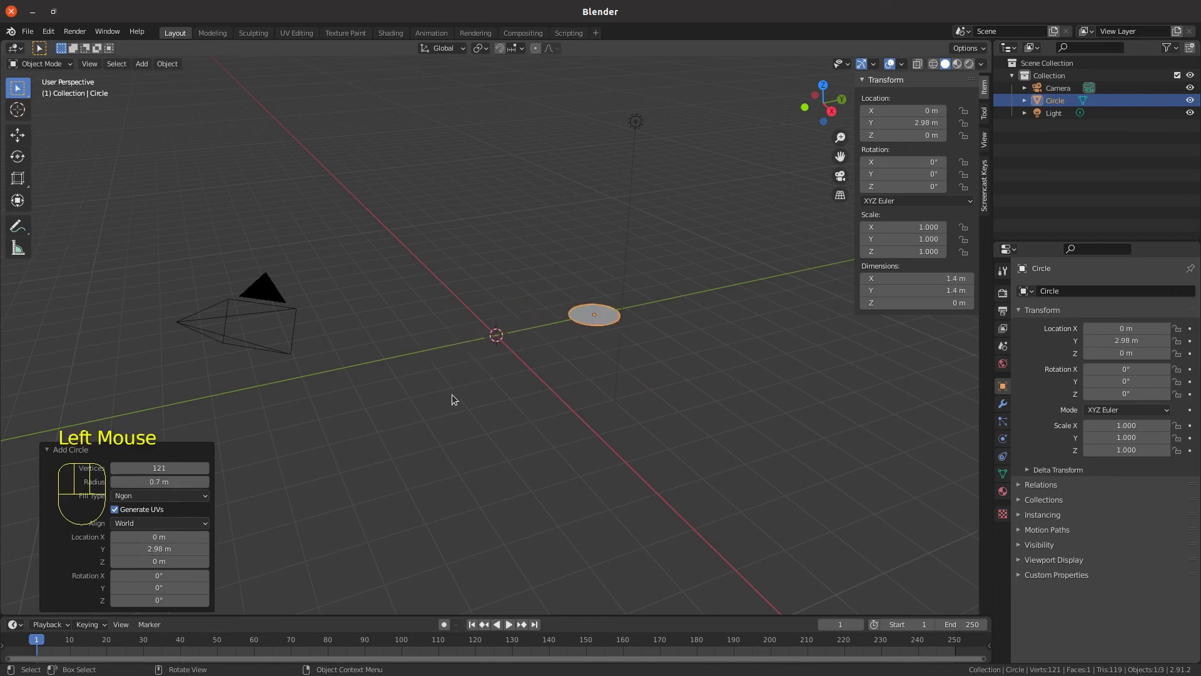
{"action": "left_click", "coordinate": [411, 467]}
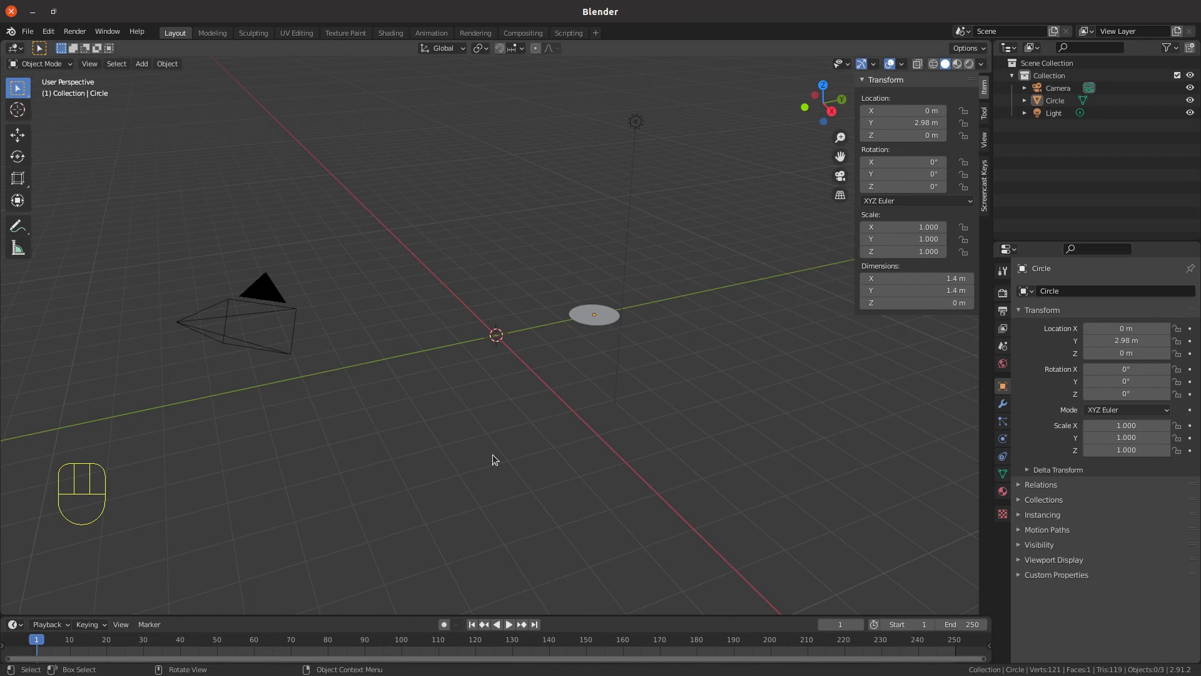
{"action": "key", "text": "x"}
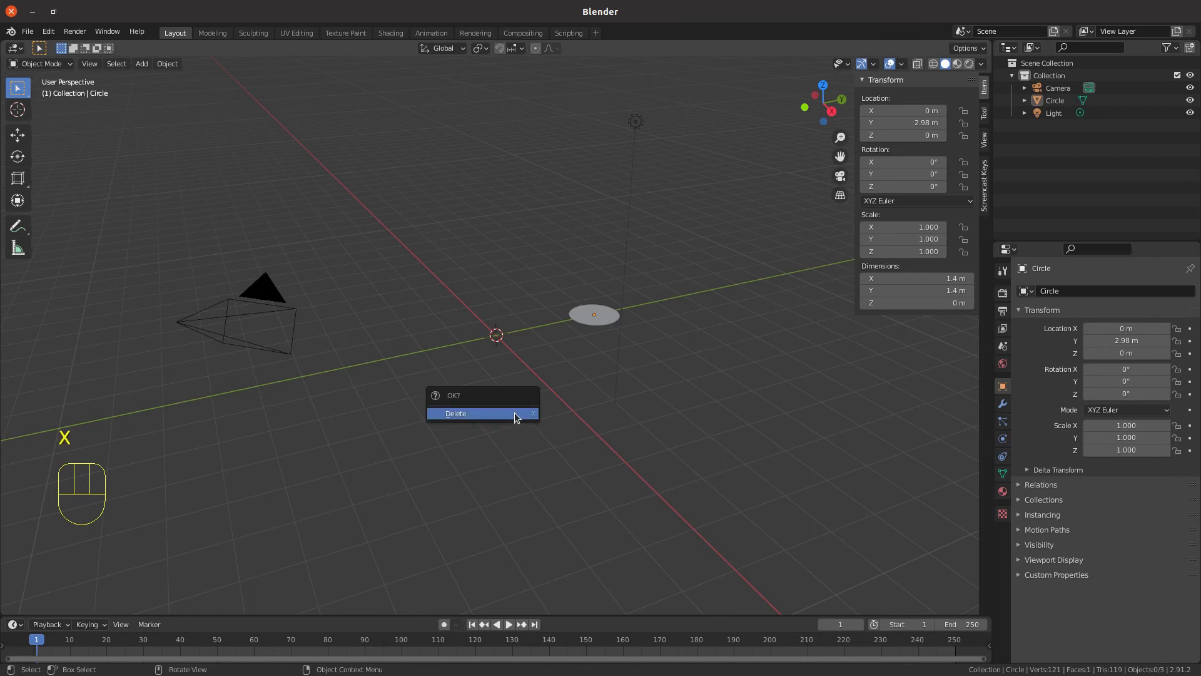
{"action": "left_click", "coordinate": [515, 413]}
{"action": "left_click", "coordinate": [594, 314]}
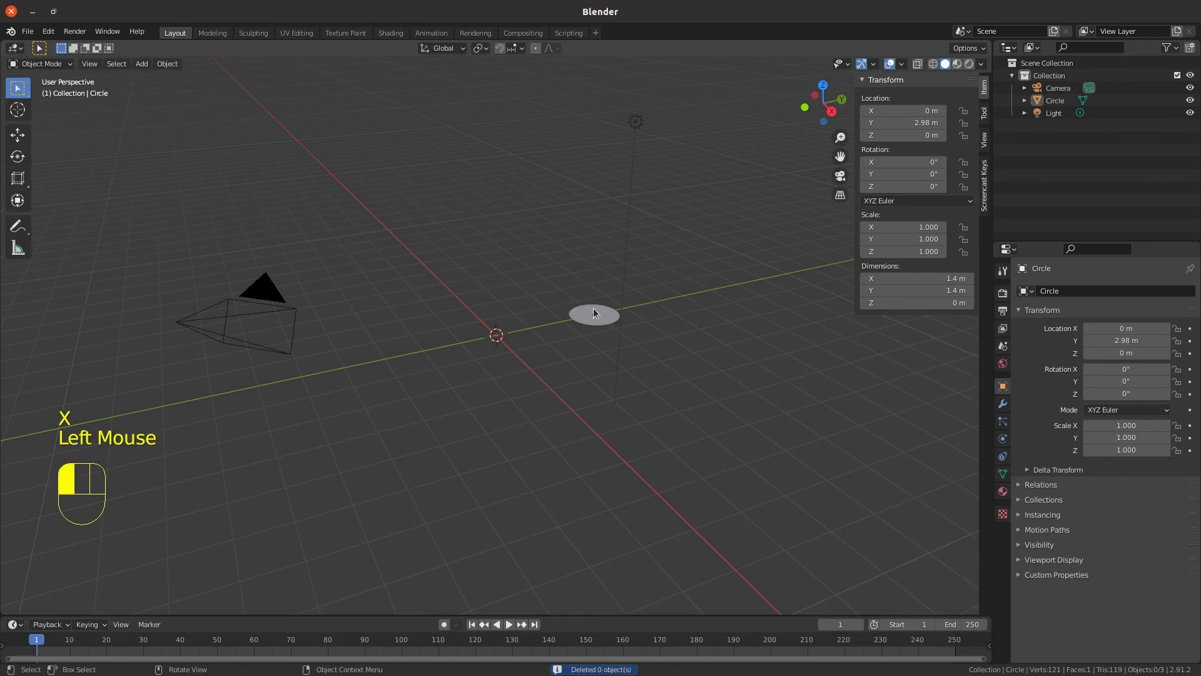
{"action": "key", "text": "x"}
{"action": "left_click", "coordinate": [481, 449]}
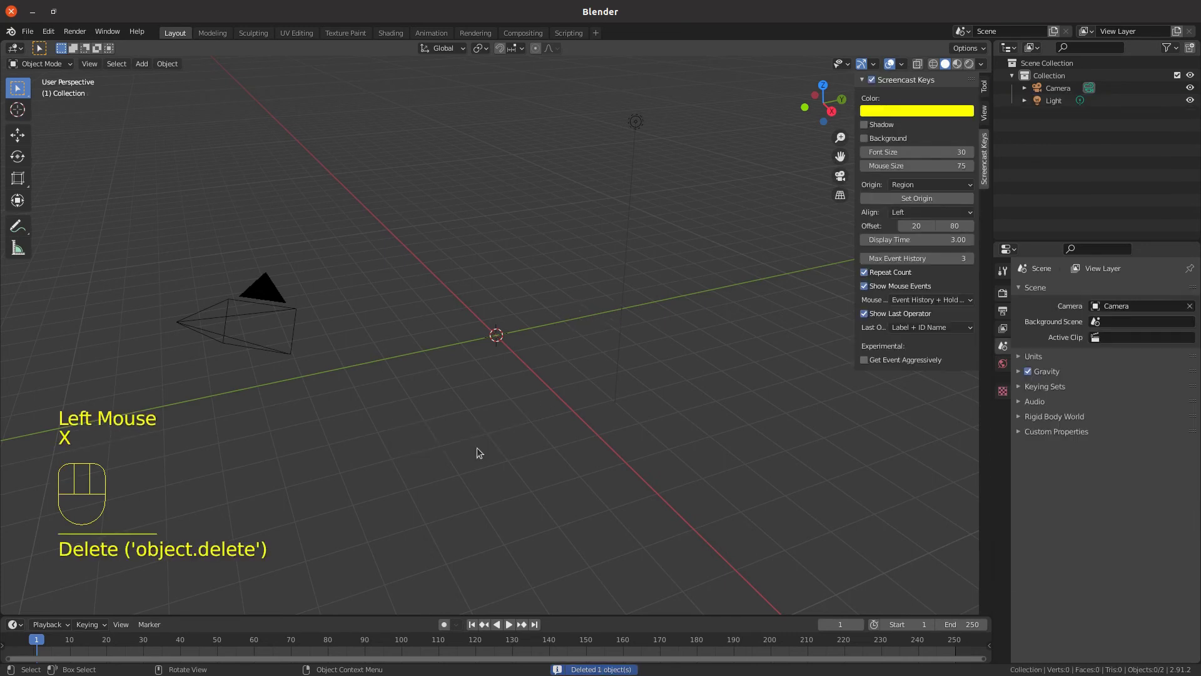
- Add a UV sphere, enlarge its radius to 6.33 m, and delete it again
{"action": "key", "text": "shift"}
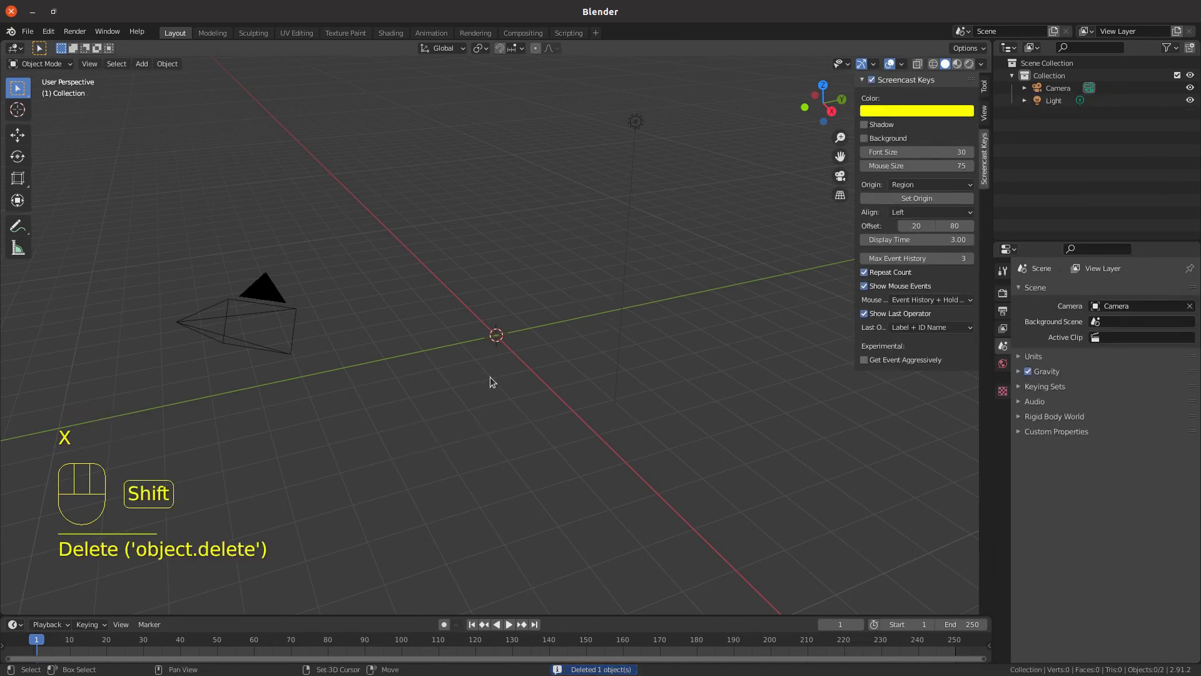
{"action": "key", "text": "shift+a"}
{"action": "mouse_move", "coordinate": [490, 377]}
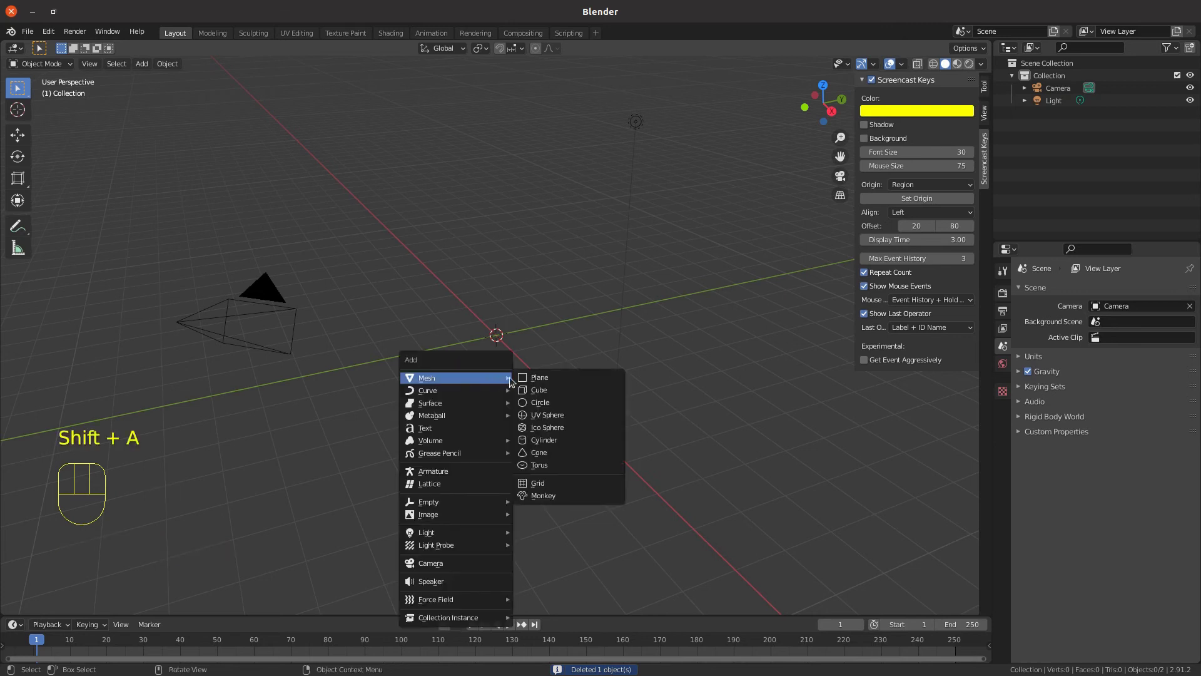
{"action": "left_click", "coordinate": [546, 415]}
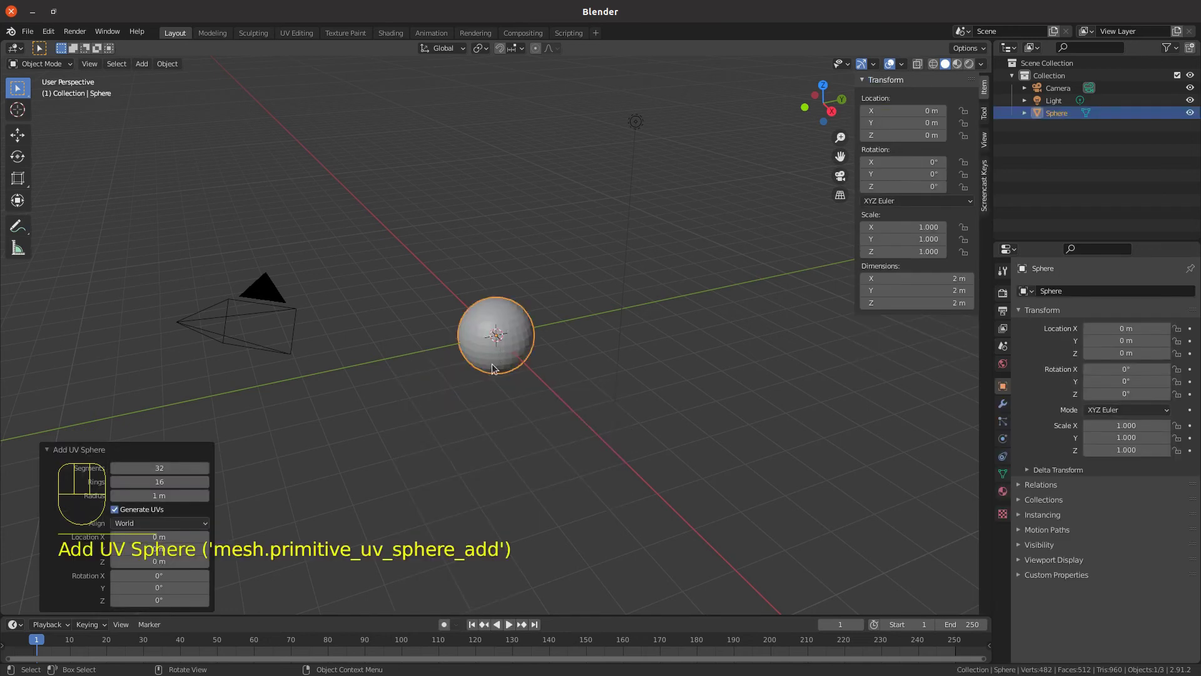
{"action": "left_click", "coordinate": [161, 470]}
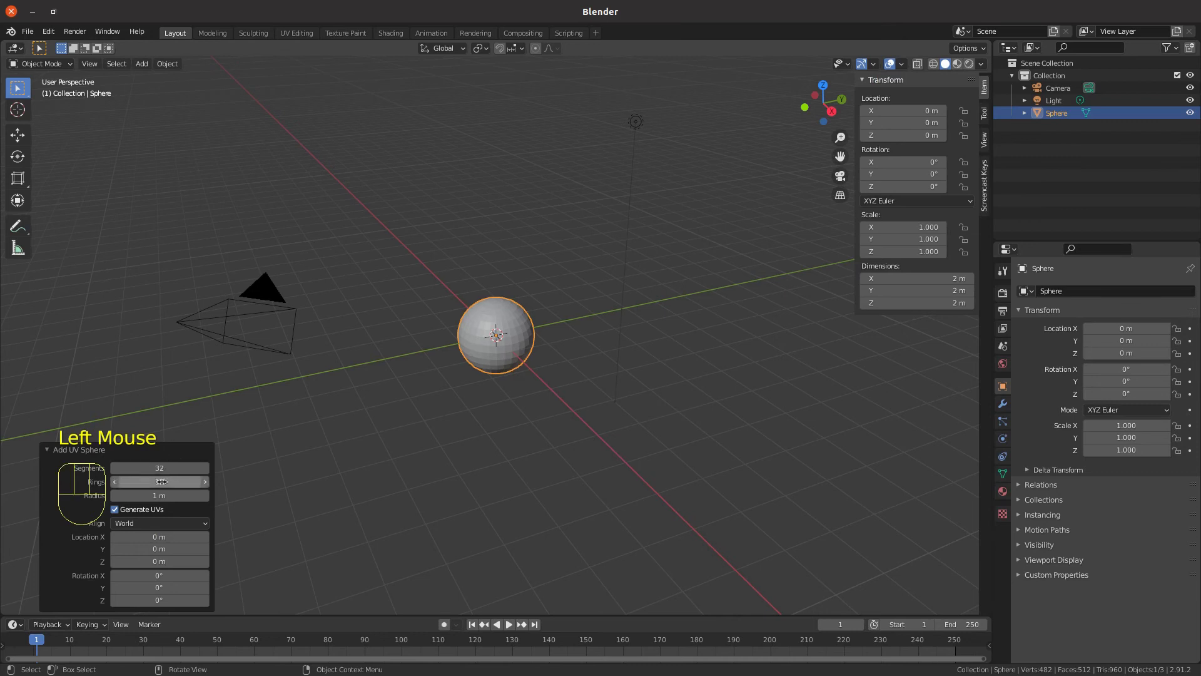
{"action": "left_click", "coordinate": [161, 481]}
{"action": "left_click", "coordinate": [161, 495]}
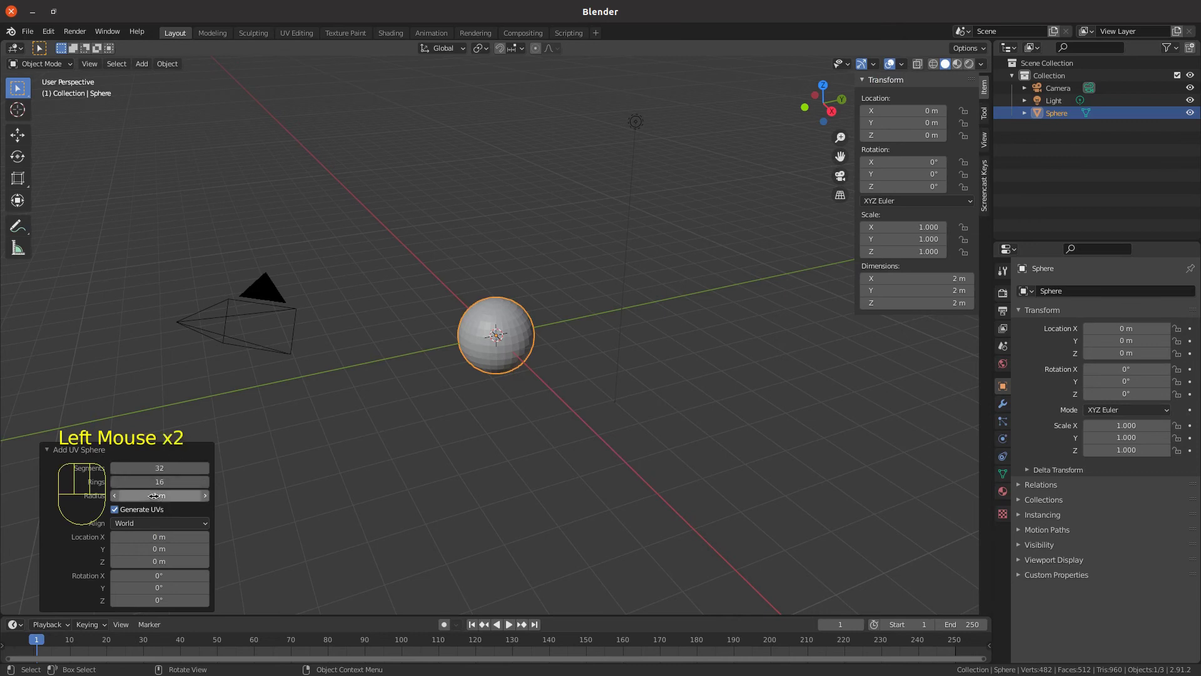
{"action": "left_click_drag", "start_coordinate": [161, 495], "coordinate": [525, 514]}
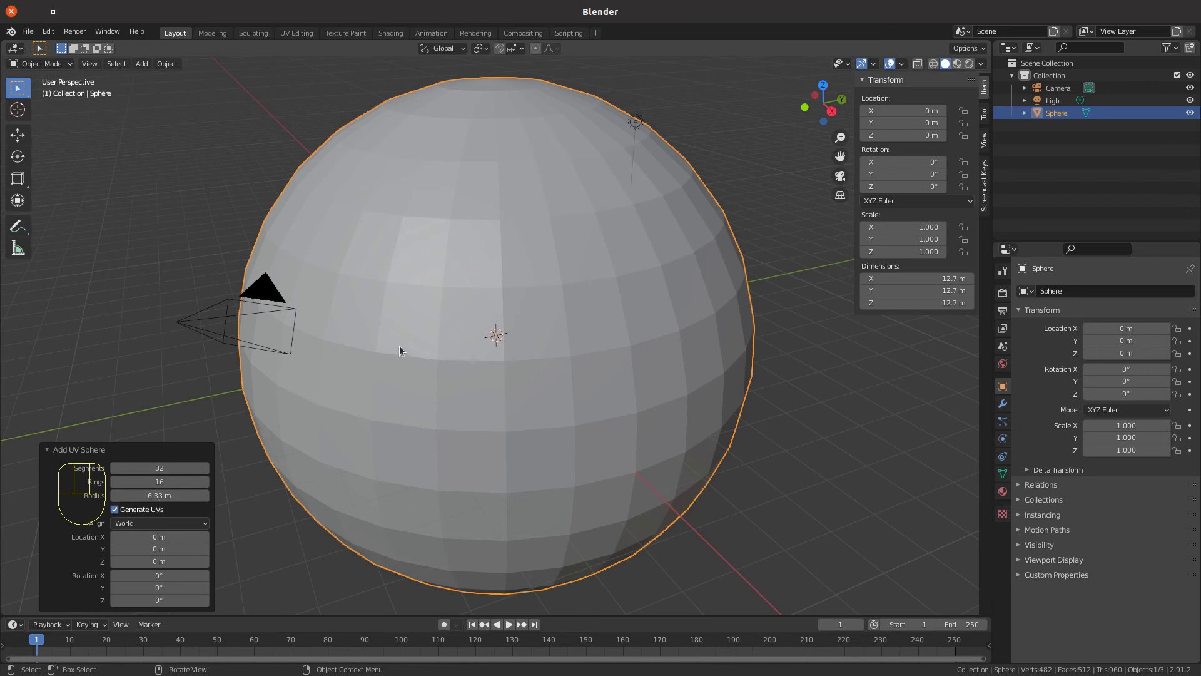
{"action": "key", "text": "Delete"}
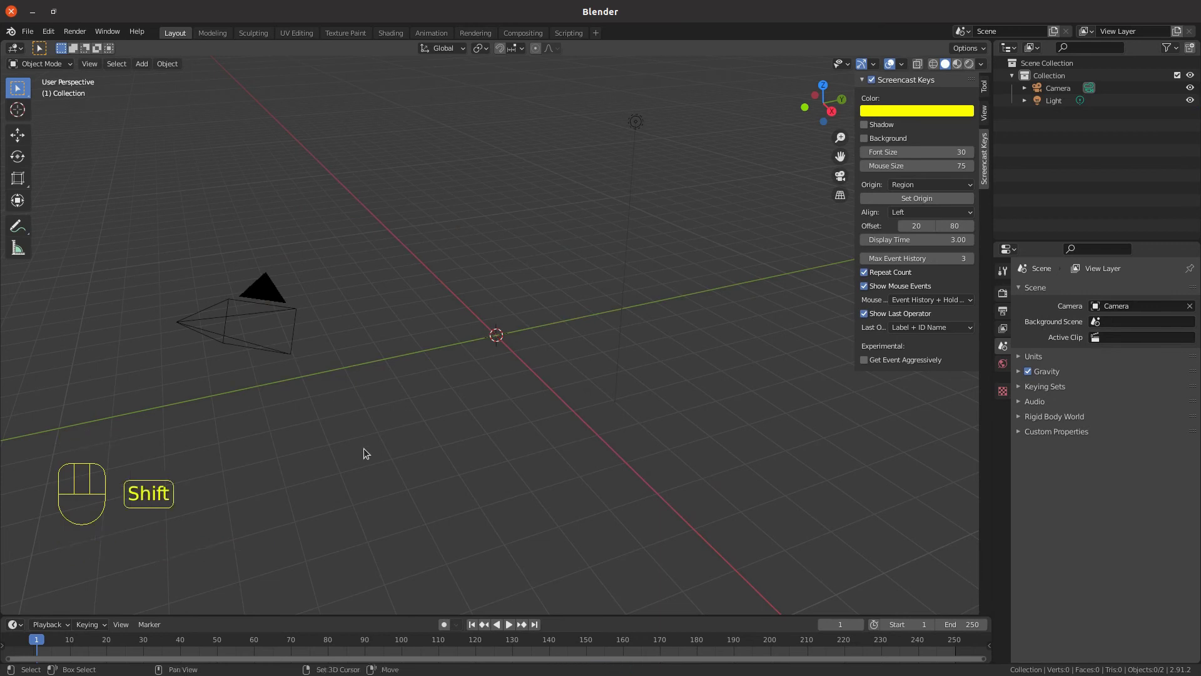
- Add a monkey mesh, inspect its face up close, and undo the addition
{"action": "key", "text": "shift+a"}
{"action": "mouse_move", "coordinate": [330, 421]}
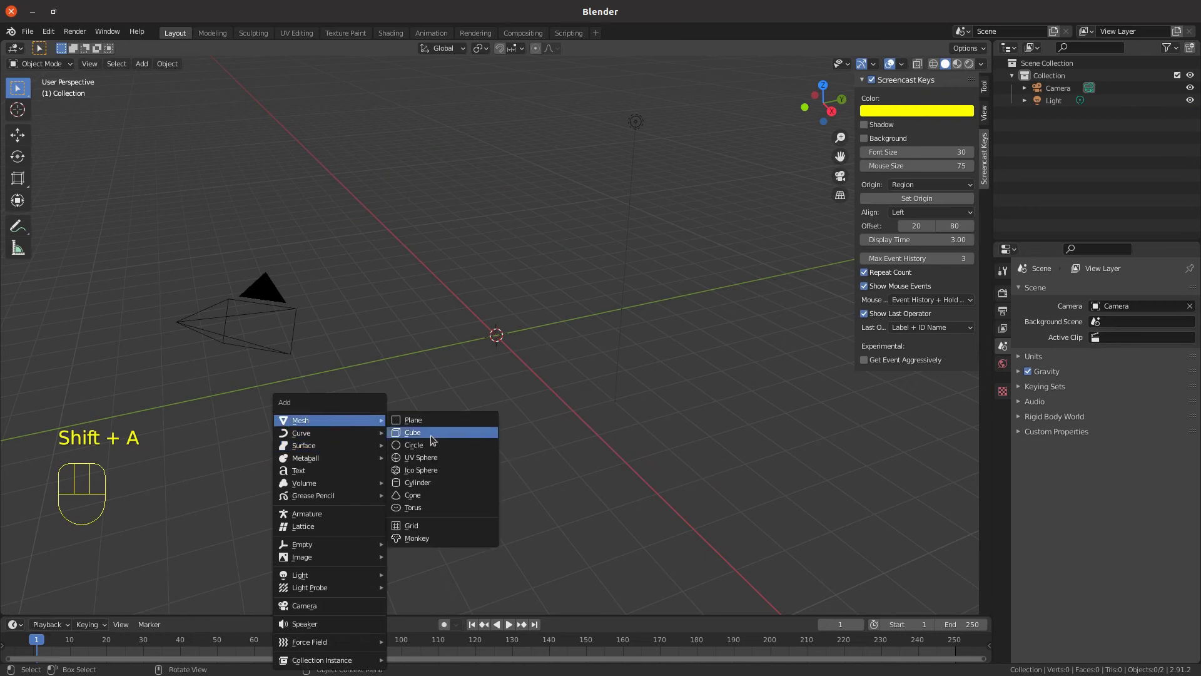
{"action": "left_click", "coordinate": [413, 539]}
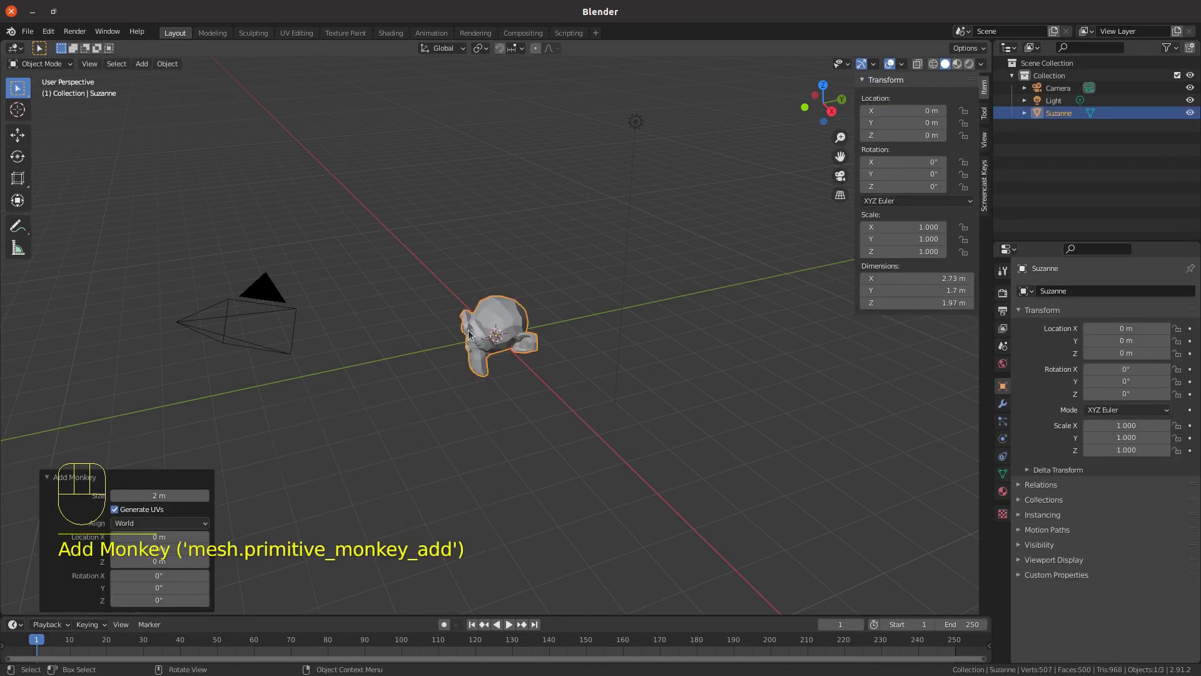
{"action": "scroll", "coordinate": [469, 354], "scroll_direction": "up", "scroll_amount": 4}
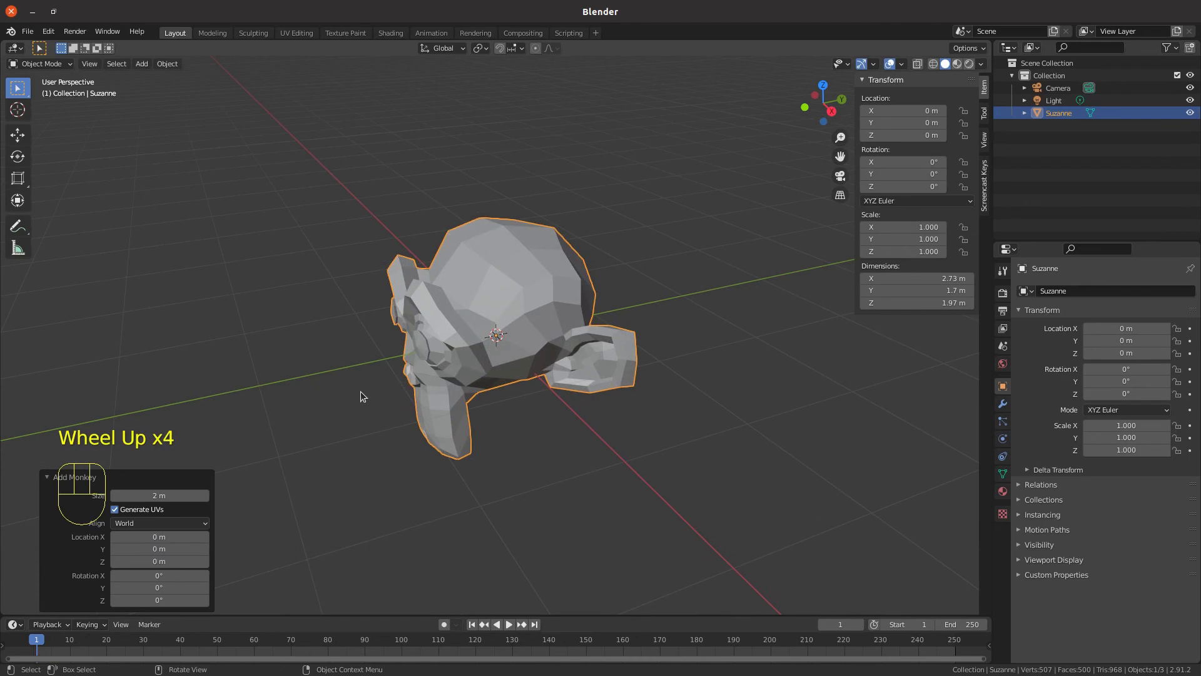
{"action": "mouse_move", "coordinate": [370, 392]}
{"action": "middle_mouse_down"}
{"action": "mouse_move", "coordinate": [569, 335]}
{"action": "mouse_move", "coordinate": [631, 394]}
{"action": "mouse_move", "coordinate": [381, 370]}
{"action": "mouse_move", "coordinate": [322, 393]}
{"action": "mouse_move", "coordinate": [307, 347]}
{"action": "mouse_move", "coordinate": [191, 343]}
{"action": "mouse_move", "coordinate": [394, 429]}
{"action": "mouse_move", "coordinate": [402, 402]}
{"action": "mouse_move", "coordinate": [387, 383]}
{"action": "middle_mouse_up"}
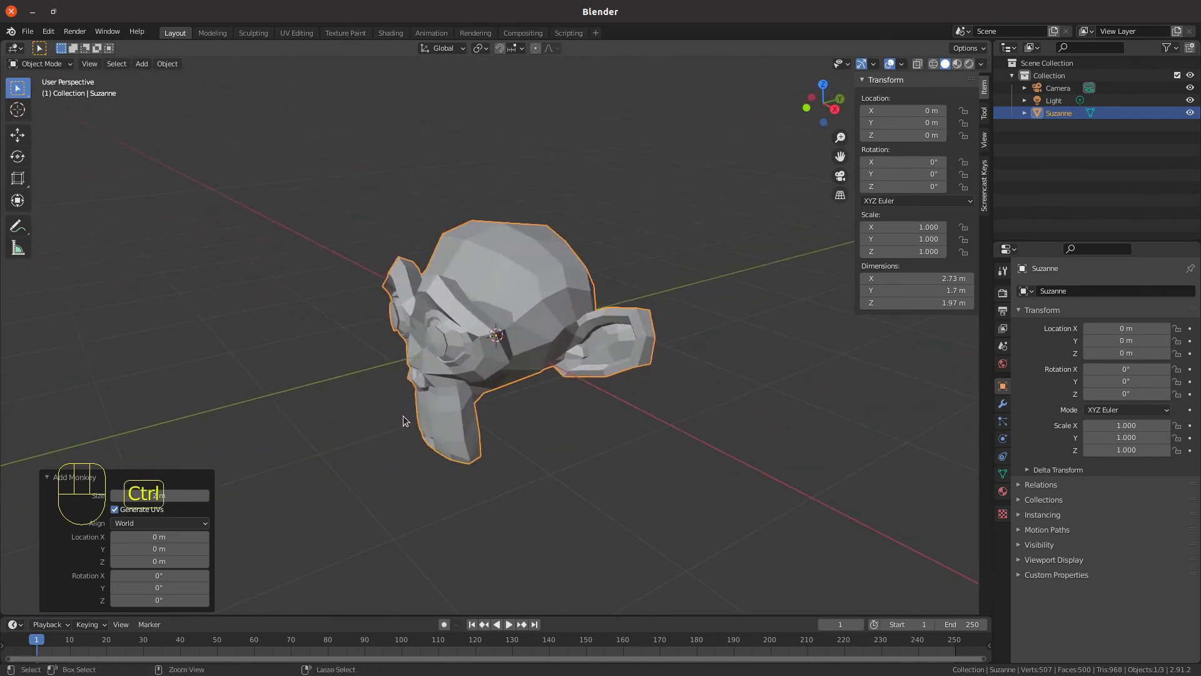
{"action": "key", "text": "ctrl+z"}
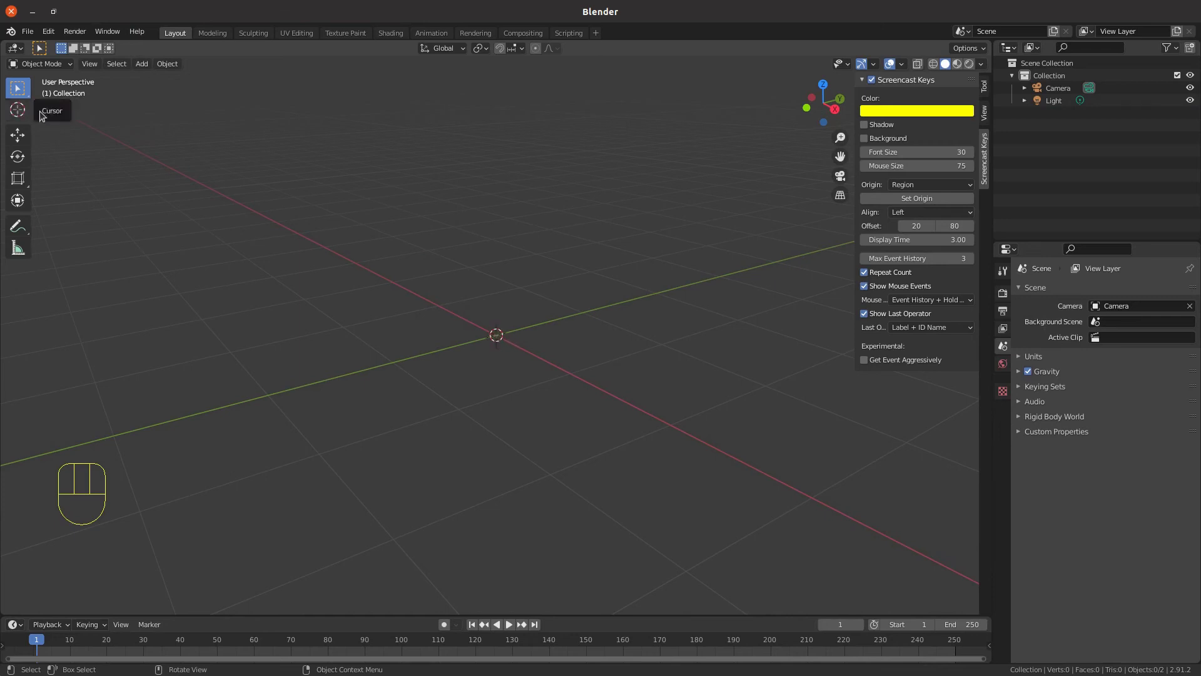
- Place the 3D cursor freehand at about X -0.2 m, Y -0.37 m, Z -0.1 m with the Cursor tool and display its location settings
{"action": "left_click", "coordinate": [18, 114]}
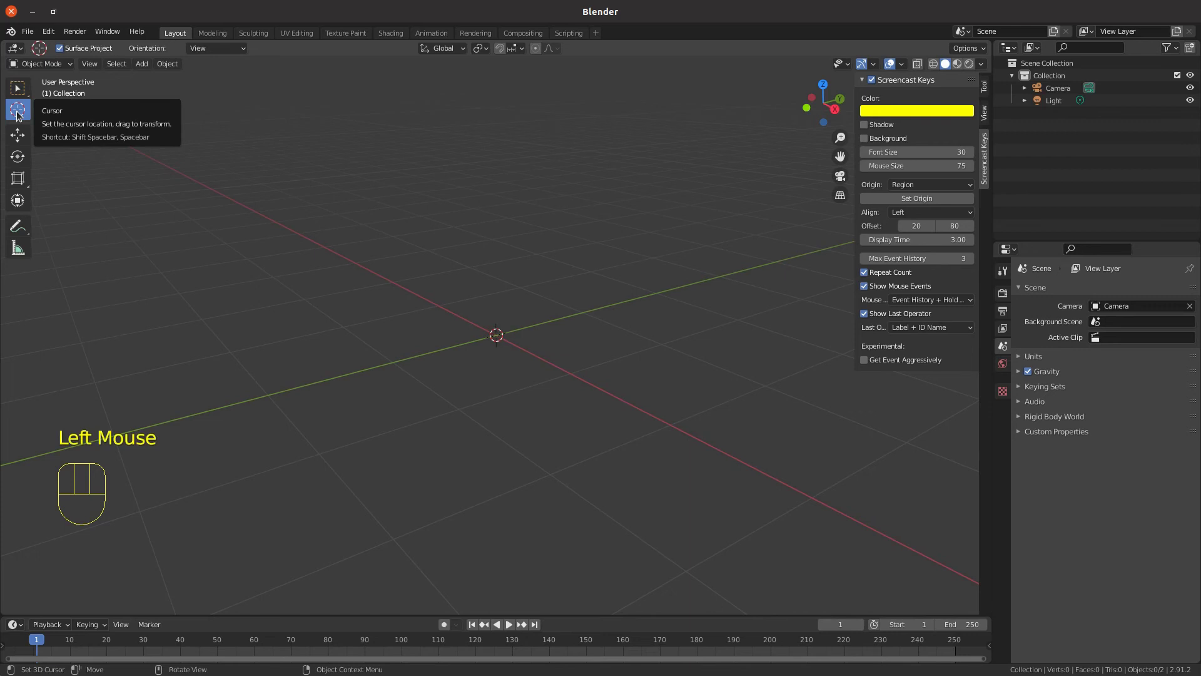
{"action": "left_click", "coordinate": [449, 348]}
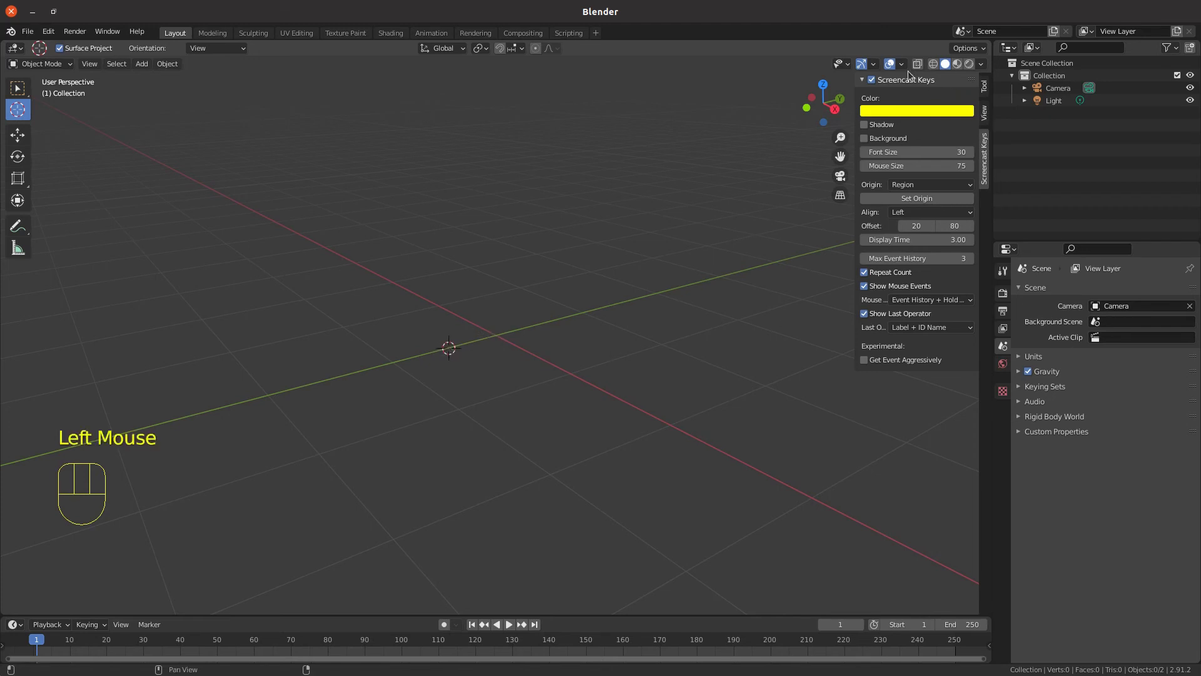
{"action": "left_click", "coordinate": [986, 90]}
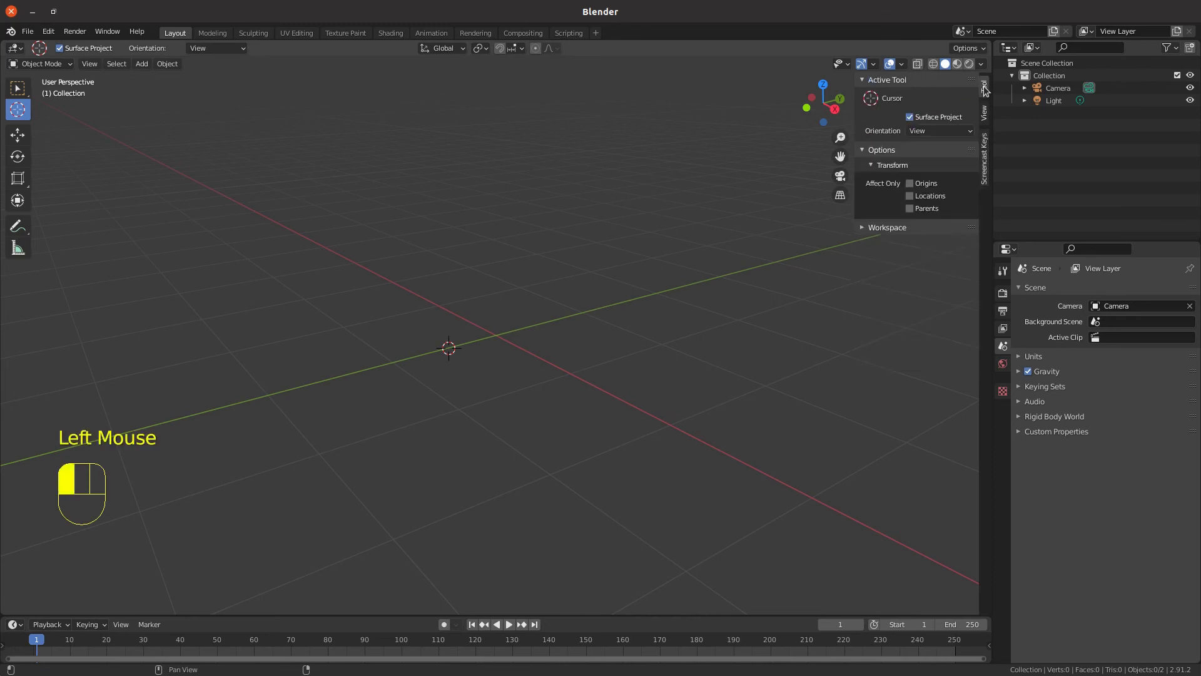
{"action": "left_click", "coordinate": [986, 119]}
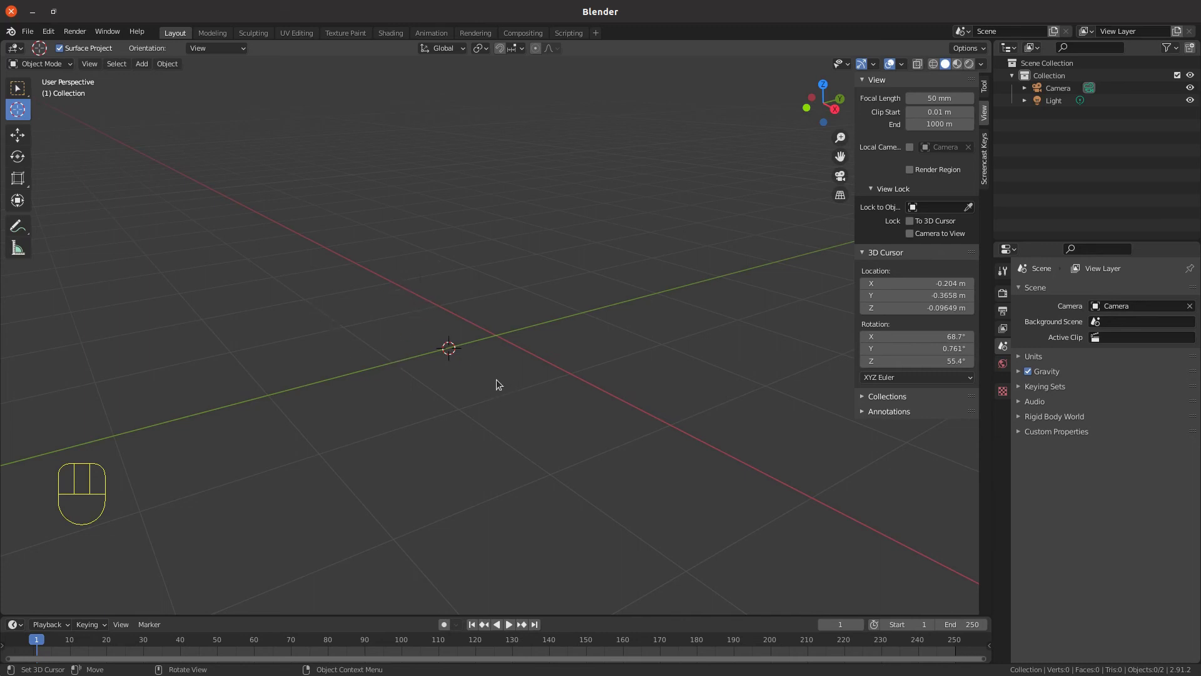
- Snap the 3D cursor to the world origin
{"action": "key", "text": "shift"}
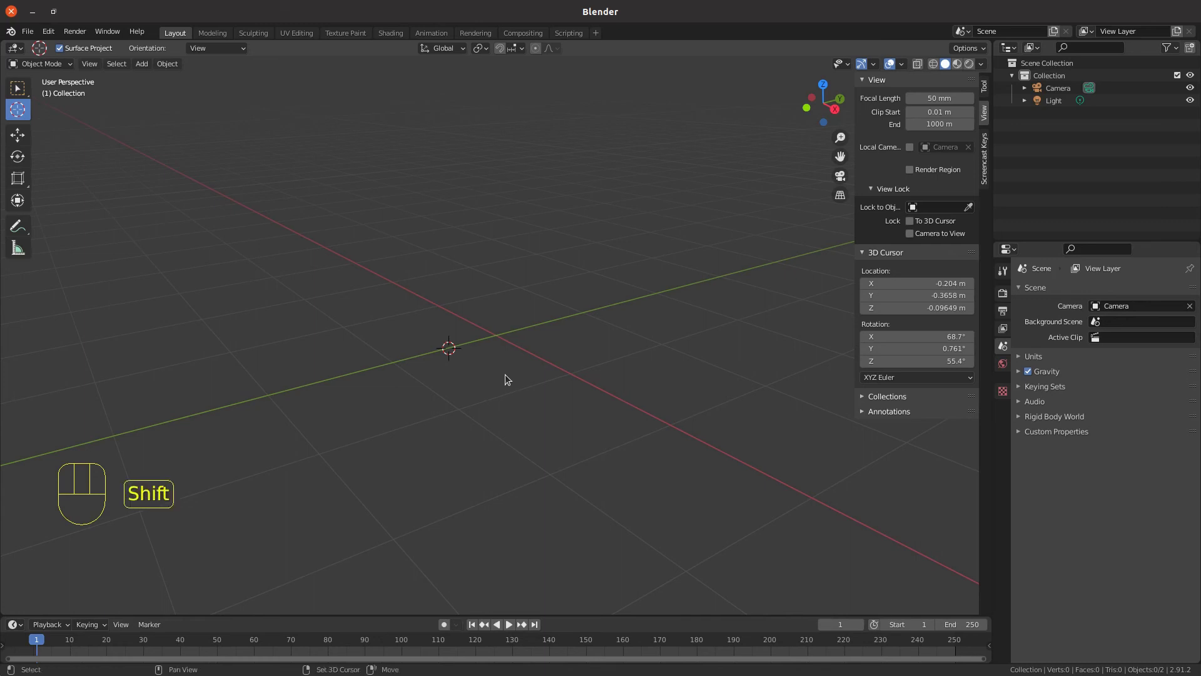
{"action": "key", "text": "shift+s"}
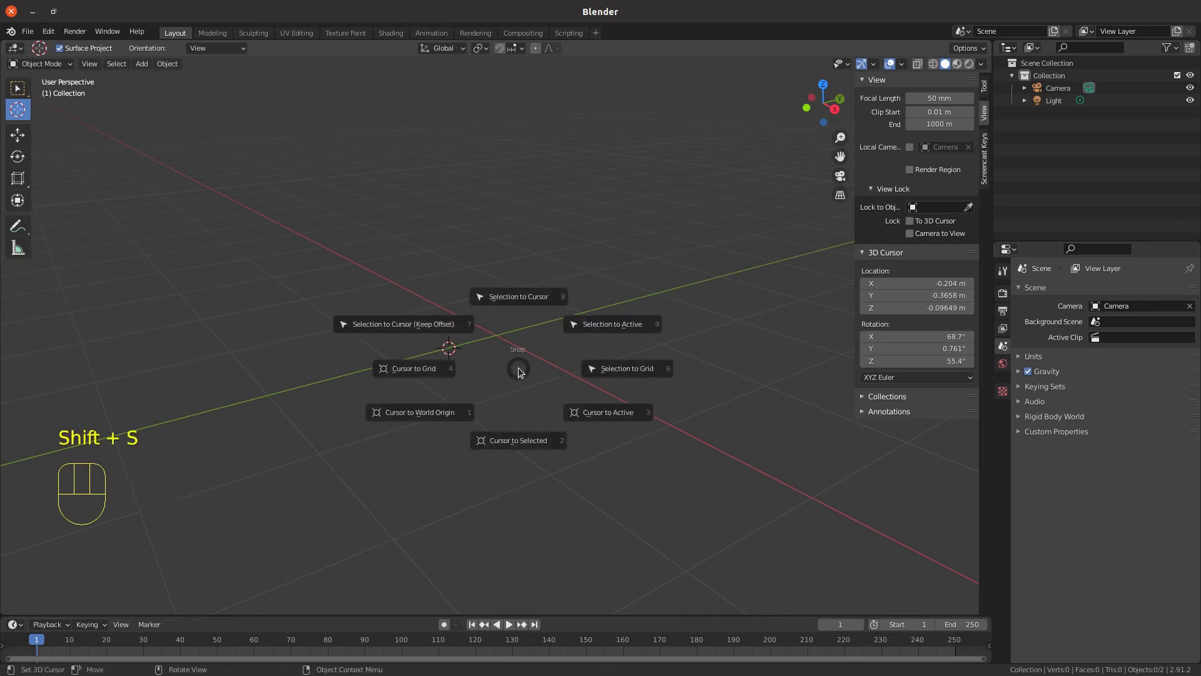
{"action": "left_click", "coordinate": [424, 414]}
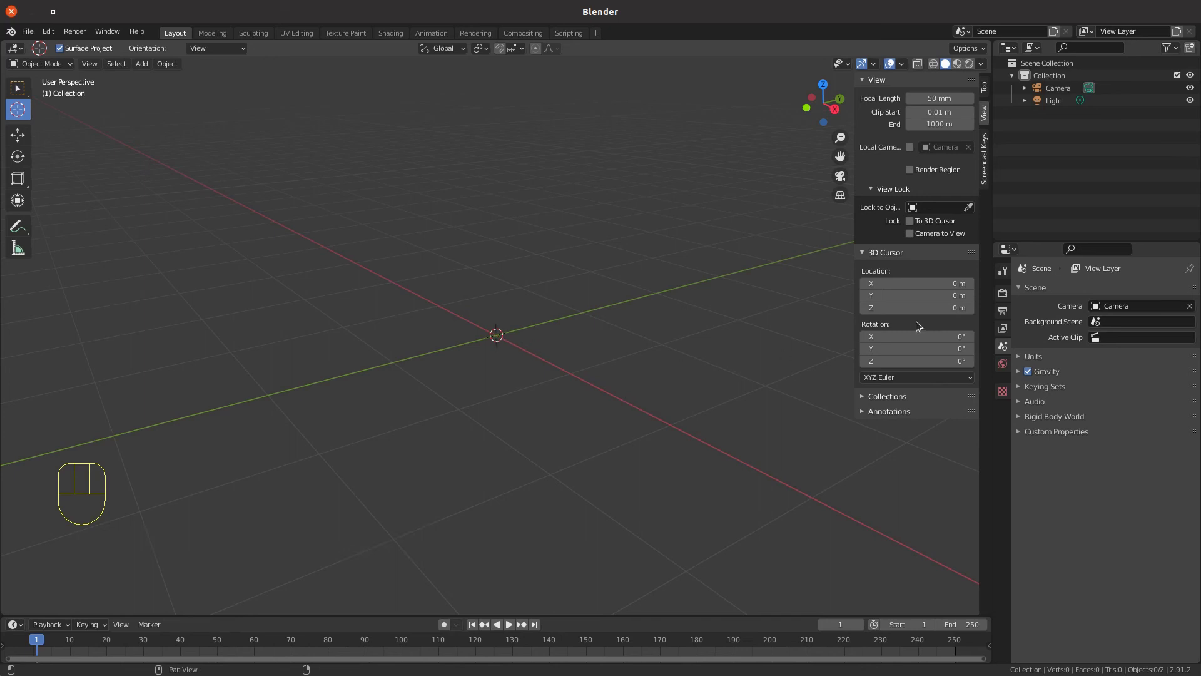
- Set the 3D cursor's X location to 5 m
{"action": "left_click", "coordinate": [890, 284]}
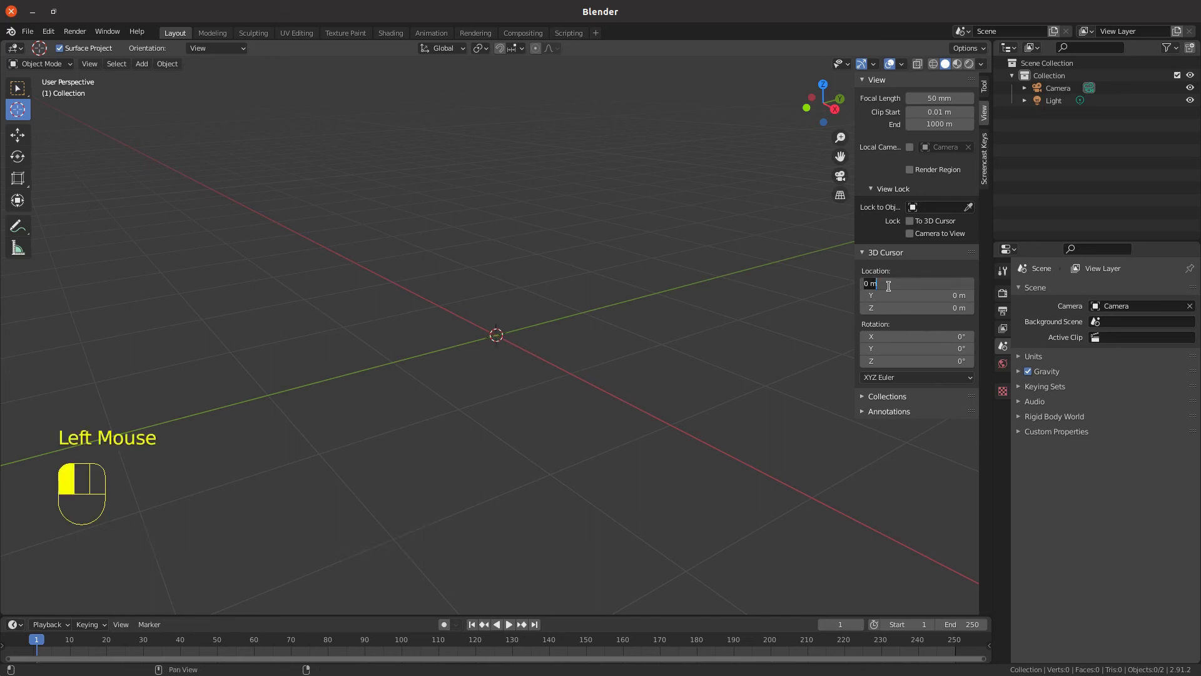
{"action": "type", "text": "5"}
{"action": "key", "text": "Return"}
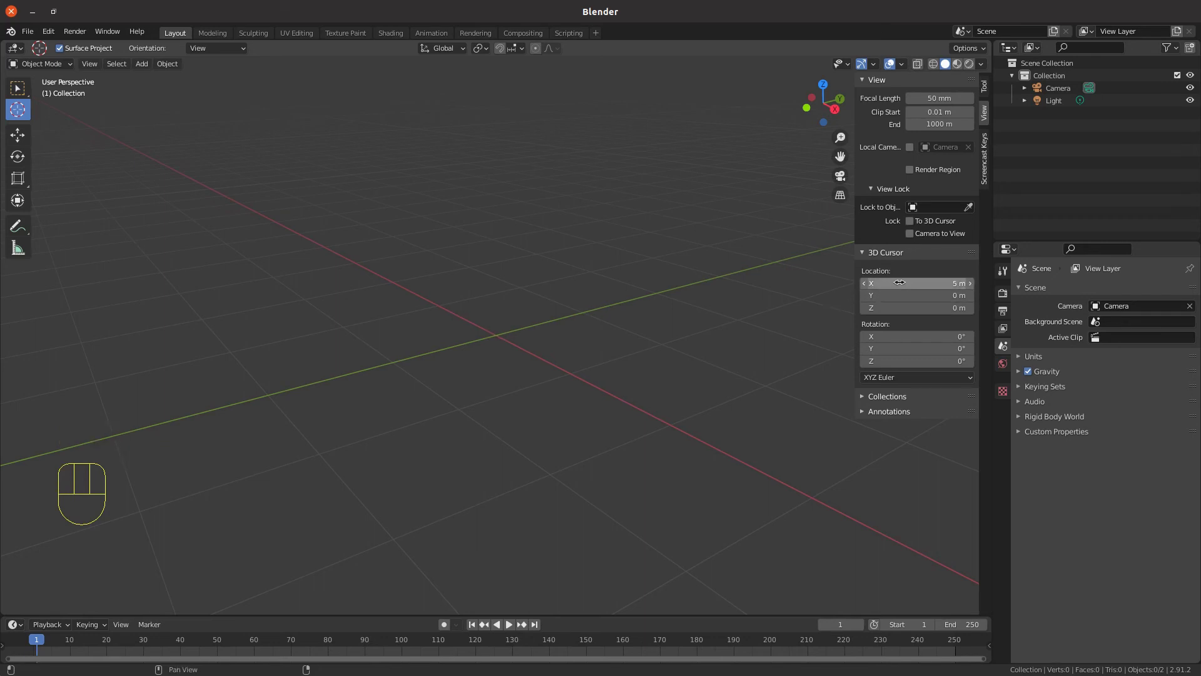
{"action": "scroll", "coordinate": [564, 391], "scroll_direction": "down", "scroll_amount": 4}
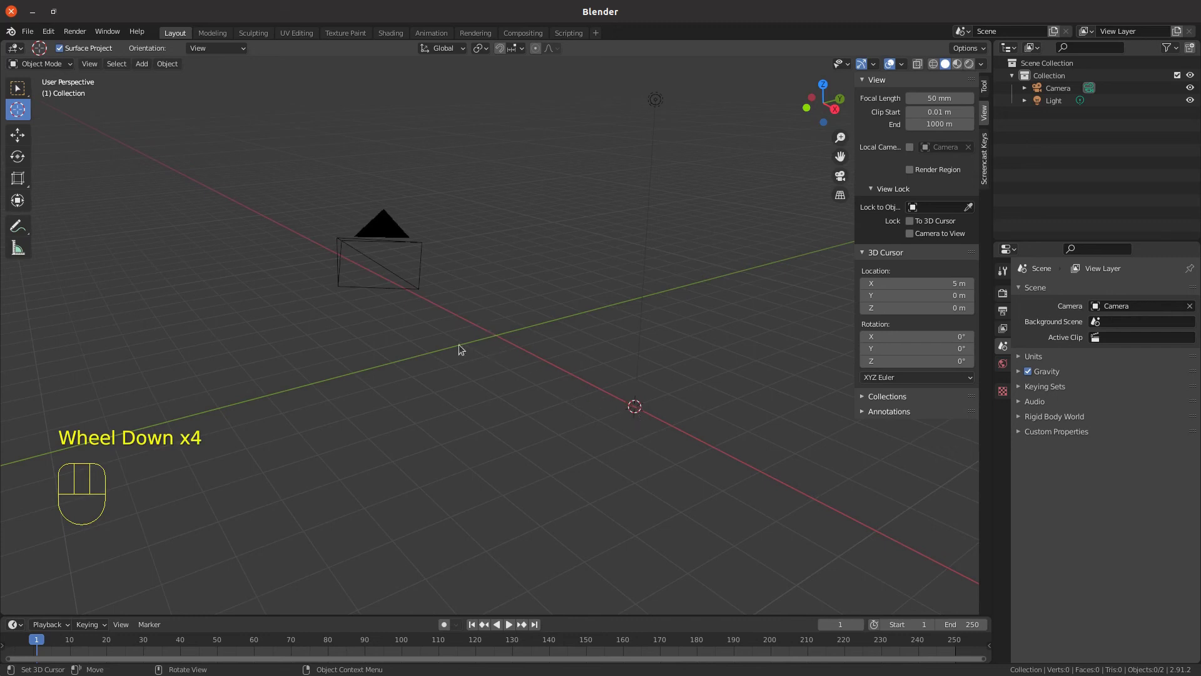
{"action": "scroll", "coordinate": [476, 348], "scroll_direction": "down", "scroll_amount": 1}
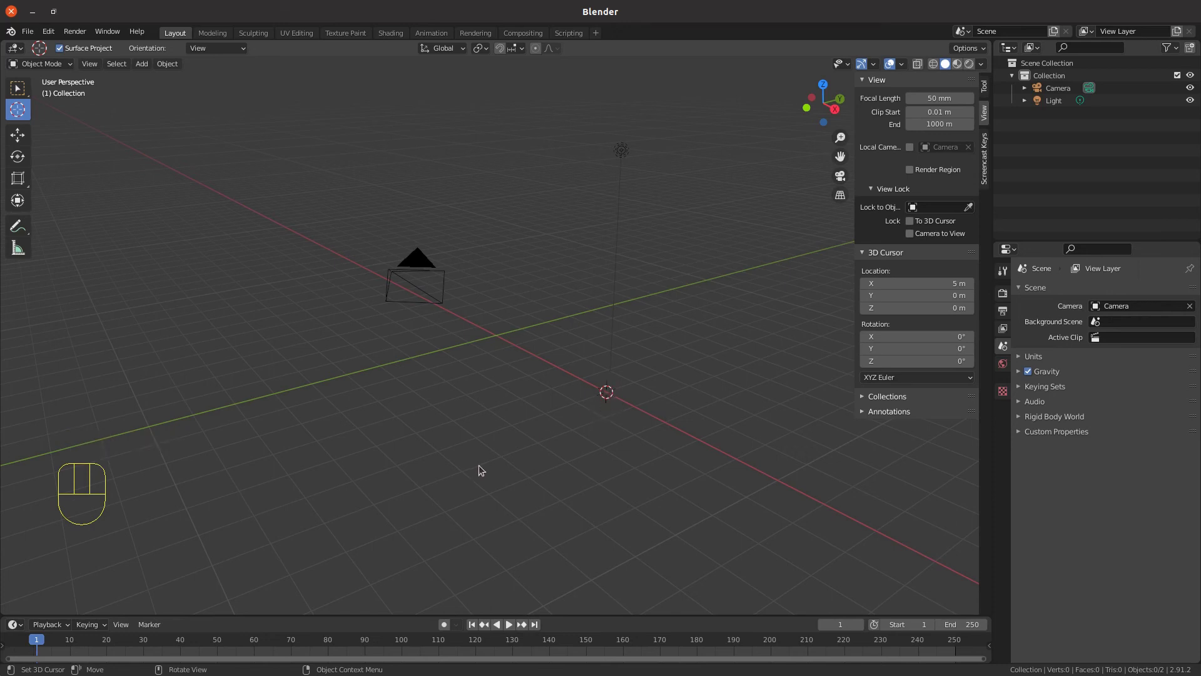
- Add a mesh cube at the 3D cursor's position
{"action": "key", "text": "shift+a"}
{"action": "mouse_move", "coordinate": [436, 424]}
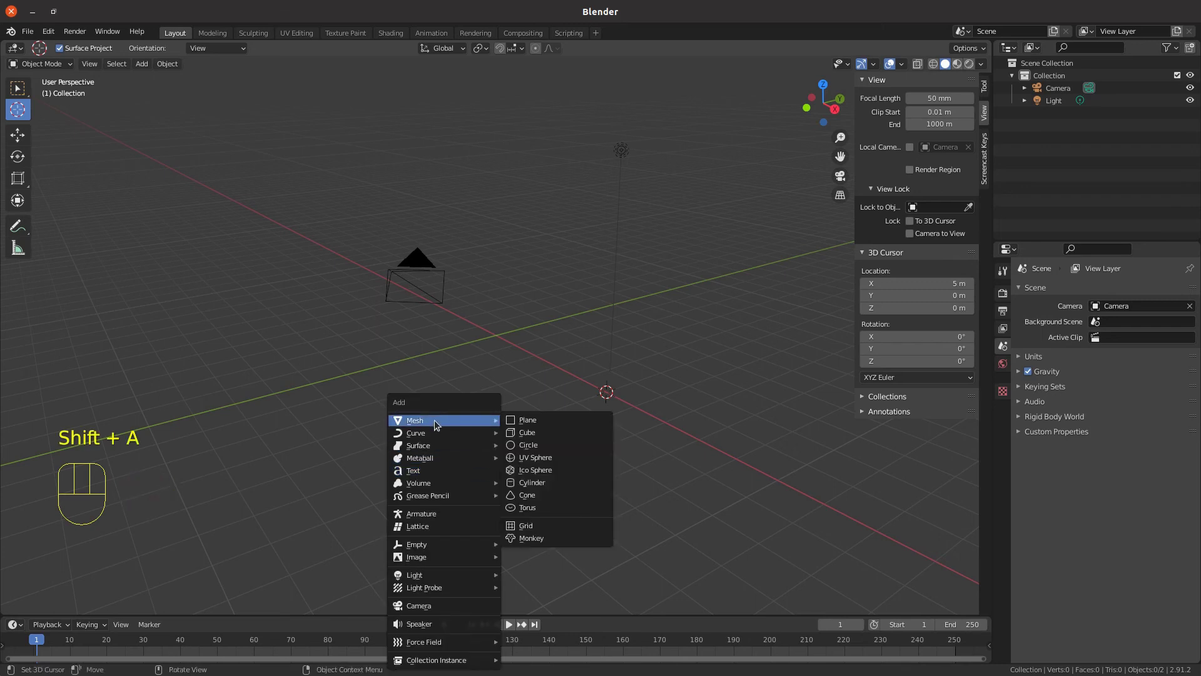
{"action": "left_click", "coordinate": [523, 432]}
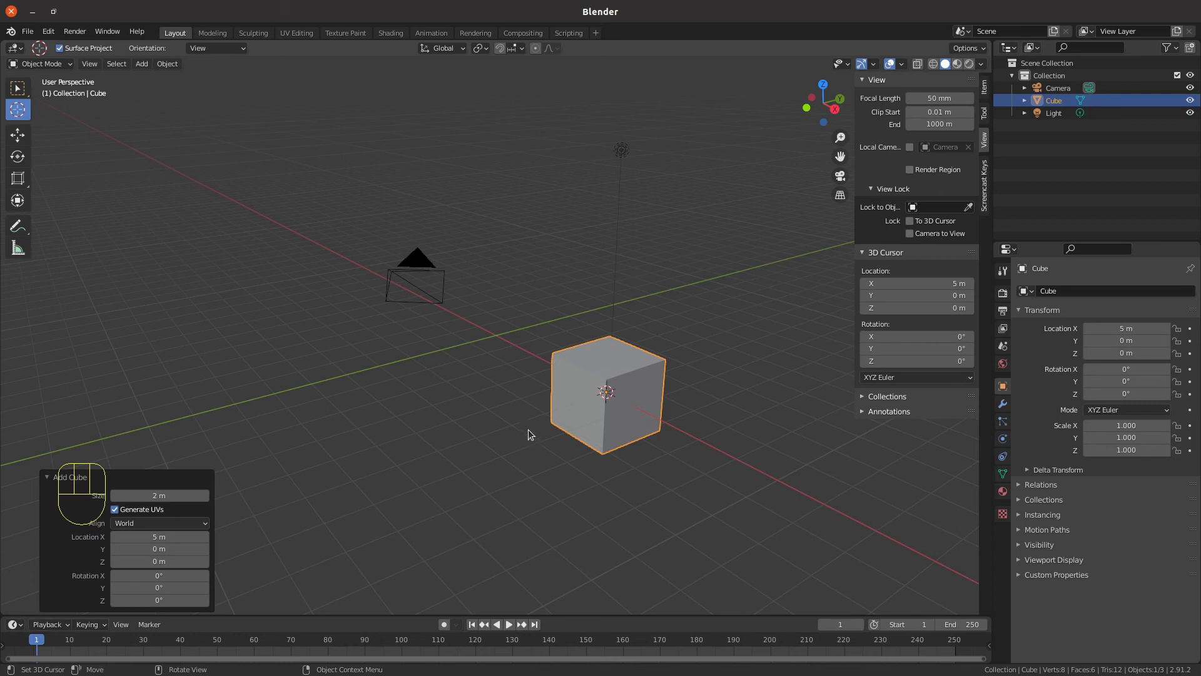
{"action": "scroll", "coordinate": [595, 405], "scroll_direction": "up", "scroll_amount": 2}
{"action": "scroll", "coordinate": [593, 407], "scroll_direction": "down", "scroll_amount": 2}
- Snap the 3D cursor to the grid, and return it to the world origin while leaving the cube in place
{"action": "key", "text": "shift+s"}
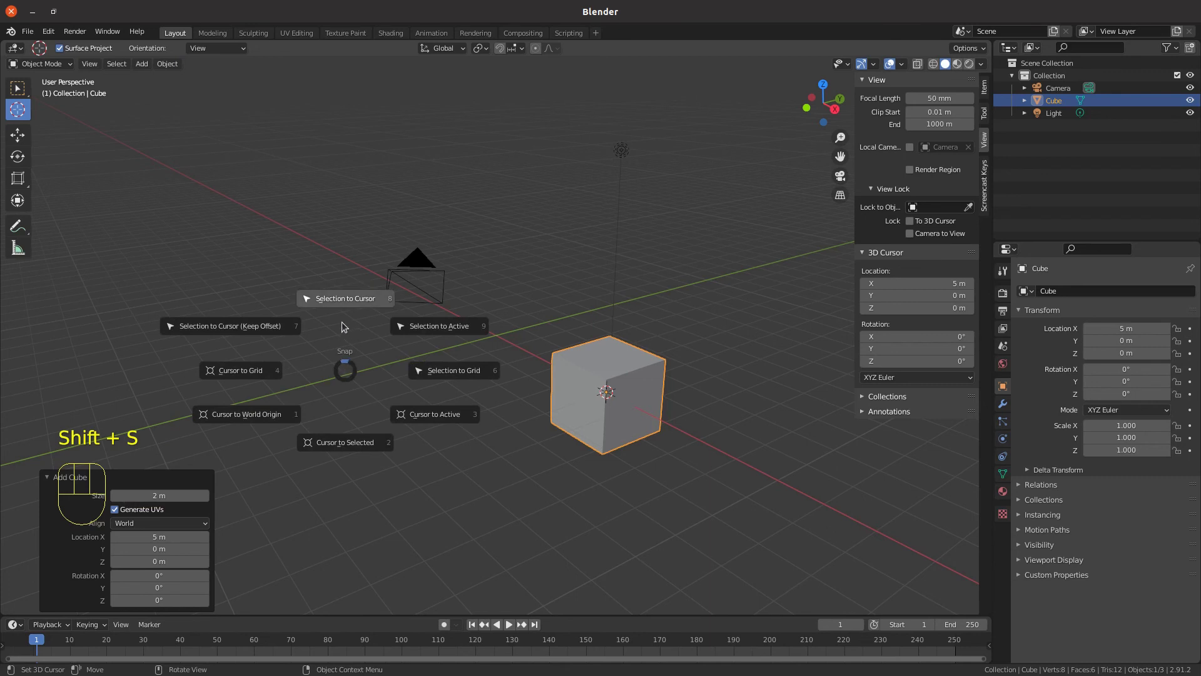
{"action": "left_click", "coordinate": [230, 414]}
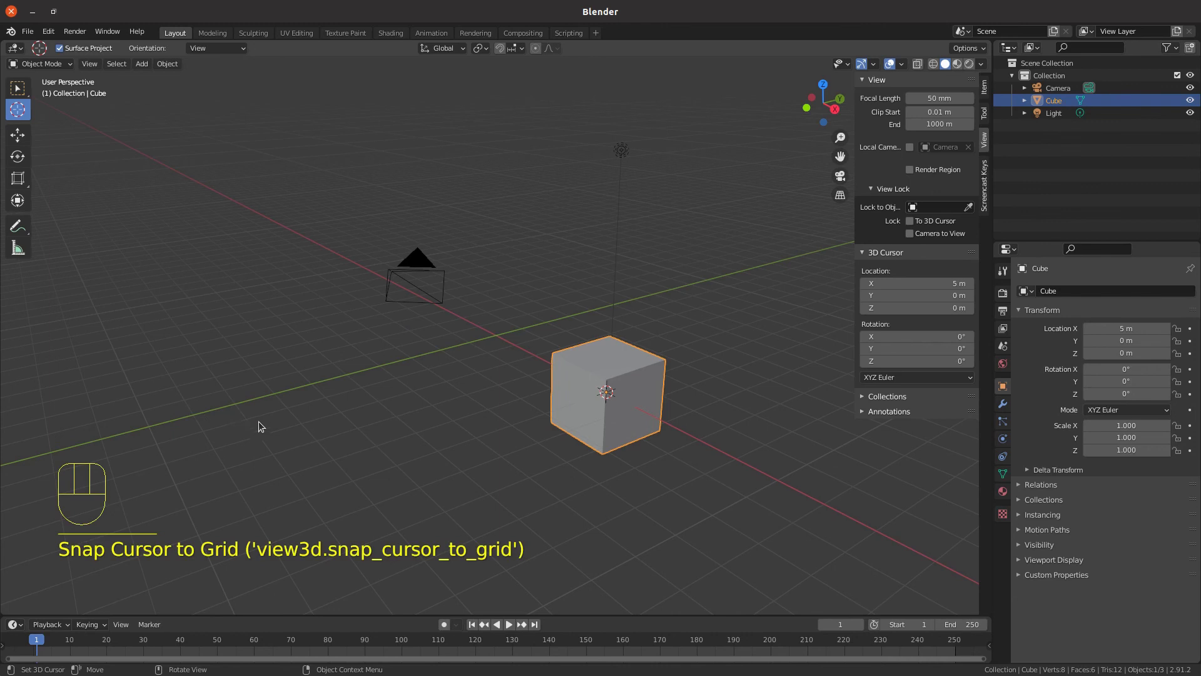
{"action": "key", "text": "shift+a"}
{"action": "mouse_move", "coordinate": [395, 425]}
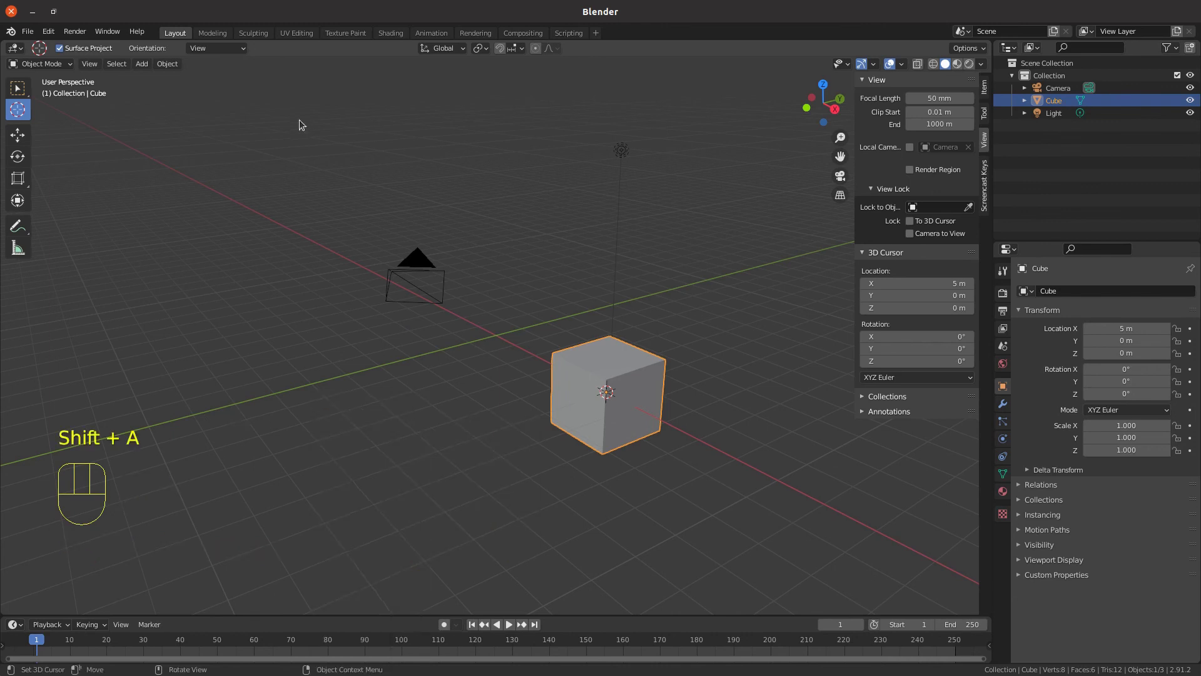
{"action": "key", "text": "shift+s"}
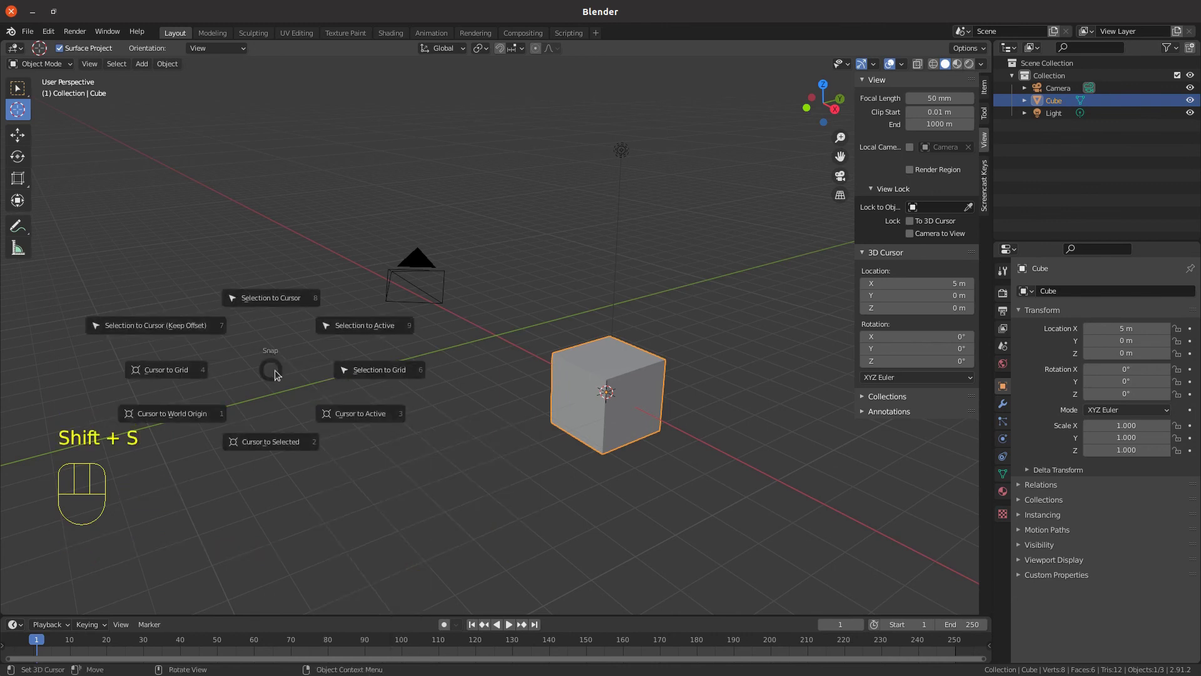
{"action": "left_click", "coordinate": [188, 414]}
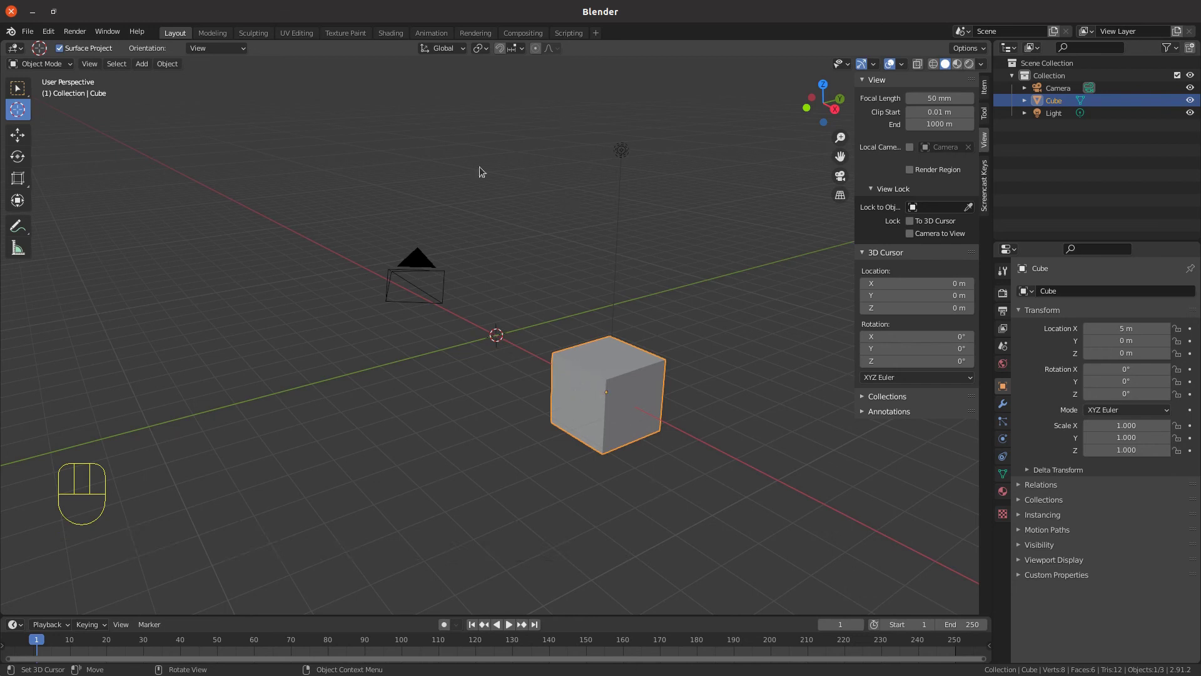
- Set the transform pivot point to Median Point and try rotating the cube about its own centre
{"action": "left_click", "coordinate": [482, 49]}
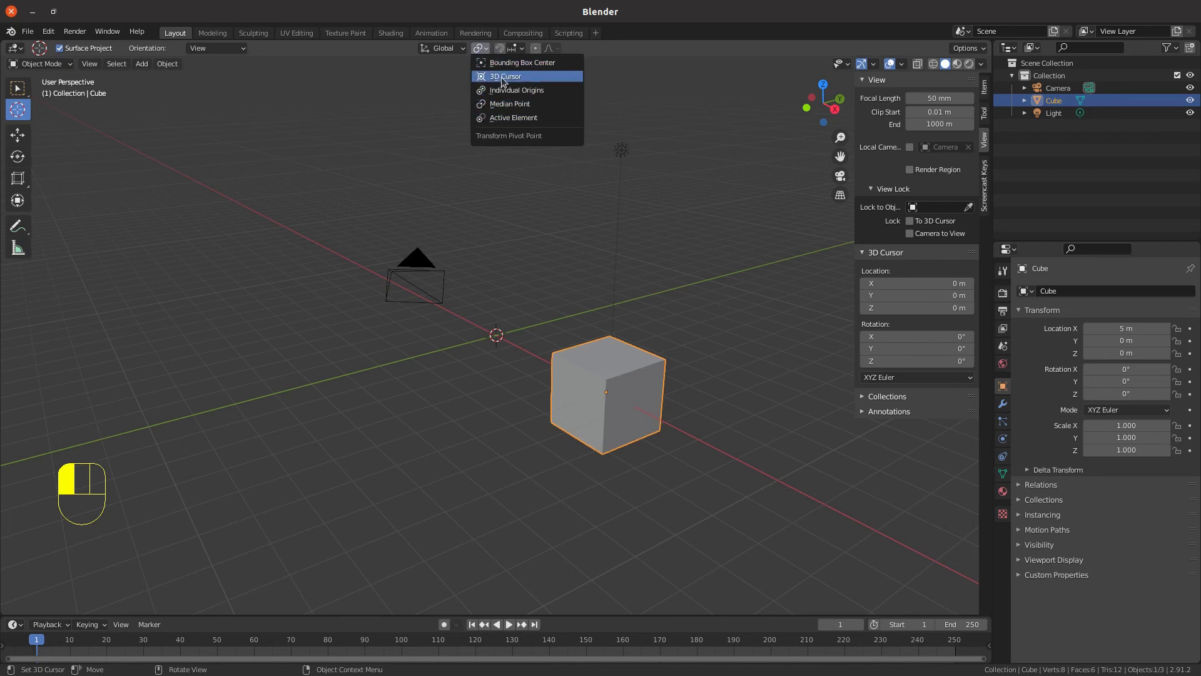
{"action": "left_click", "coordinate": [501, 105]}
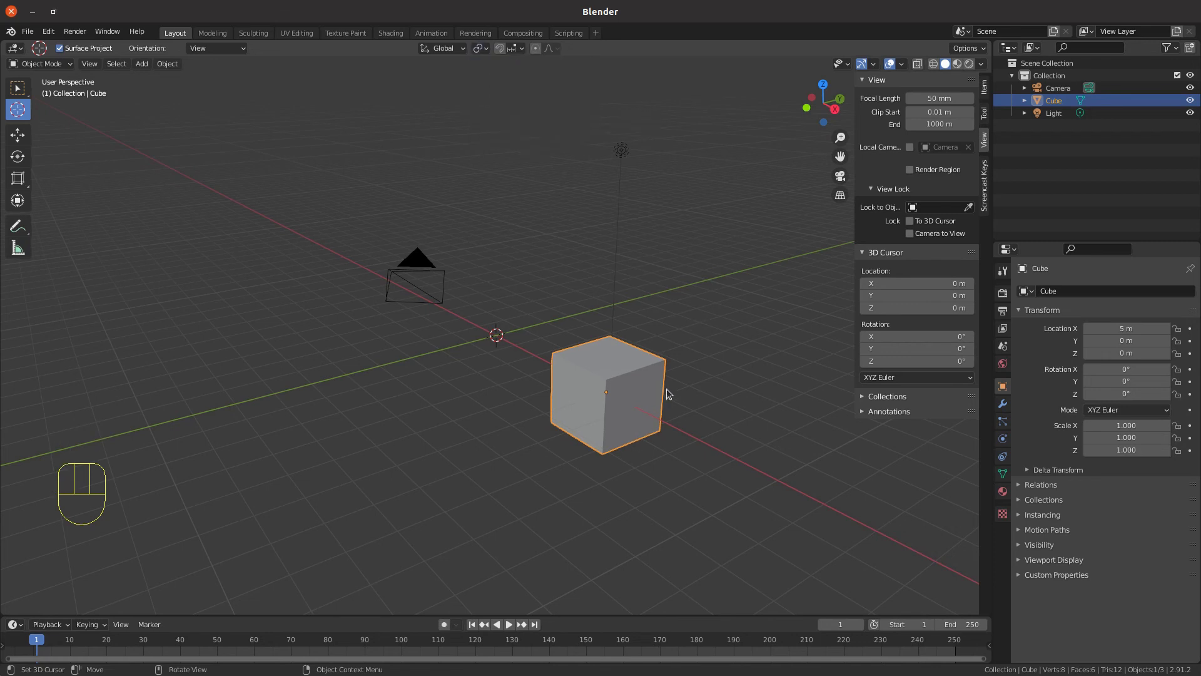
{"action": "key", "text": "r"}
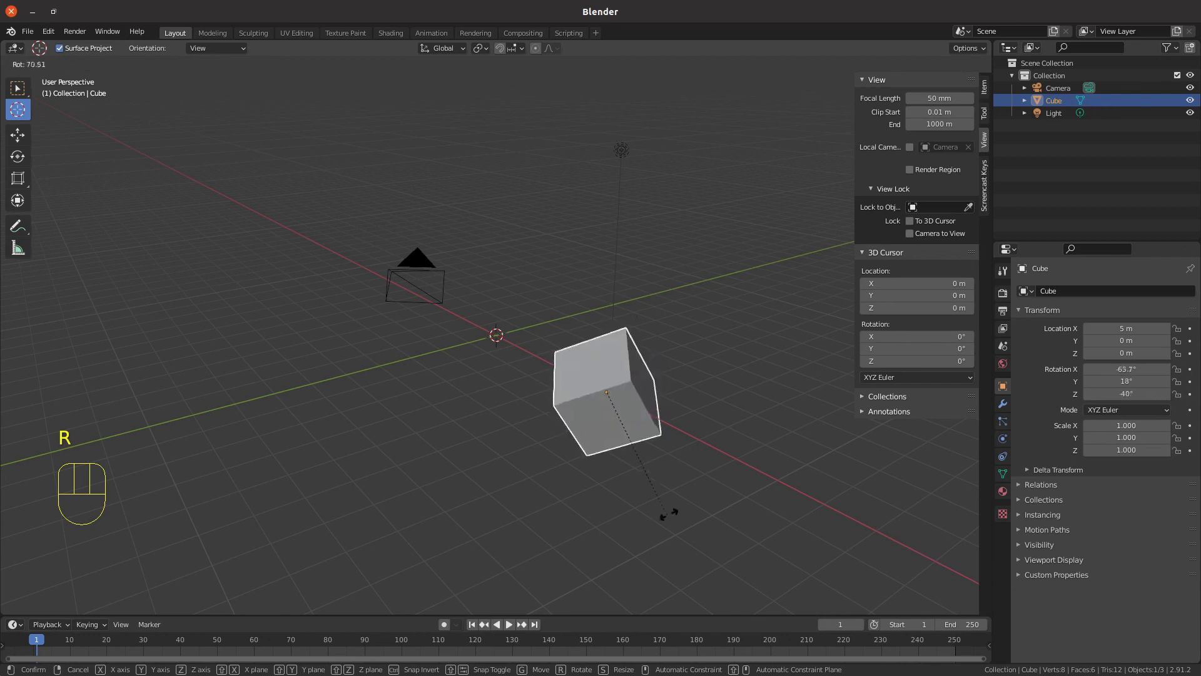
{"action": "right_click", "coordinate": [638, 316]}
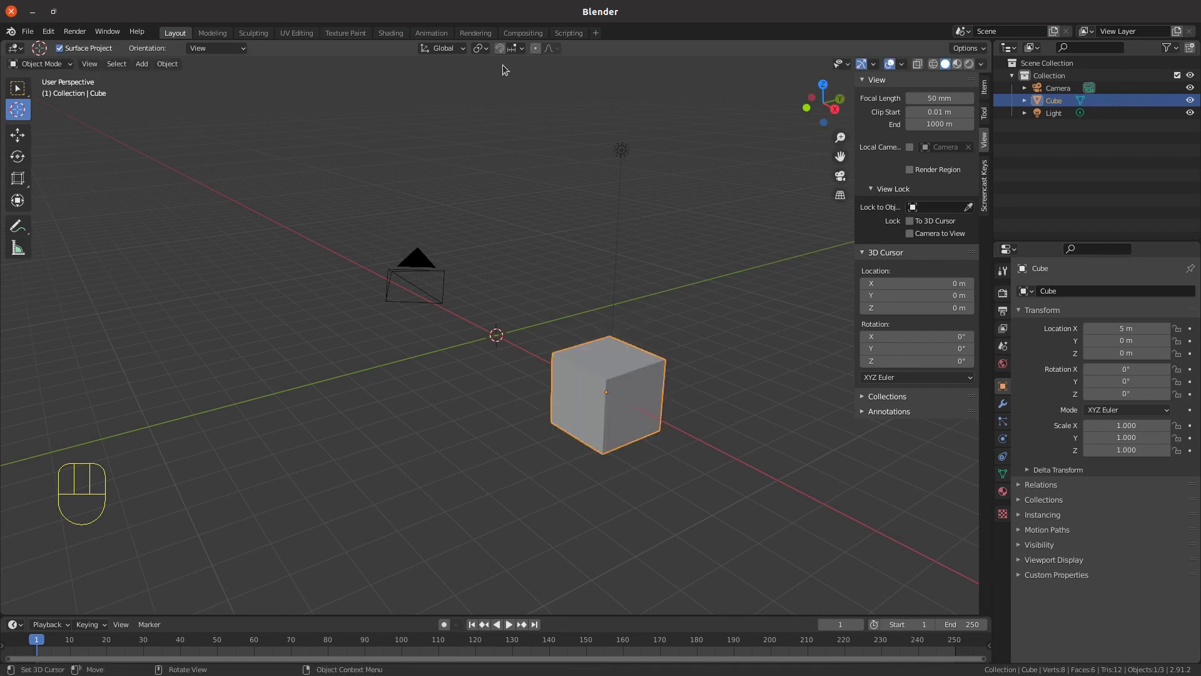
- Set the transform pivot point to 3D Cursor and try rotating the cube around the cursor
{"action": "left_click", "coordinate": [481, 48]}
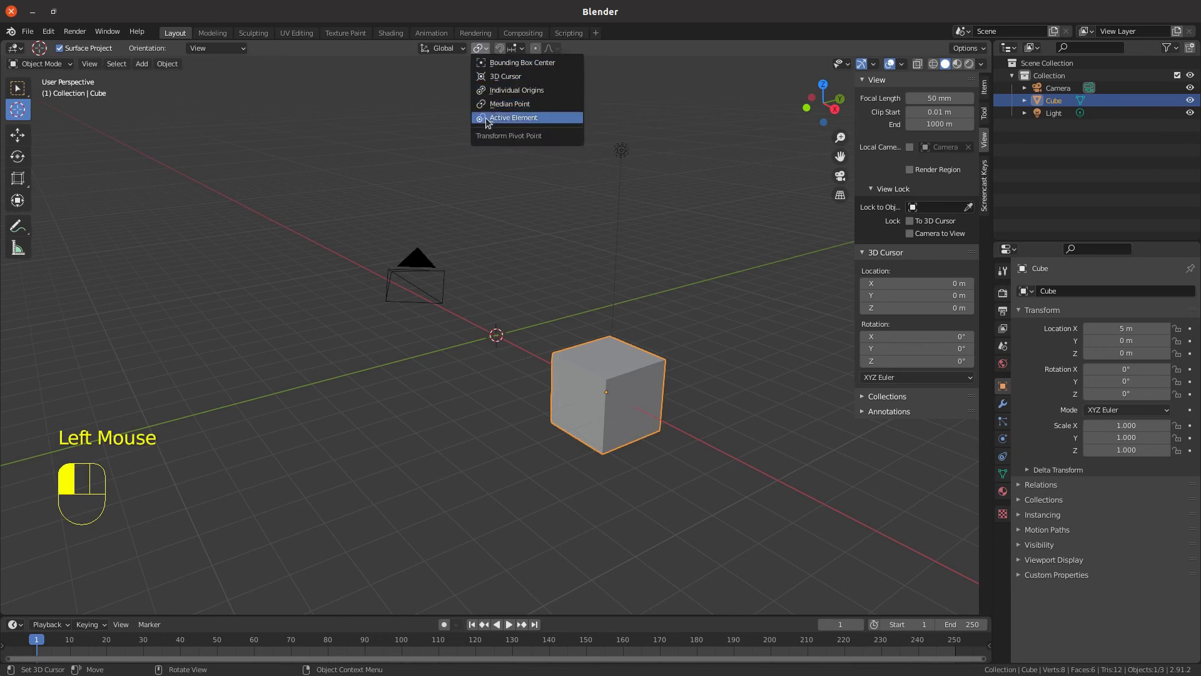
{"action": "left_click", "coordinate": [498, 74]}
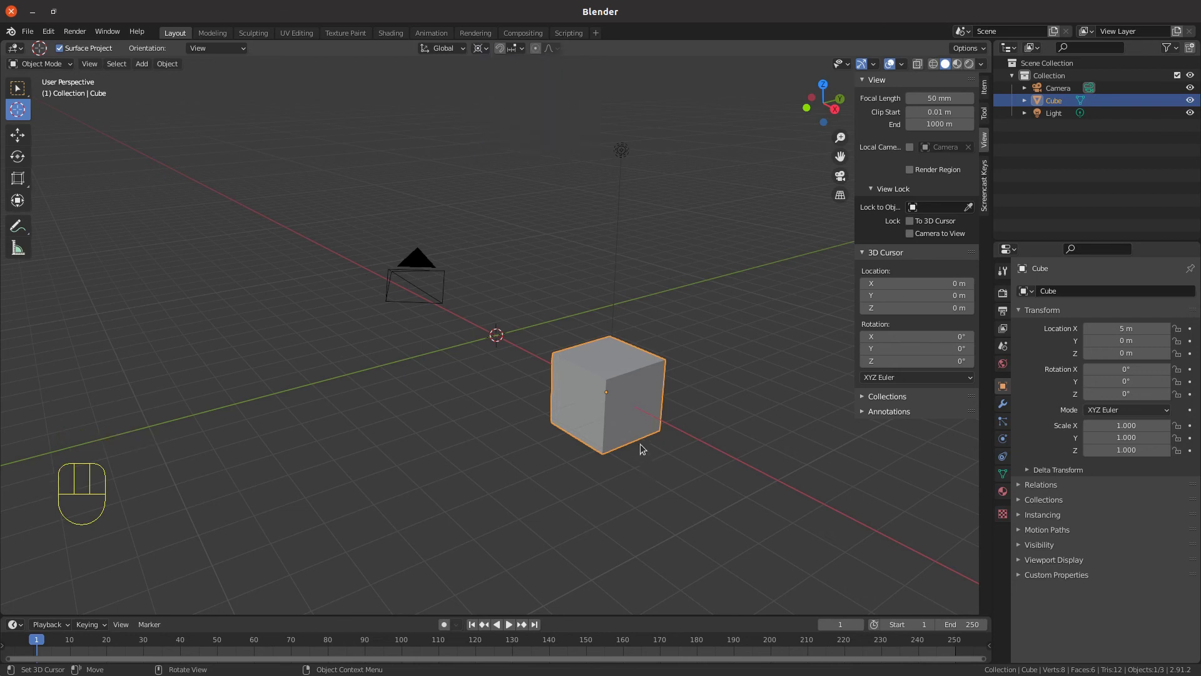
{"action": "key", "text": "r"}
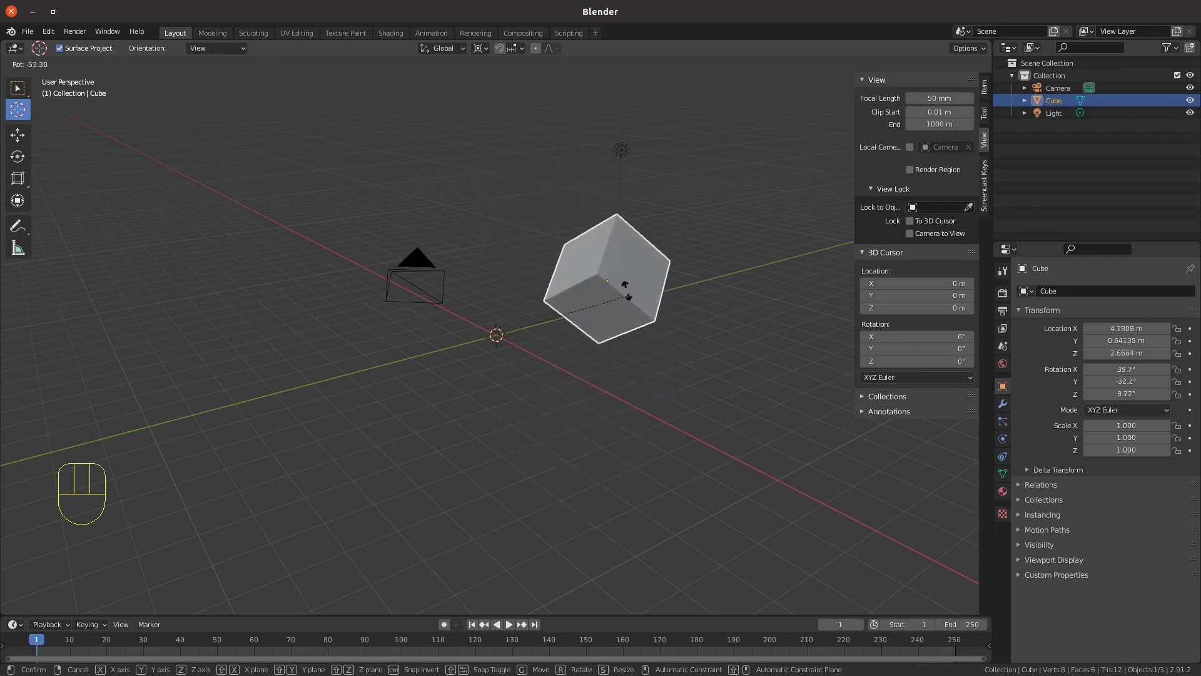
{"action": "key", "text": "Escape"}
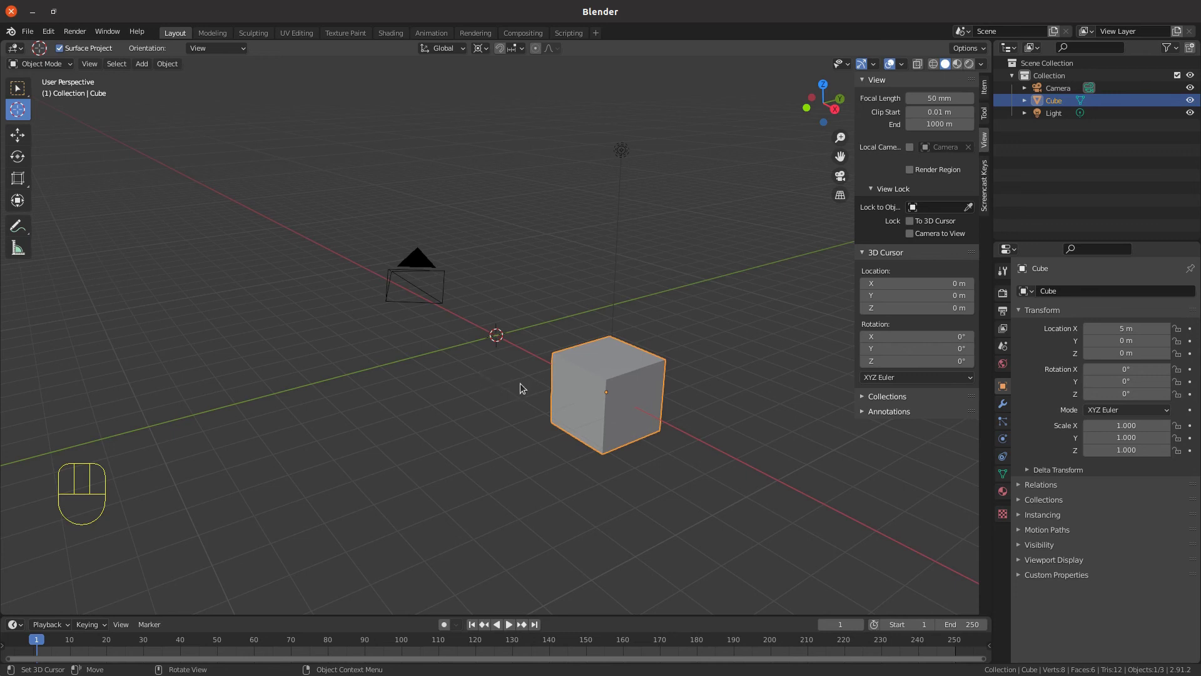
- Snap the selected cube to the 3D cursor at the world origin
{"action": "key", "text": "shift"}
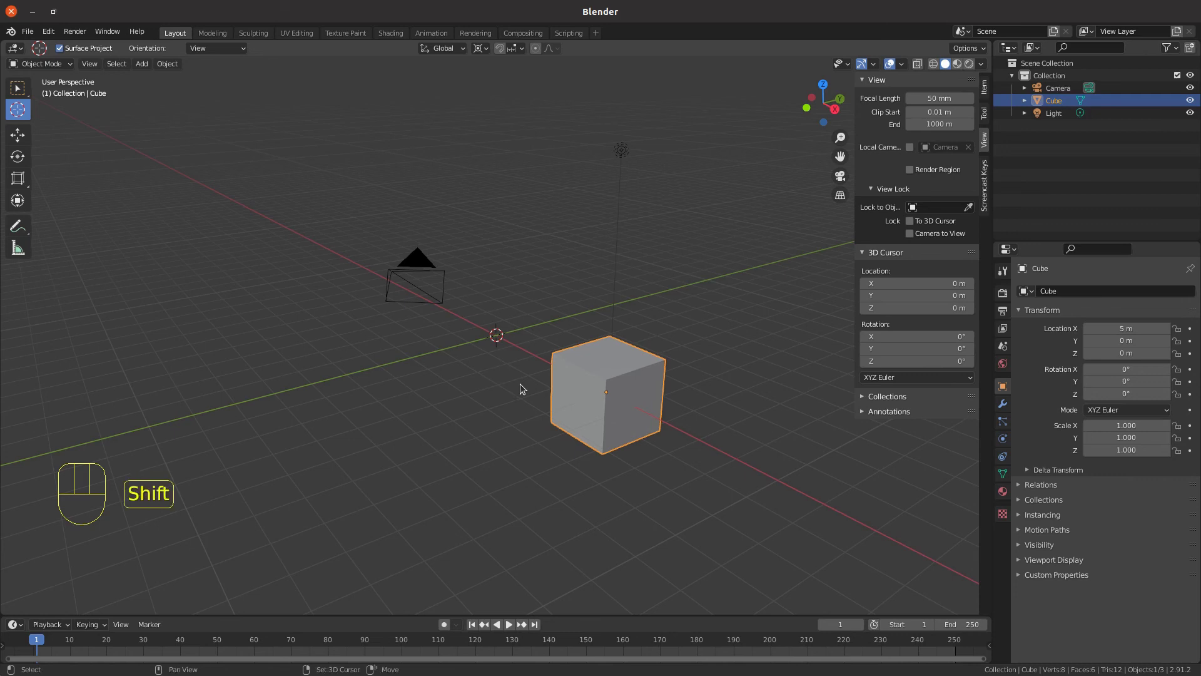
{"action": "key", "text": "shift+s"}
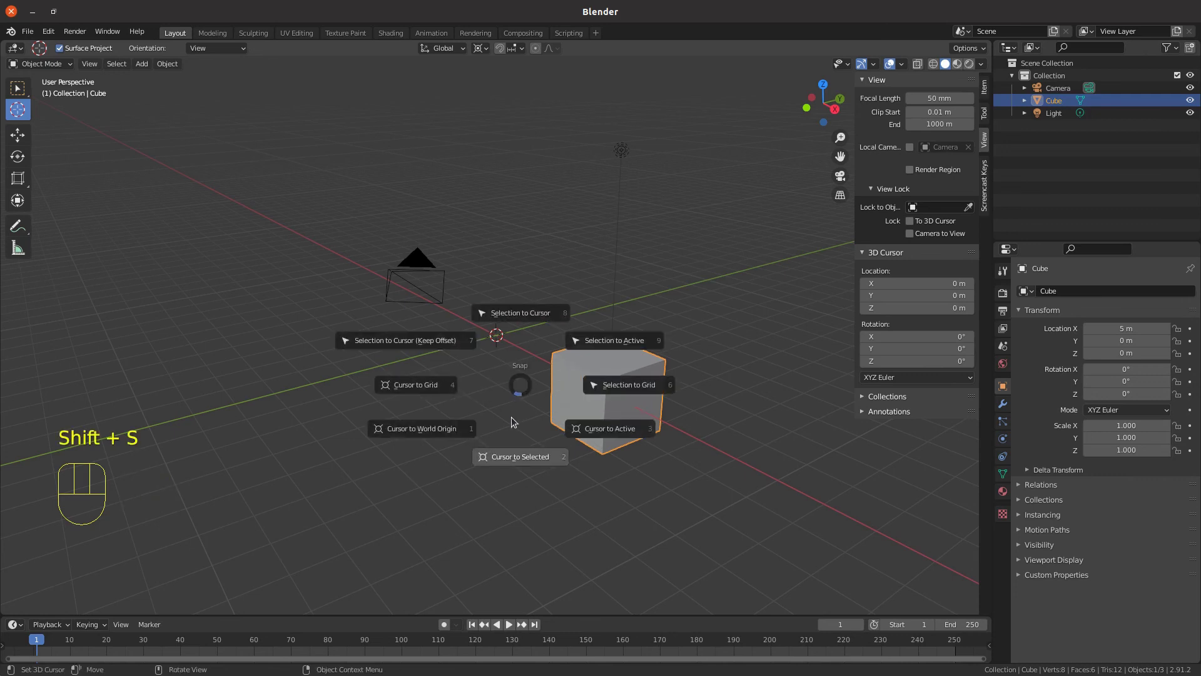
{"action": "left_click", "coordinate": [531, 318]}
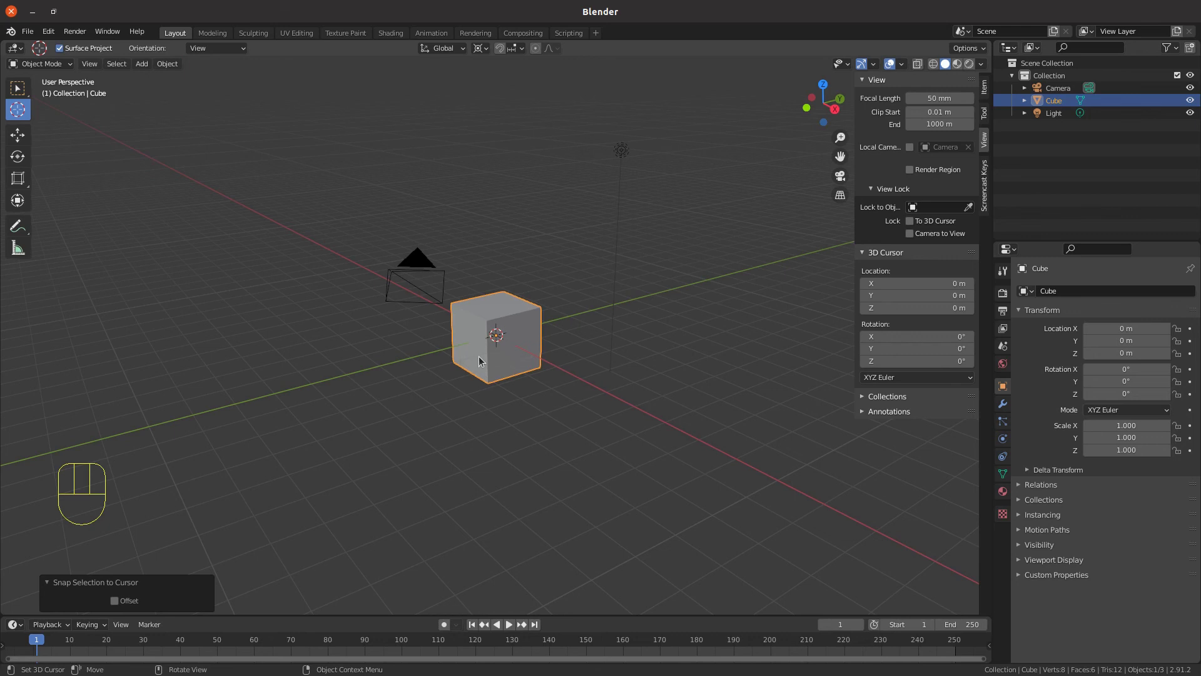
- Move the cube 5 m along the global X axis
{"action": "key", "text": "g"}
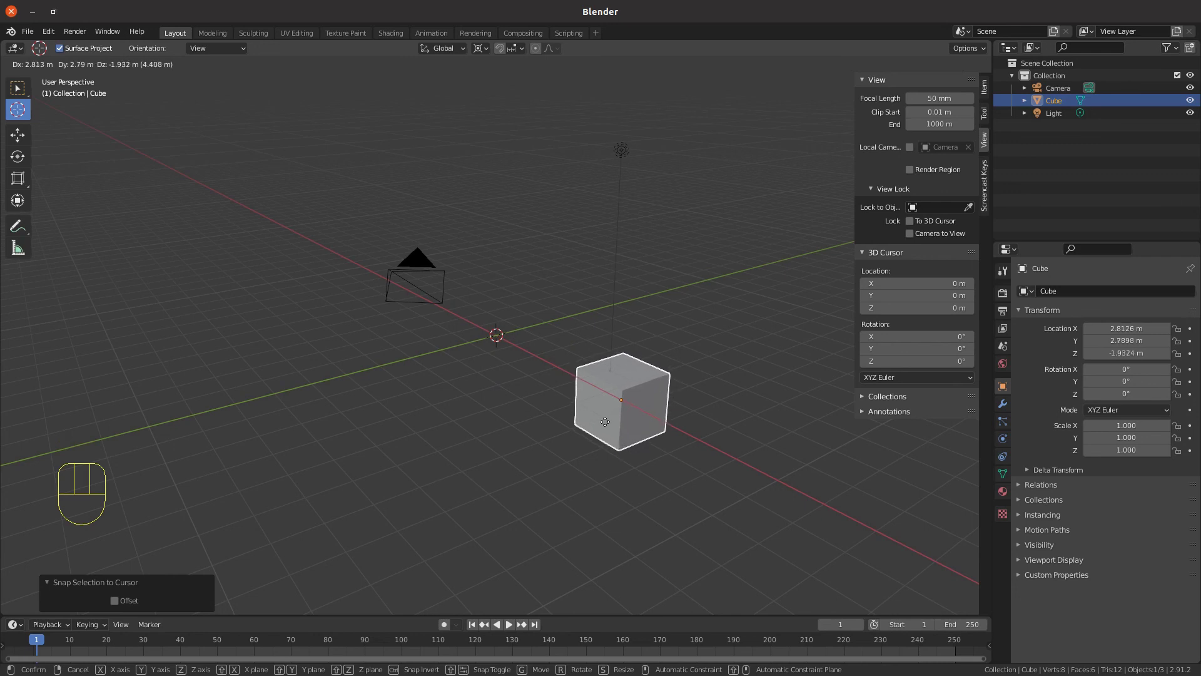
{"action": "key", "text": "x"}
{"action": "key", "text": "5"}
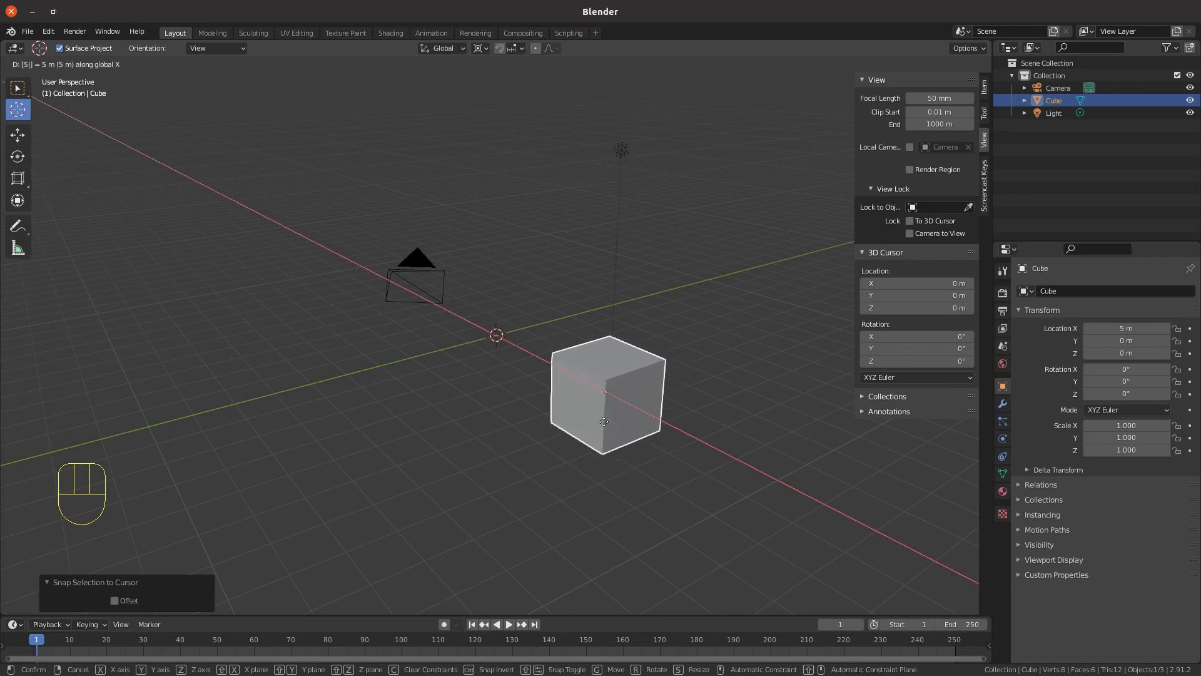
{"action": "left_click", "coordinate": [603, 426]}
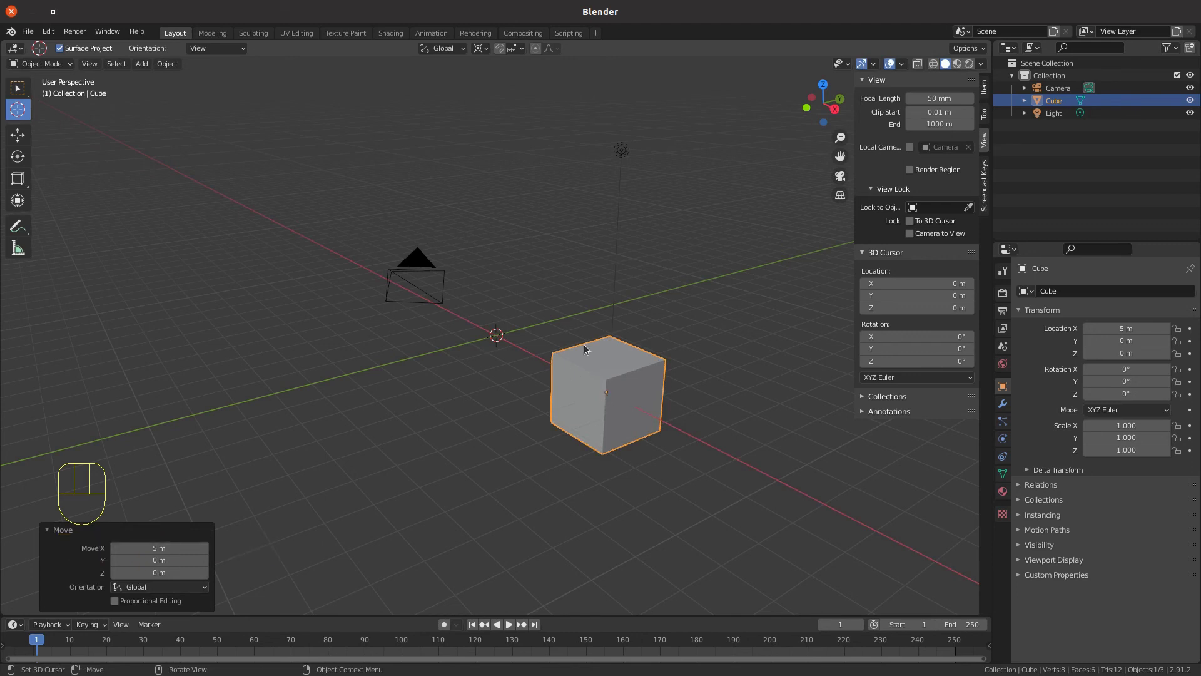
- Set the cube's origin to the 3D cursor while its geometry stays in place
{"action": "left_click", "coordinate": [155, 64]}
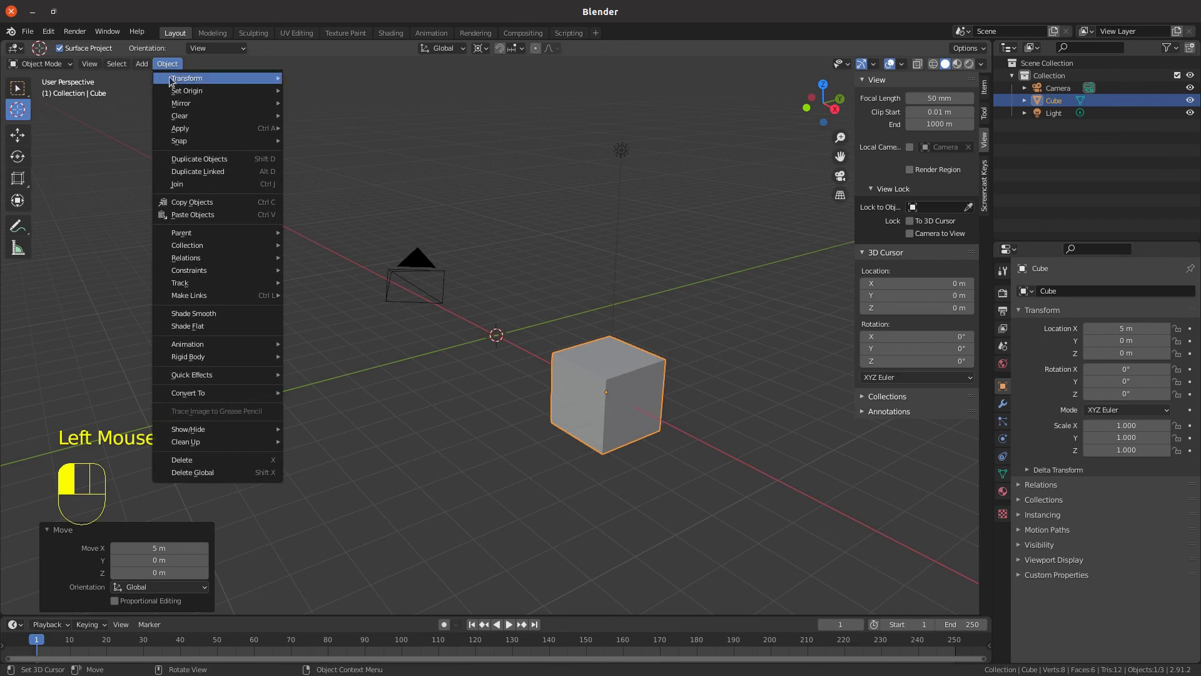
{"action": "mouse_move", "coordinate": [176, 94]}
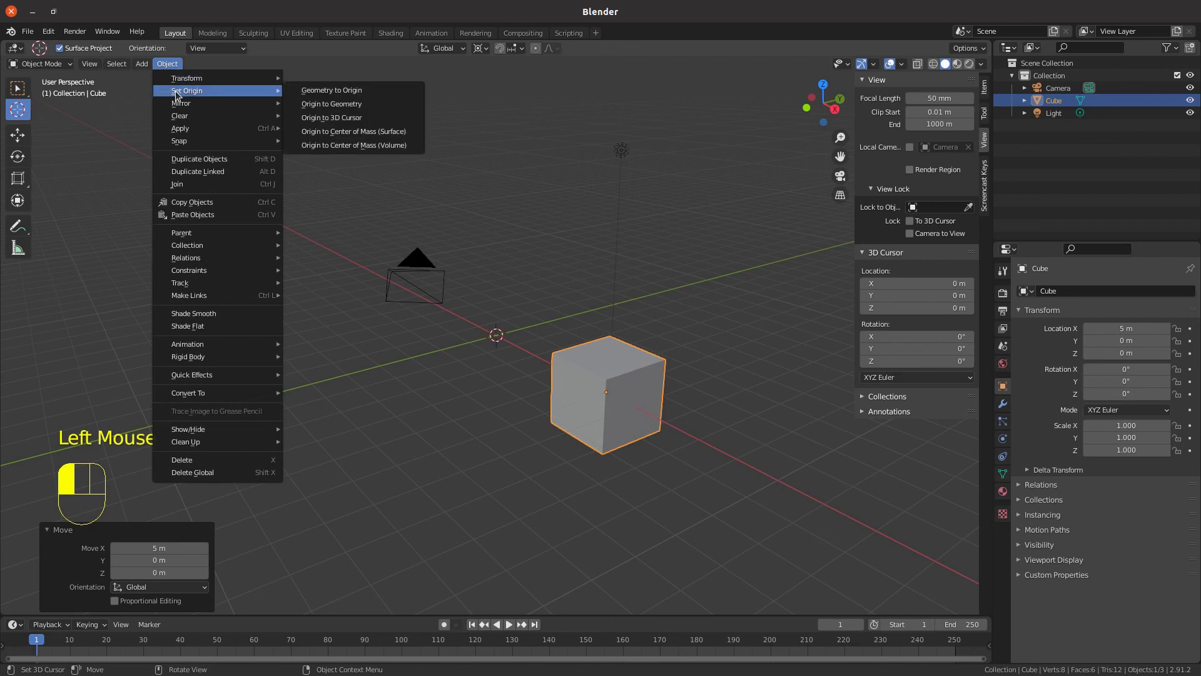
{"action": "left_click", "coordinate": [339, 117]}
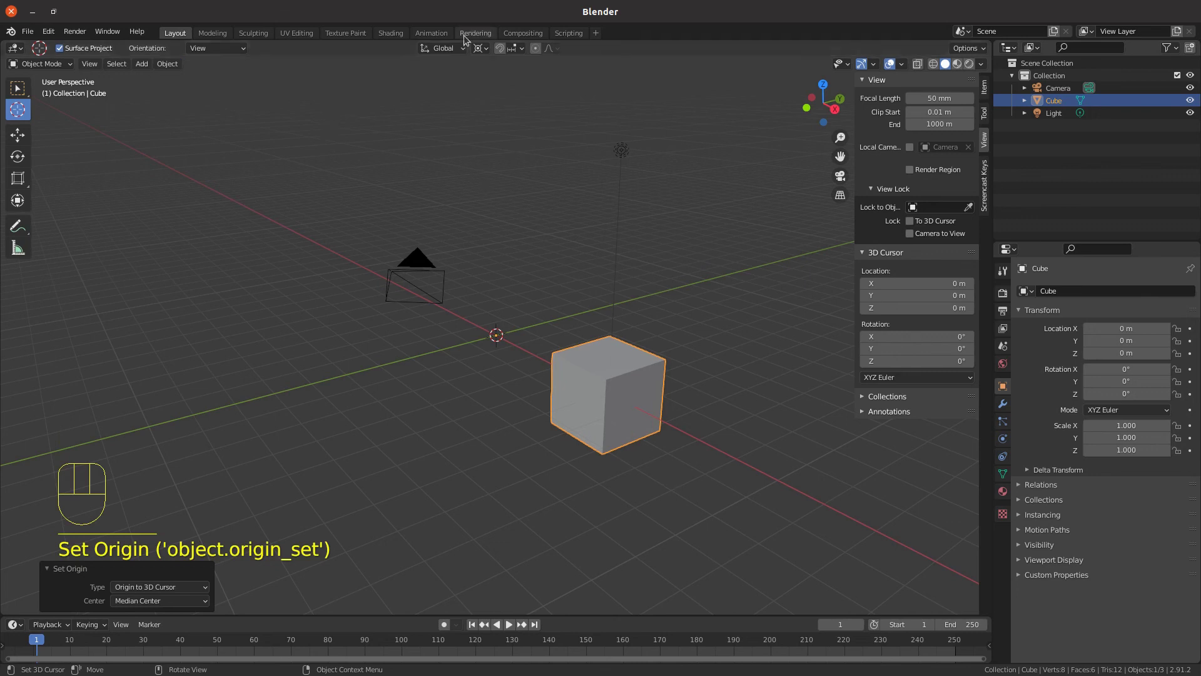
- Set the transform pivot point to Median Point and try rotating the cube about its relocated origin
{"action": "left_click", "coordinate": [481, 48]}
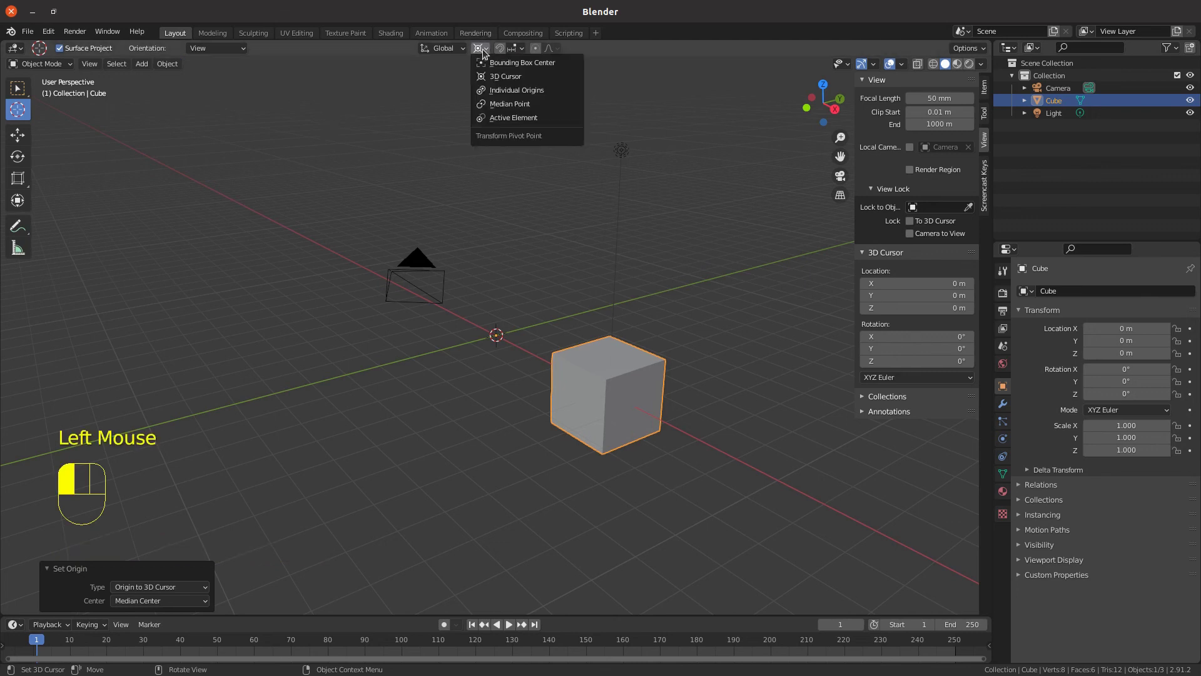
{"action": "left_click", "coordinate": [497, 105]}
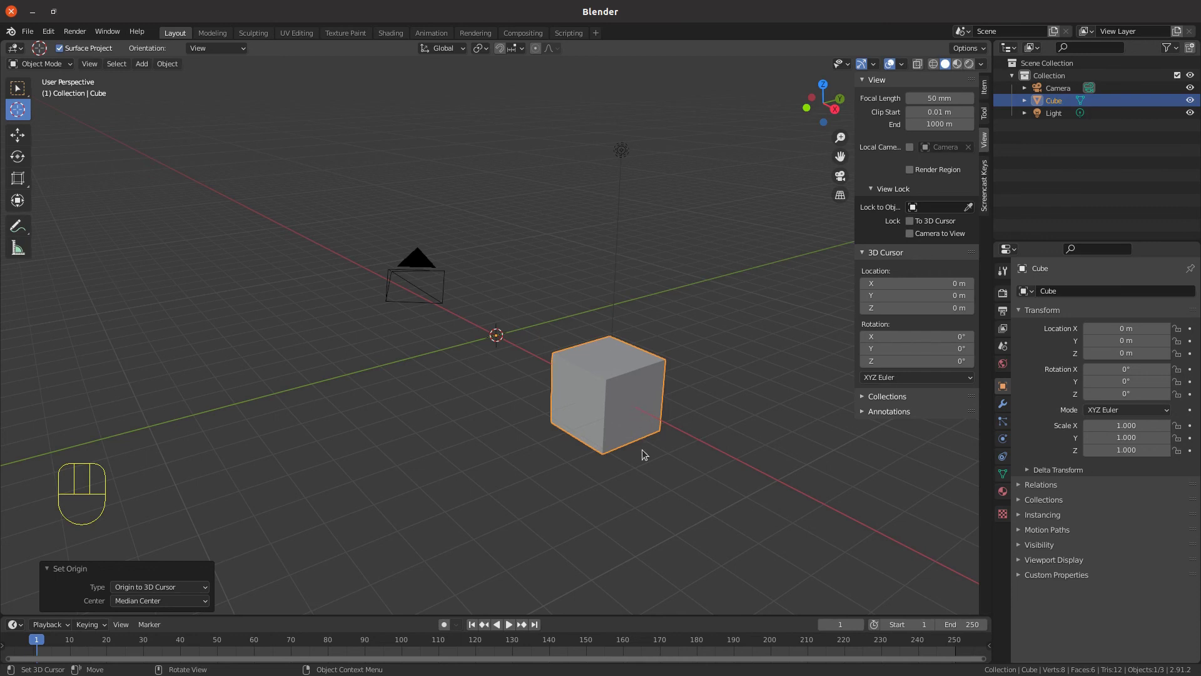
{"action": "key", "text": "r"}
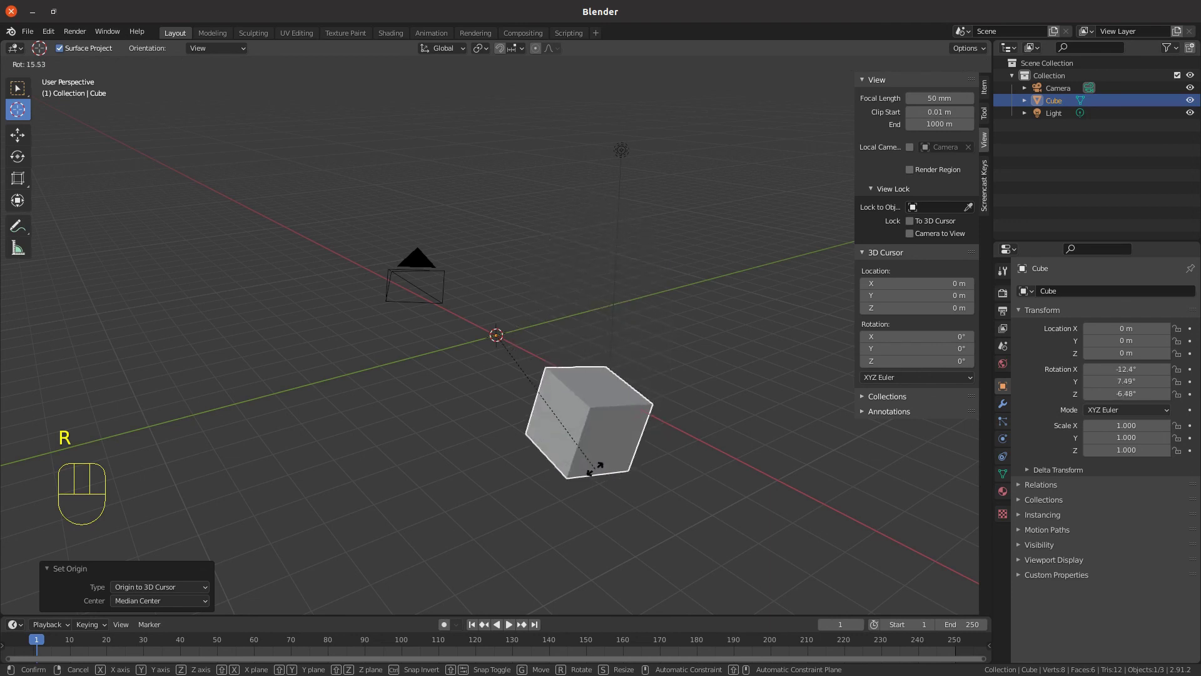
{"action": "right_click", "coordinate": [595, 474]}
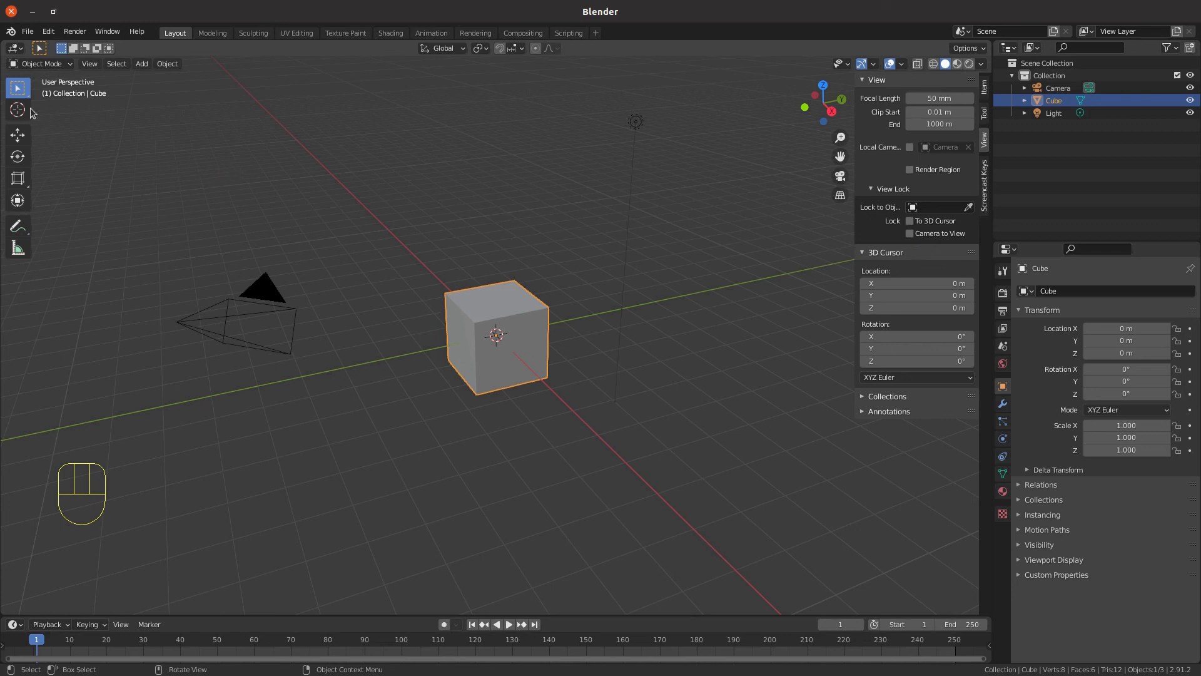
- Choose HouseTutoria004.blend in the Tutorials folder 006-Object Mode as the file to append from
{"action": "left_click", "coordinate": [28, 32]}
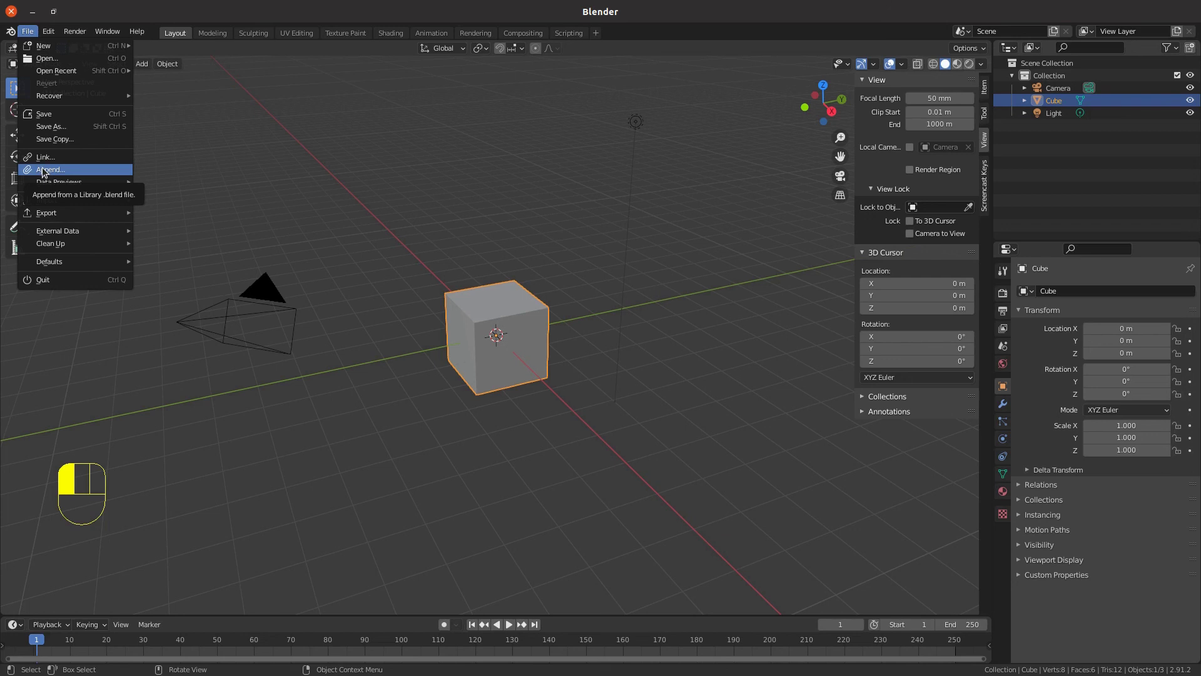
{"action": "left_click", "coordinate": [43, 170]}
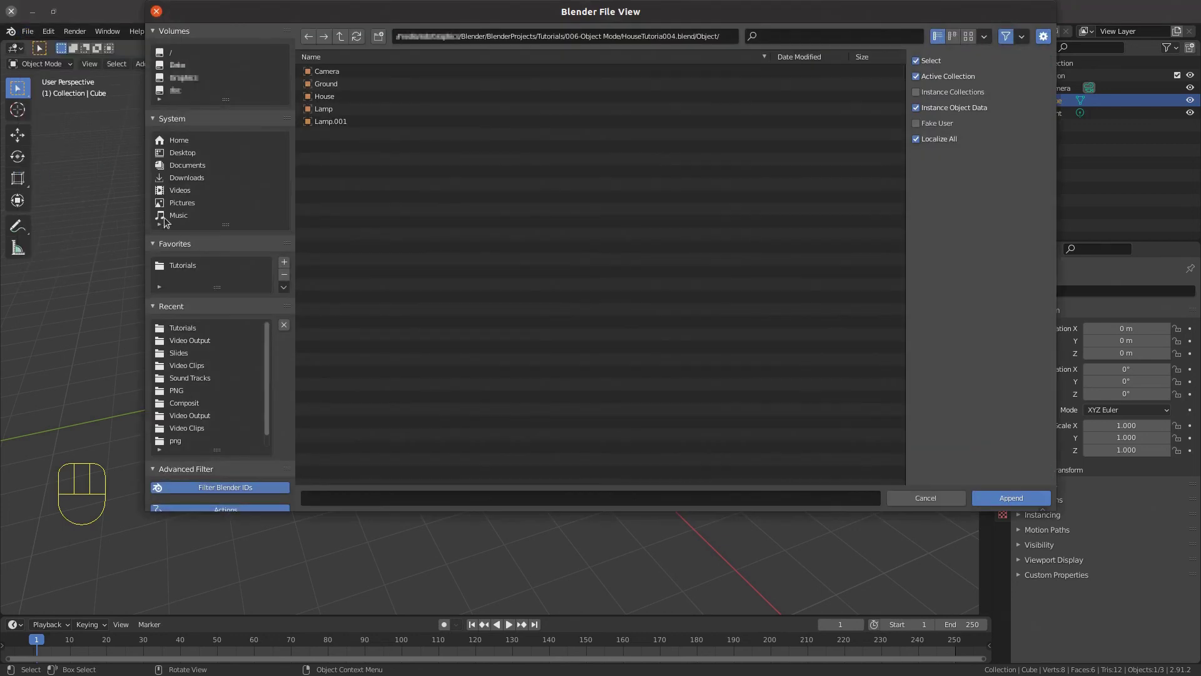
{"action": "left_click", "coordinate": [183, 265]}
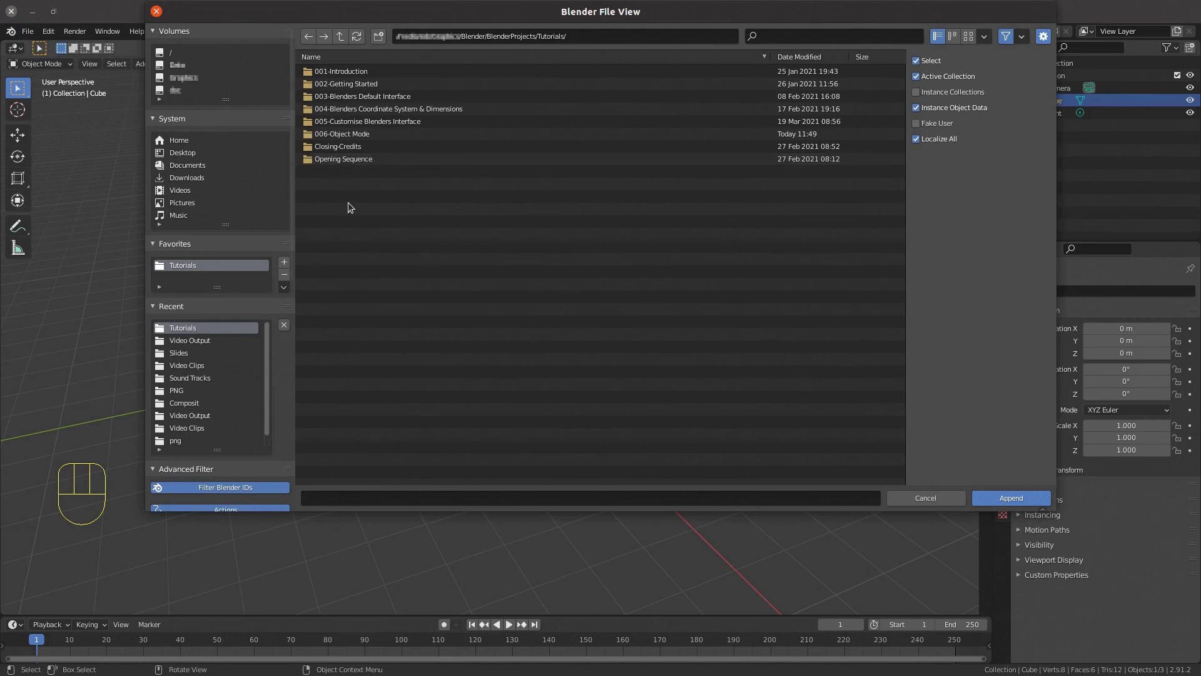
{"action": "left_click", "coordinate": [342, 134]}
{"action": "double_click", "coordinate": [342, 134]}
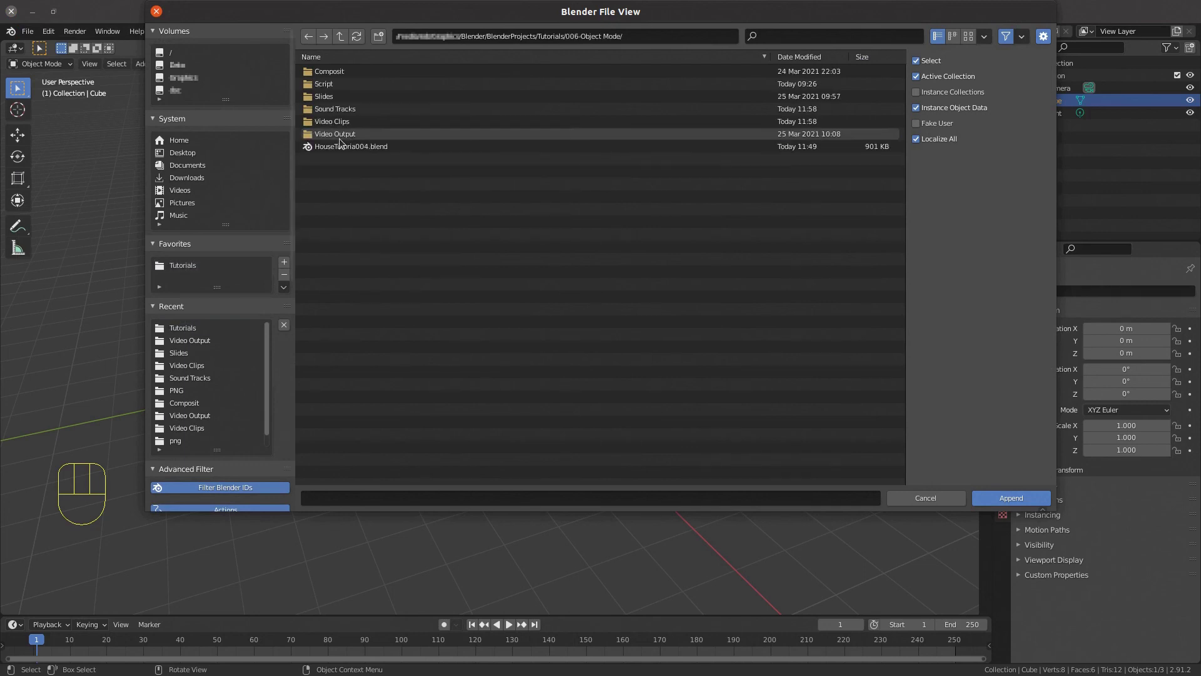
{"action": "left_click", "coordinate": [333, 151]}
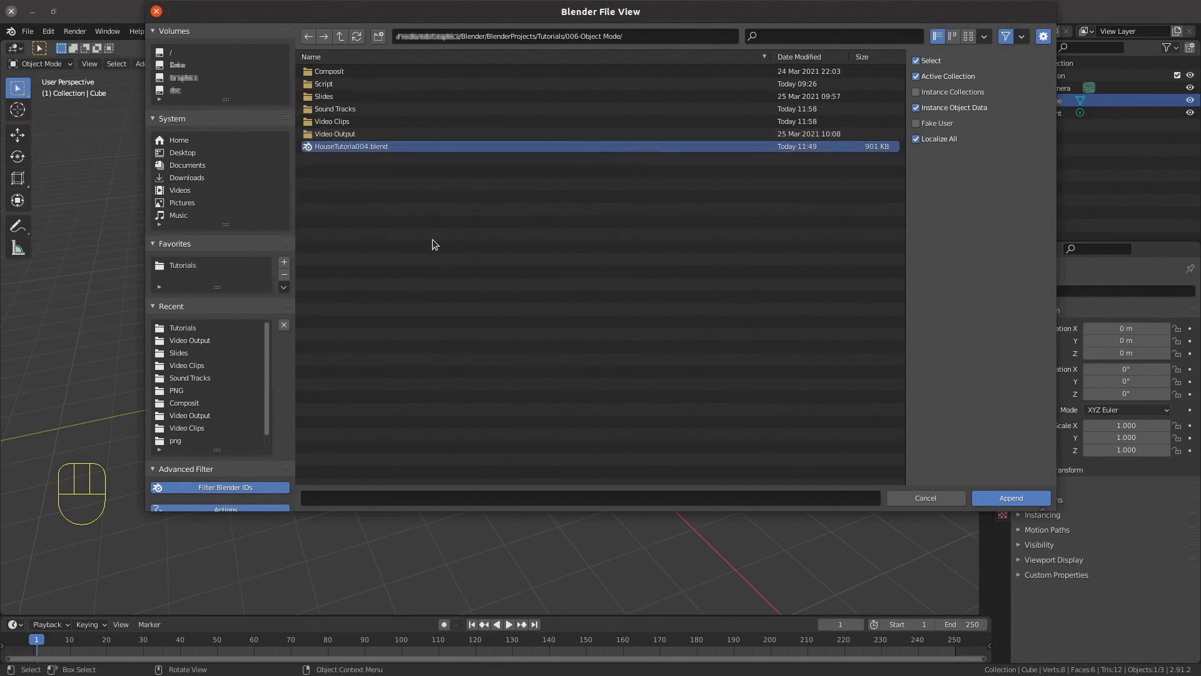
{"action": "left_click", "coordinate": [998, 499]}
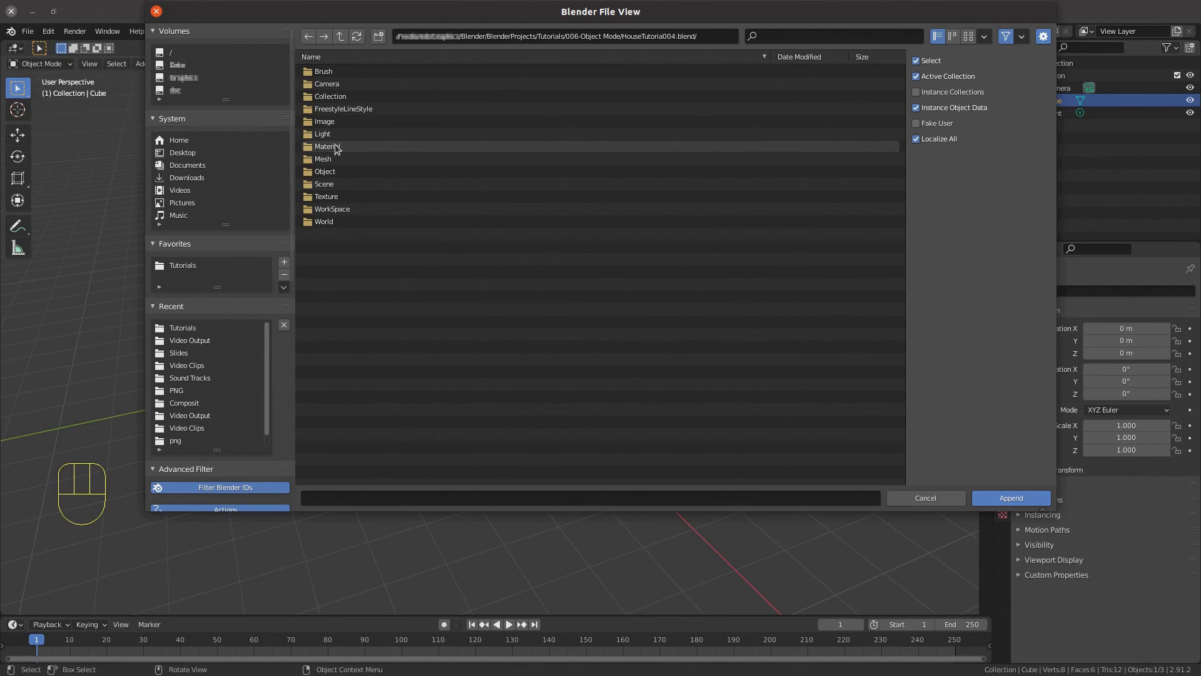
- Append the House object from the file's Object category to the scene
{"action": "left_click", "coordinate": [326, 175]}
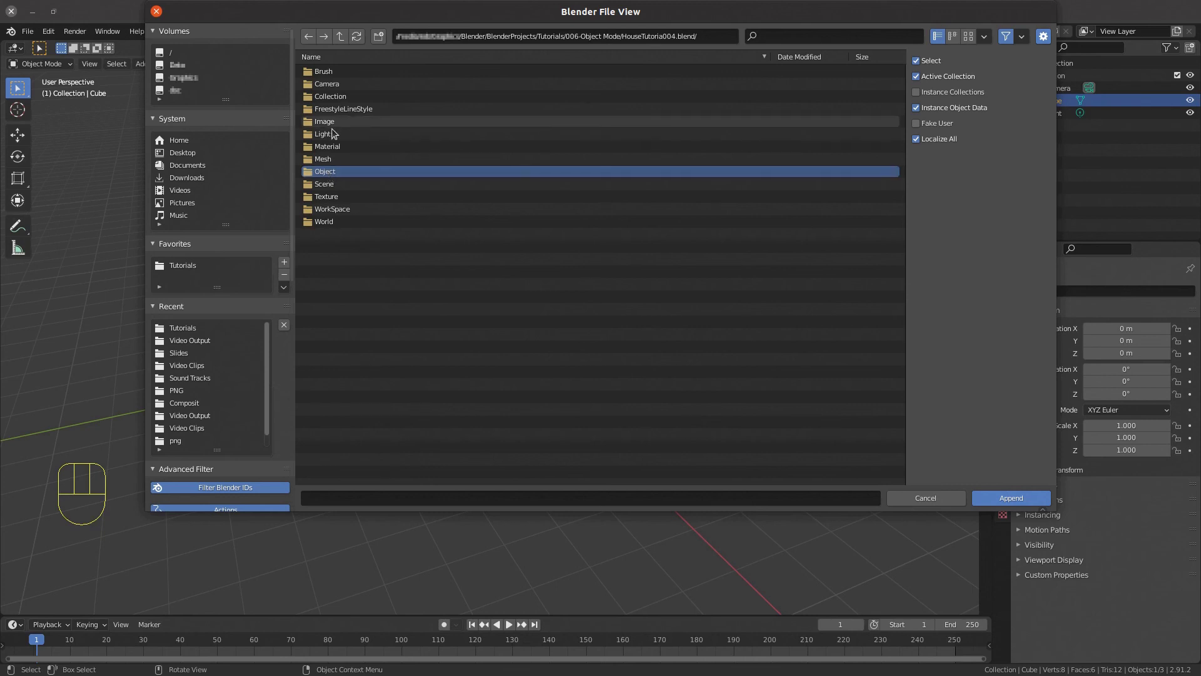
{"action": "double_click", "coordinate": [329, 173]}
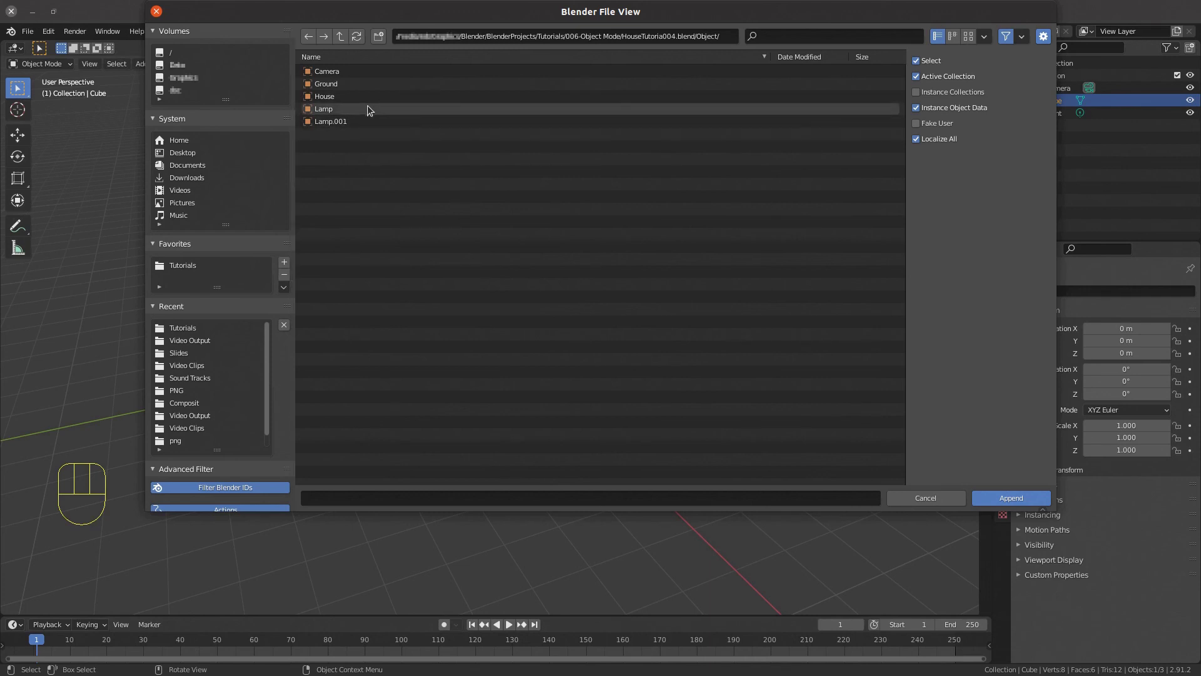
{"action": "left_click", "coordinate": [324, 96]}
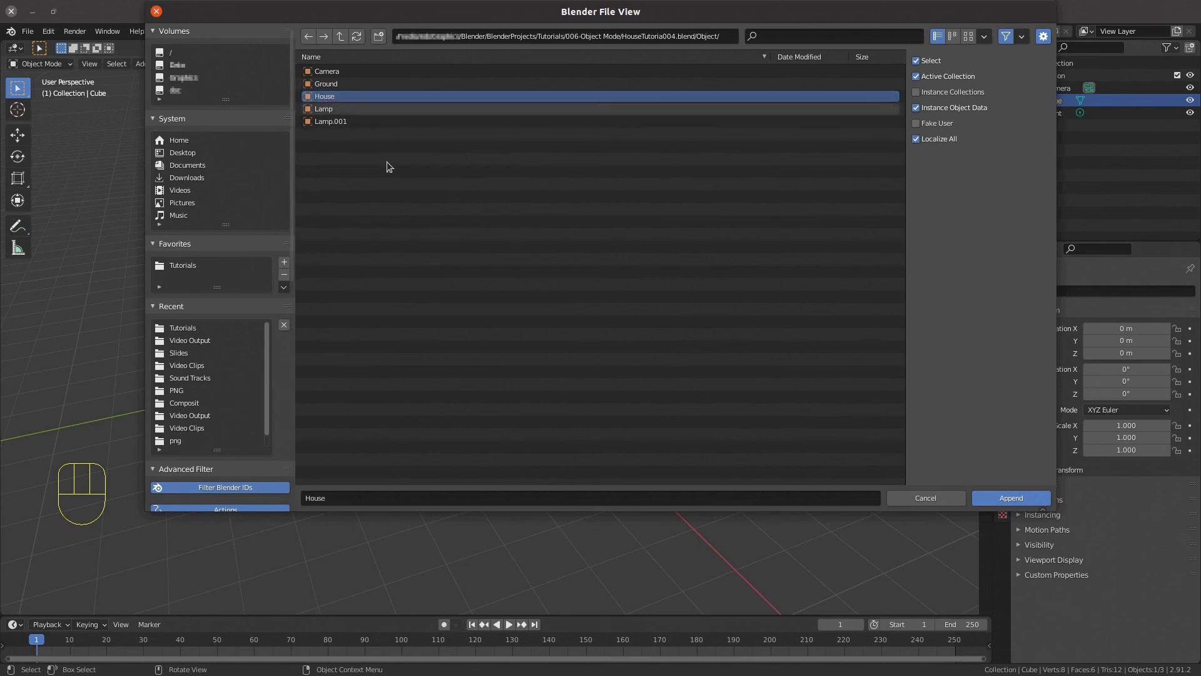
{"action": "left_click", "coordinate": [1005, 500]}
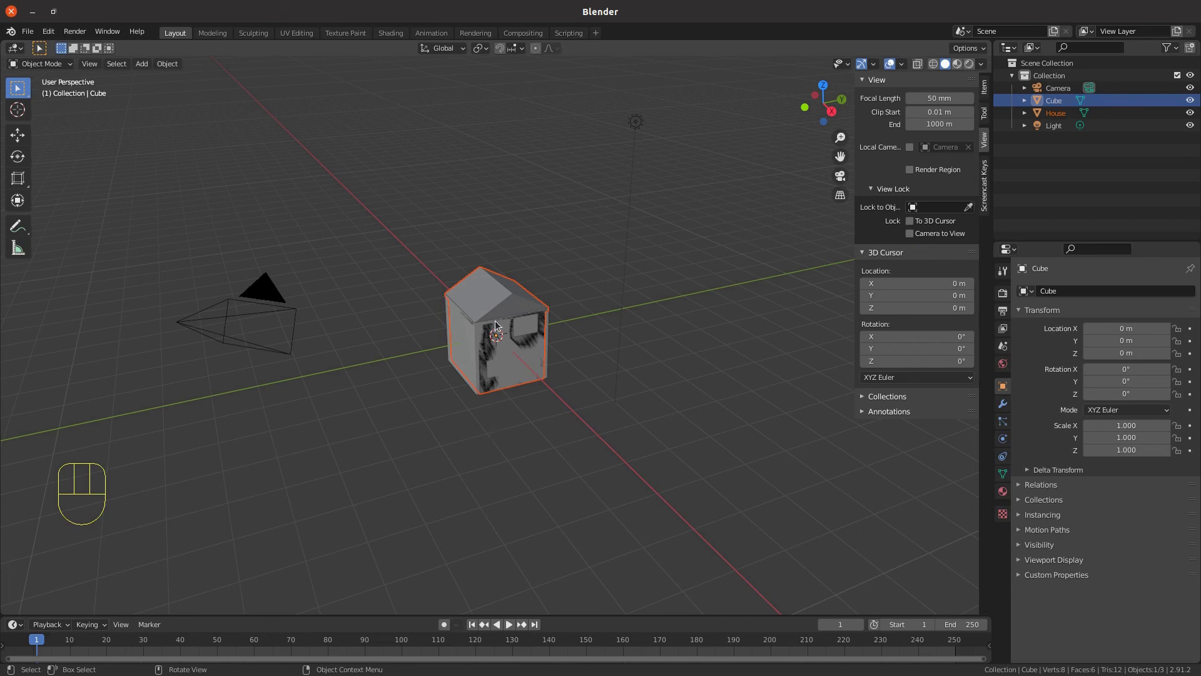
- Hide the cube and open the House mesh in Edit Mode
{"action": "left_click", "coordinate": [1191, 101]}
{"action": "left_click", "coordinate": [1057, 113]}
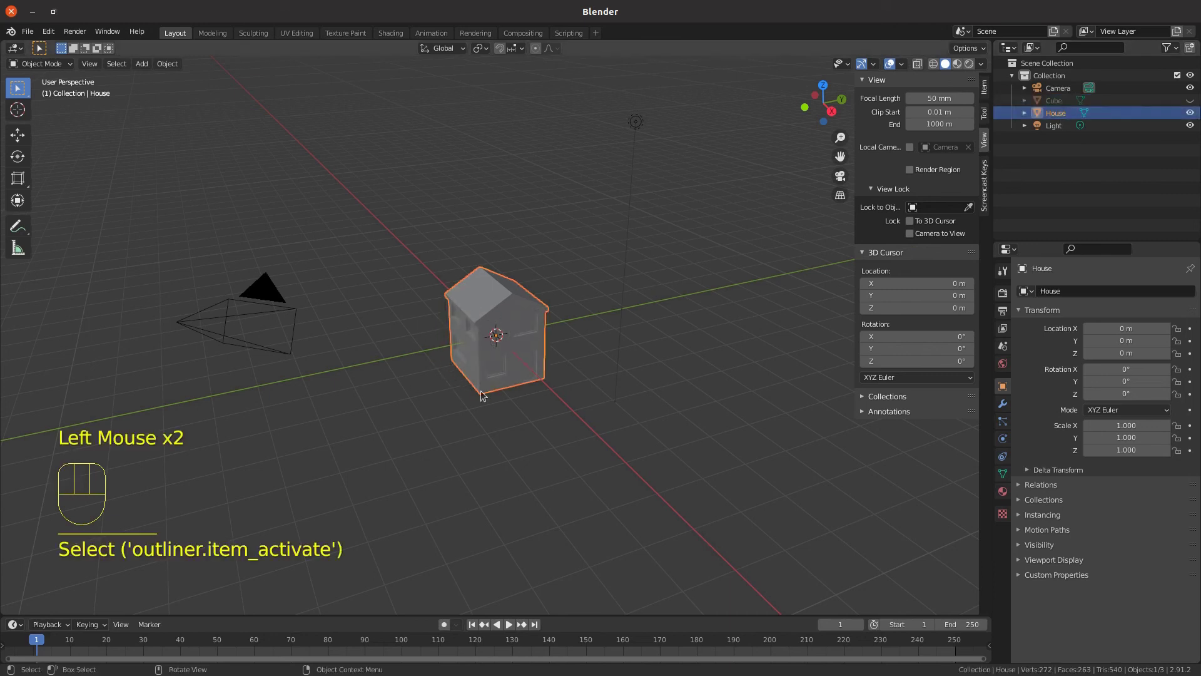
{"action": "scroll", "coordinate": [484, 412], "scroll_direction": "up", "scroll_amount": 6}
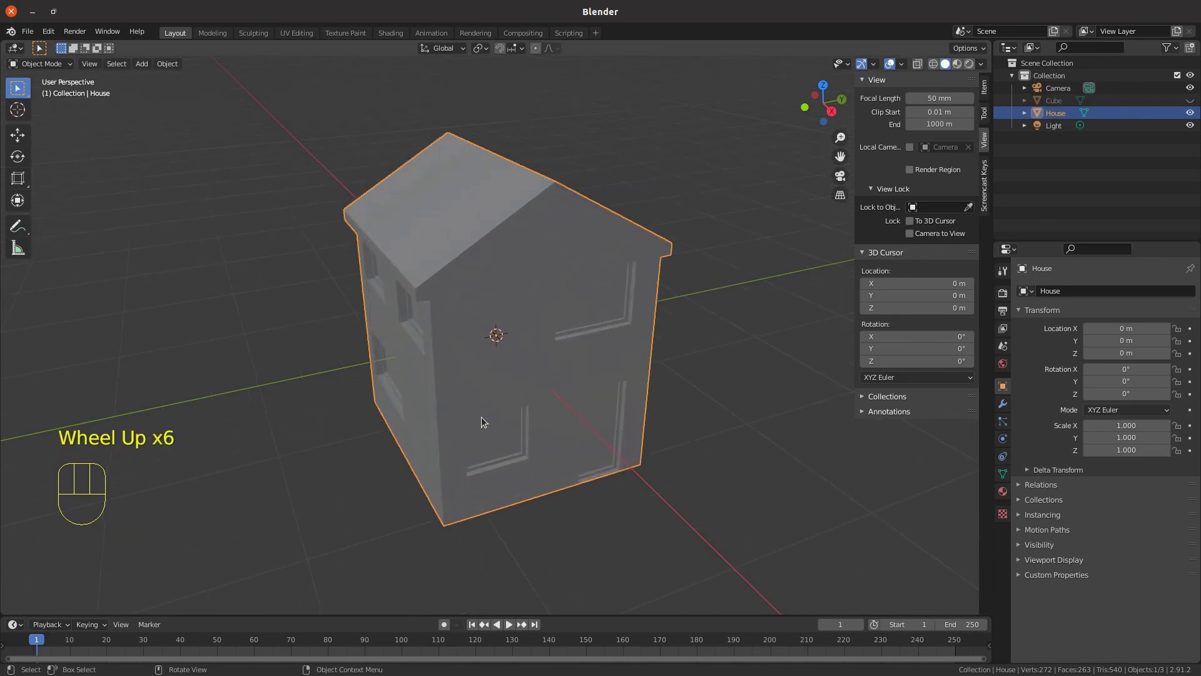
{"action": "mouse_move", "coordinate": [482, 417]}
{"action": "middle_mouse_down"}
{"action": "mouse_move", "coordinate": [478, 427]}
{"action": "mouse_move", "coordinate": [504, 378]}
{"action": "mouse_move", "coordinate": [478, 392]}
{"action": "mouse_move", "coordinate": [471, 414]}
{"action": "mouse_move", "coordinate": [482, 415]}
{"action": "middle_mouse_up"}
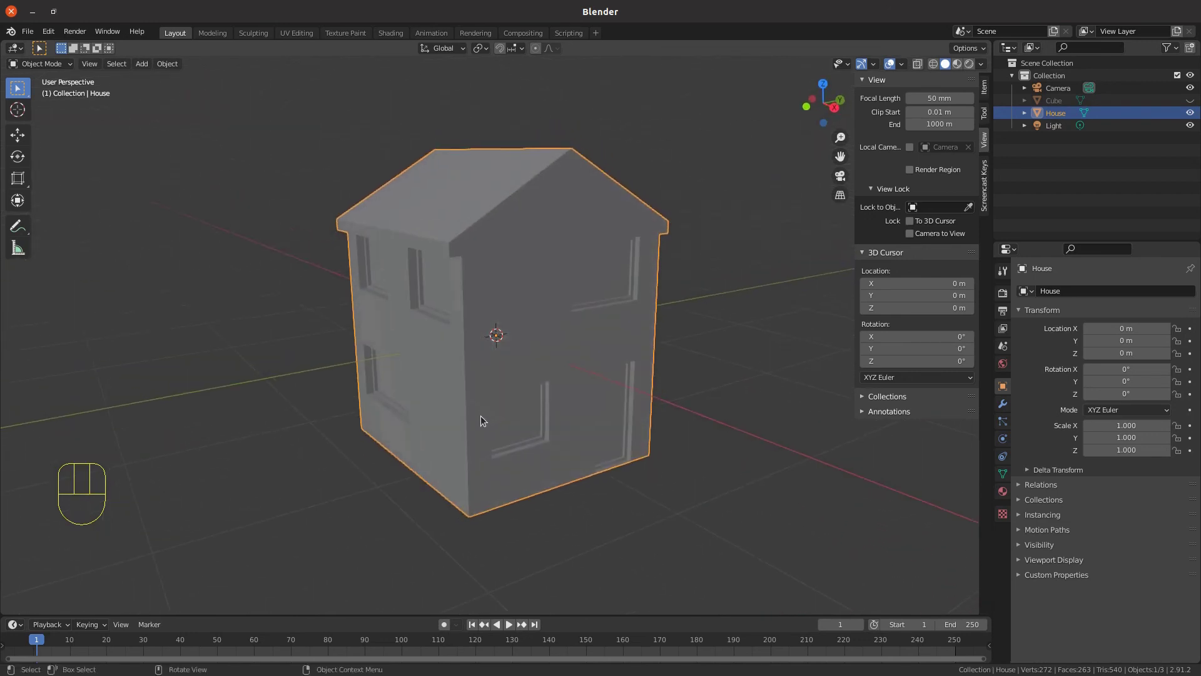
{"action": "key", "text": "Tab"}
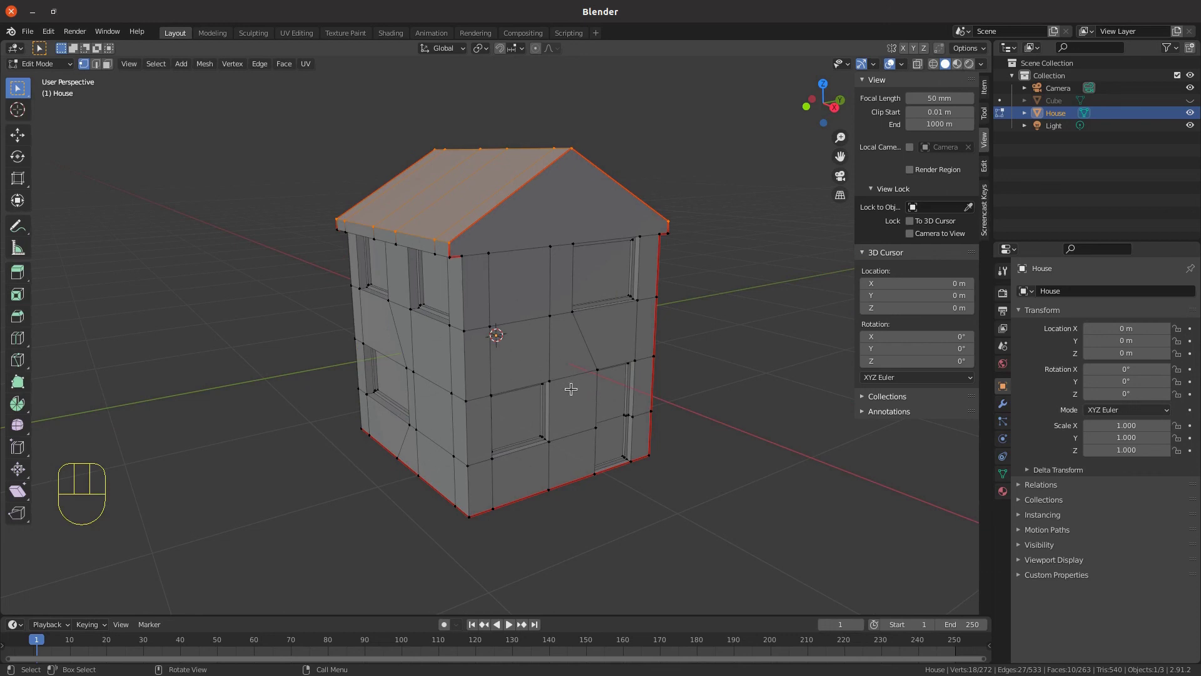
- Return the House to Object Mode and switch the viewport shading to Material Preview
{"action": "key", "text": "Tab"}
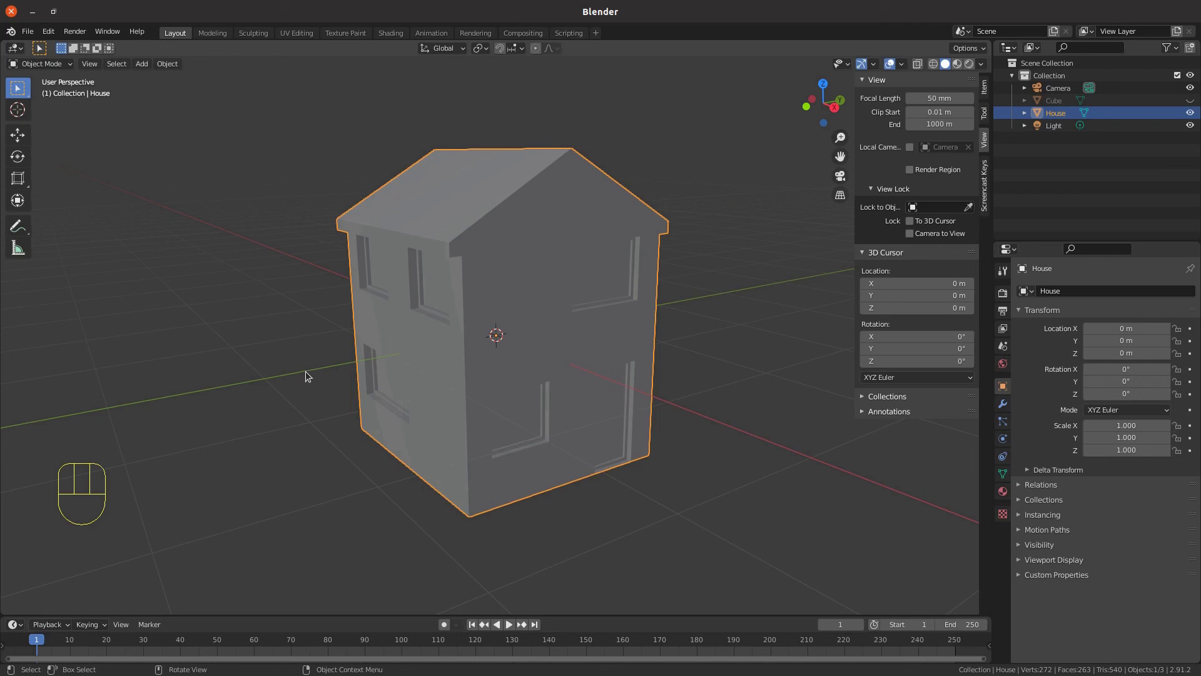
{"action": "key", "text": "z"}
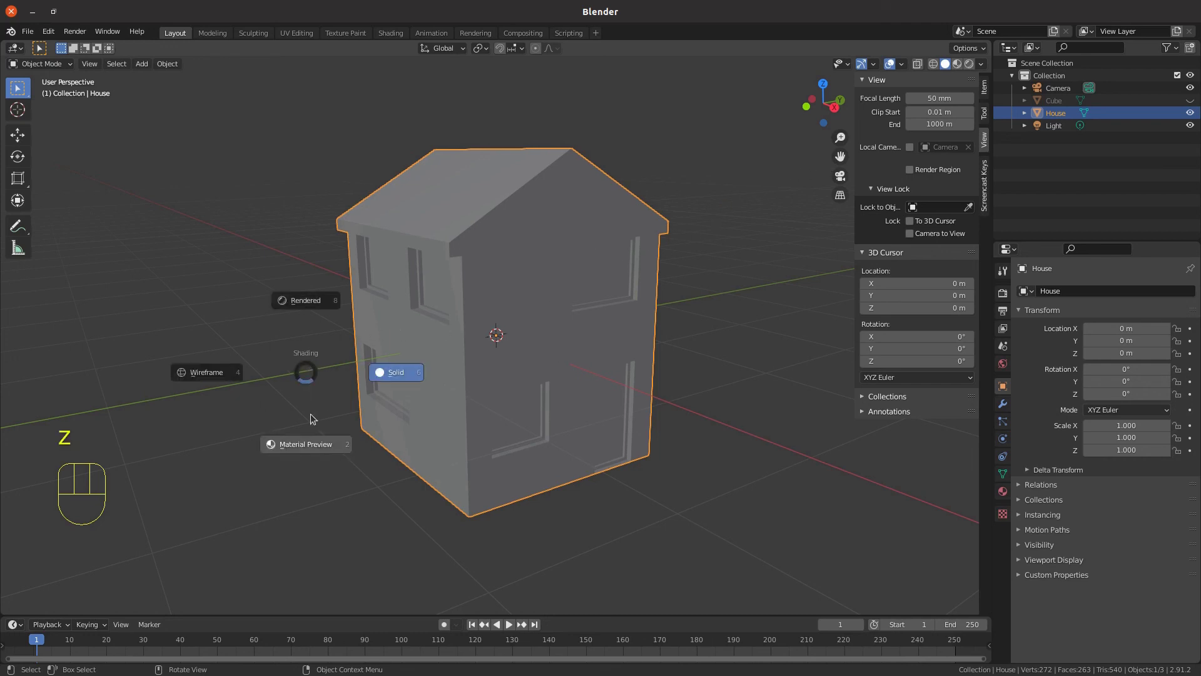
{"action": "left_click", "coordinate": [306, 444]}
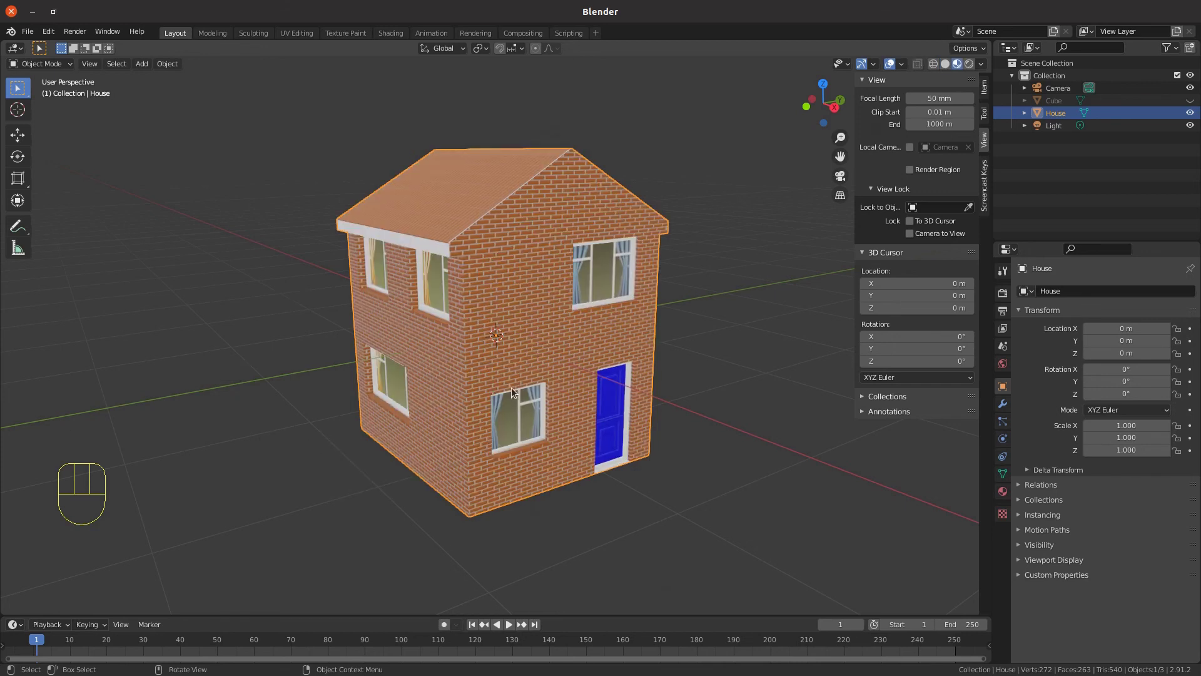
- Duplicate the house twice along the X axis, placing the copies at about -5.5 m and -11.8 m
{"action": "mouse_move", "coordinate": [511, 388]}
{"action": "middle_mouse_down"}
{"action": "mouse_move", "coordinate": [521, 352]}
{"action": "mouse_move", "coordinate": [596, 364]}
{"action": "mouse_move", "coordinate": [585, 316]}
{"action": "mouse_move", "coordinate": [505, 312]}
{"action": "mouse_move", "coordinate": [381, 381]}
{"action": "mouse_move", "coordinate": [331, 393]}
{"action": "mouse_move", "coordinate": [350, 373]}
{"action": "mouse_move", "coordinate": [466, 388]}
{"action": "mouse_move", "coordinate": [526, 380]}
{"action": "middle_mouse_up"}
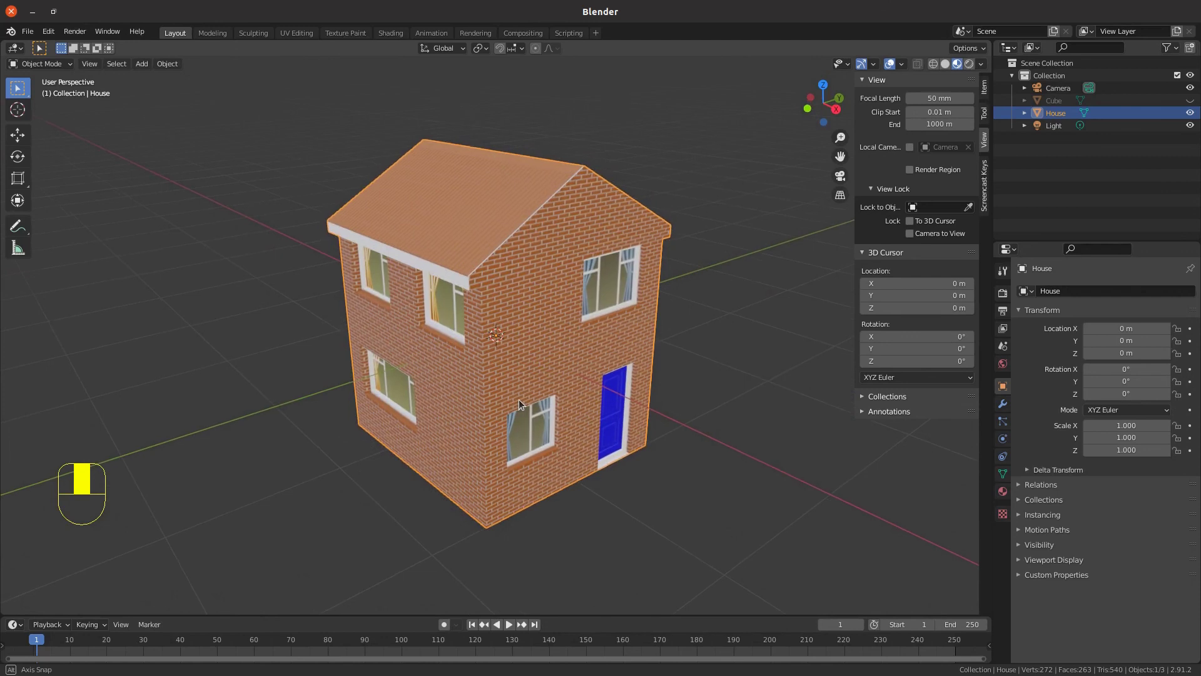
{"action": "scroll", "coordinate": [518, 397], "scroll_direction": "down", "scroll_amount": 3}
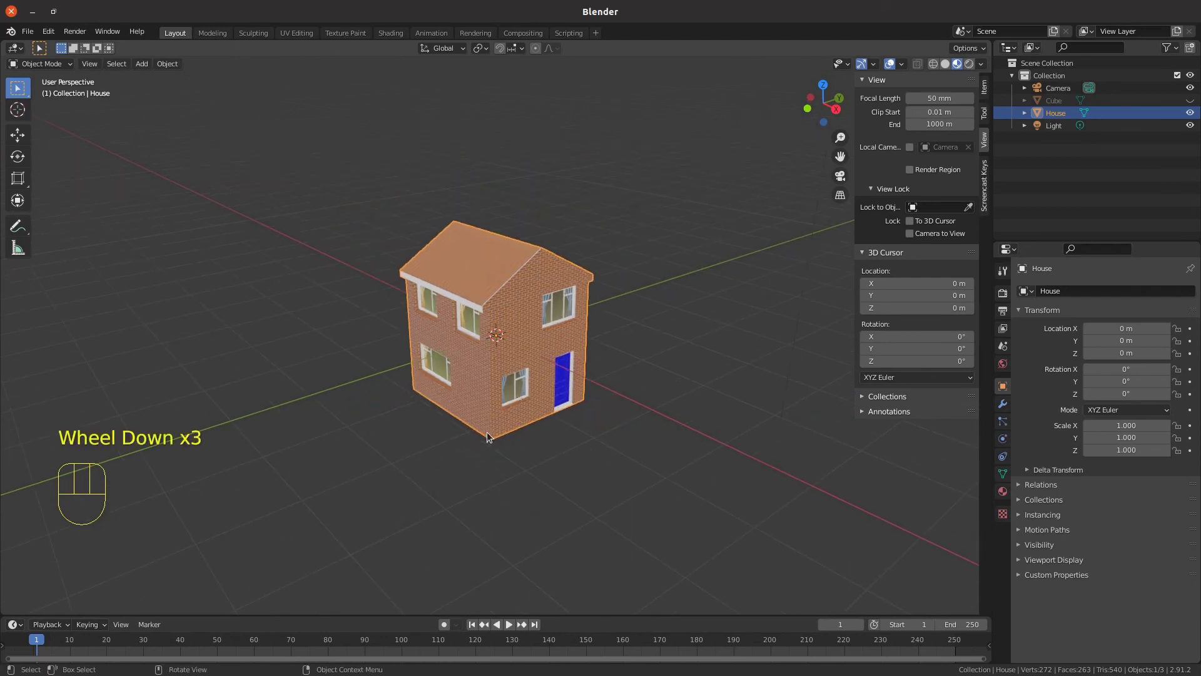
{"action": "middle_click_drag", "start_coordinate": [486, 432], "coordinate": [491, 419]}
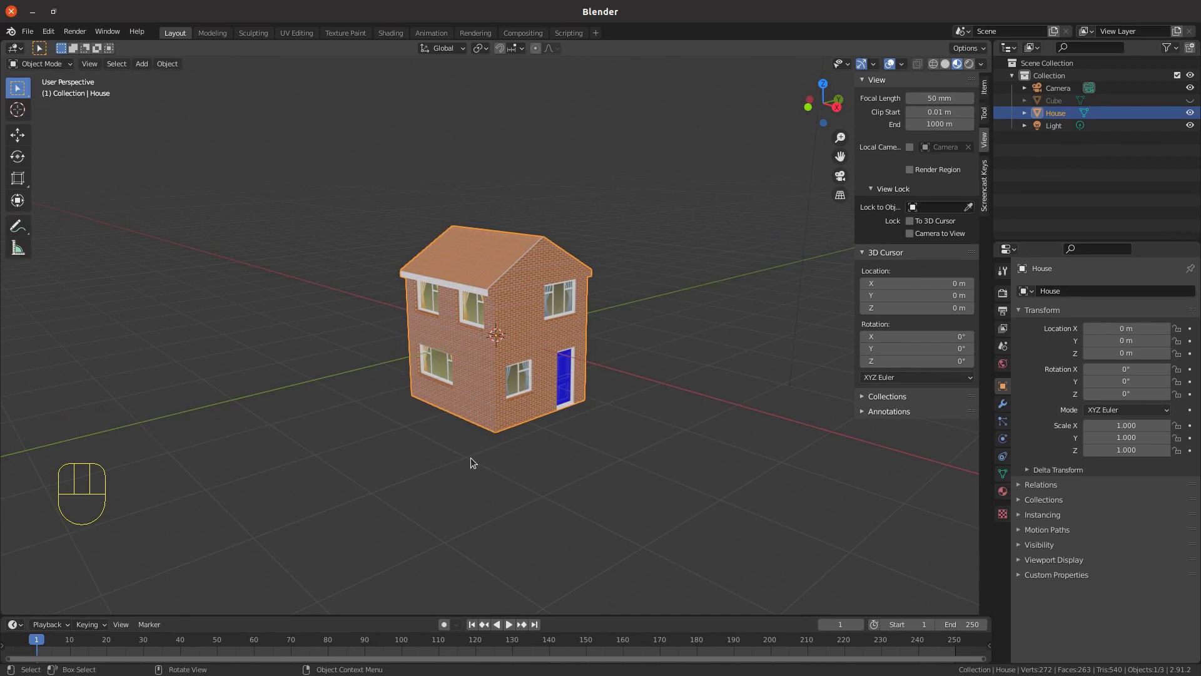
{"action": "middle_click_drag", "start_coordinate": [497, 438], "coordinate": [519, 418]}
{"action": "scroll", "coordinate": [519, 418], "scroll_direction": "down", "scroll_amount": 2}
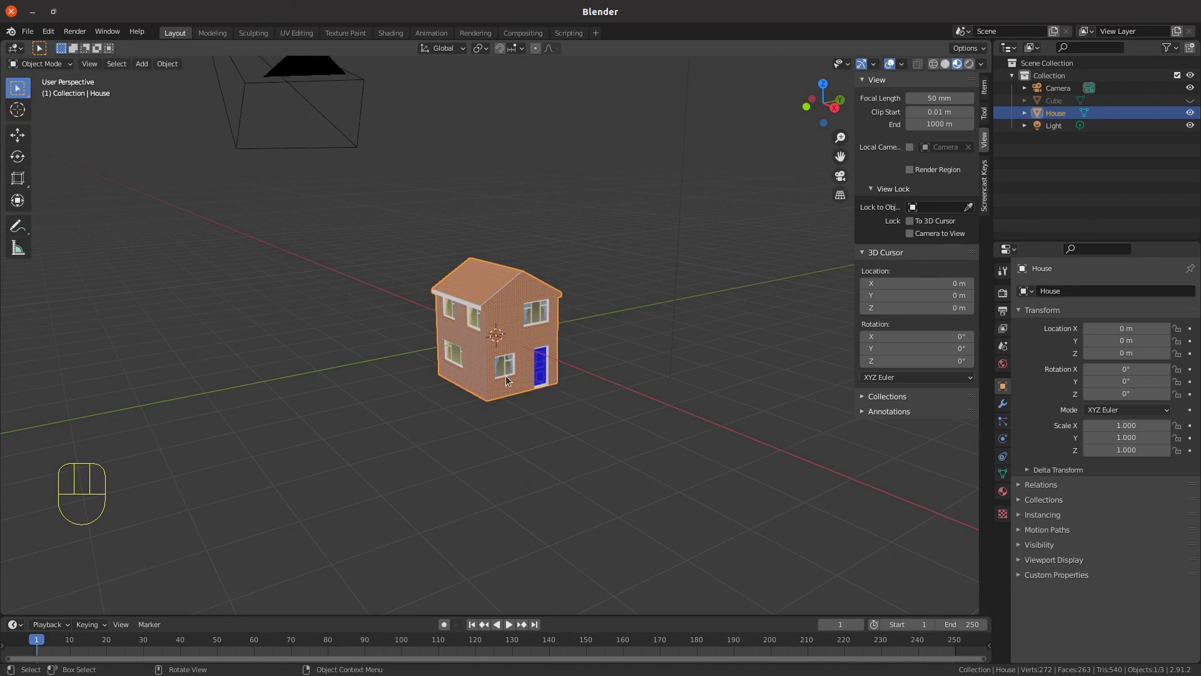
{"action": "key", "text": "shift+d"}
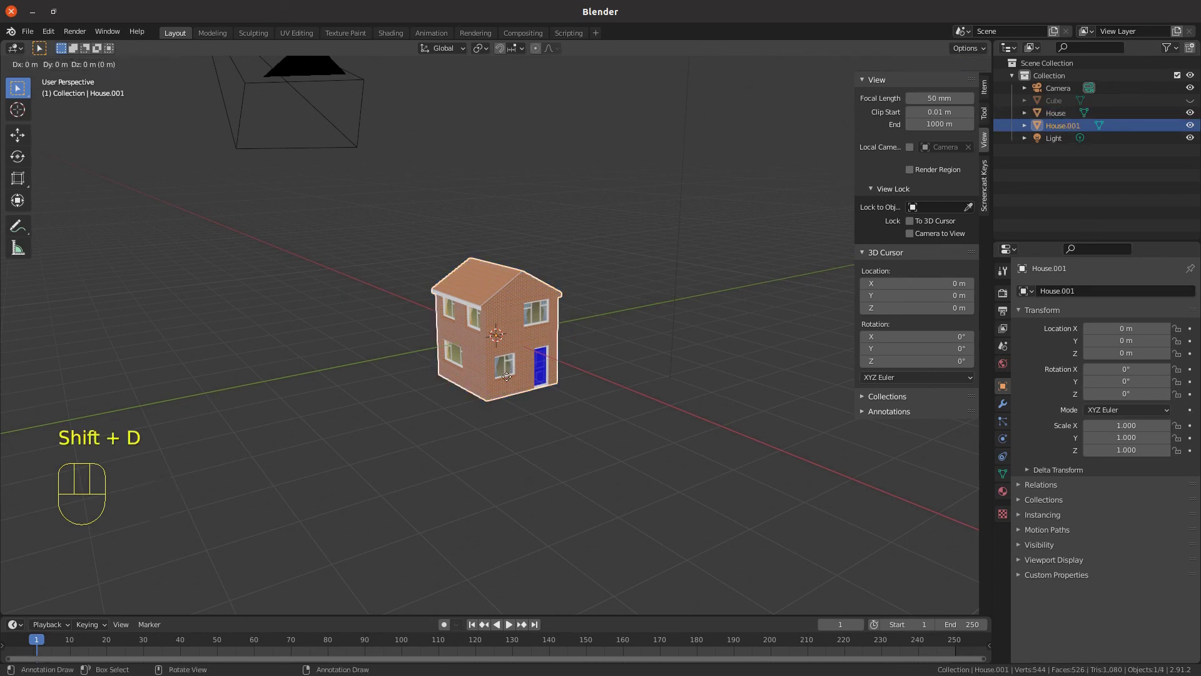
{"action": "left_click", "coordinate": [387, 364]}
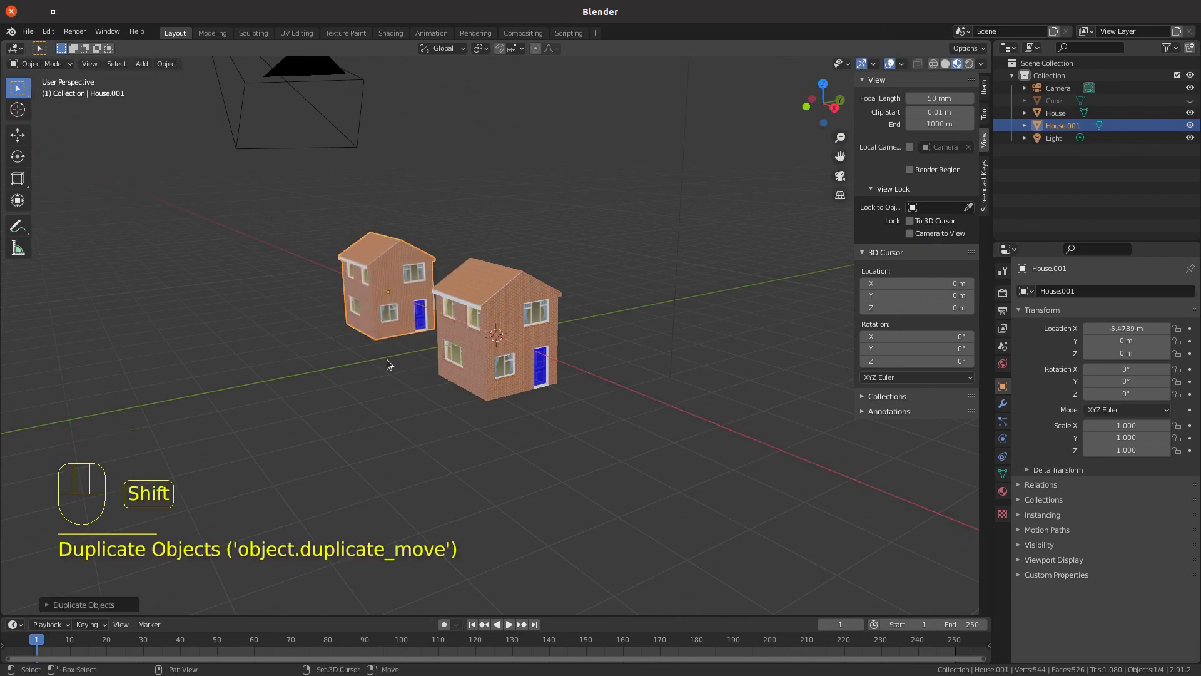
{"action": "key", "text": "shift+d"}
{"action": "key", "text": "x"}
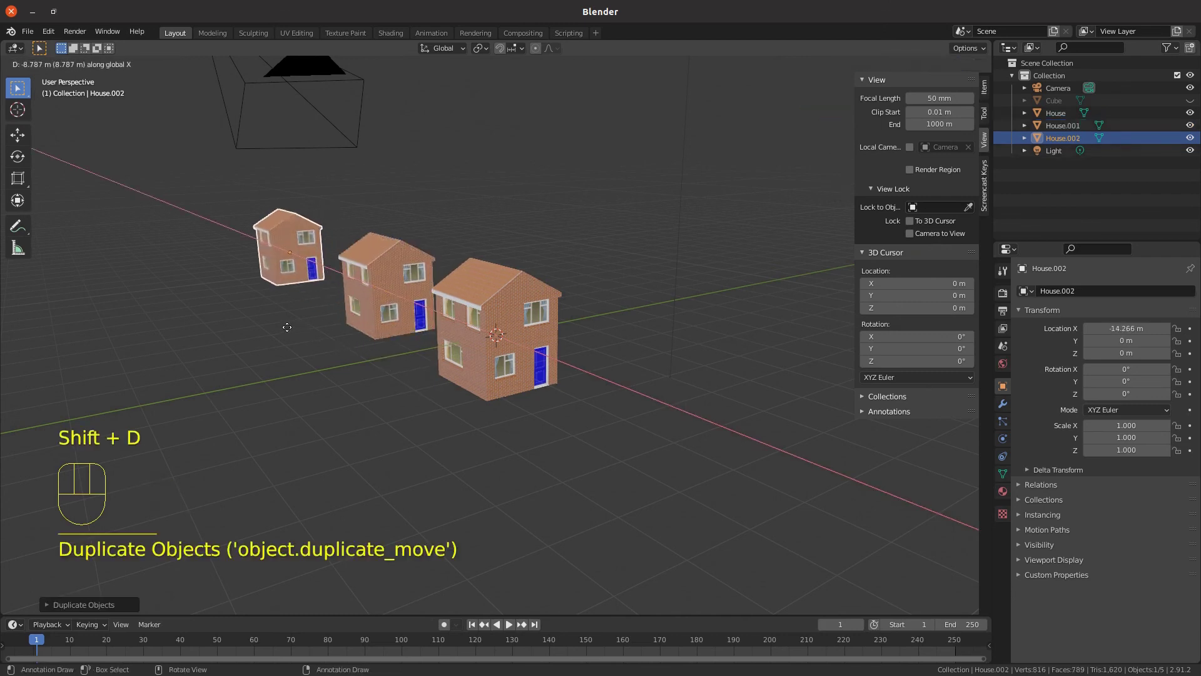
{"action": "left_click", "coordinate": [305, 326]}
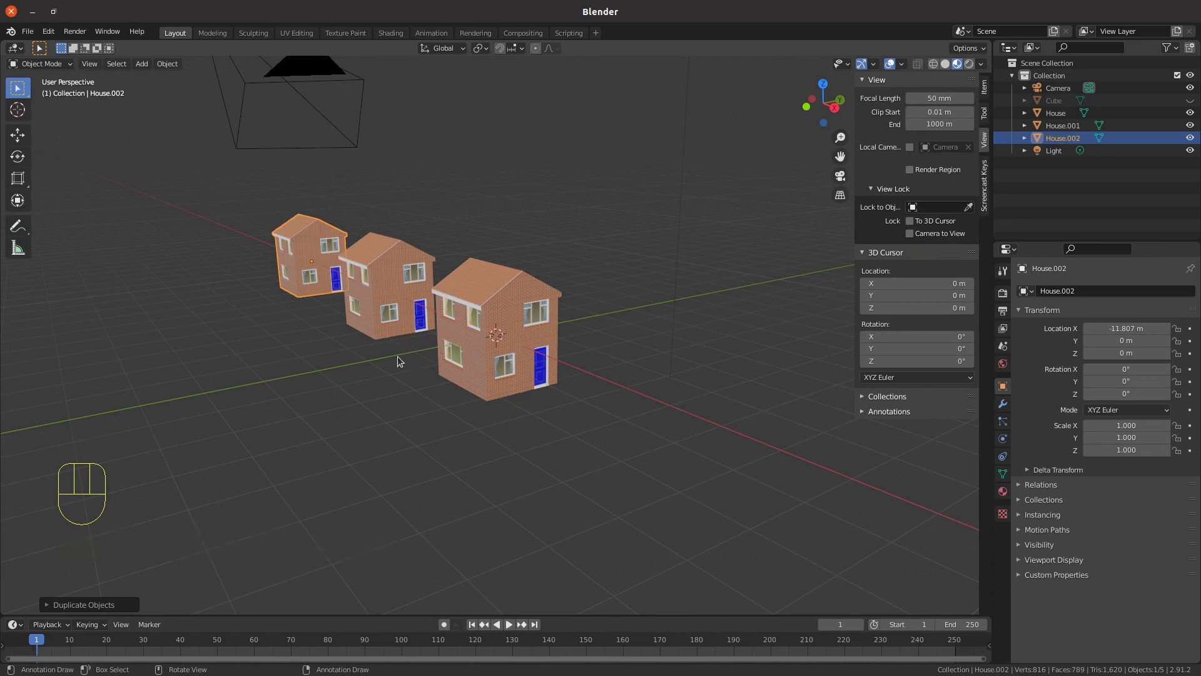
- Add a plane mesh to the scene at the 3D cursor
{"action": "key", "text": "shift"}
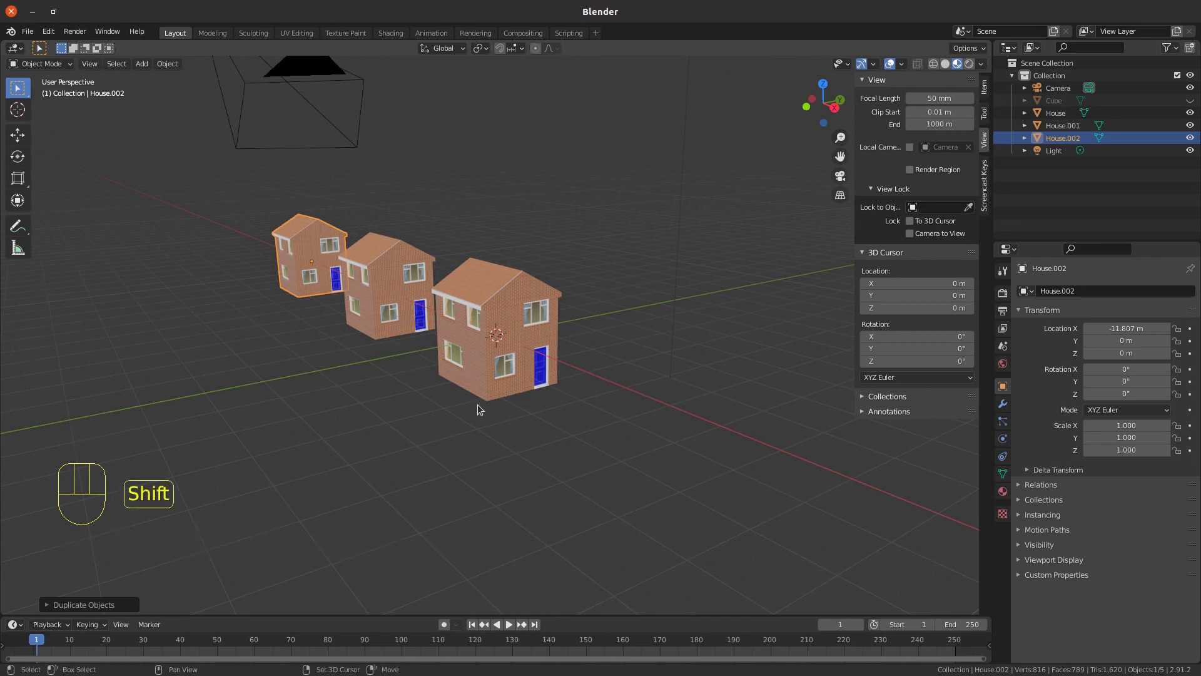
{"action": "key", "text": "shift+a"}
{"action": "mouse_move", "coordinate": [490, 368]}
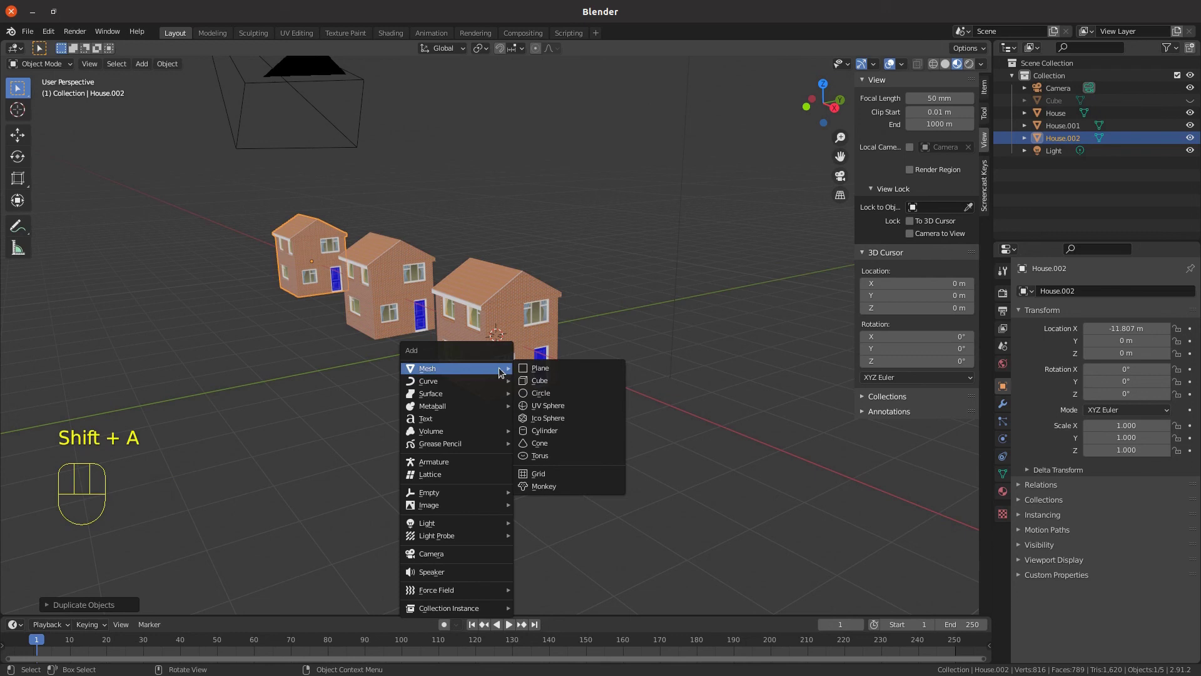
{"action": "left_click", "coordinate": [535, 369]}
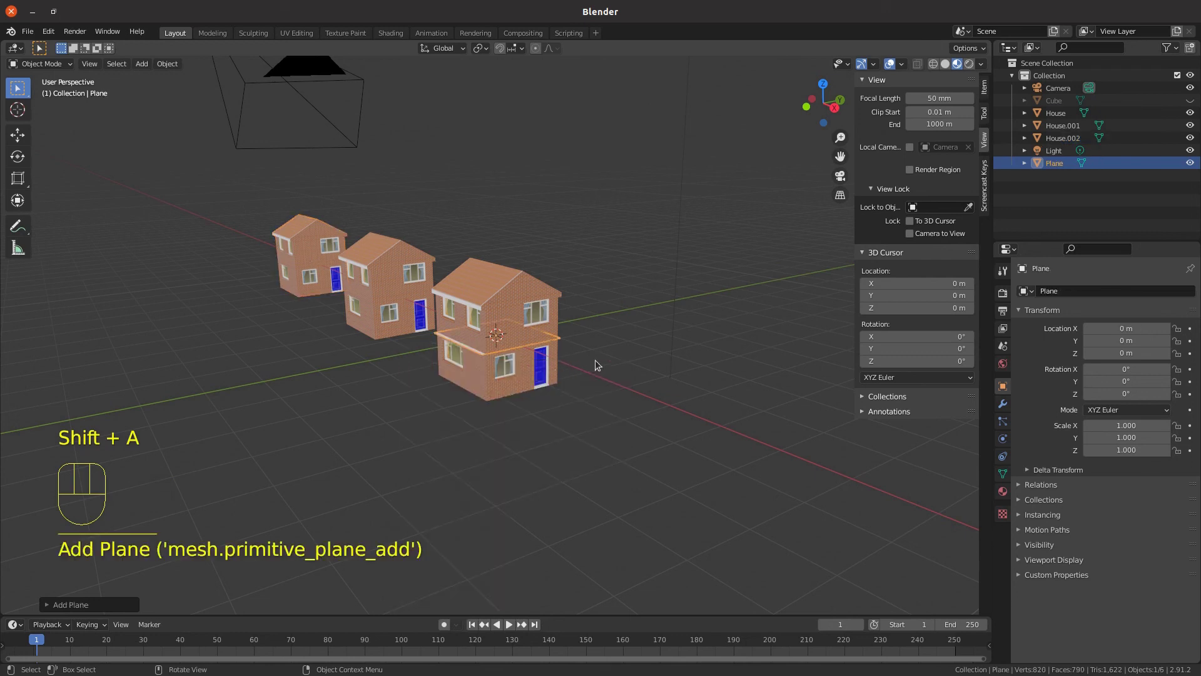
- Lower the plane along Z to -1 m at the houses' base and scale it to about -41.2 as a ground surface
{"action": "key", "text": "g"}
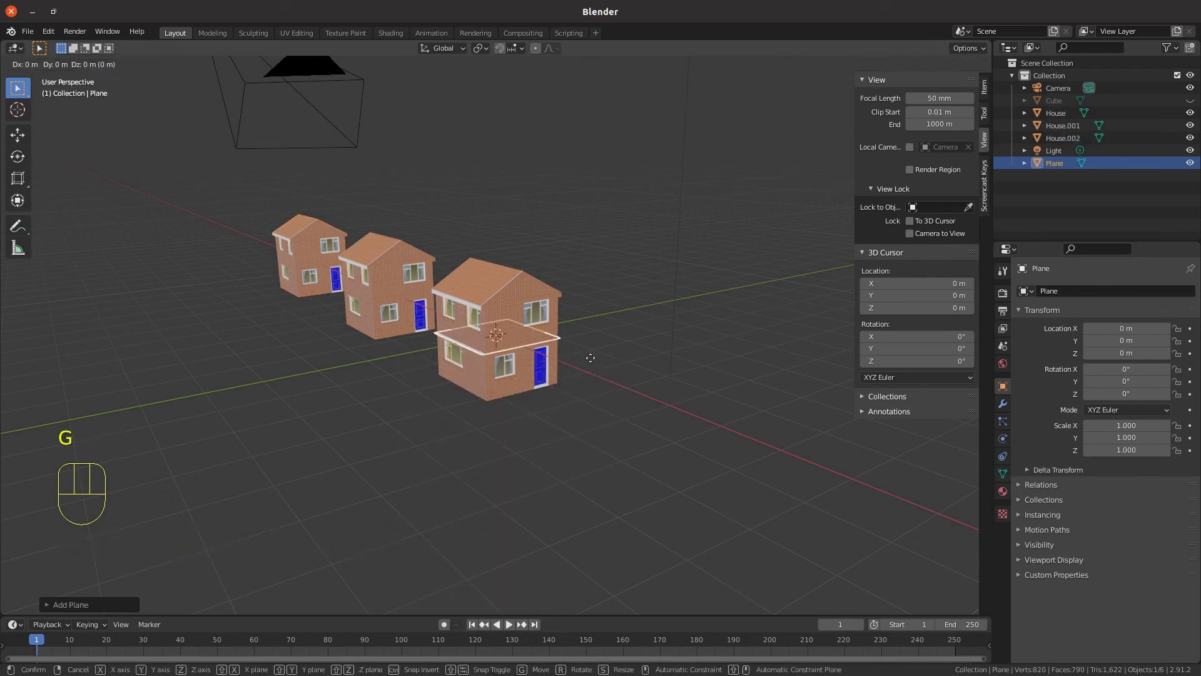
{"action": "key", "text": "z"}
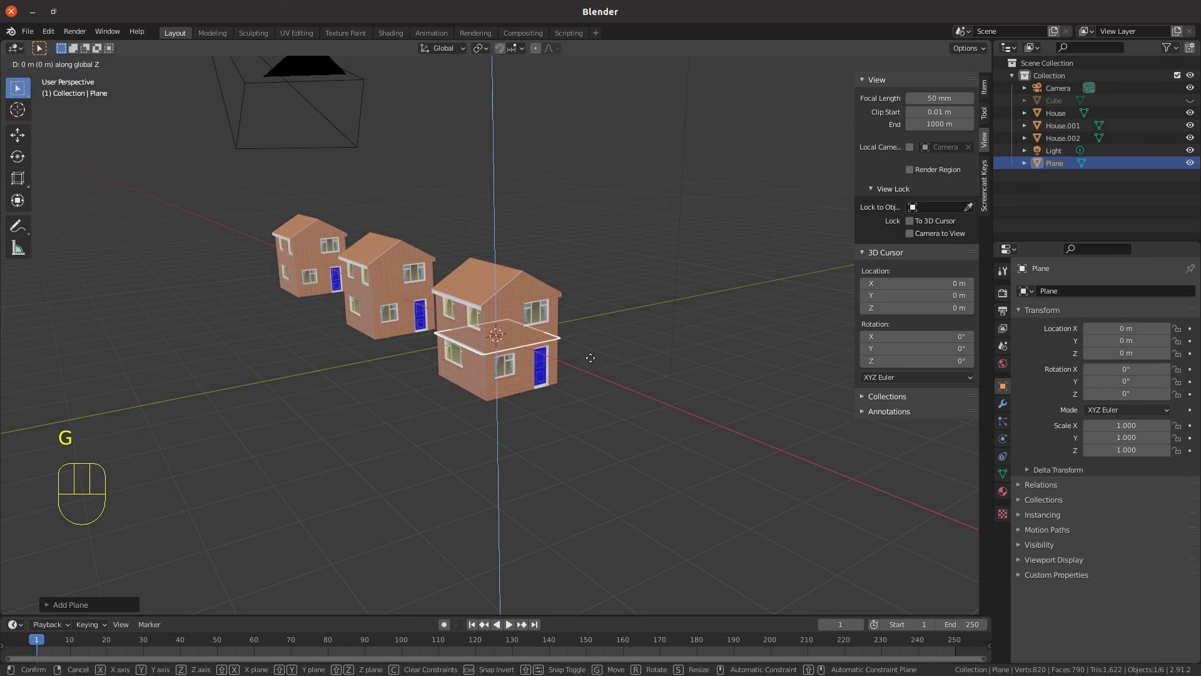
{"action": "left_click", "coordinate": [591, 362]}
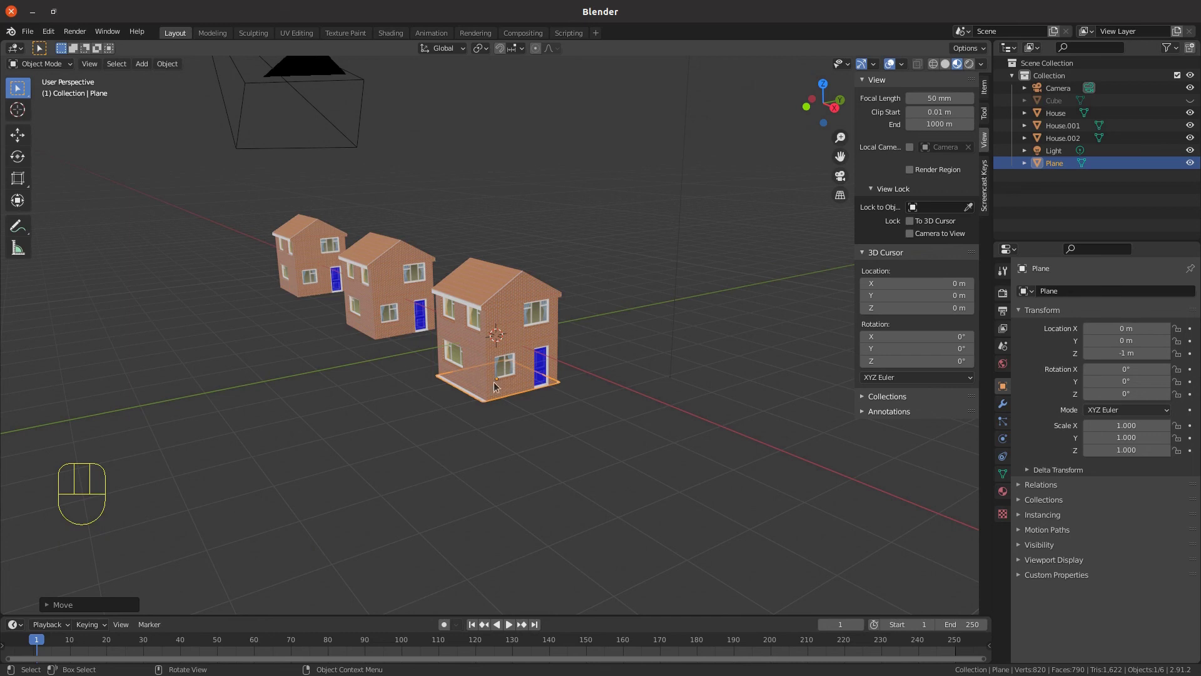
{"action": "key", "text": "s"}
{"action": "left_click", "coordinate": [671, 491]}
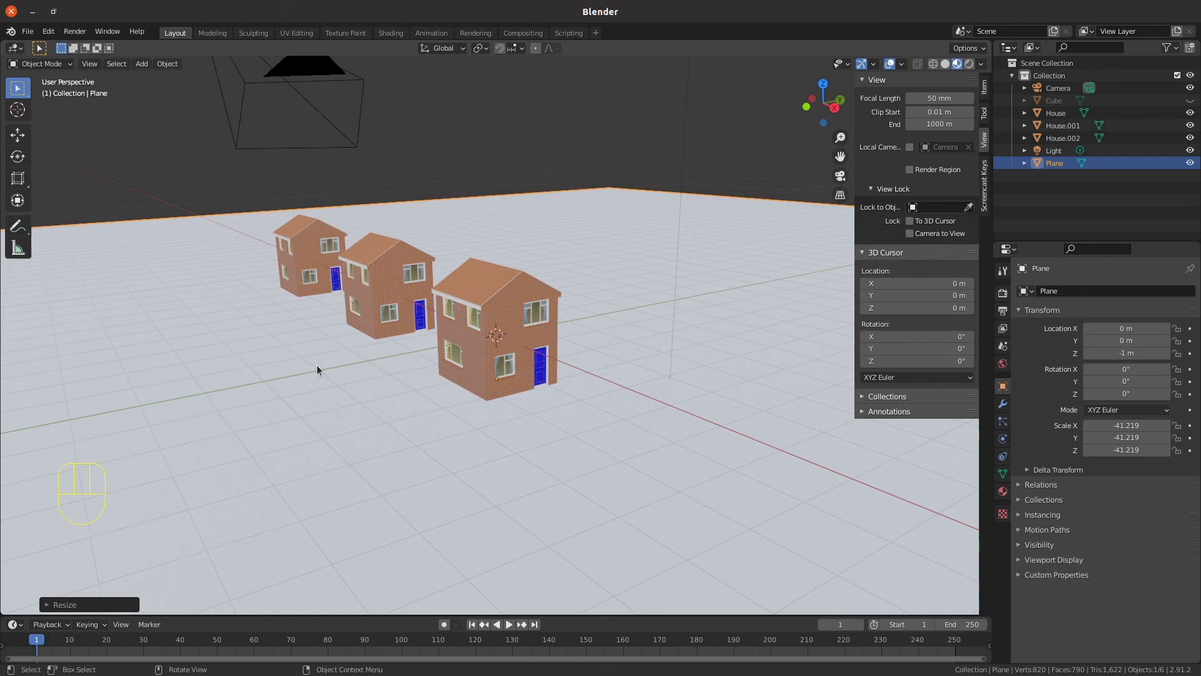
- Rotate the middle house 90° about the global Z axis
{"action": "left_click", "coordinate": [373, 293]}
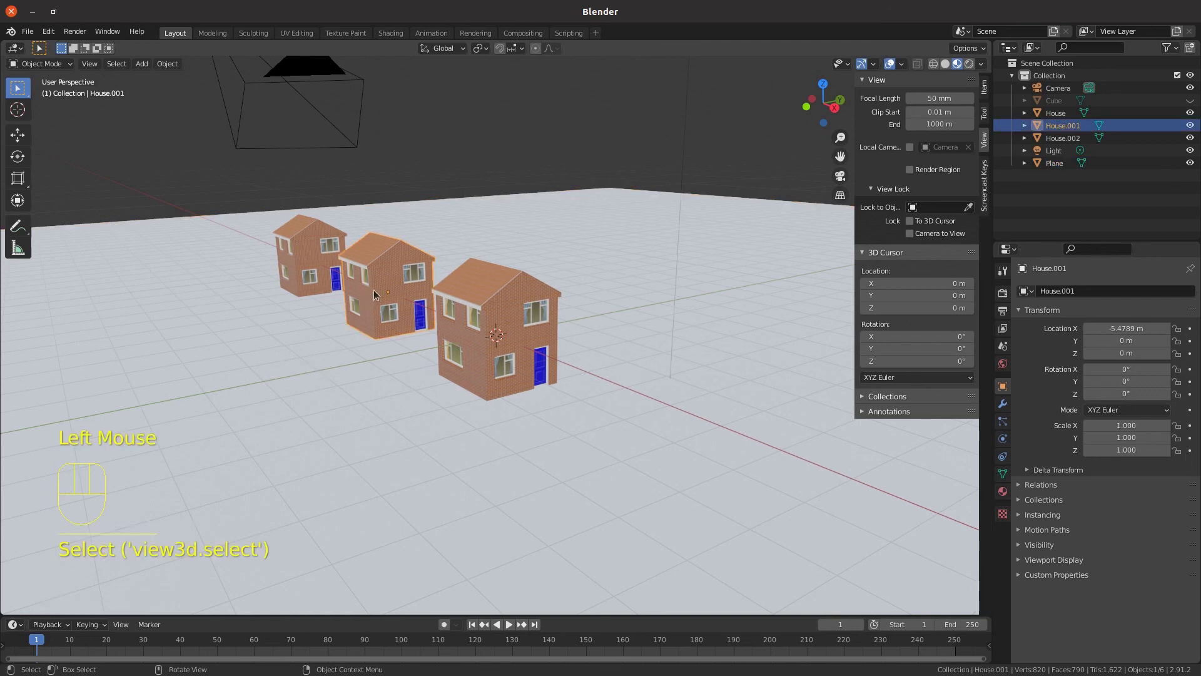
{"action": "type", "text": "r90"}
{"action": "key", "text": "Escape"}
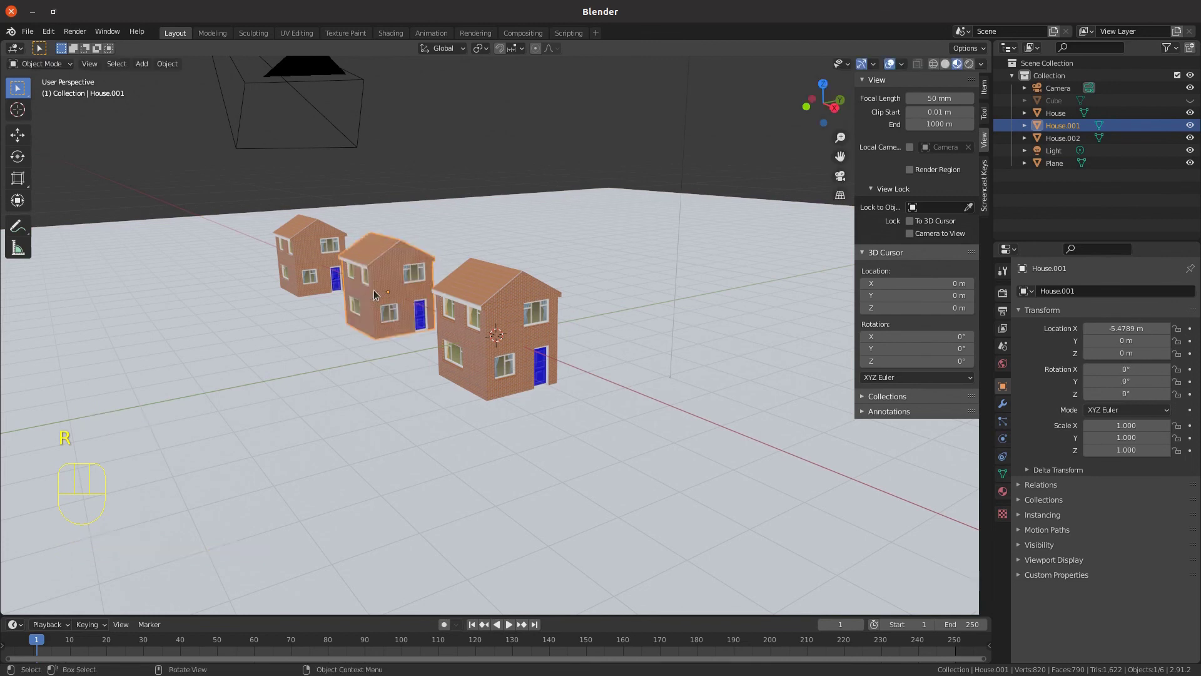
{"action": "type", "text": "rz90"}
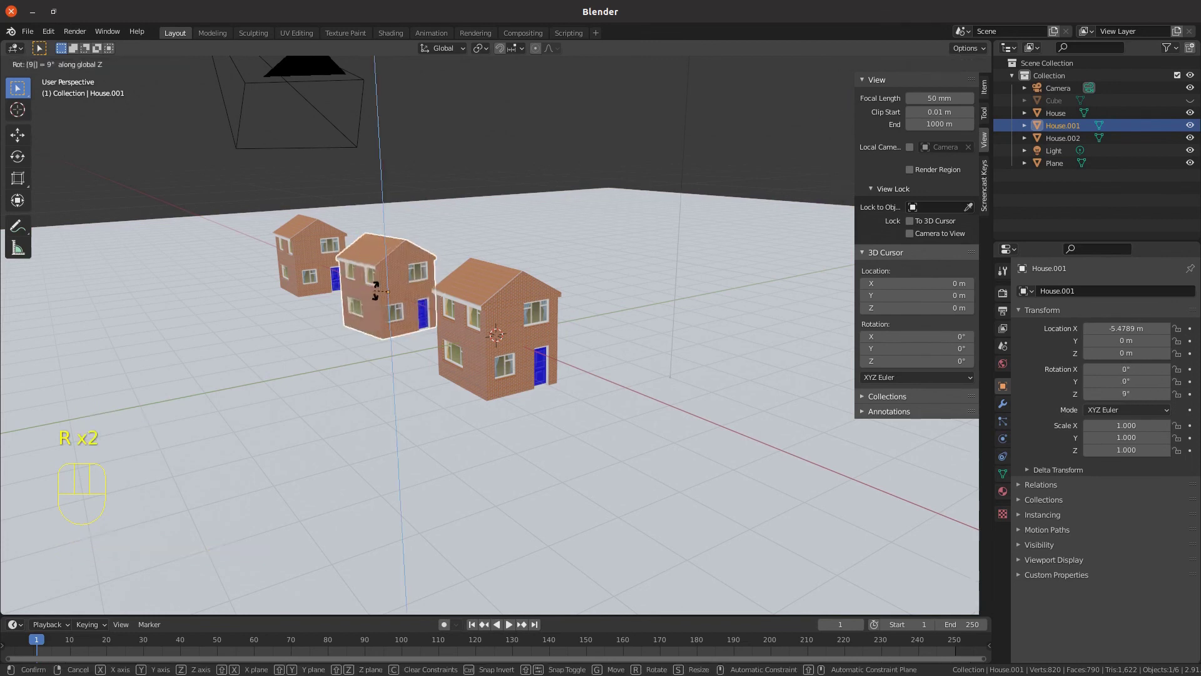
{"action": "left_click", "coordinate": [376, 291]}
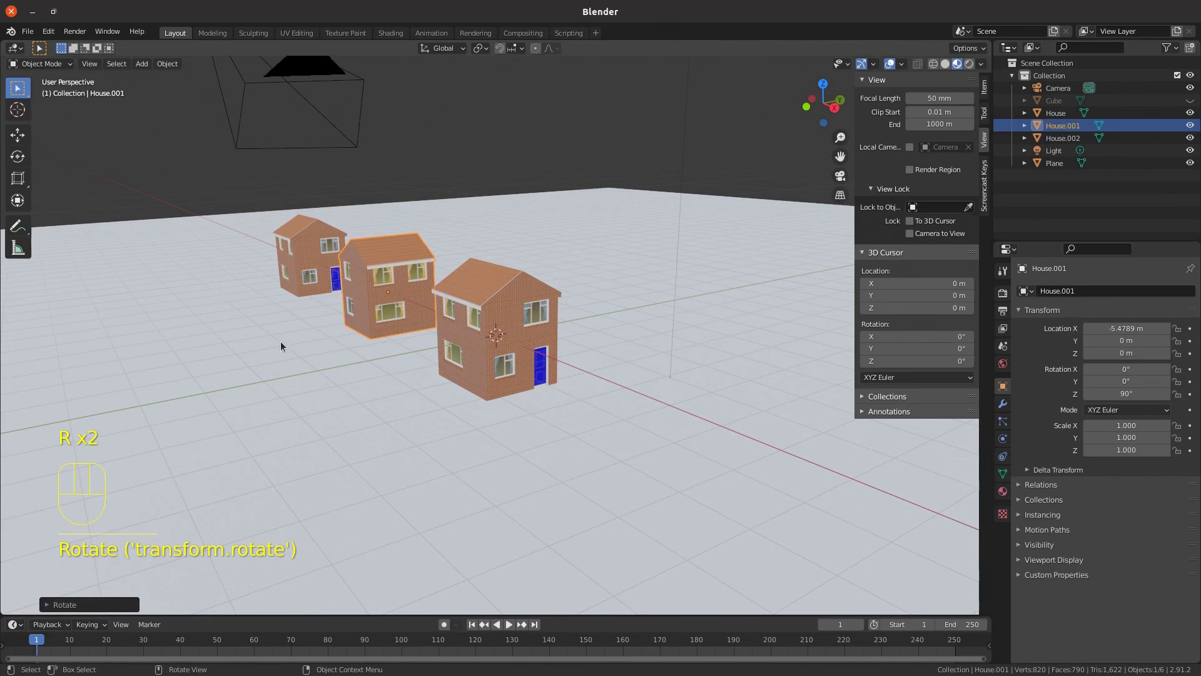